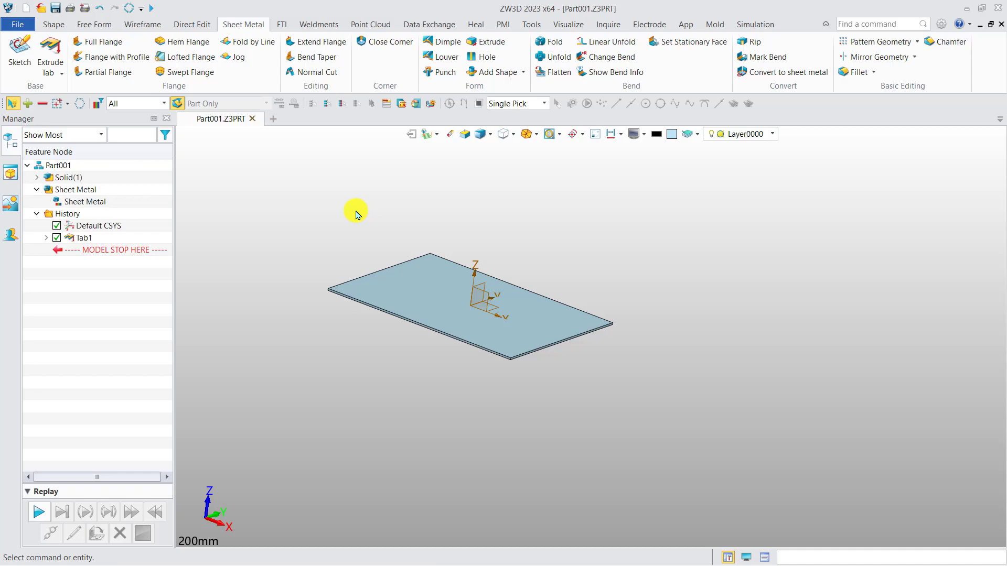
Step: Start an Extrude Tab feature with a new profile sketch on the top face of the plate
{"action": "left_click", "coordinate": [49, 50]}
{"action": "right_click", "coordinate": [298, 210]}
{"action": "left_click", "coordinate": [310, 235]}
{"action": "left_click", "coordinate": [426, 287]}
{"action": "middle_click", "coordinate": [427, 286]}
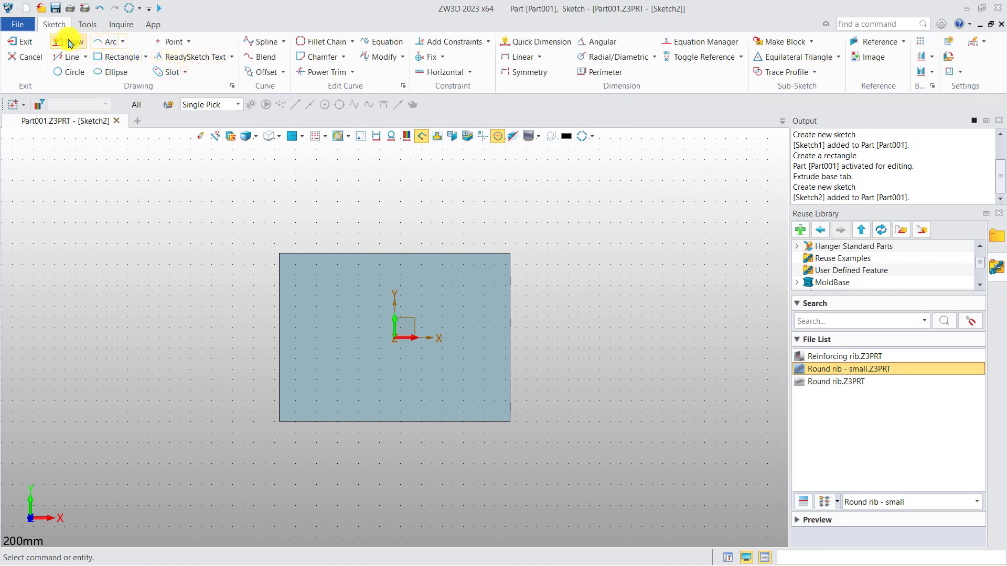
Step: Draw a closed stepped outline projecting outward from the plate's left edge with a narrower outer section, and finish the sketch
{"action": "left_click", "coordinate": [72, 43]}
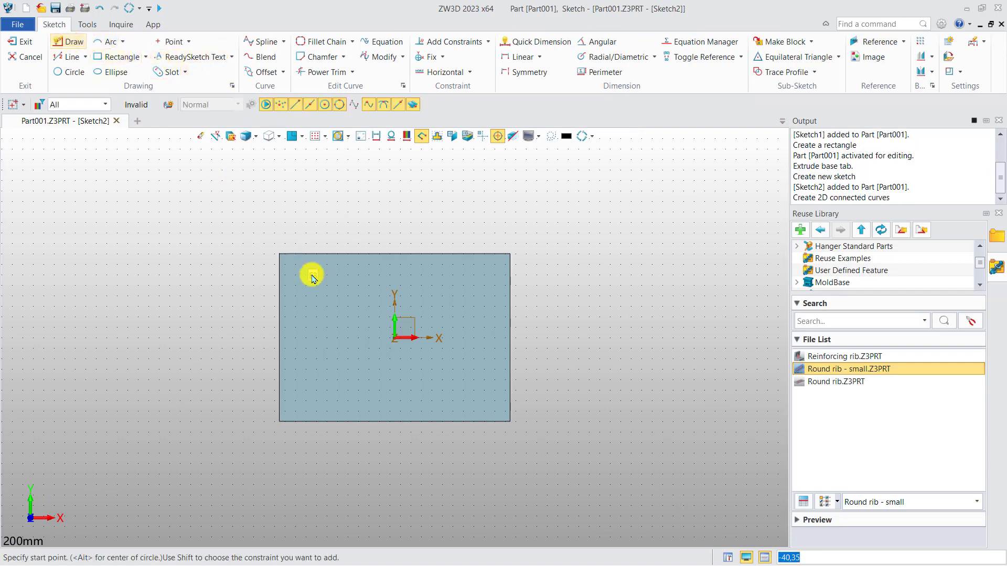
{"action": "left_click", "coordinate": [280, 302]}
{"action": "left_click", "coordinate": [238, 296]}
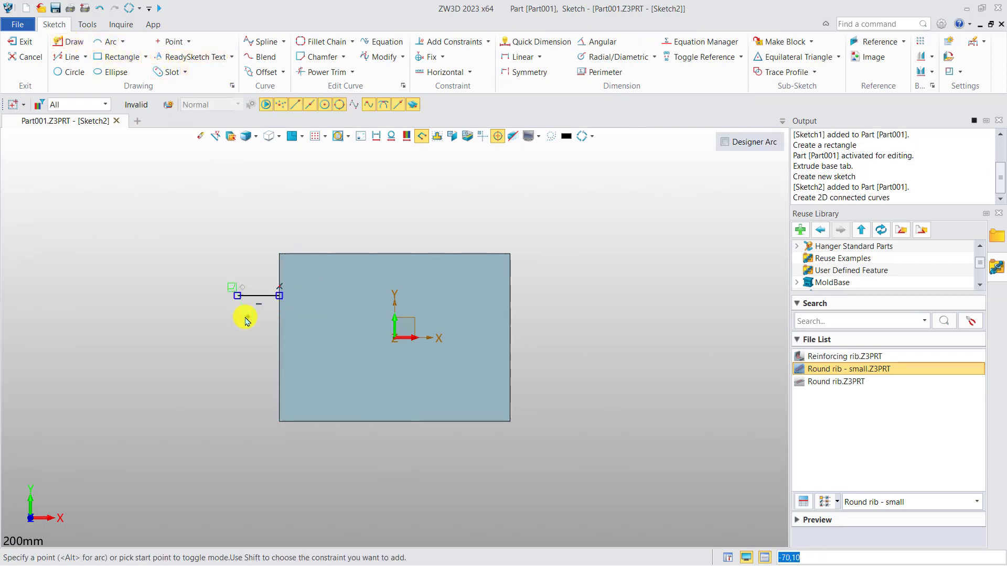
{"action": "left_click", "coordinate": [238, 331]}
{"action": "left_click", "coordinate": [220, 331]}
{"action": "left_click", "coordinate": [238, 370]}
{"action": "left_click", "coordinate": [238, 390]}
{"action": "left_click", "coordinate": [279, 390]}
{"action": "left_click", "coordinate": [279, 295]}
{"action": "right_click", "coordinate": [453, 220]}
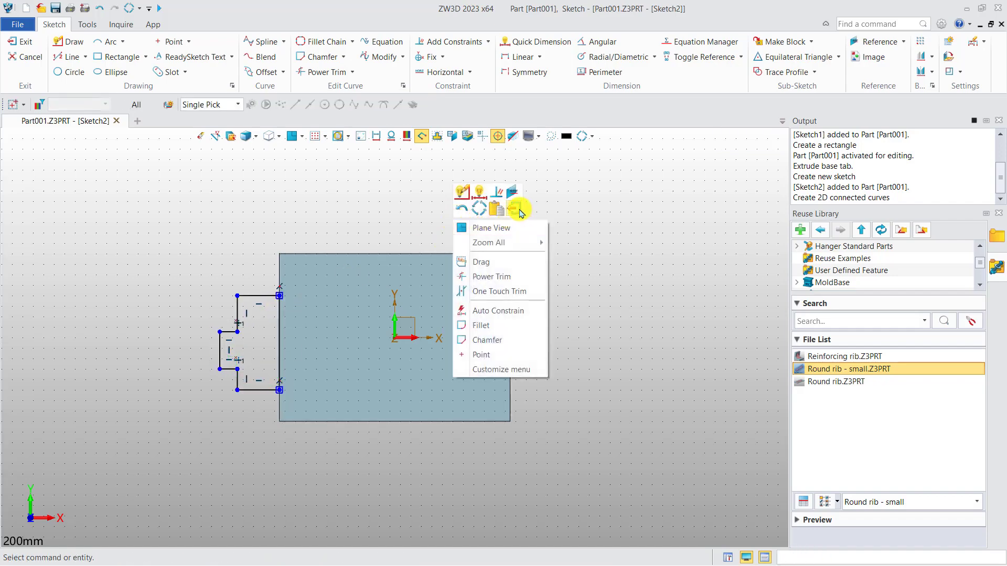
{"action": "left_click", "coordinate": [514, 209]}
Step: Extrude the stepped profile as a 1 mm thick tab merged with the existing base plate
{"action": "scroll", "coordinate": [349, 283], "scroll_direction": "up", "scroll_amount": 4}
{"action": "right_click_drag", "start_coordinate": [351, 306], "coordinate": [404, 316]}
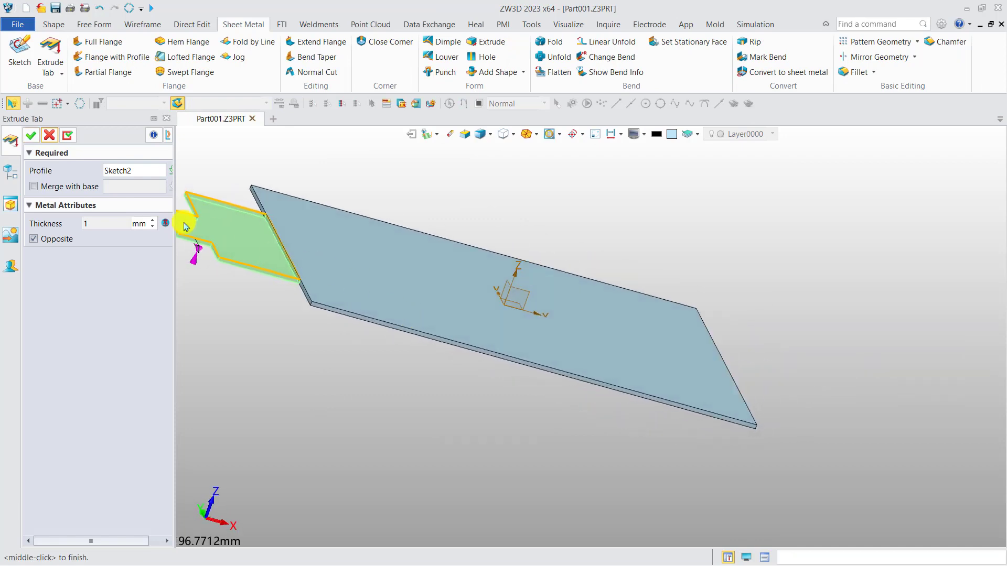
{"action": "left_click", "coordinate": [86, 190]}
{"action": "left_click", "coordinate": [400, 274]}
{"action": "left_click", "coordinate": [30, 135]}
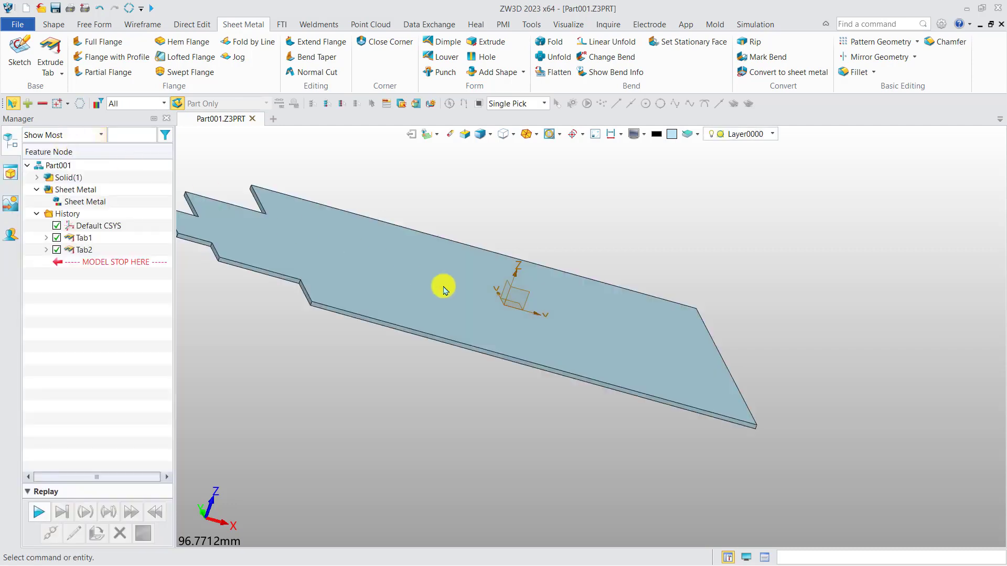
{"action": "scroll", "coordinate": [420, 292], "scroll_direction": "up", "scroll_amount": 3}
{"action": "scroll", "coordinate": [406, 317], "scroll_direction": "down", "scroll_amount": 3}
{"action": "right_click_drag", "start_coordinate": [402, 317], "coordinate": [381, 312]}
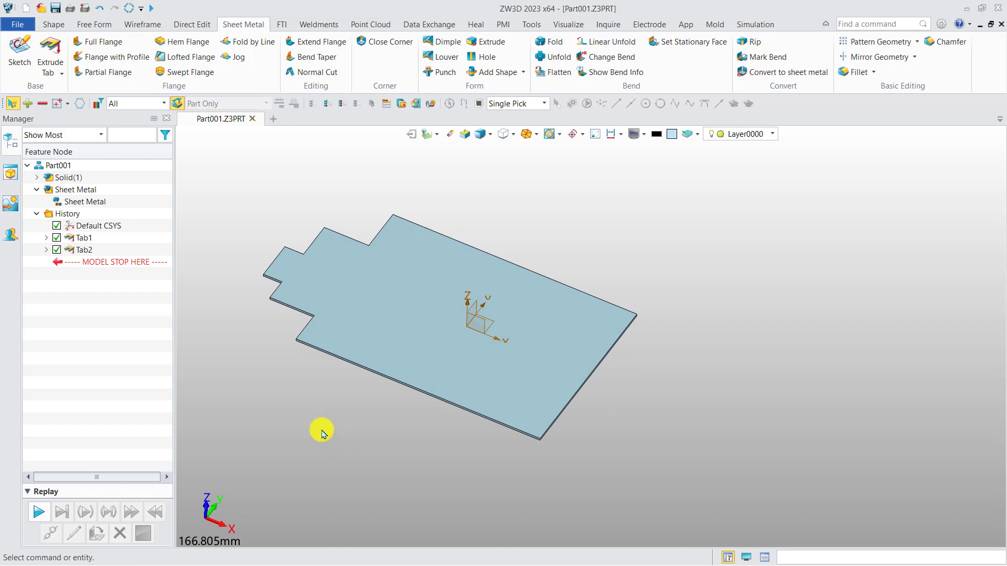
Step: Create a new sheet metal part named Part002 and start an Extrude Flange profile sketch on the XY plane
{"action": "left_click", "coordinate": [273, 120]}
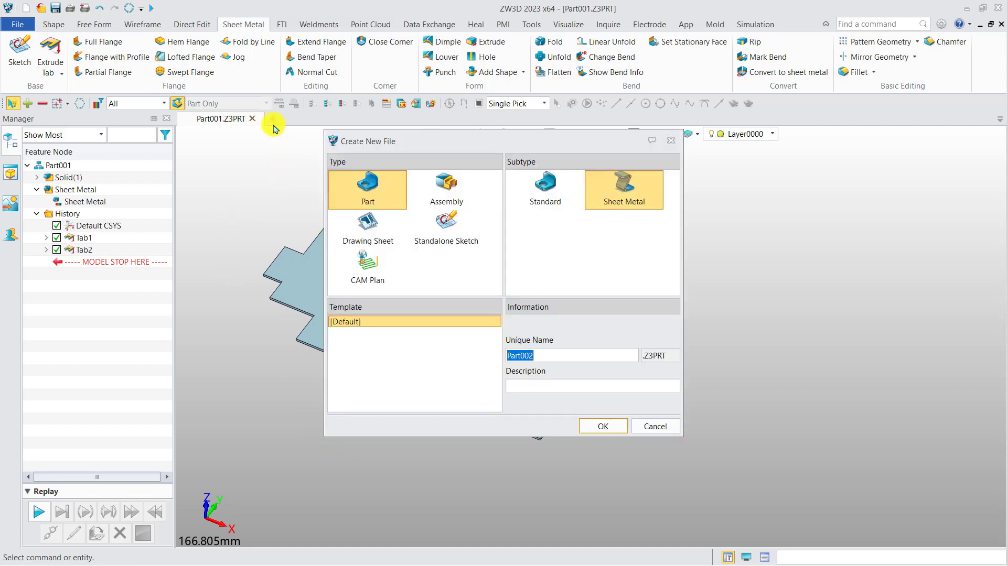
{"action": "left_click", "coordinate": [603, 427]}
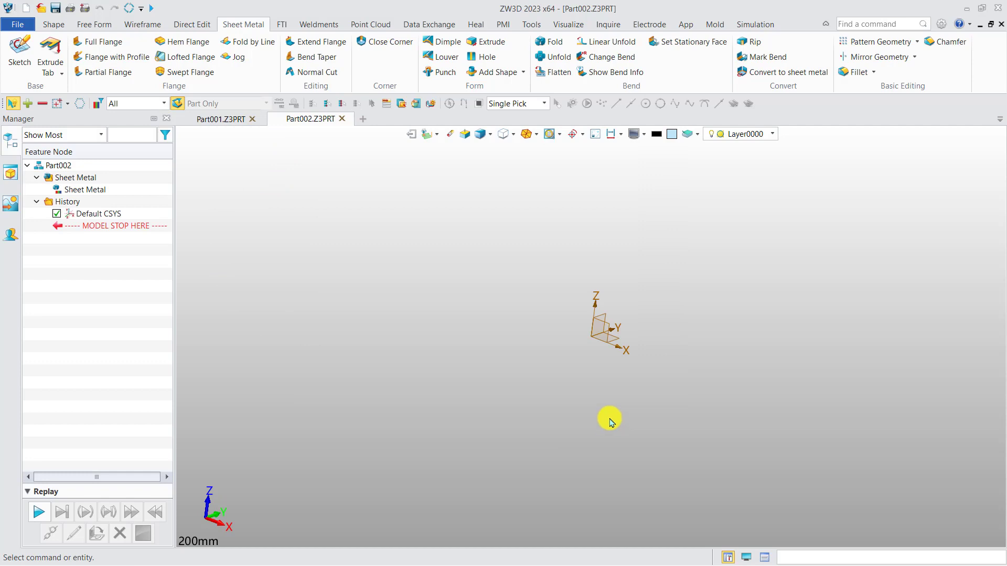
{"action": "left_click", "coordinate": [60, 73]}
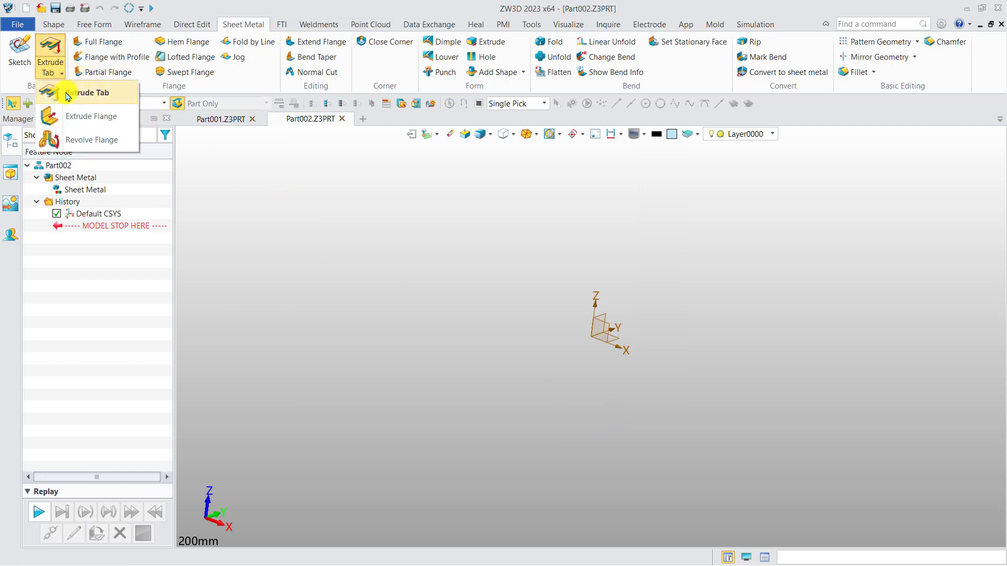
{"action": "left_click", "coordinate": [91, 117]}
{"action": "right_click", "coordinate": [496, 337]}
{"action": "left_click", "coordinate": [522, 360]}
{"action": "left_click", "coordinate": [601, 343]}
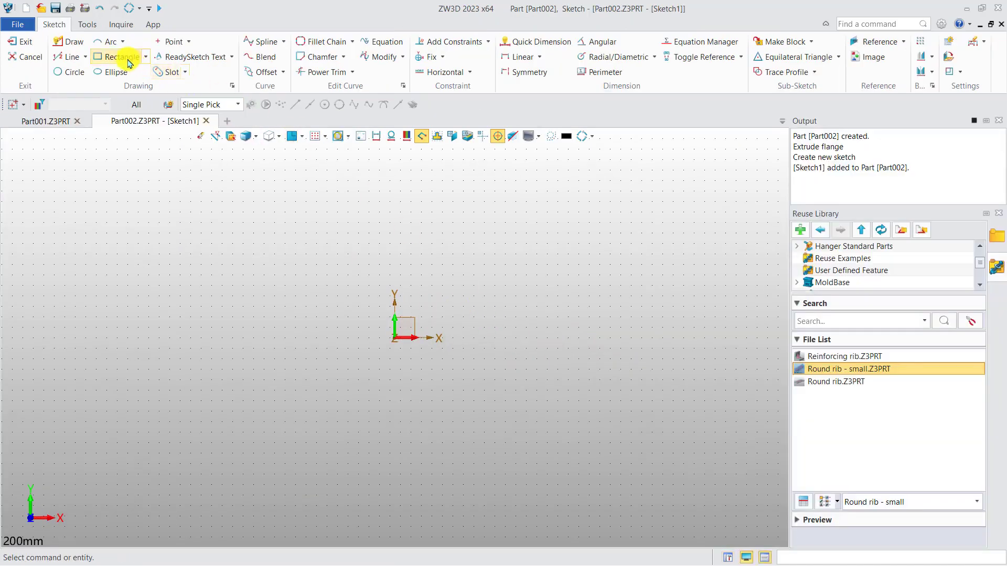
Step: Draw a 120 × 90 mm rectangle centred on the origin as the flange profile and finish the sketch
{"action": "left_click", "coordinate": [125, 58]}
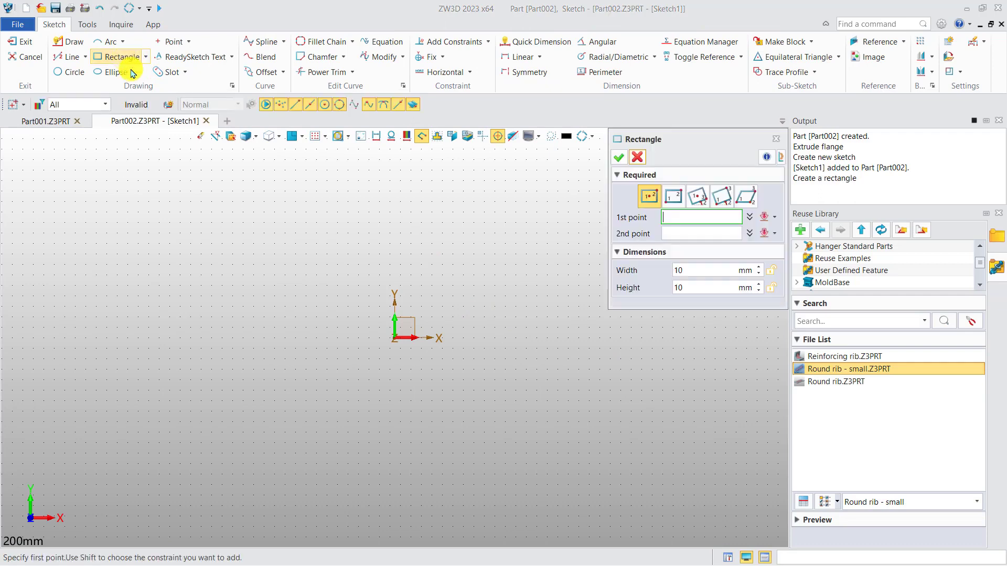
{"action": "left_click", "coordinate": [397, 341]}
{"action": "left_click", "coordinate": [520, 242]}
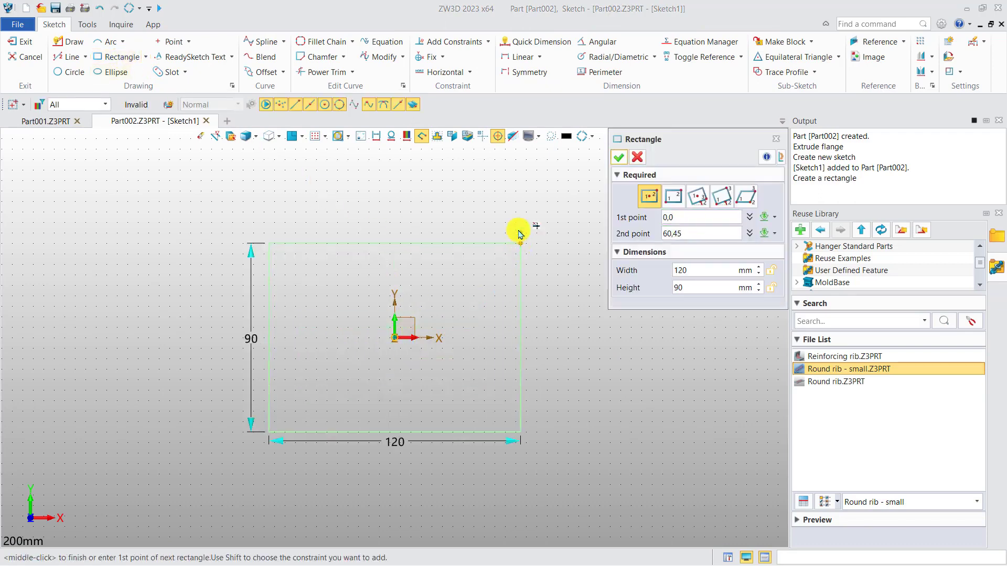
{"action": "middle_click", "coordinate": [520, 230]}
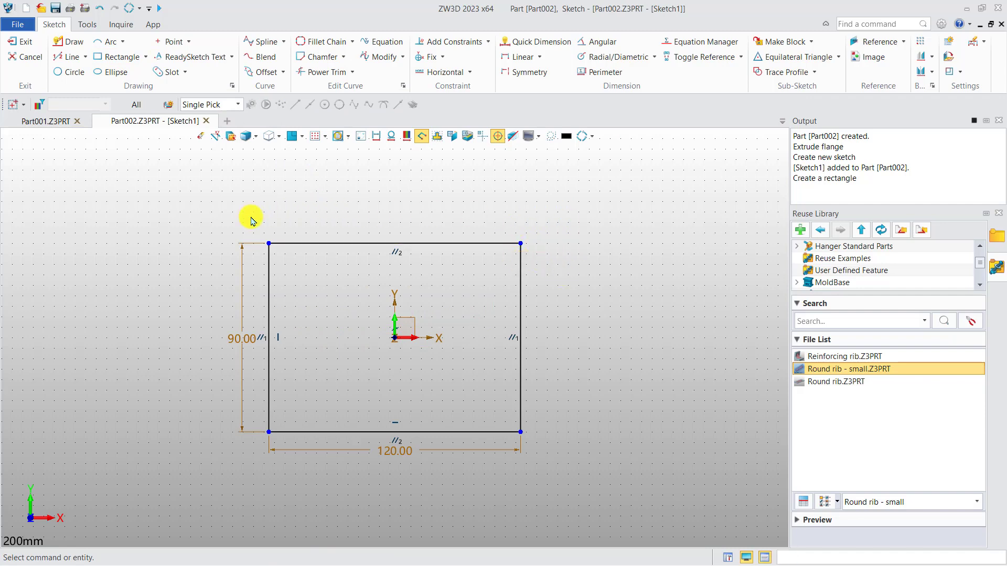
{"action": "right_click", "coordinate": [585, 229]}
{"action": "left_click", "coordinate": [647, 218]}
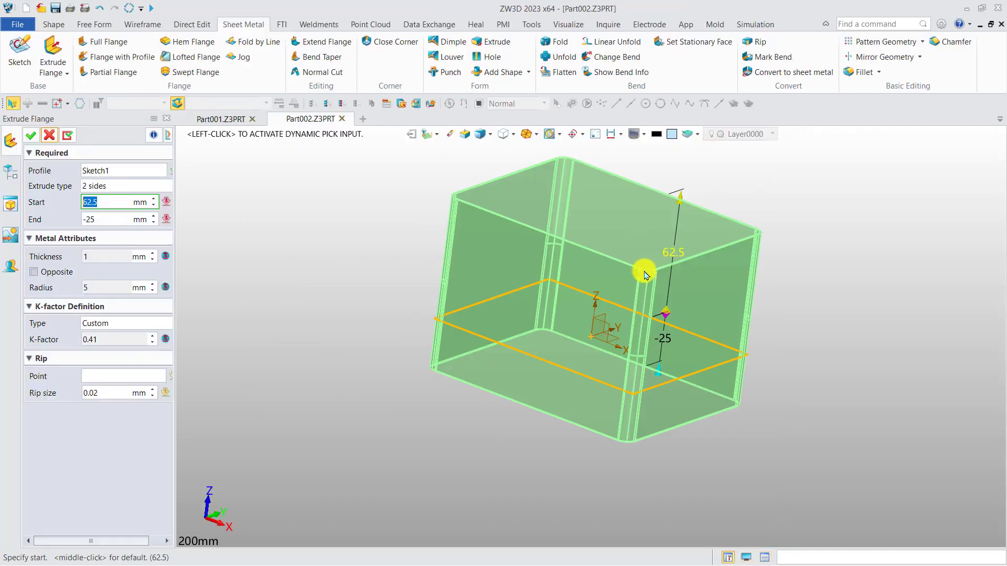
Step: Place the flange's rip point near the middle of one 120 mm side of the rectangle
{"action": "right_click_drag", "start_coordinate": [645, 274], "coordinate": [475, 317]}
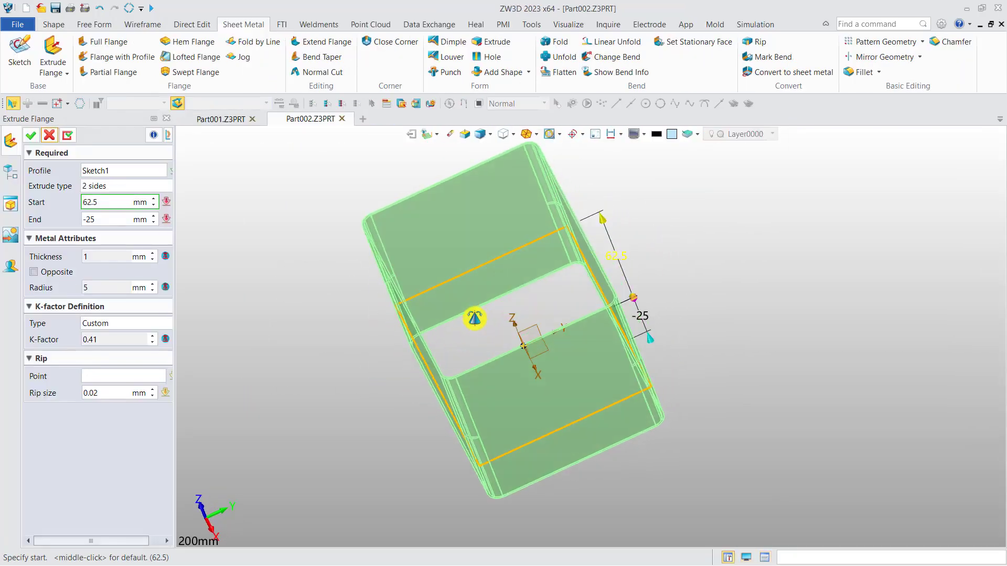
{"action": "scroll", "coordinate": [406, 223], "scroll_direction": "up", "scroll_amount": 3}
{"action": "mouse_move", "coordinate": [403, 256]}
{"action": "right_mouse_down"}
{"action": "mouse_move", "coordinate": [377, 267]}
{"action": "mouse_move", "coordinate": [411, 262]}
{"action": "mouse_move", "coordinate": [399, 276]}
{"action": "mouse_move", "coordinate": [394, 266]}
{"action": "right_mouse_up"}
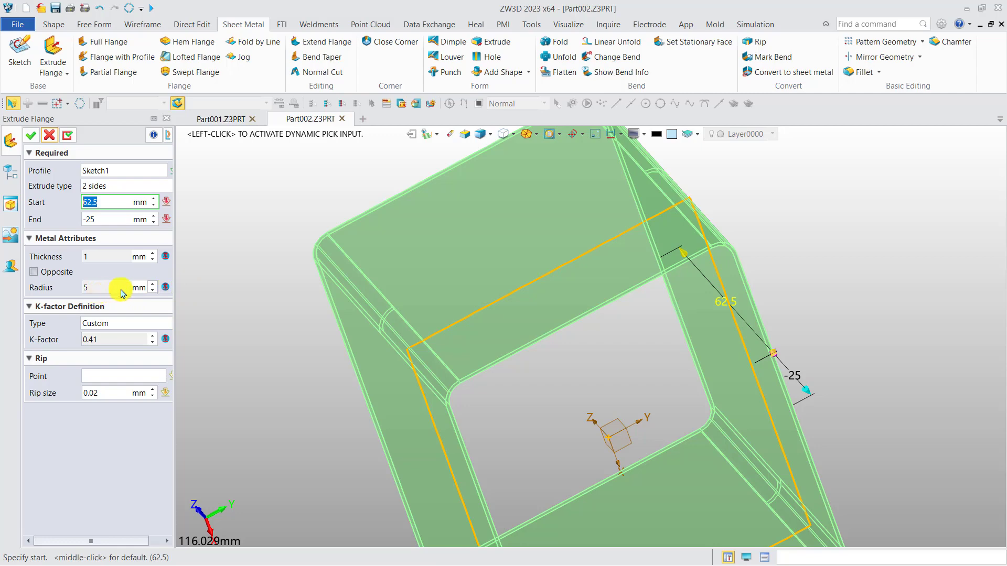
{"action": "right_click_drag", "start_coordinate": [235, 311], "coordinate": [479, 265]}
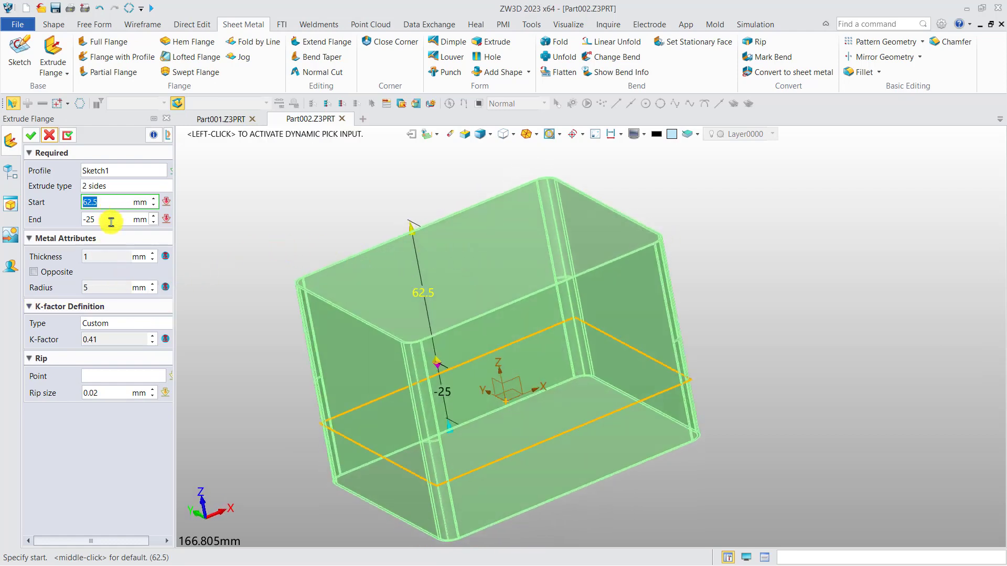
{"action": "left_click", "coordinate": [110, 376]}
{"action": "left_click", "coordinate": [573, 427]}
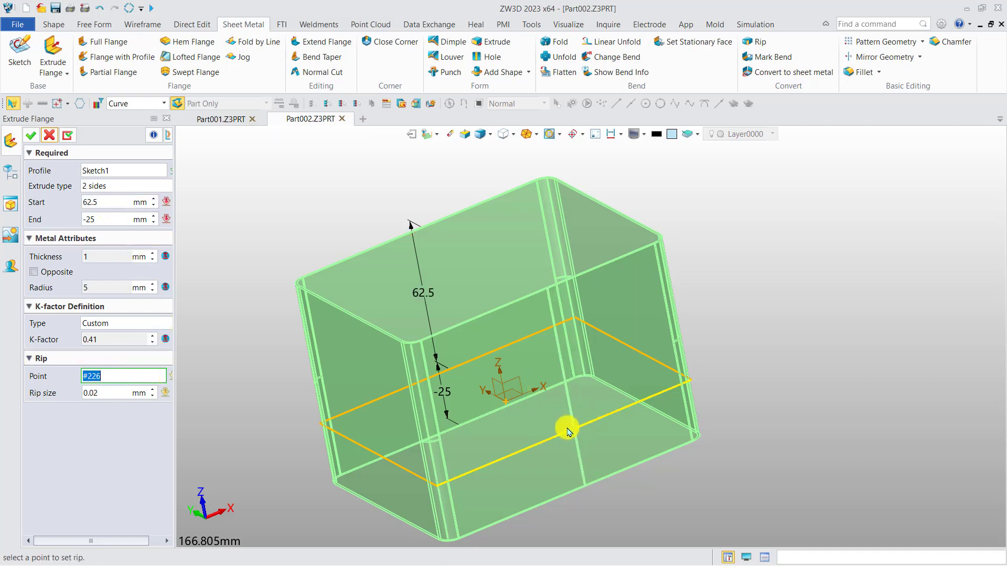
{"action": "left_click", "coordinate": [564, 430]}
Step: Set the rip size to 0.1 mm and create the rectangular extruded flange
{"action": "left_click", "coordinate": [94, 394]}
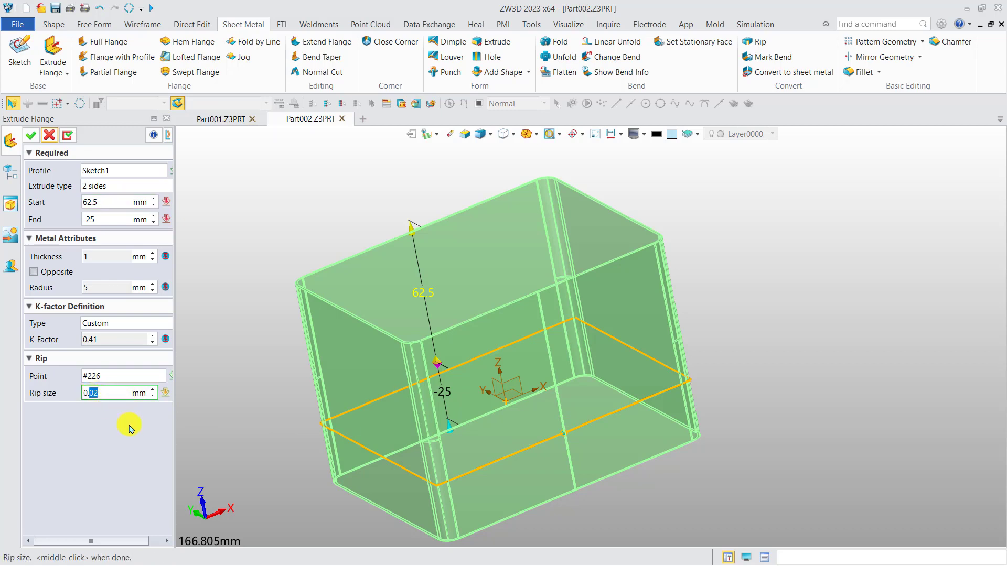
{"action": "middle_click_drag", "start_coordinate": [244, 399], "coordinate": [245, 406]}
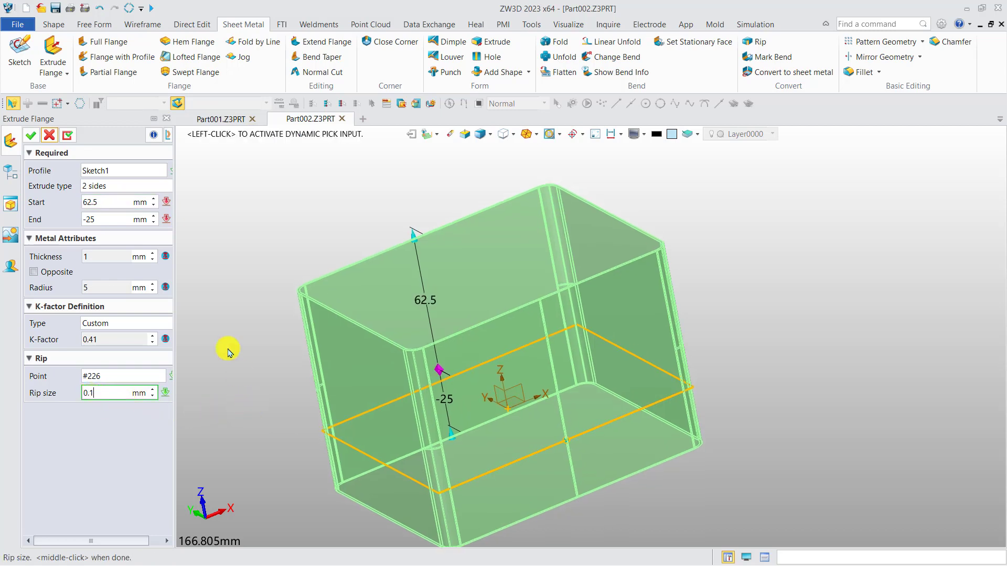
{"action": "left_click", "coordinate": [35, 136]}
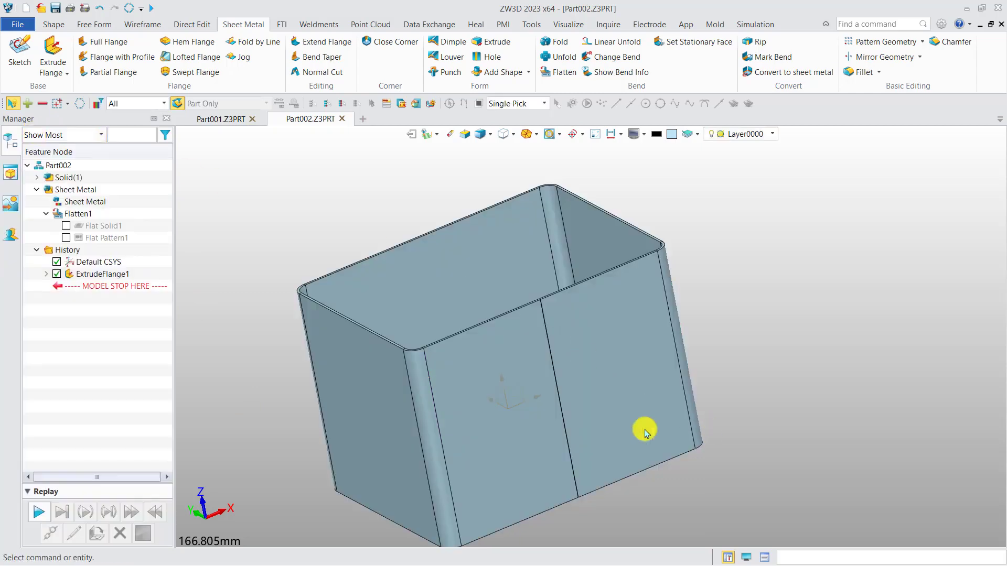
Step: Examine the rip gap at the rim of the box-shaped flange up close and from other angles
{"action": "scroll", "coordinate": [551, 289], "scroll_direction": "up", "scroll_amount": 5}
{"action": "scroll", "coordinate": [552, 288], "scroll_direction": "up", "scroll_amount": 8}
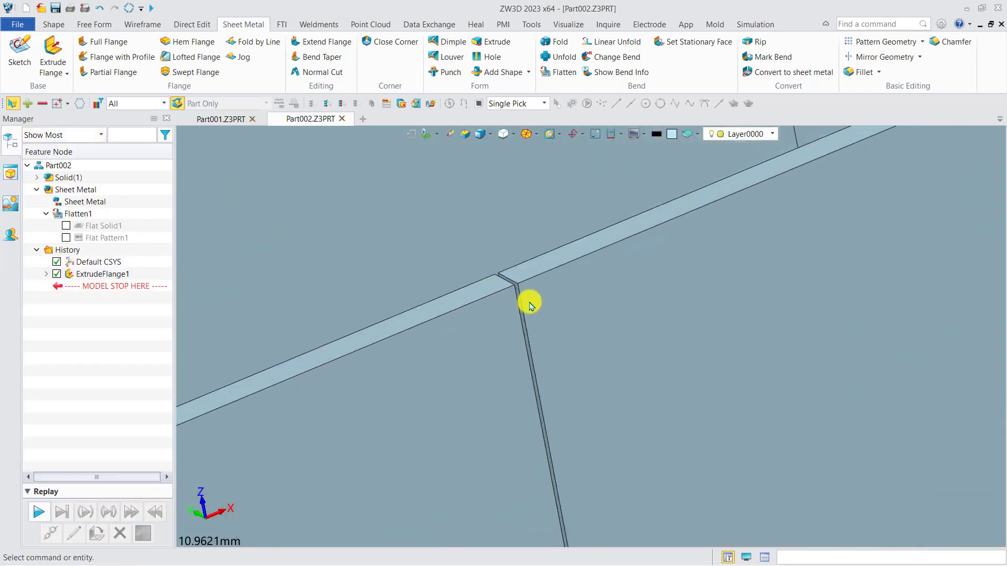
{"action": "mouse_move", "coordinate": [511, 310]}
{"action": "middle_mouse_down"}
{"action": "mouse_move", "coordinate": [487, 328]}
{"action": "mouse_move", "coordinate": [516, 316]}
{"action": "middle_mouse_up"}
{"action": "key", "text": "ctrl+a"}
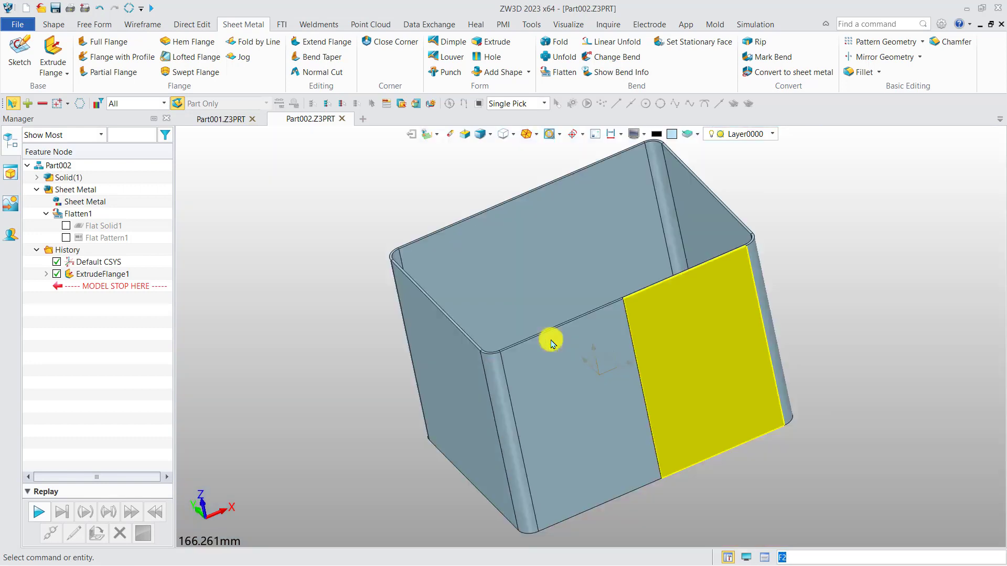
{"action": "middle_click_drag", "start_coordinate": [318, 370], "coordinate": [339, 329]}
{"action": "right_click_drag", "start_coordinate": [339, 329], "coordinate": [338, 331]}
{"action": "scroll", "coordinate": [338, 331], "scroll_direction": "down", "scroll_amount": 2}
{"action": "middle_click_drag", "start_coordinate": [343, 331], "coordinate": [237, 348]}
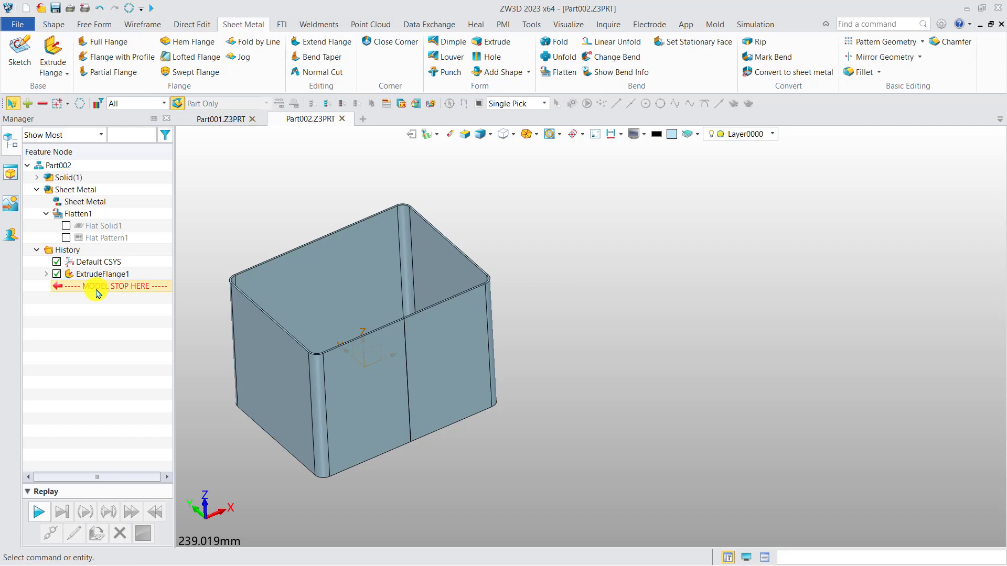
Step: Start a new sketch on the XY datum plane
{"action": "right_click", "coordinate": [558, 283]}
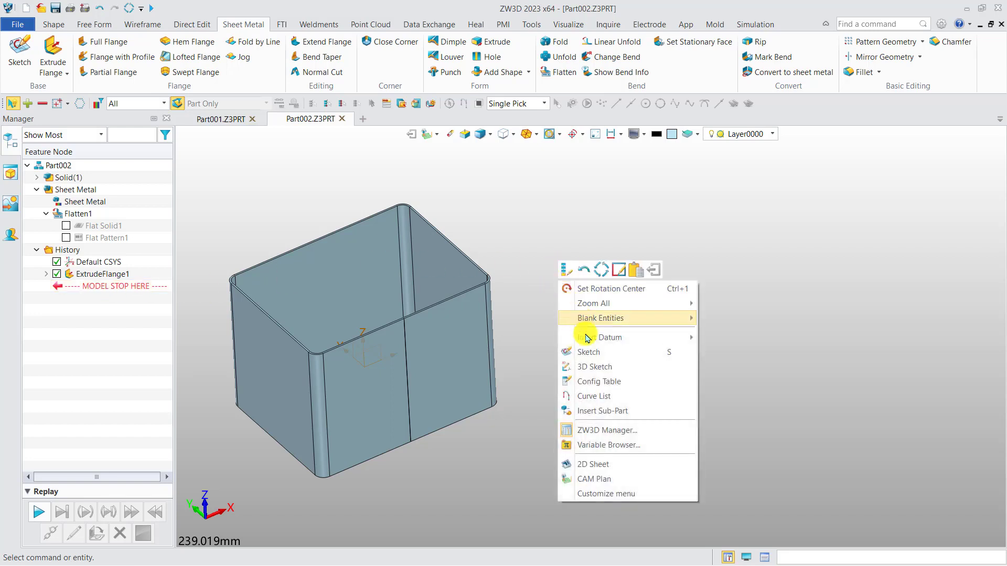
{"action": "left_click", "coordinate": [588, 352]}
{"action": "left_click", "coordinate": [454, 325]}
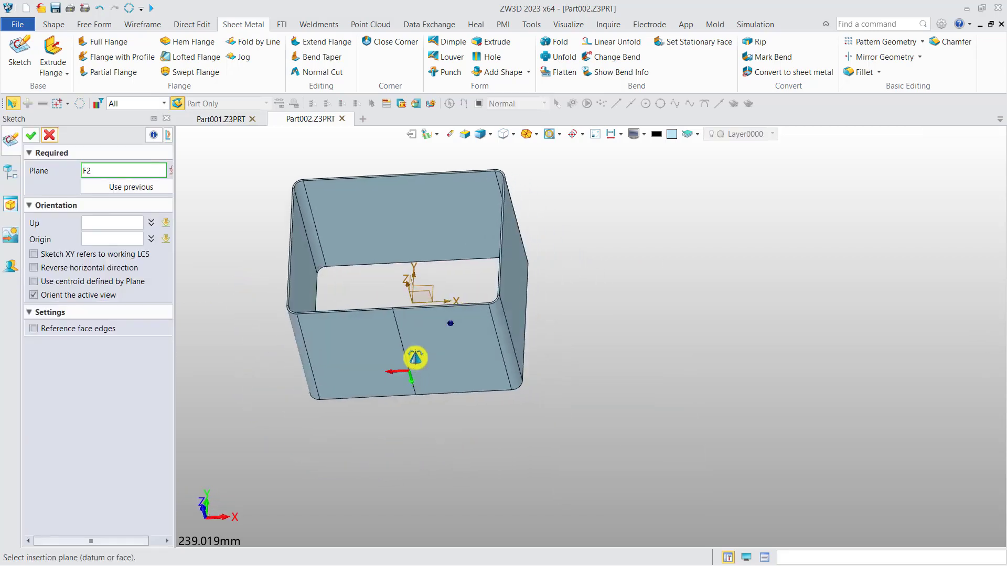
{"action": "left_click", "coordinate": [414, 286]}
{"action": "middle_click", "coordinate": [622, 282]}
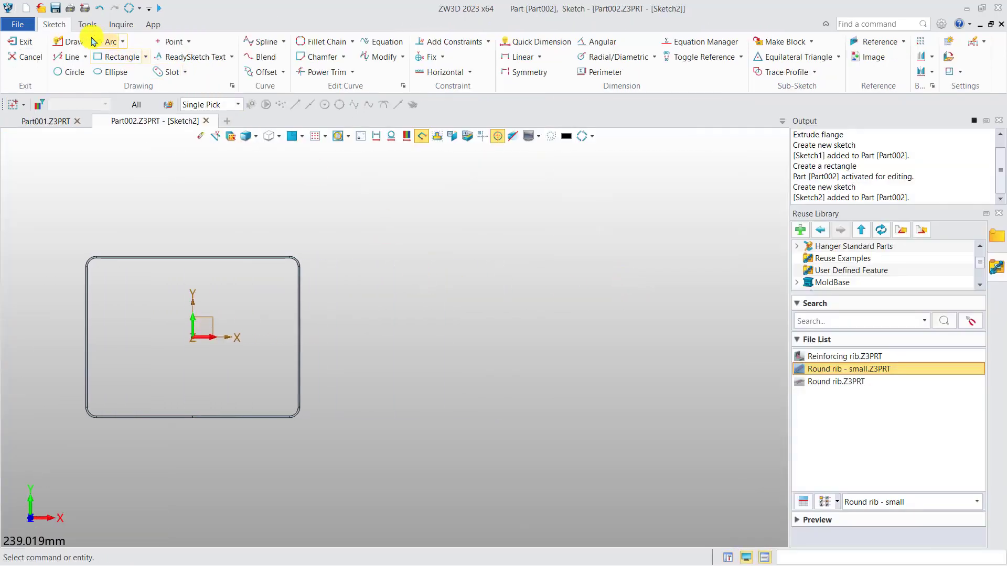
Step: Draw an open zigzag profile of five alternating vertical and horizontal lines beside the box, and finish the sketch
{"action": "left_click", "coordinate": [77, 44]}
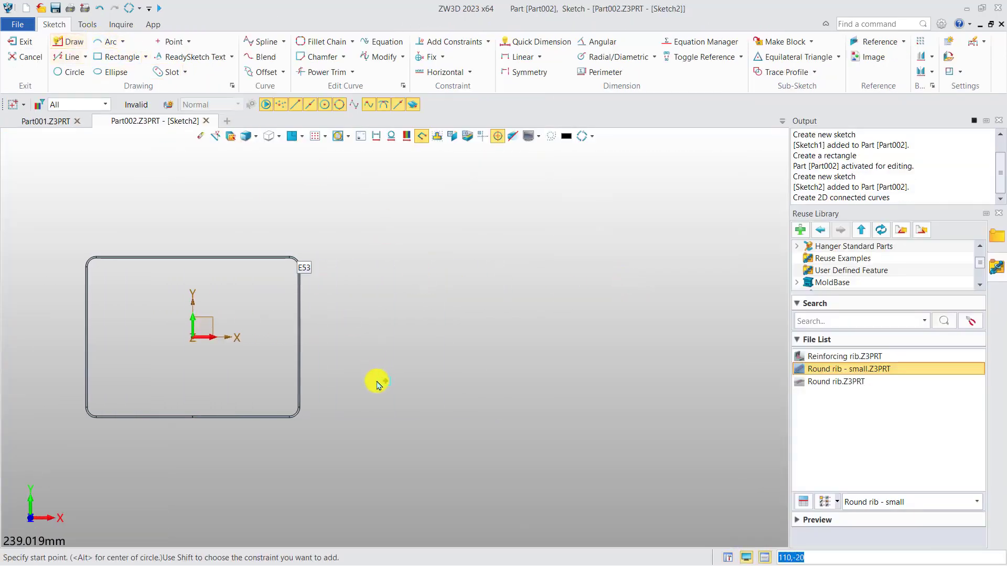
{"action": "left_click", "coordinate": [358, 409]}
{"action": "left_click", "coordinate": [360, 293]}
{"action": "left_click", "coordinate": [465, 294]}
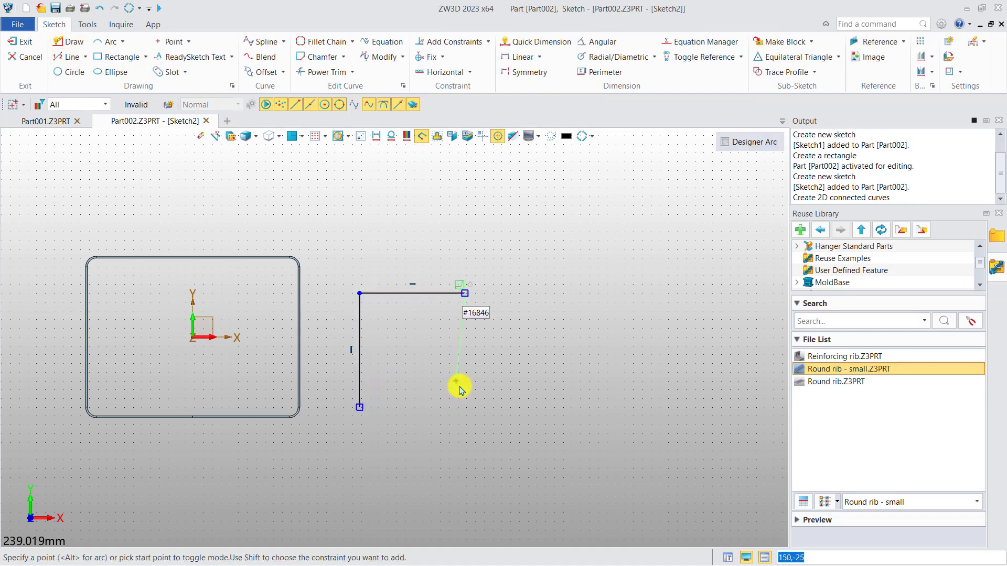
{"action": "left_click", "coordinate": [462, 407]}
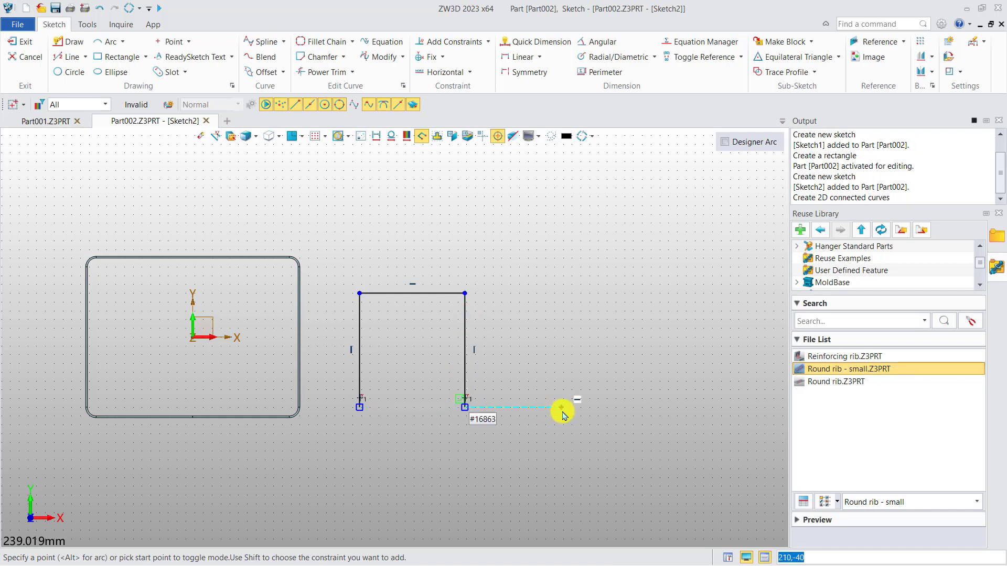
{"action": "left_click", "coordinate": [561, 408]}
{"action": "left_click", "coordinate": [561, 295]}
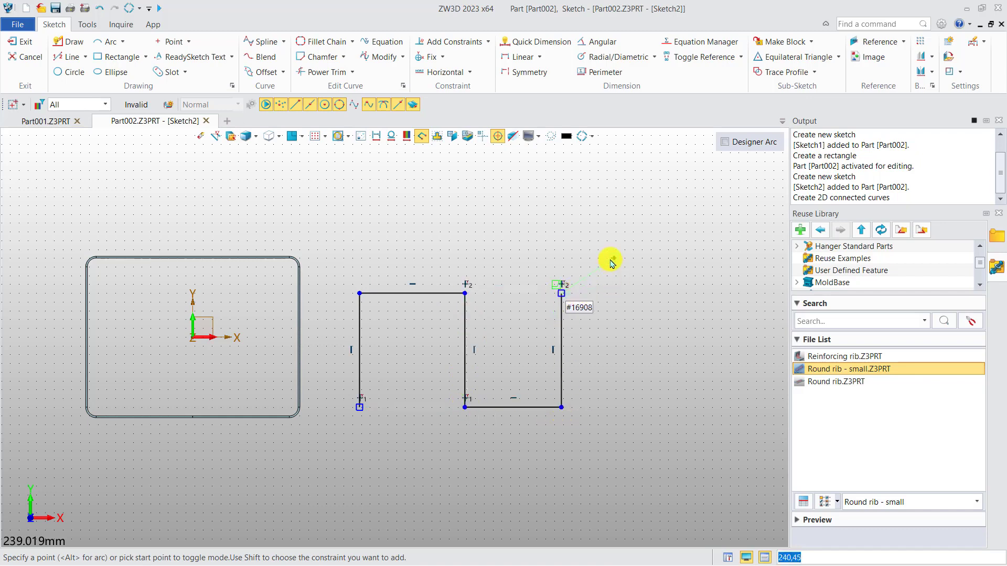
{"action": "middle_click", "coordinate": [607, 246]}
{"action": "right_click", "coordinate": [599, 212]}
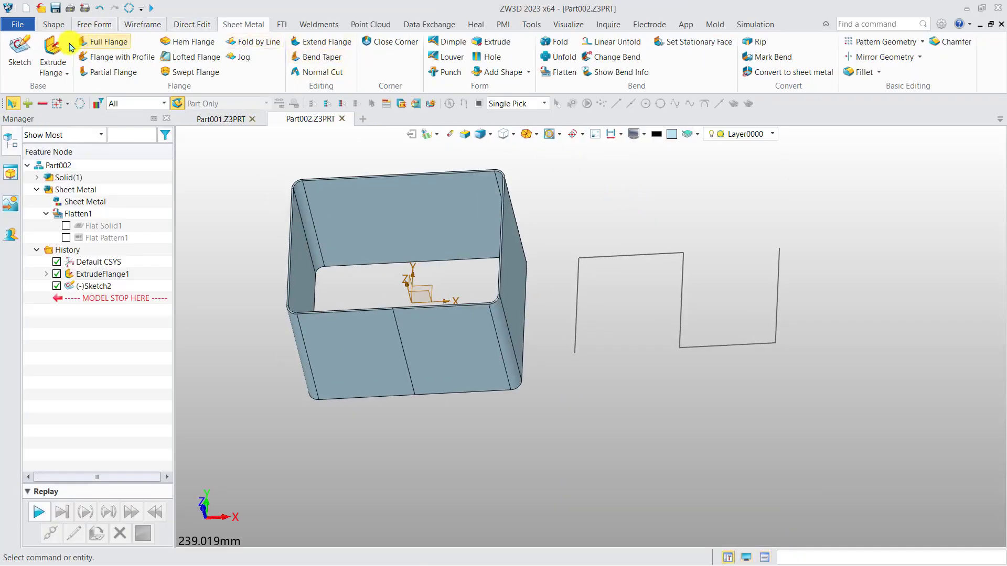
Step: Extrude the open zigzag sketch as a 1 mm thick flange from 62.5 mm to -25 mm with a 5 mm bend radius
{"action": "left_click", "coordinate": [52, 52]}
{"action": "left_click", "coordinate": [654, 255]}
{"action": "middle_click_drag", "start_coordinate": [642, 297], "coordinate": [547, 292]}
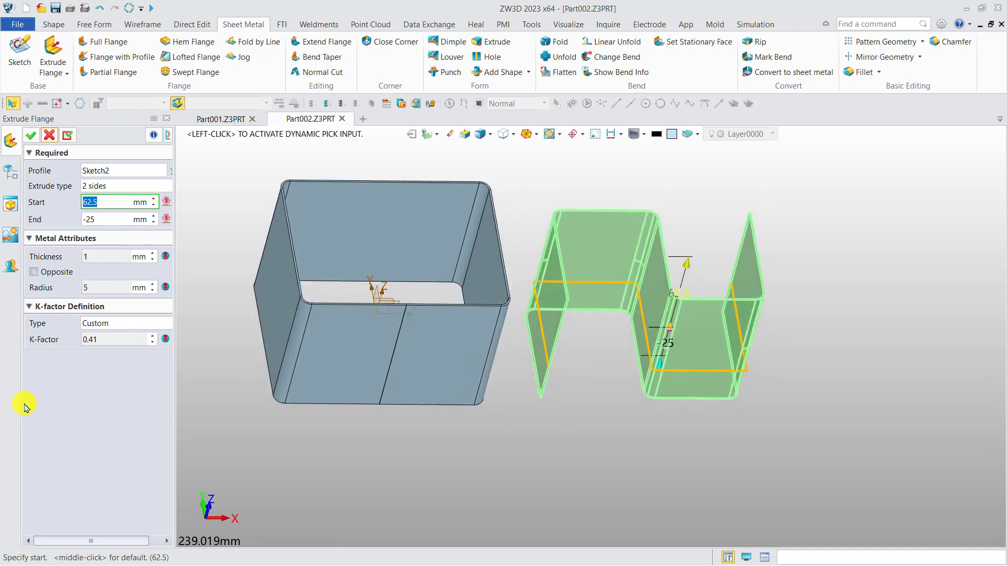
{"action": "left_click", "coordinate": [31, 135]}
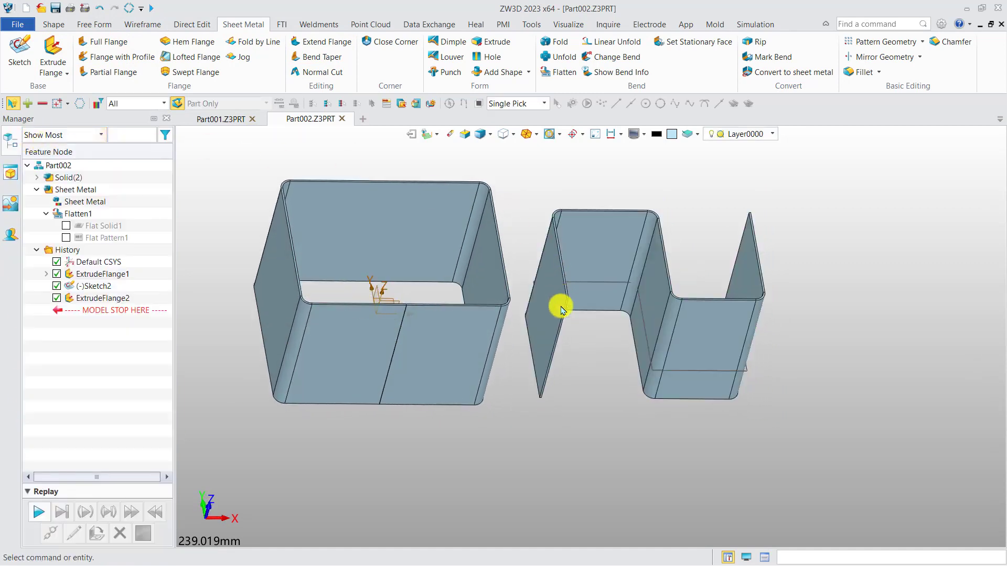
{"action": "middle_click_drag", "start_coordinate": [553, 332], "coordinate": [530, 326]}
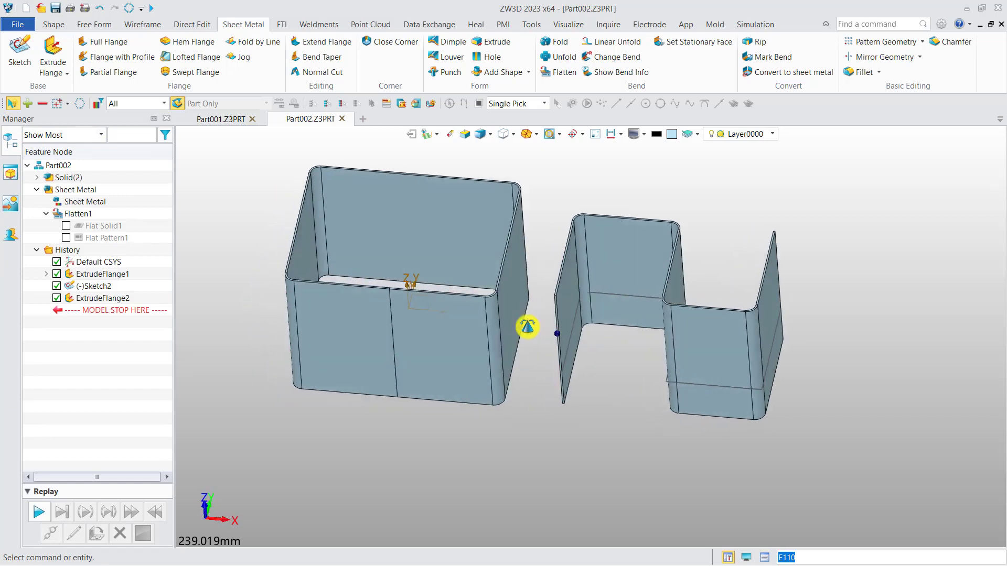
Step: Create a new sheet metal part file named Part003
{"action": "middle_click_drag", "start_coordinate": [713, 205], "coordinate": [690, 238]}
{"action": "left_click", "coordinate": [362, 119]}
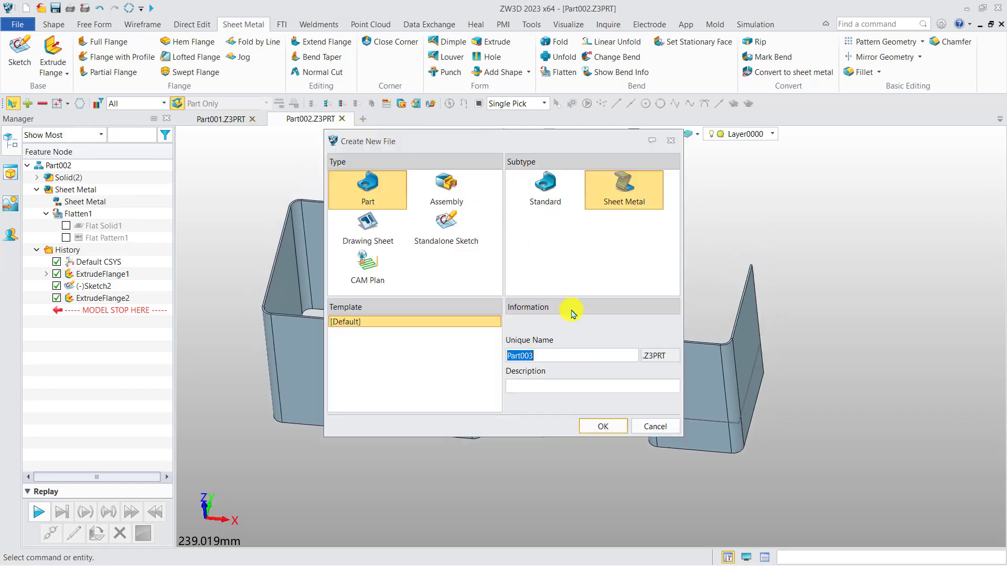
{"action": "left_click", "coordinate": [603, 426]}
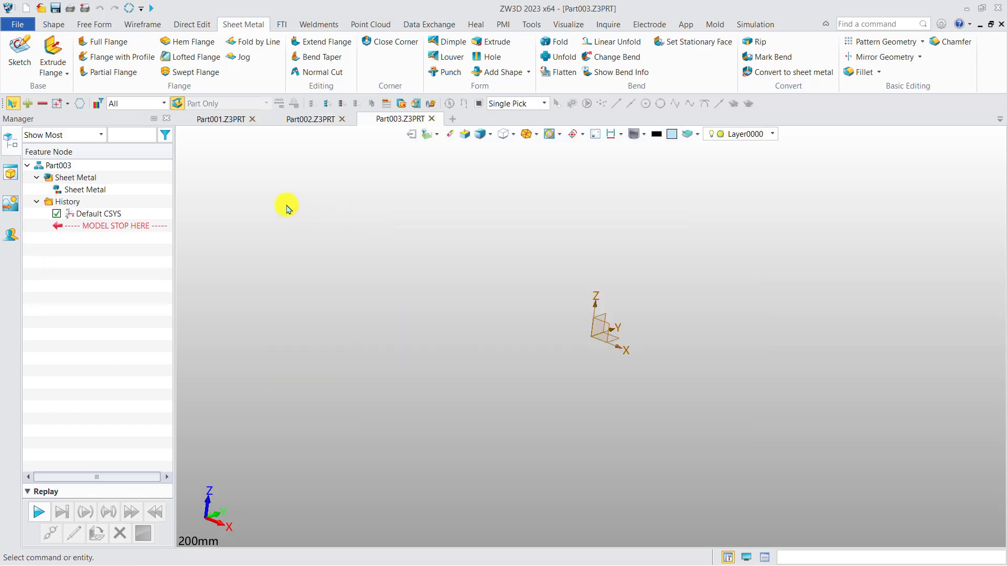
Step: Start a Revolve Flange and create a new sketch for its profile on the XZ datum plane
{"action": "left_click", "coordinate": [67, 73]}
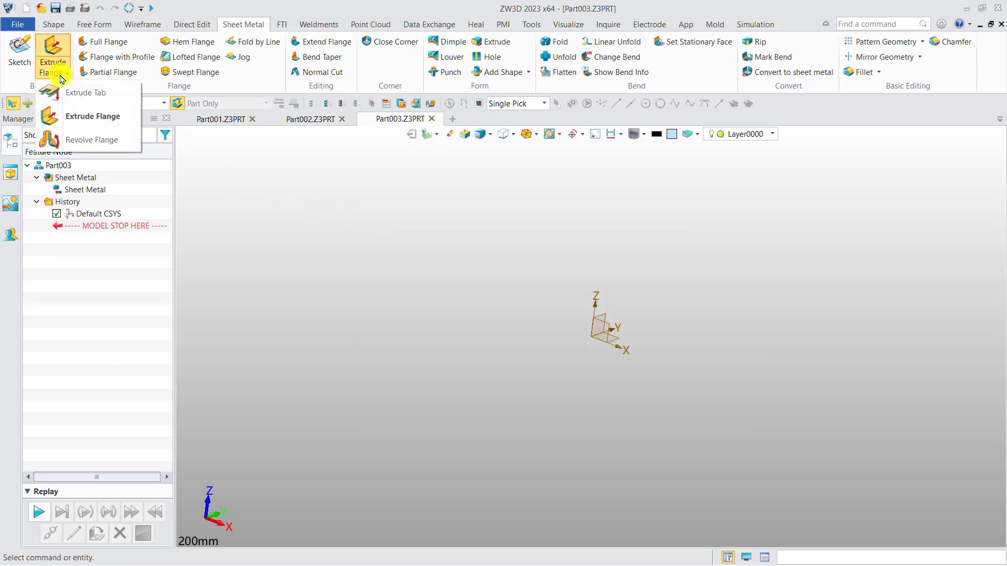
{"action": "left_click", "coordinate": [97, 141]}
{"action": "right_click", "coordinate": [425, 304]}
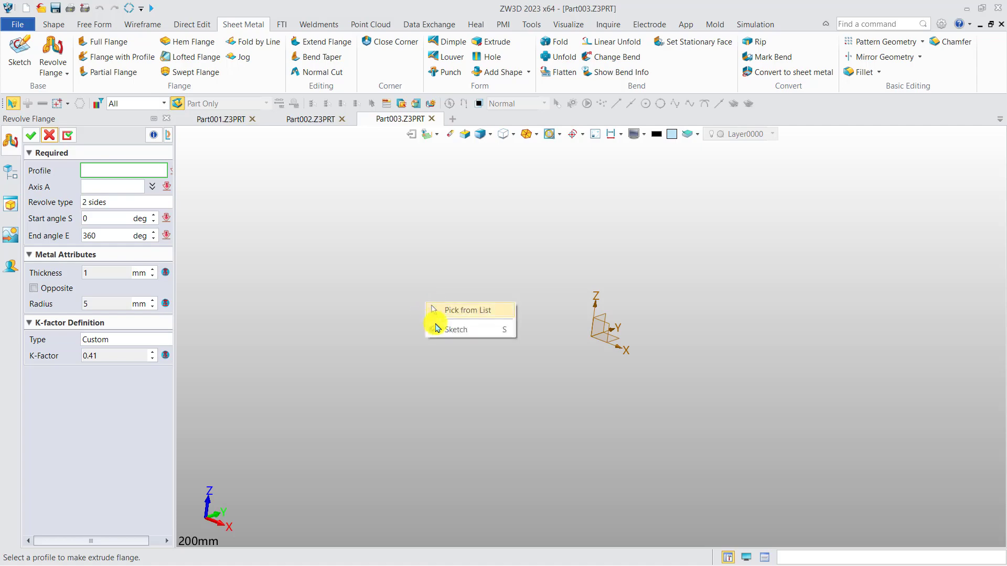
{"action": "left_click", "coordinate": [435, 328]}
{"action": "left_click", "coordinate": [615, 333]}
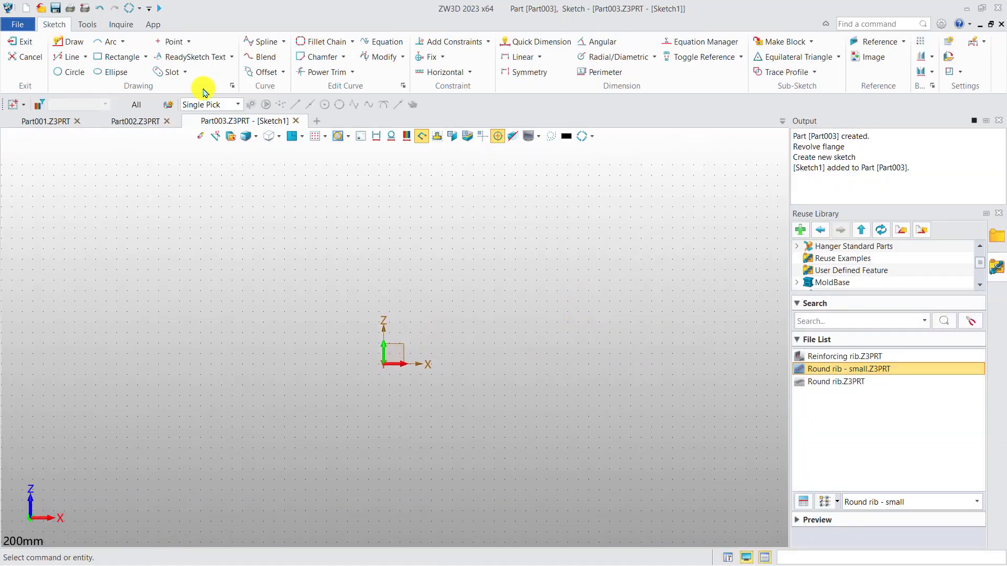
Step: Draw a vertical line about 50 mm tall beside the Z axis, continue it with a tangent arc curving outward, and finish the sketch
{"action": "left_click", "coordinate": [69, 41]}
{"action": "left_click", "coordinate": [472, 356]}
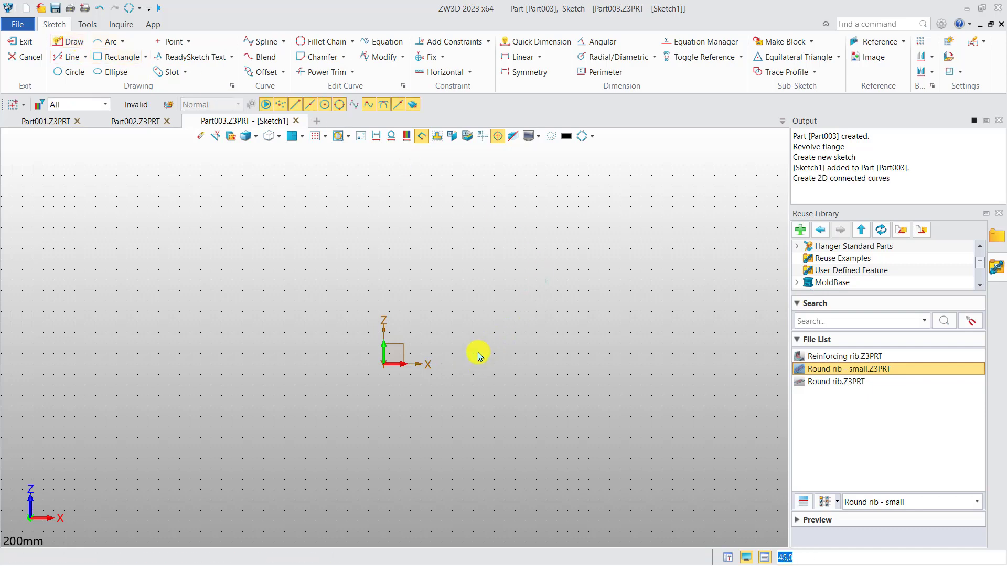
{"action": "left_click", "coordinate": [480, 261]}
{"action": "left_click", "coordinate": [480, 259]}
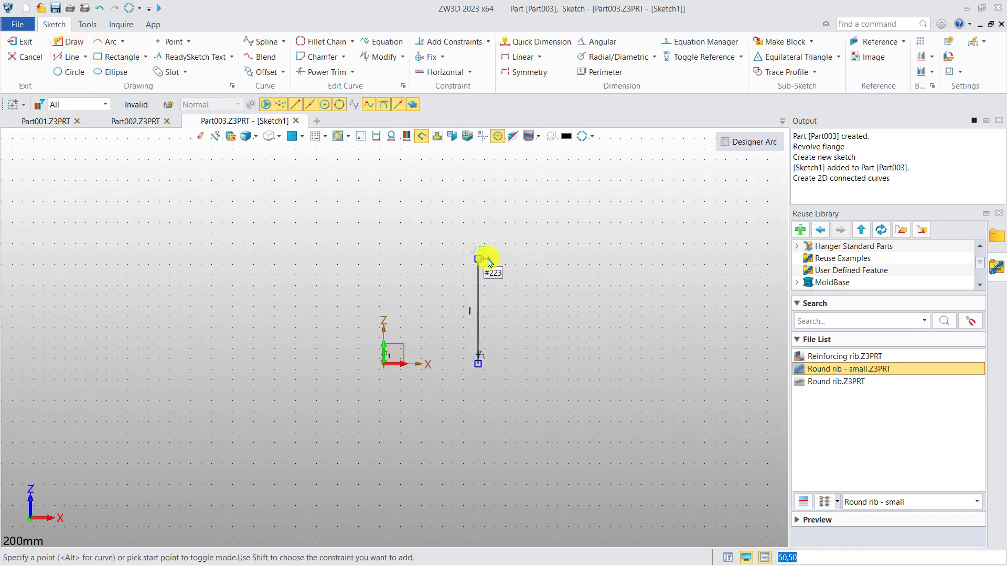
{"action": "middle_click_drag", "start_coordinate": [508, 180], "coordinate": [493, 269]}
{"action": "left_click", "coordinate": [542, 223]}
{"action": "middle_click", "coordinate": [582, 239]}
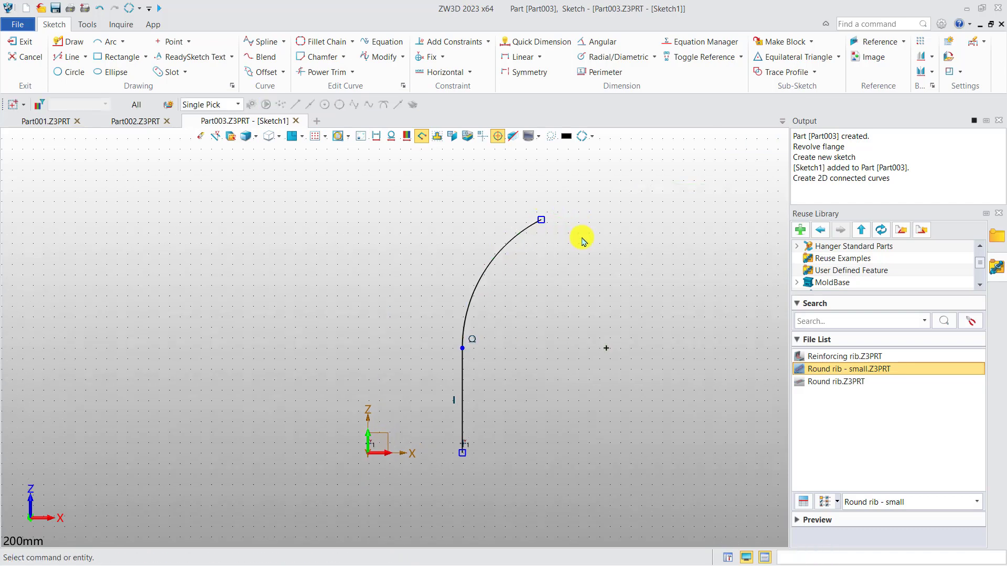
{"action": "right_click", "coordinate": [586, 265]}
{"action": "left_click", "coordinate": [647, 253]}
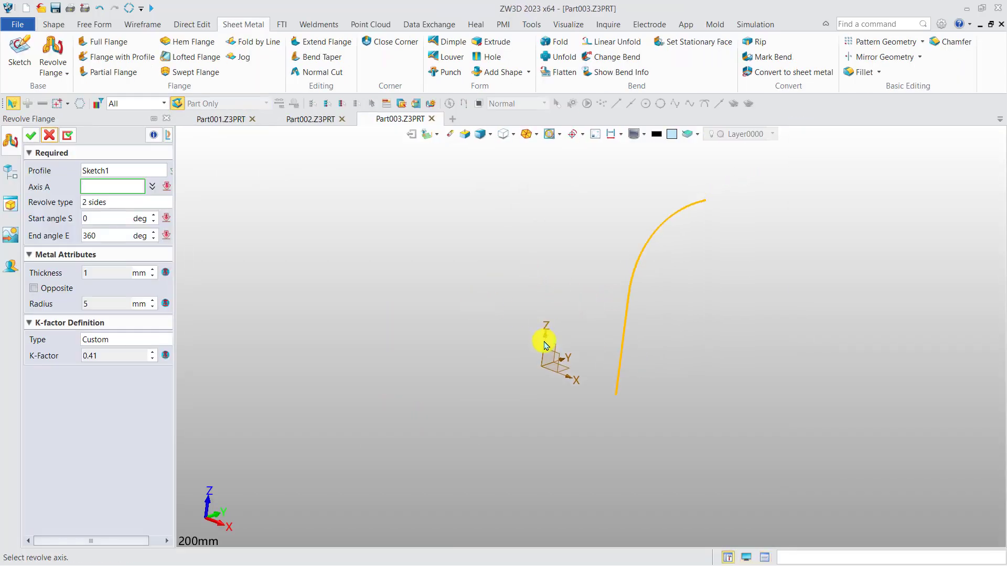
Step: Revolve the line-and-arc profile about the Z axis from 0 to 180 degrees as a 1 mm thick flange
{"action": "right_click", "coordinate": [310, 222]}
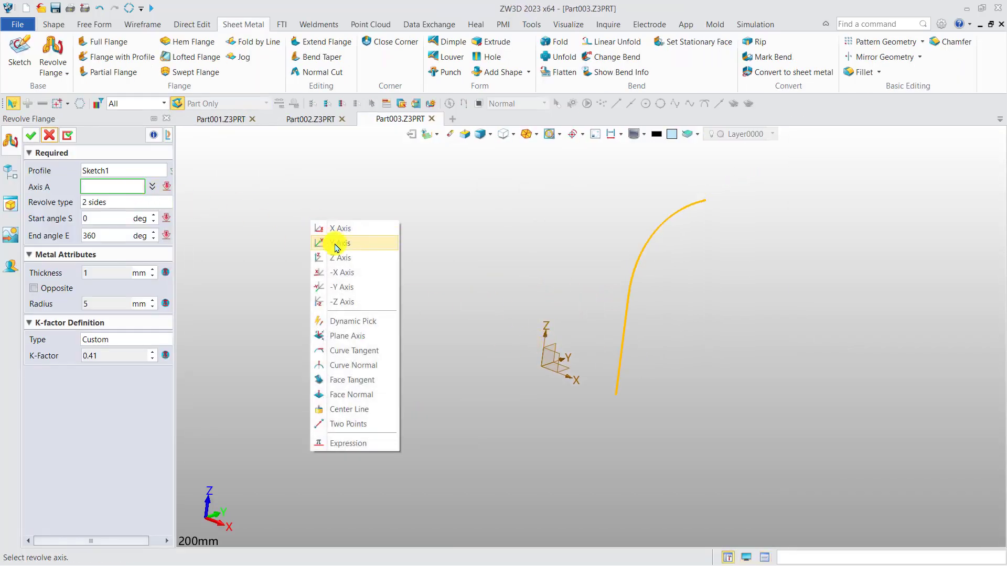
{"action": "left_click", "coordinate": [336, 255]}
{"action": "middle_click_drag", "start_coordinate": [417, 323], "coordinate": [405, 348]}
{"action": "left_click", "coordinate": [405, 348]}
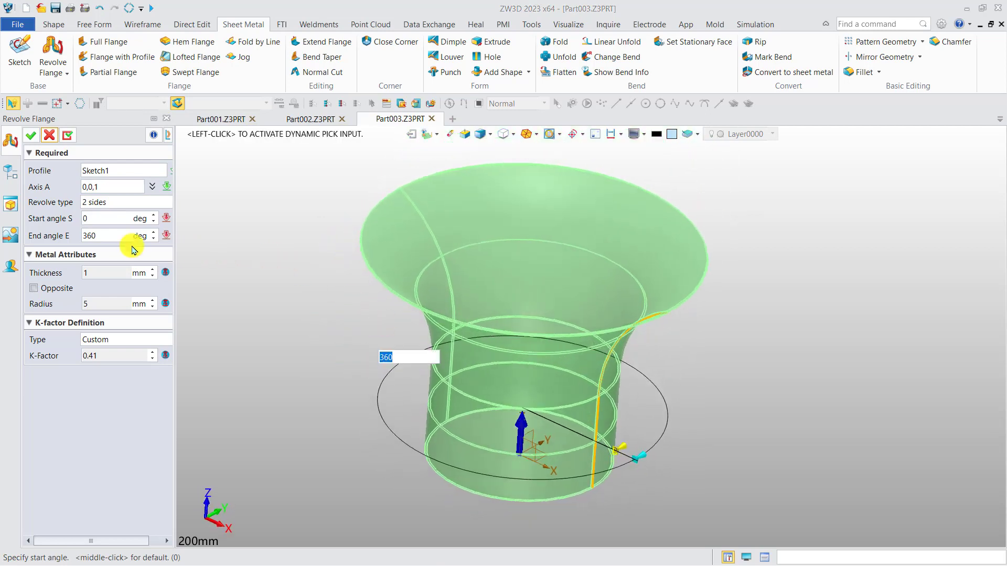
{"action": "left_click", "coordinate": [108, 235]}
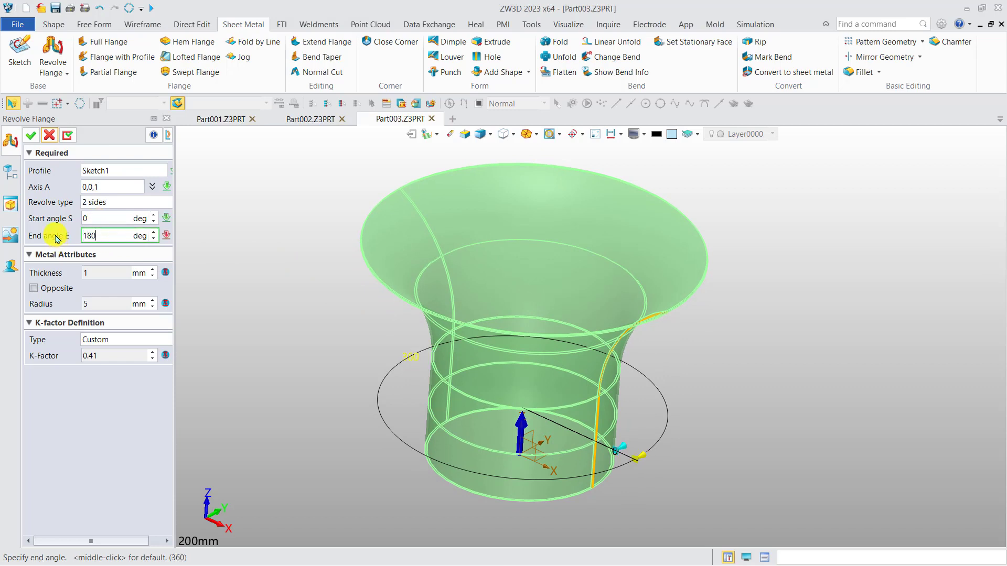
{"action": "type", "text": "180"}
{"action": "key", "text": "Return"}
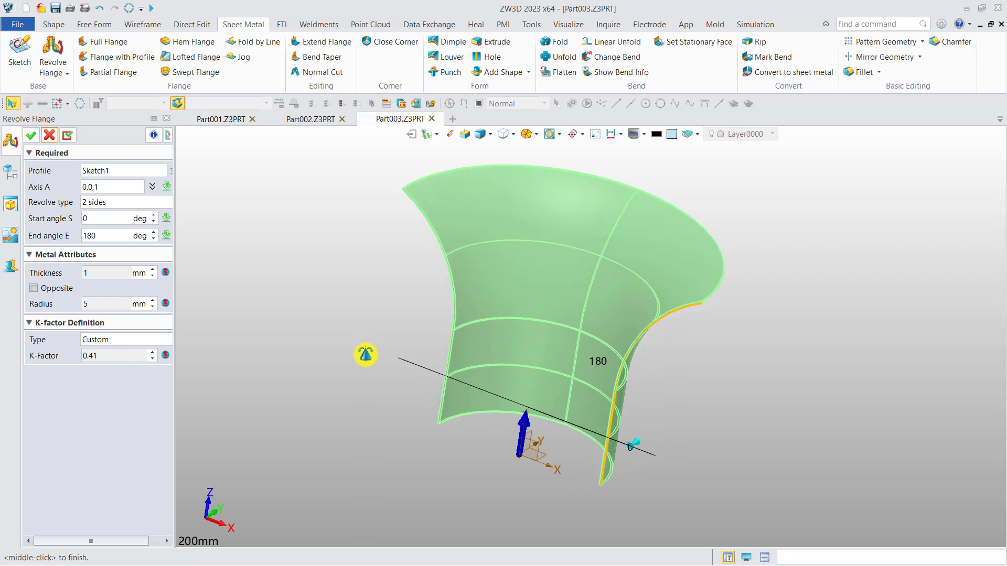
{"action": "left_click", "coordinate": [31, 135]}
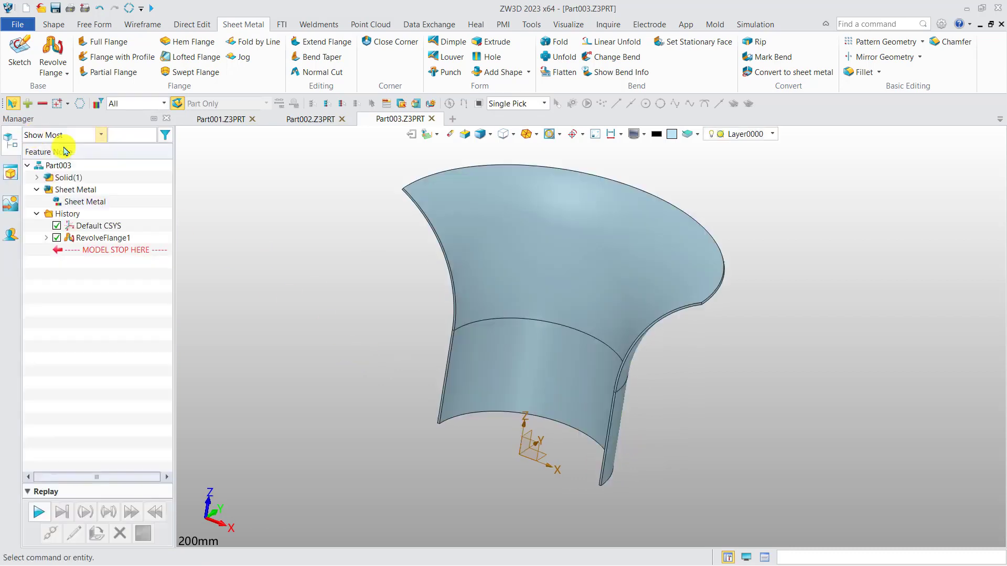
{"action": "middle_click_drag", "start_coordinate": [335, 306], "coordinate": [330, 328]}
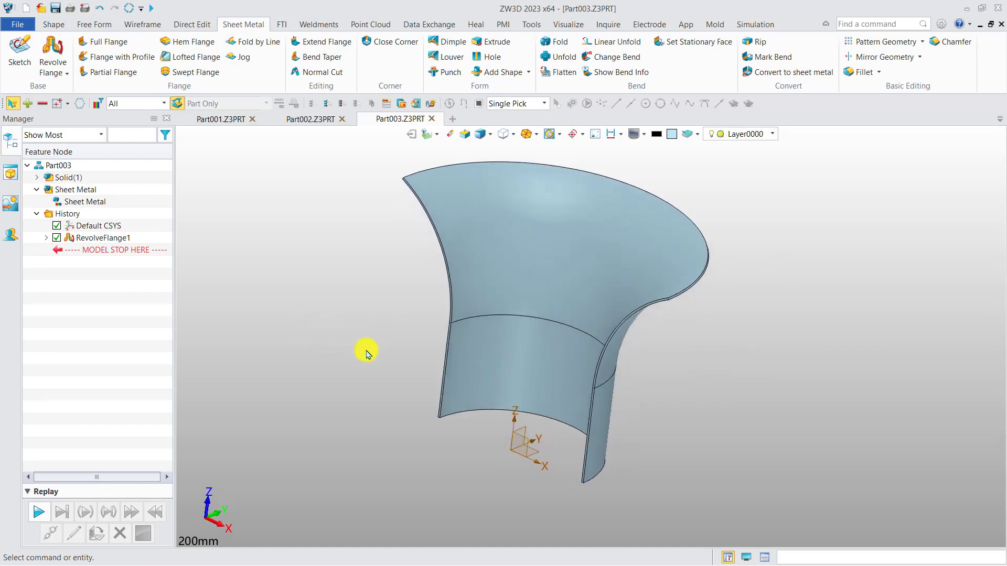
{"action": "left_click", "coordinate": [560, 57]}
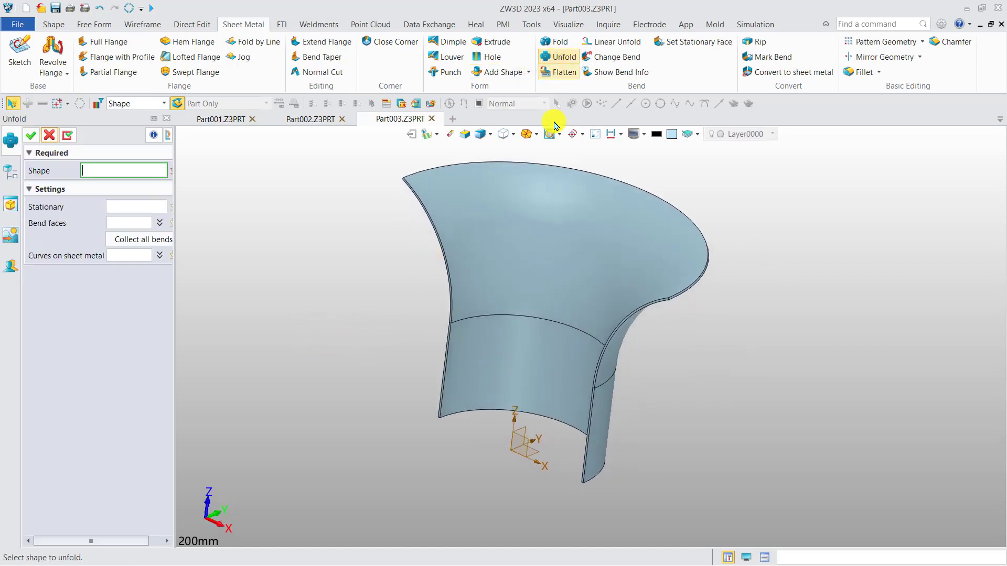
{"action": "left_click", "coordinate": [546, 247]}
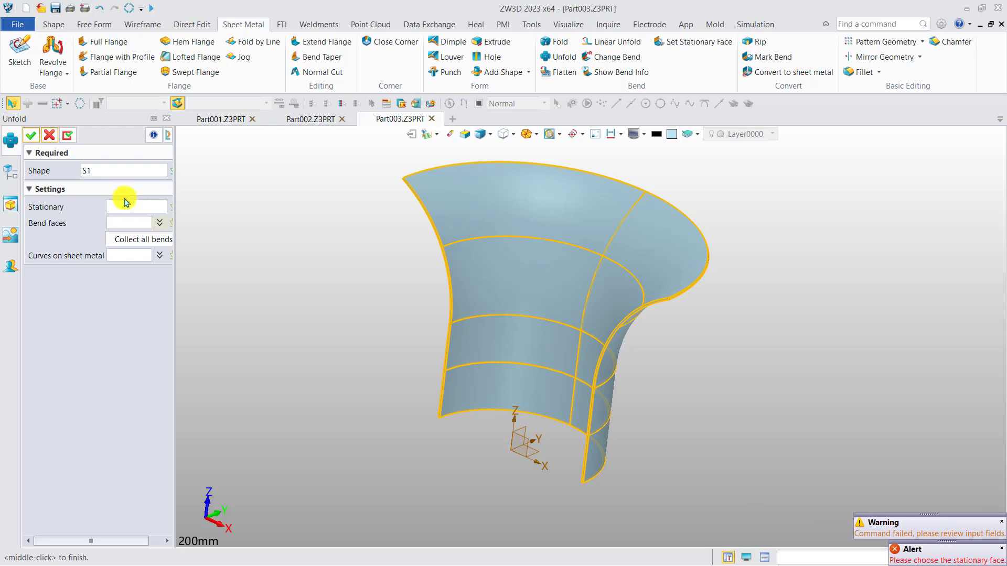
{"action": "left_click", "coordinate": [48, 137]}
{"action": "right_click_drag", "start_coordinate": [289, 308], "coordinate": [264, 315]}
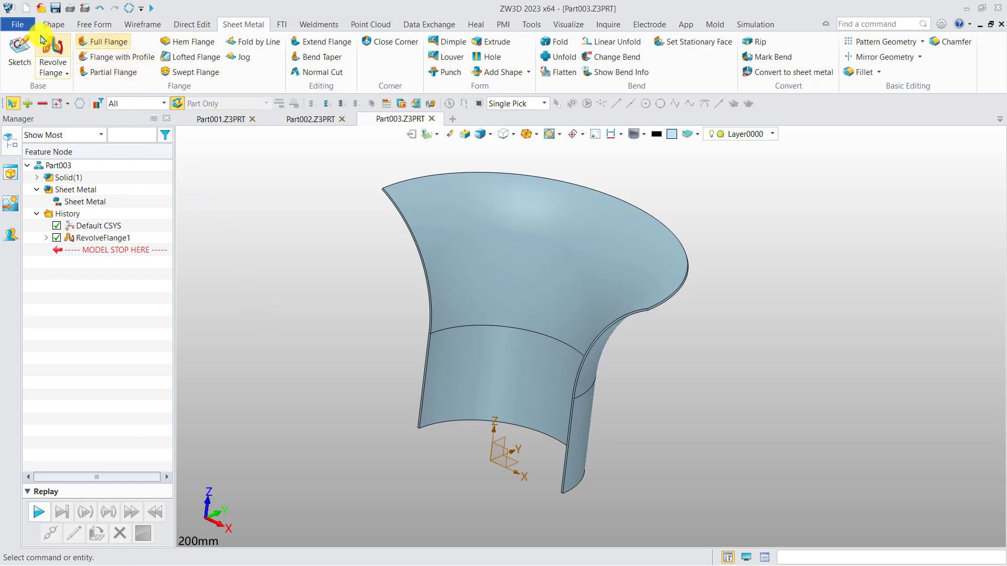
Step: Open the Full&Partial Flange.Z3PRT model from the 1. Flanges training folder
{"action": "left_click", "coordinate": [41, 8]}
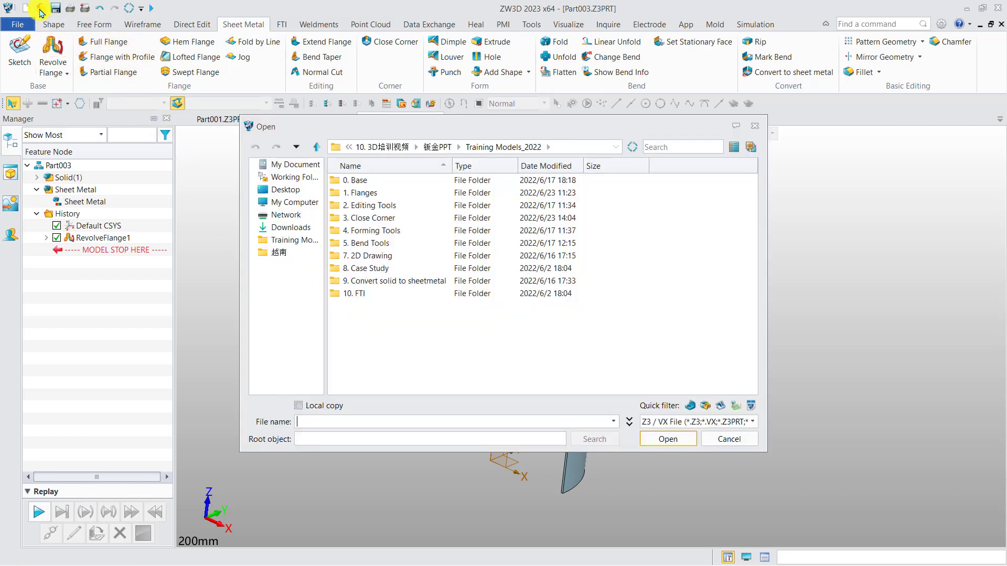
{"action": "double_click", "coordinate": [379, 194]}
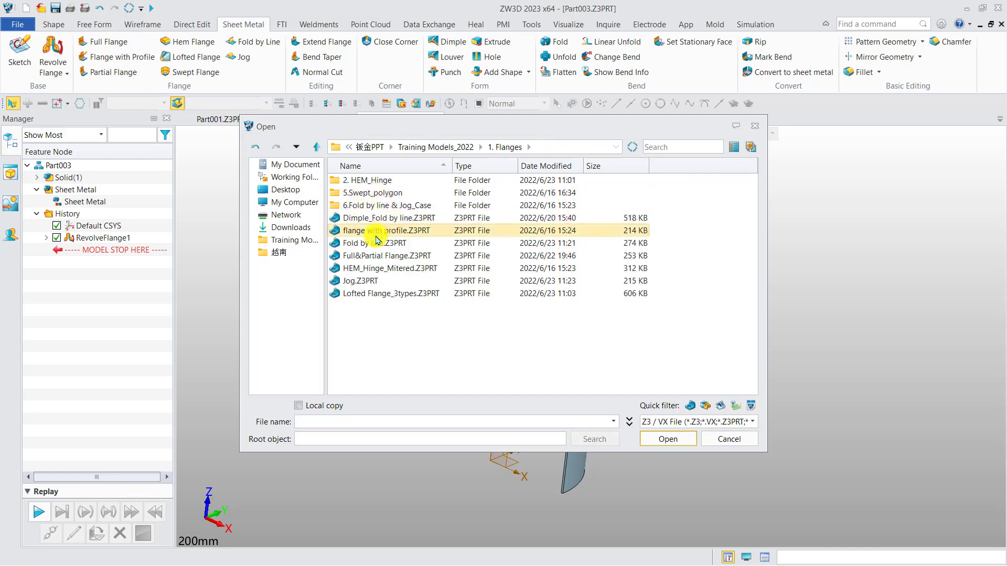
{"action": "double_click", "coordinate": [374, 256]}
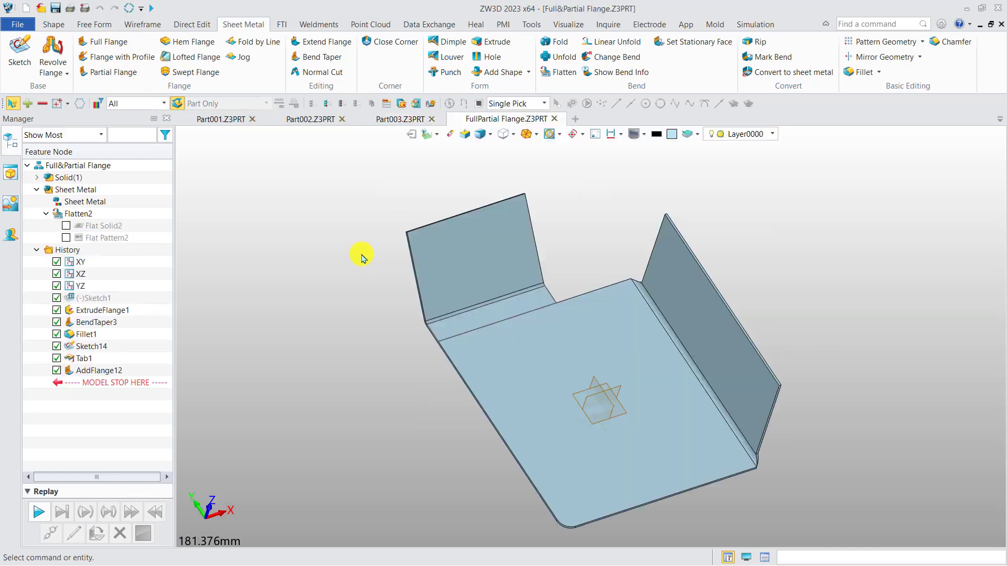
Step: Start a Full Flange with 2 mm radius, 90° angle and 40 mm length on the long top edge and a side edge of the long wall
{"action": "right_click_drag", "start_coordinate": [324, 256], "coordinate": [257, 229]}
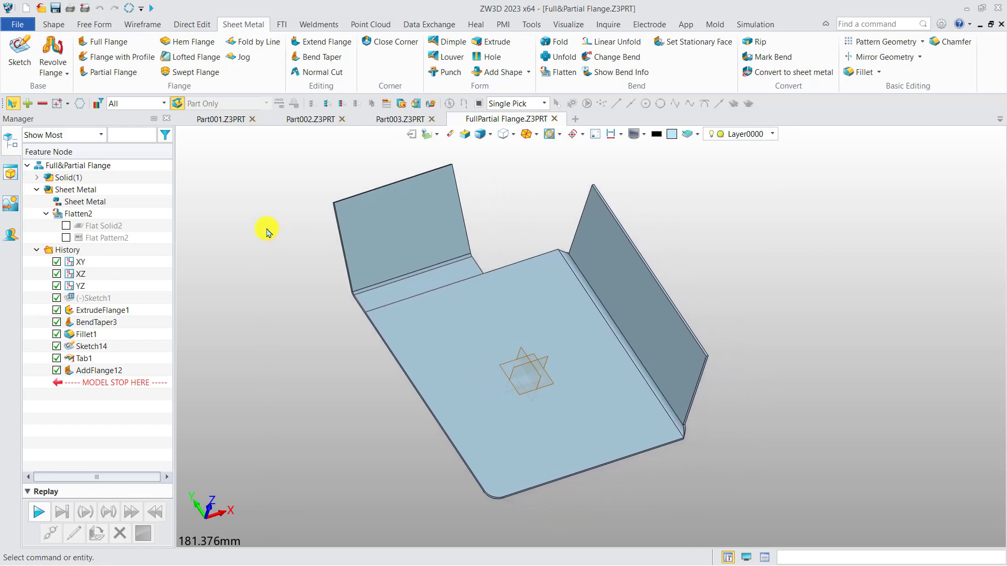
{"action": "left_click", "coordinate": [102, 41]}
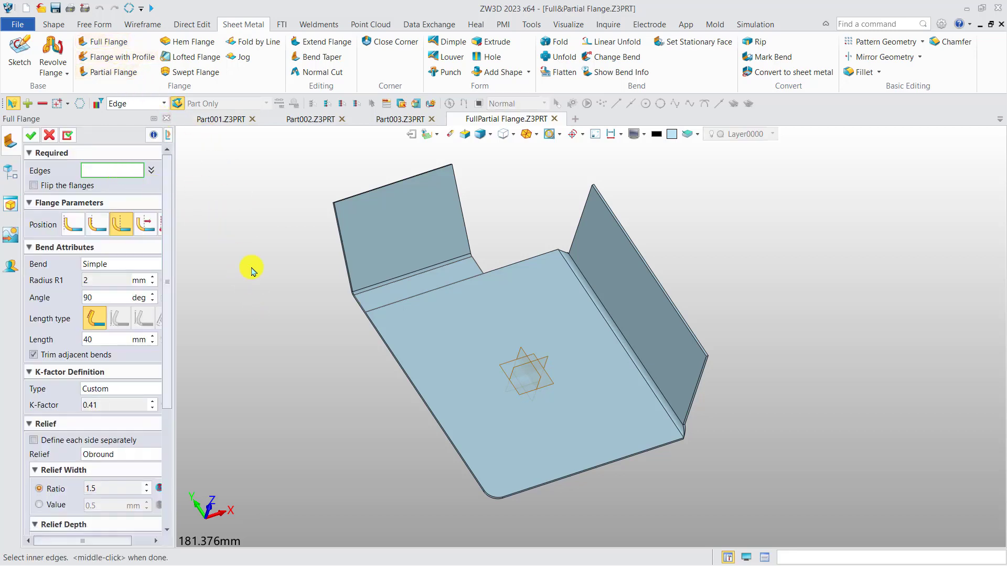
{"action": "left_click", "coordinate": [389, 184]}
{"action": "scroll", "coordinate": [383, 194], "scroll_direction": "up", "scroll_amount": 2}
{"action": "left_click", "coordinate": [369, 194]}
{"action": "middle_click_drag", "start_coordinate": [655, 236], "coordinate": [509, 182]}
{"action": "right_click_drag", "start_coordinate": [658, 251], "coordinate": [749, 303]}
{"action": "left_click", "coordinate": [749, 303]}
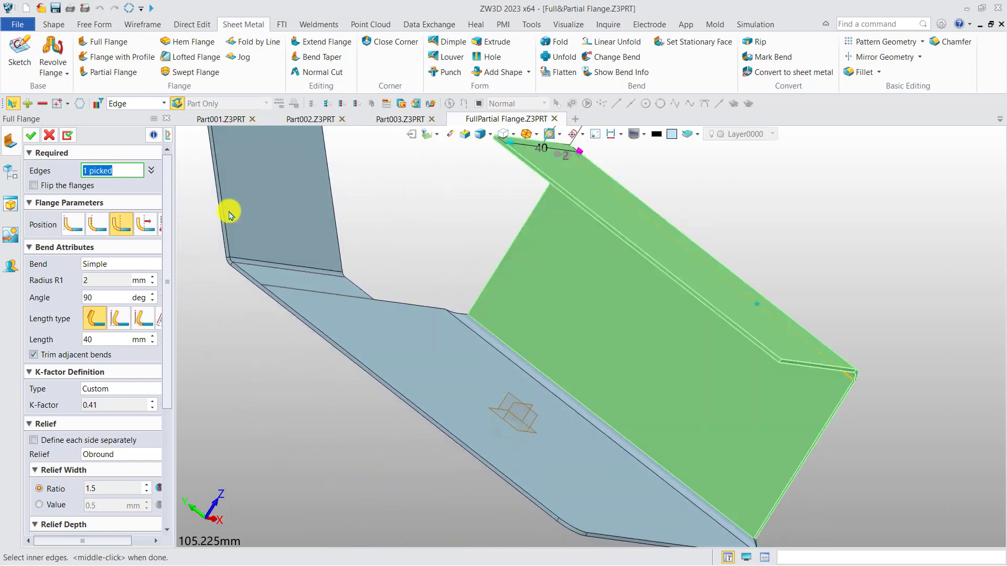
{"action": "left_click", "coordinate": [827, 421]}
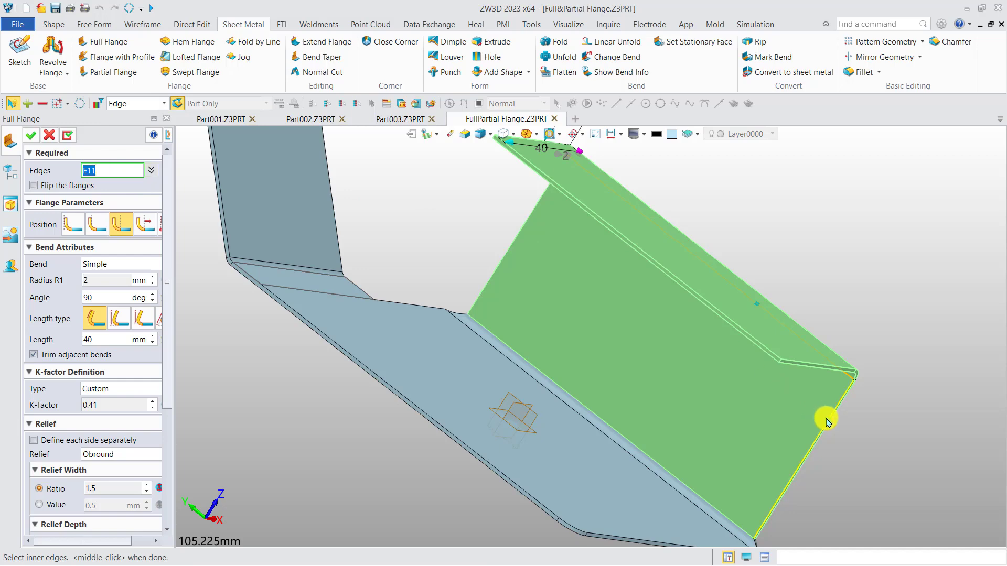
Step: Inspect the corner between the two previewed flanges and try the first three flange position options on them
{"action": "right_click_drag", "start_coordinate": [771, 333], "coordinate": [640, 333]}
{"action": "scroll", "coordinate": [614, 353], "scroll_direction": "up", "scroll_amount": 4}
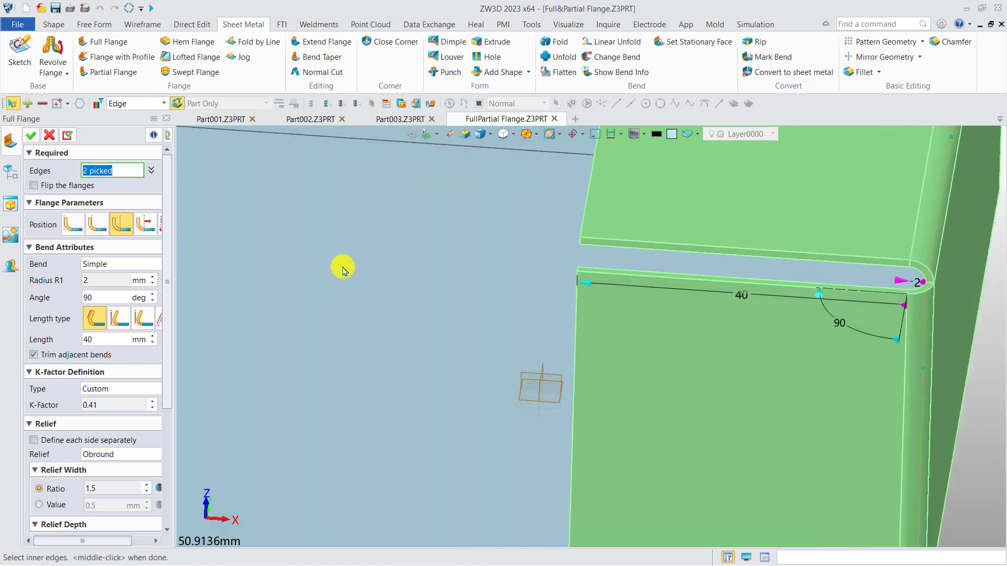
{"action": "scroll", "coordinate": [340, 267], "scroll_direction": "down", "scroll_amount": 2}
{"action": "right_click_drag", "start_coordinate": [388, 263], "coordinate": [319, 272]}
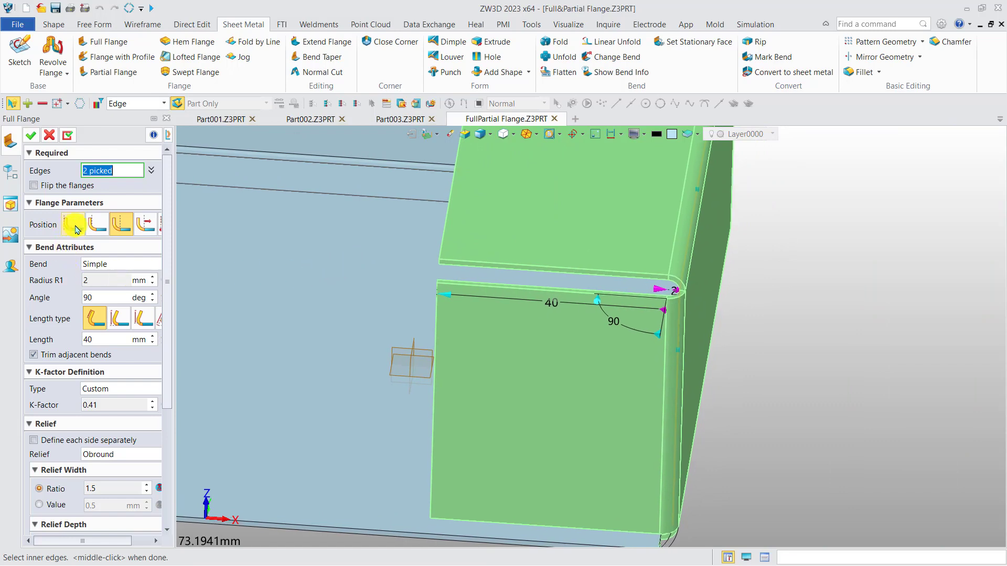
{"action": "right_click_drag", "start_coordinate": [511, 271], "coordinate": [483, 271]}
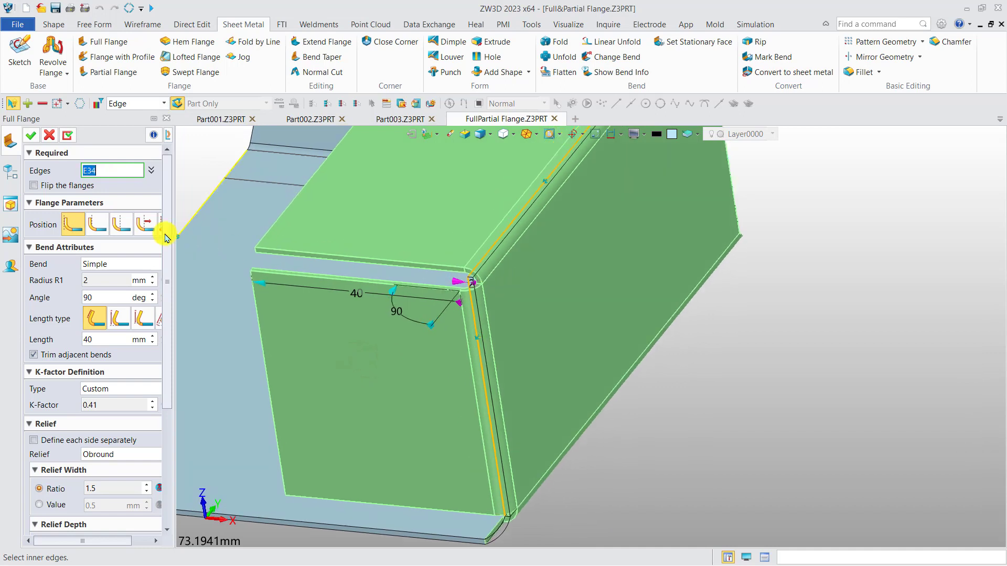
{"action": "left_click", "coordinate": [96, 225]}
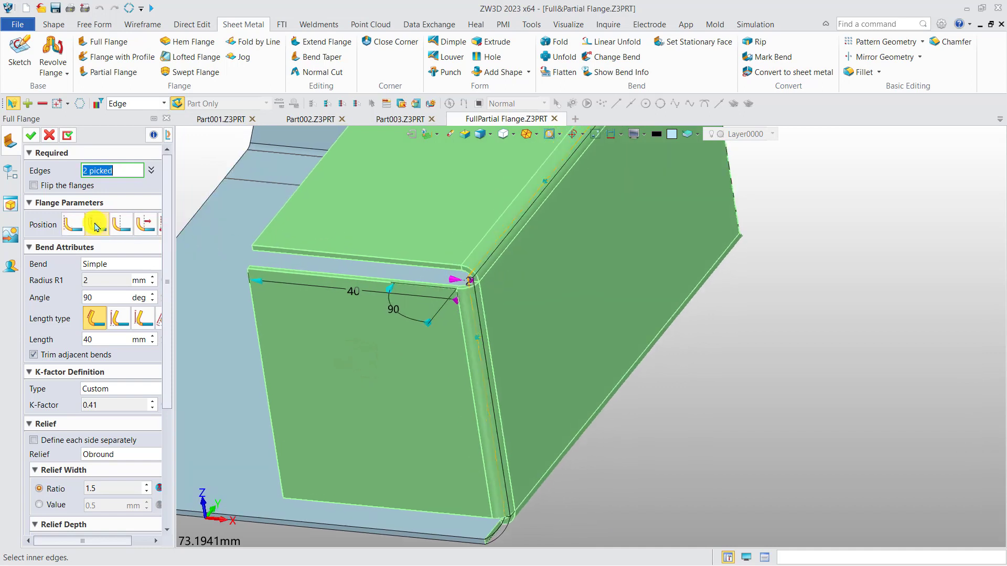
{"action": "left_click", "coordinate": [121, 225]}
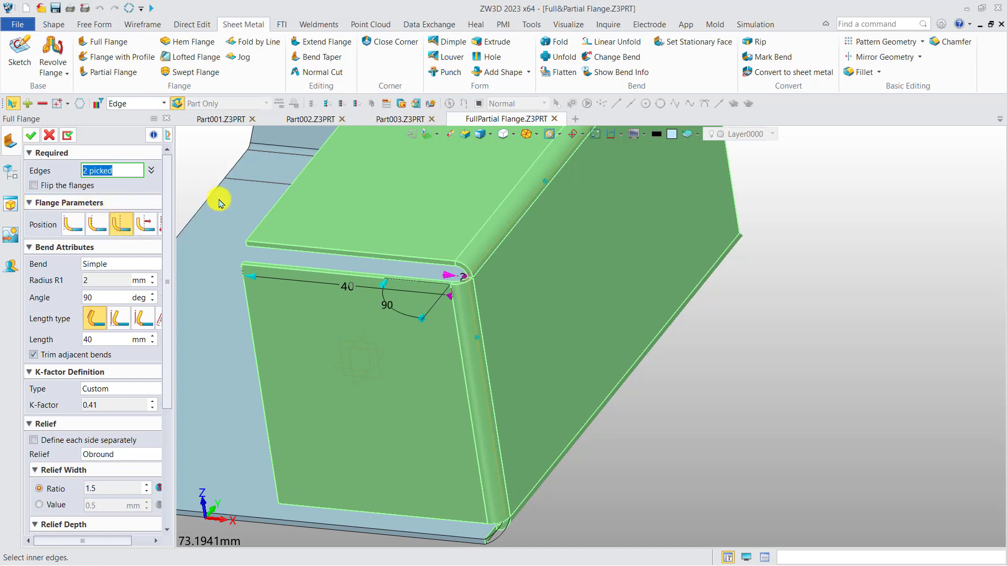
Step: Remove the side edge from the flange selection and inspect the bend corner of the remaining top-edge flange up close
{"action": "right_click", "coordinate": [191, 179]}
{"action": "left_click", "coordinate": [220, 196]}
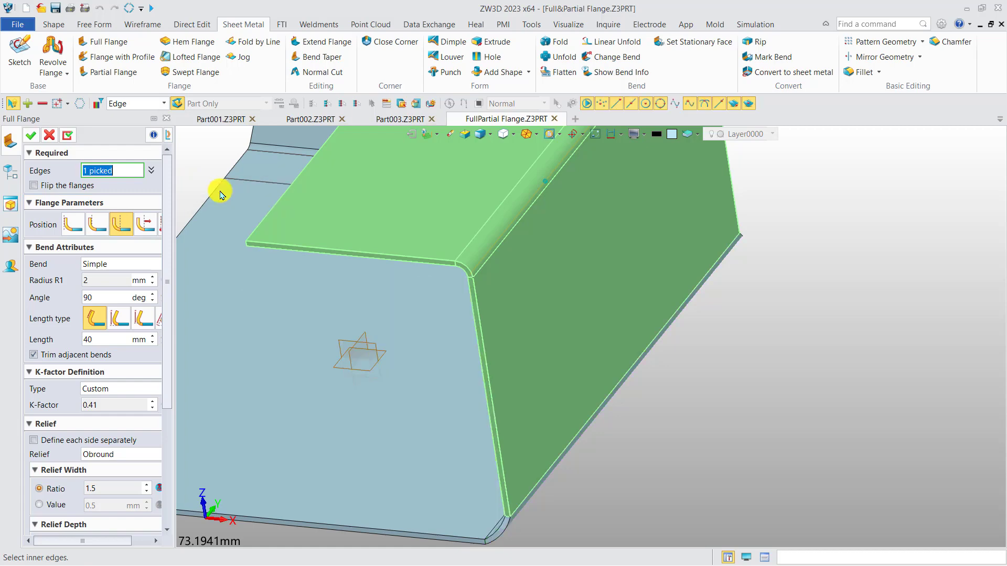
{"action": "scroll", "coordinate": [398, 267], "scroll_direction": "up", "scroll_amount": 3}
{"action": "middle_click_drag", "start_coordinate": [408, 269], "coordinate": [474, 278]}
{"action": "right_click_drag", "start_coordinate": [475, 278], "coordinate": [490, 283]}
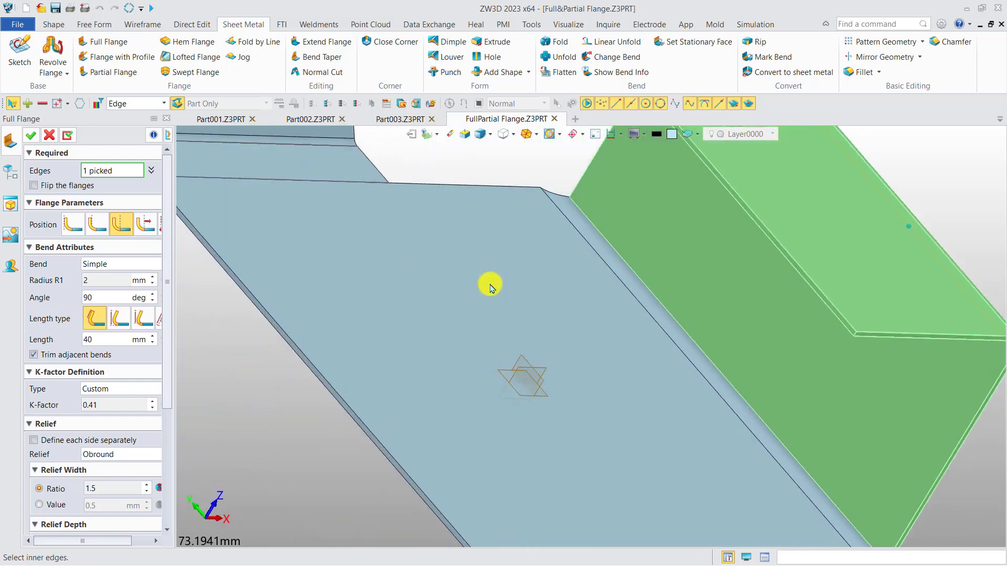
{"action": "scroll", "coordinate": [513, 270], "scroll_direction": "down", "scroll_amount": 3}
{"action": "middle_click_drag", "start_coordinate": [658, 251], "coordinate": [556, 278]}
{"action": "right_click_drag", "start_coordinate": [556, 279], "coordinate": [543, 268]}
{"action": "scroll", "coordinate": [672, 315], "scroll_direction": "up", "scroll_amount": 5}
{"action": "right_click_drag", "start_coordinate": [672, 315], "coordinate": [655, 291]}
{"action": "scroll", "coordinate": [653, 325], "scroll_direction": "up", "scroll_amount": 5}
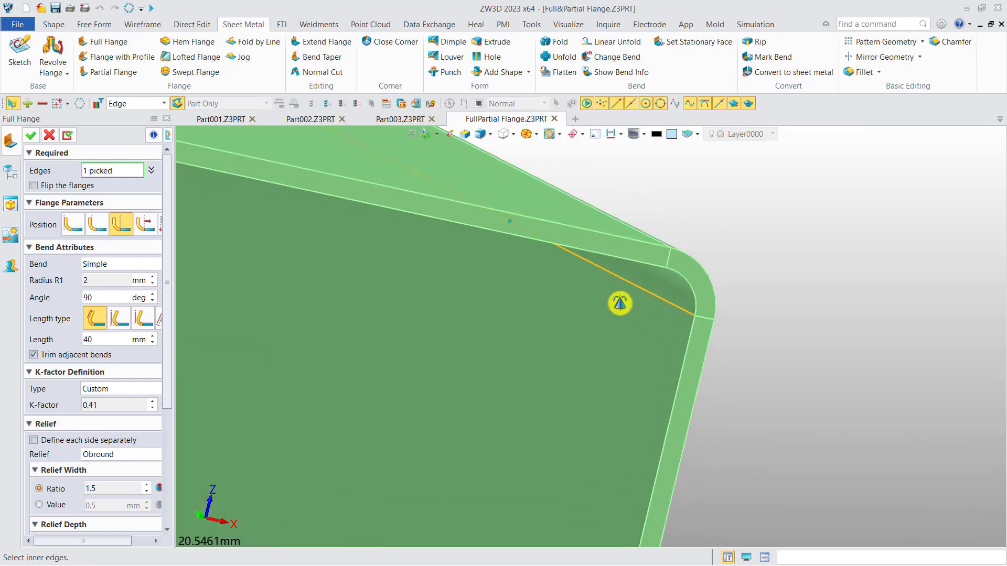
Step: Set the top-edge flange to the first position option and view its bend profile from the front up close
{"action": "left_click", "coordinate": [73, 226]}
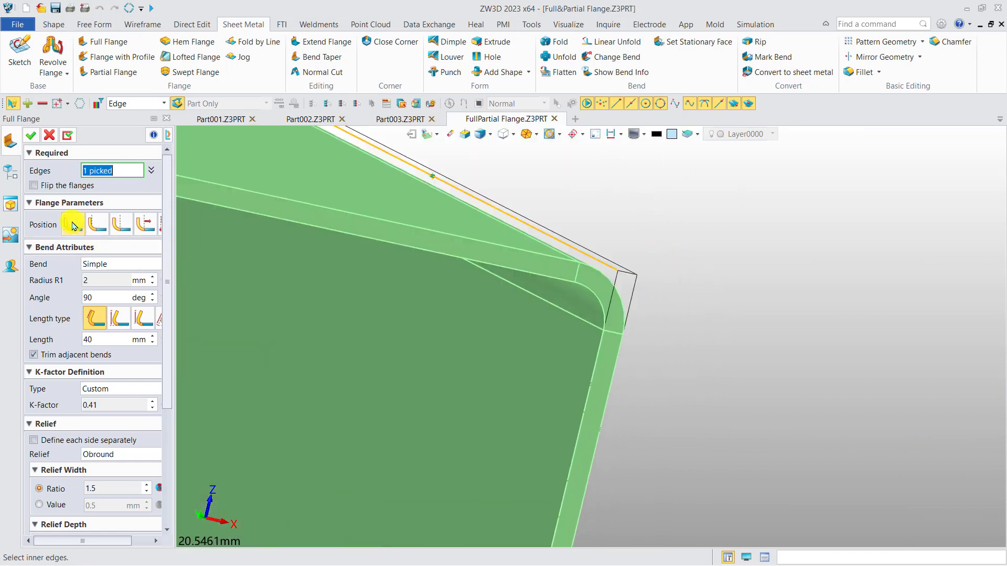
{"action": "right_click_drag", "start_coordinate": [746, 319], "coordinate": [718, 323]}
{"action": "key", "text": "ctrl+Down"}
{"action": "scroll", "coordinate": [538, 336], "scroll_direction": "up", "scroll_amount": 5}
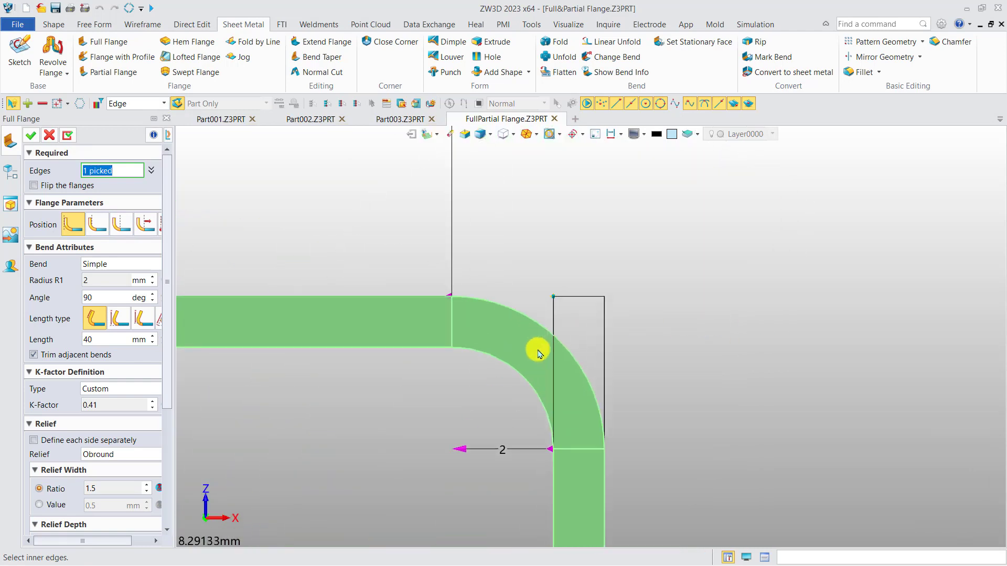
Step: Try the second and third flange position options on the top-edge flange and compare the bend against the original wall
{"action": "middle_click_drag", "start_coordinate": [537, 344], "coordinate": [535, 303]}
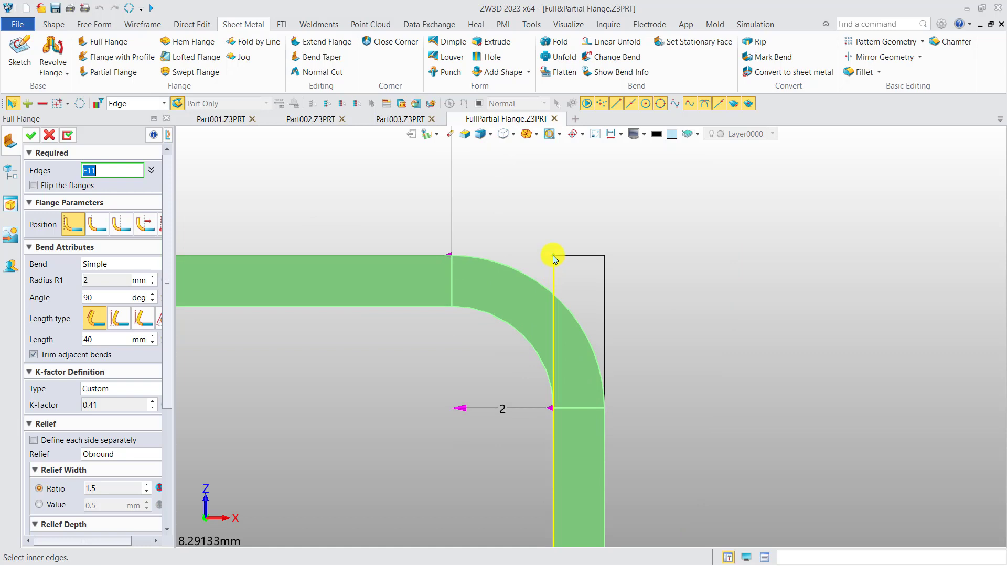
{"action": "left_click", "coordinate": [105, 226]}
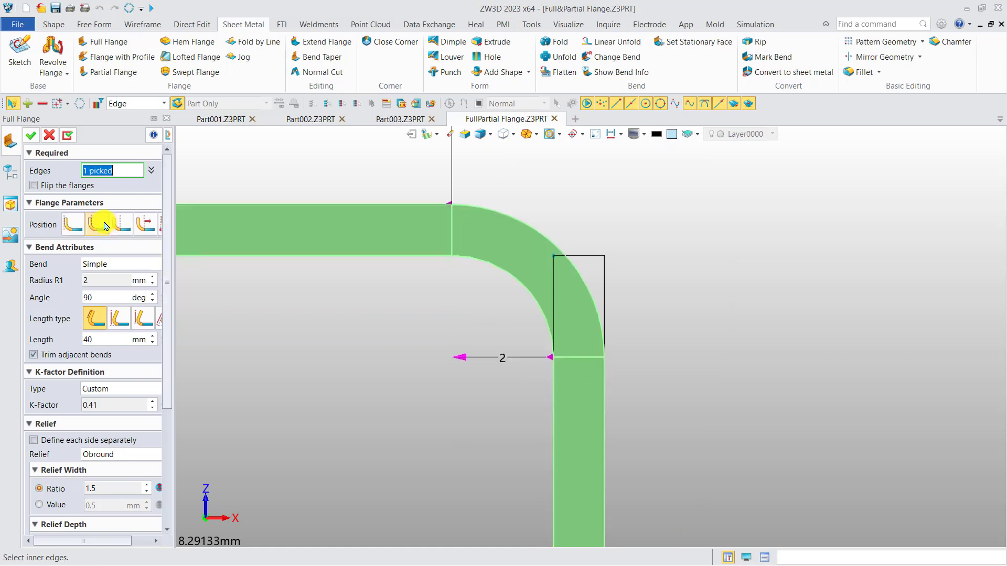
{"action": "left_click", "coordinate": [121, 224]}
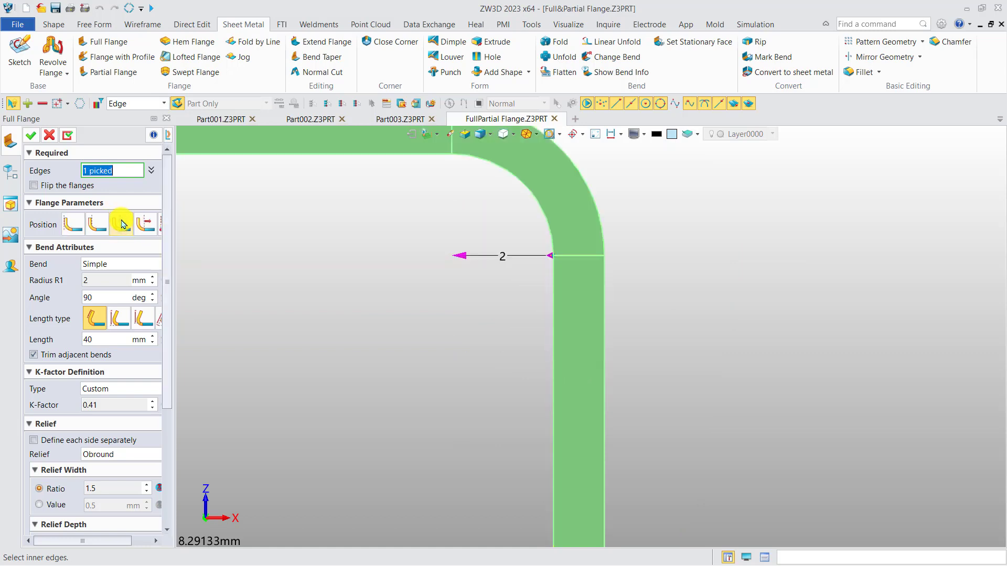
Step: Try the fourth flange position option with an offset of 2 mm, and with an offset of -2 mm
{"action": "left_click", "coordinate": [139, 225]}
{"action": "left_click", "coordinate": [105, 248]}
{"action": "key", "text": "BackSpace"}
{"action": "type", "text": "2"}
{"action": "key", "text": "Return"}
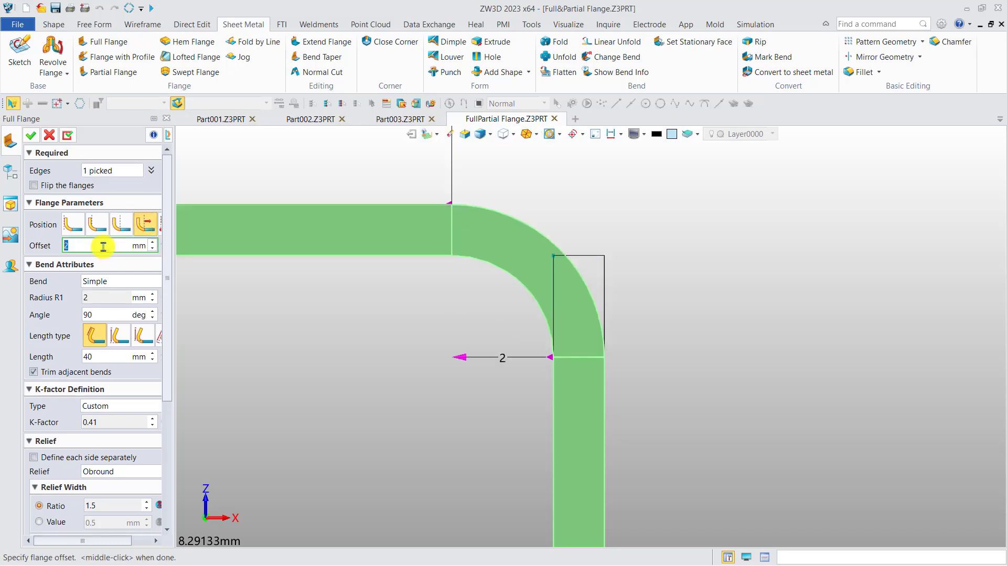
{"action": "type", "text": "-2"}
{"action": "key", "text": "Return"}
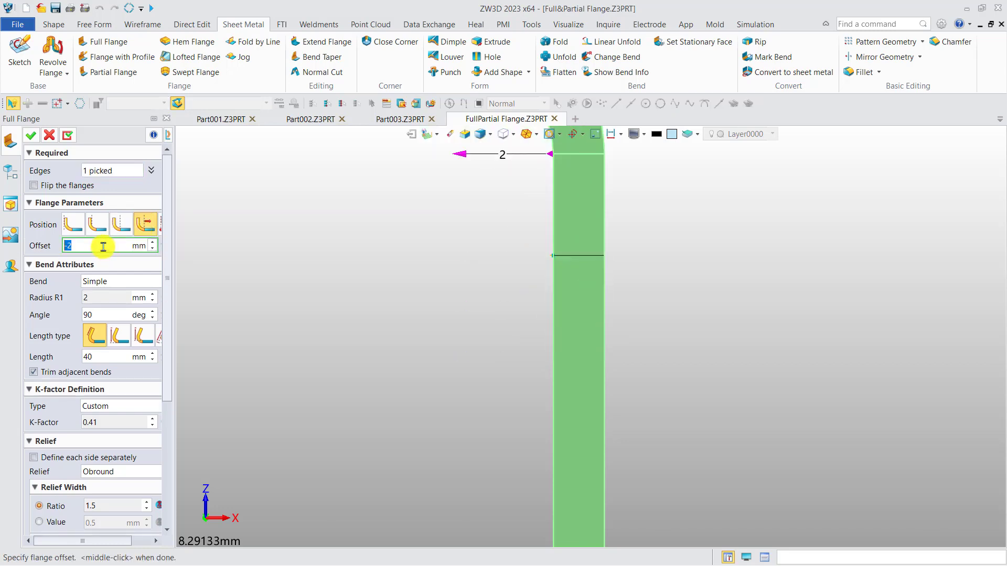
{"action": "scroll", "coordinate": [420, 275], "scroll_direction": "down", "scroll_amount": 5}
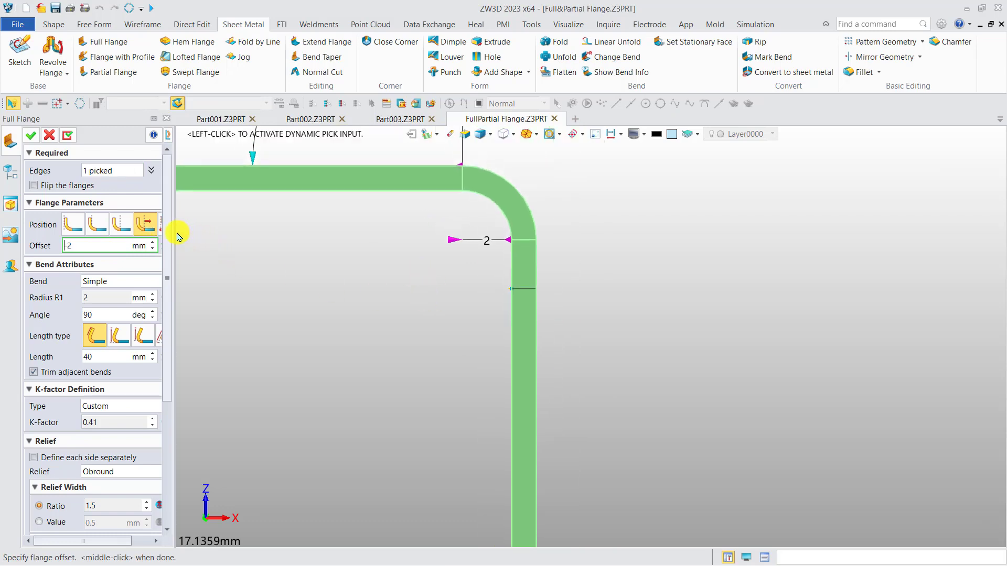
Step: Set the flange position to the fifth option and check the bend profile against the original wall outline
{"action": "left_click_drag", "start_coordinate": [176, 236], "coordinate": [209, 230]}
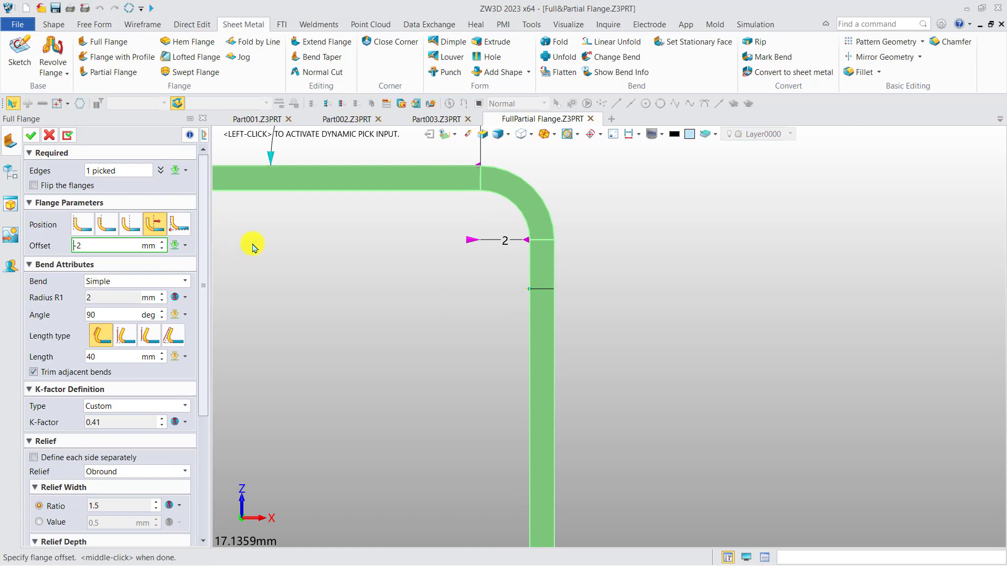
{"action": "middle_click_drag", "start_coordinate": [478, 313], "coordinate": [574, 418]}
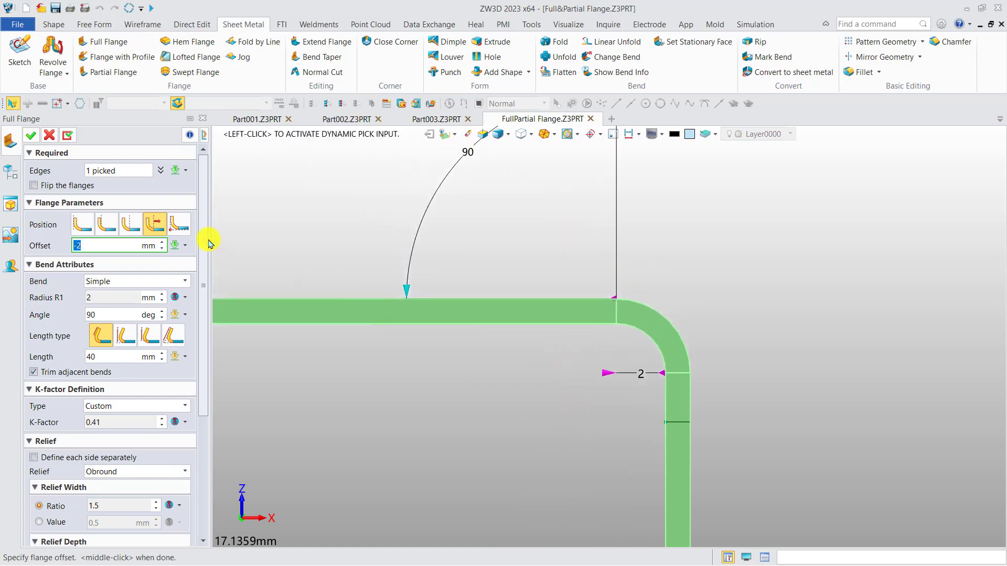
{"action": "left_click", "coordinate": [179, 227]}
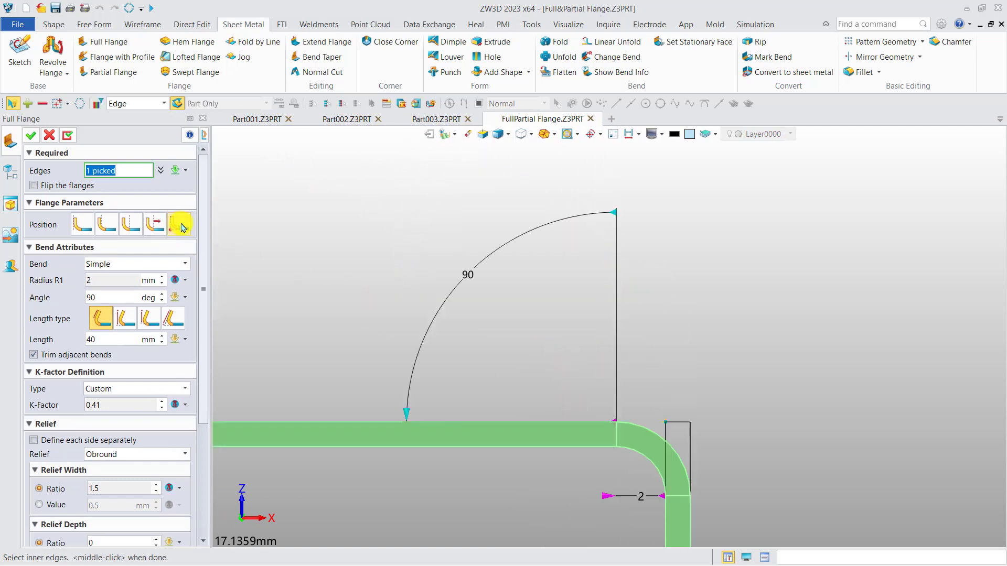
{"action": "middle_click_drag", "start_coordinate": [544, 351], "coordinate": [524, 317]}
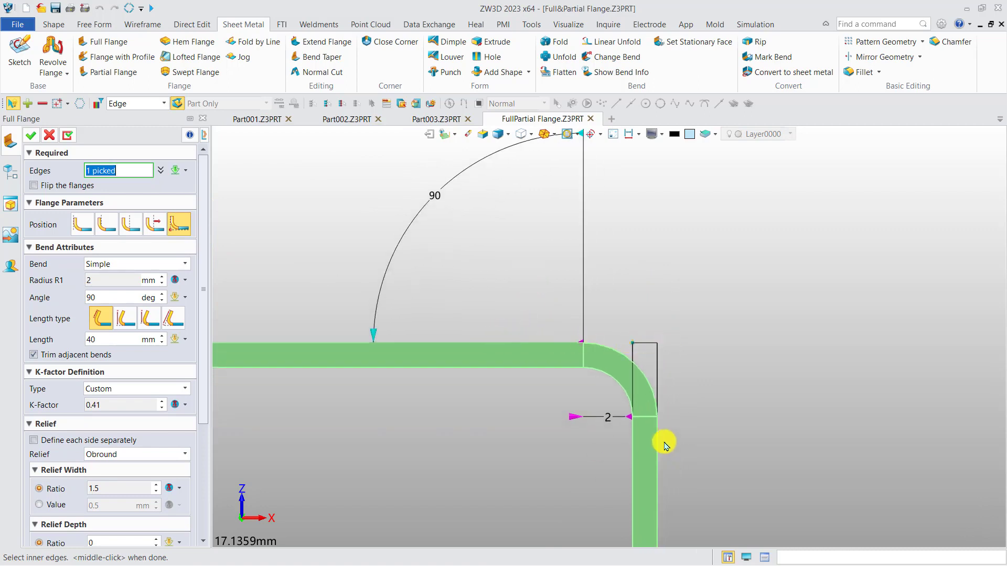
{"action": "left_click", "coordinate": [657, 347]}
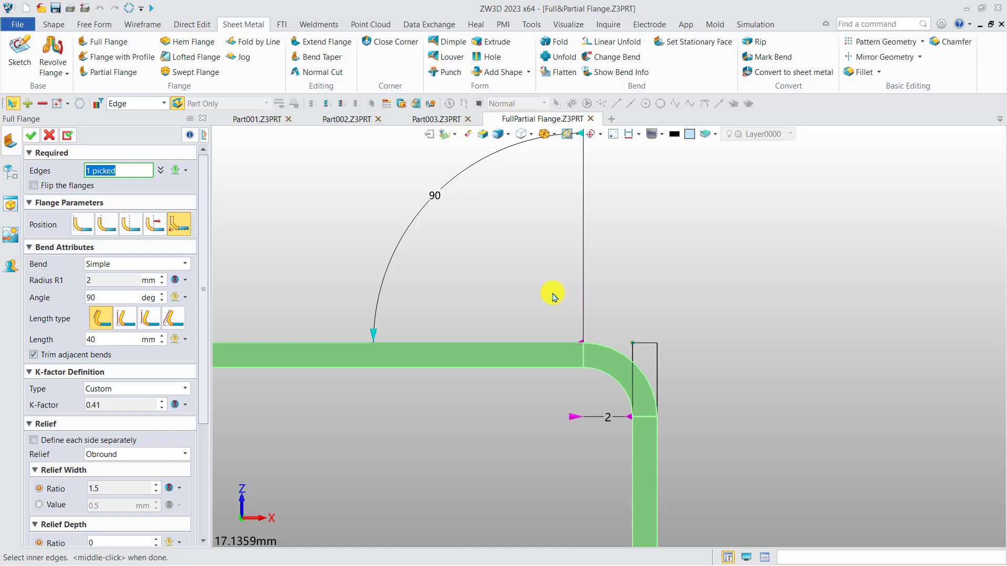
Step: Shorten the previewed flange to about 24.2 mm with its length handle, and set the length to 20 mm
{"action": "scroll", "coordinate": [493, 269], "scroll_direction": "down", "scroll_amount": 6}
{"action": "right_click_drag", "start_coordinate": [480, 290], "coordinate": [582, 286]}
{"action": "scroll", "coordinate": [559, 256], "scroll_direction": "down", "scroll_amount": 2}
{"action": "middle_click_drag", "start_coordinate": [539, 371], "coordinate": [501, 308]}
{"action": "scroll", "coordinate": [497, 360], "scroll_direction": "up", "scroll_amount": 1}
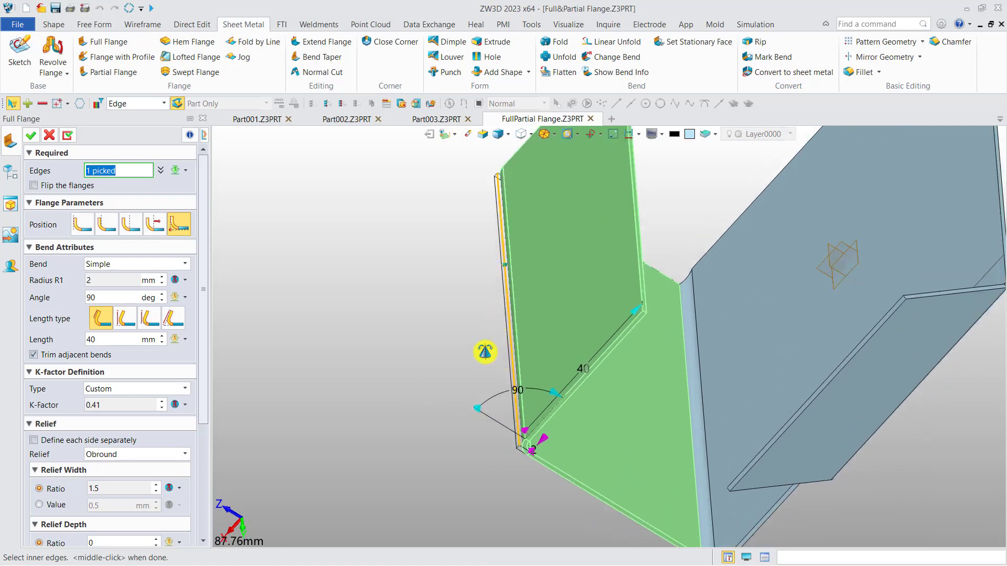
{"action": "middle_click_drag", "start_coordinate": [497, 359], "coordinate": [440, 357]}
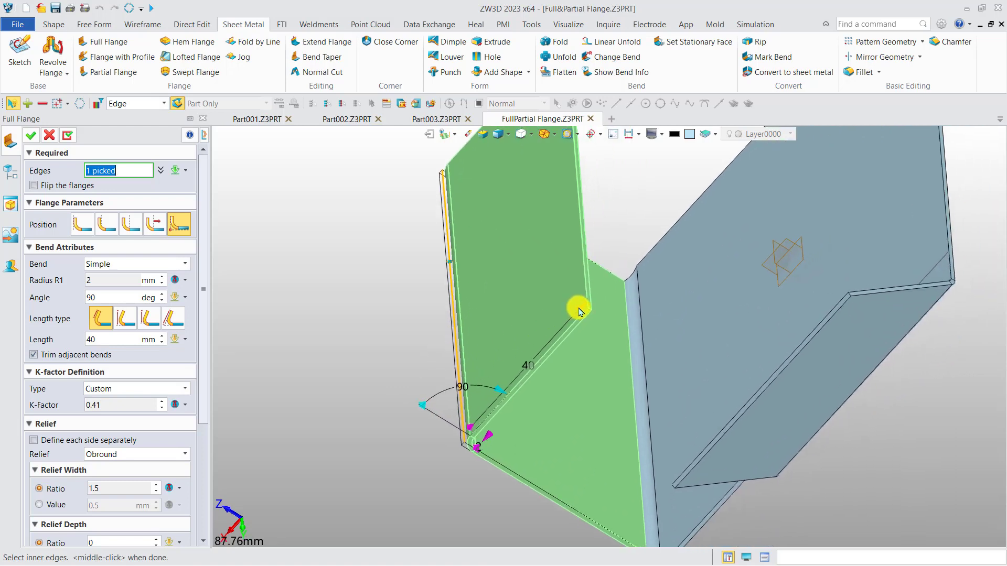
{"action": "left_click_drag", "start_coordinate": [582, 311], "coordinate": [522, 351]}
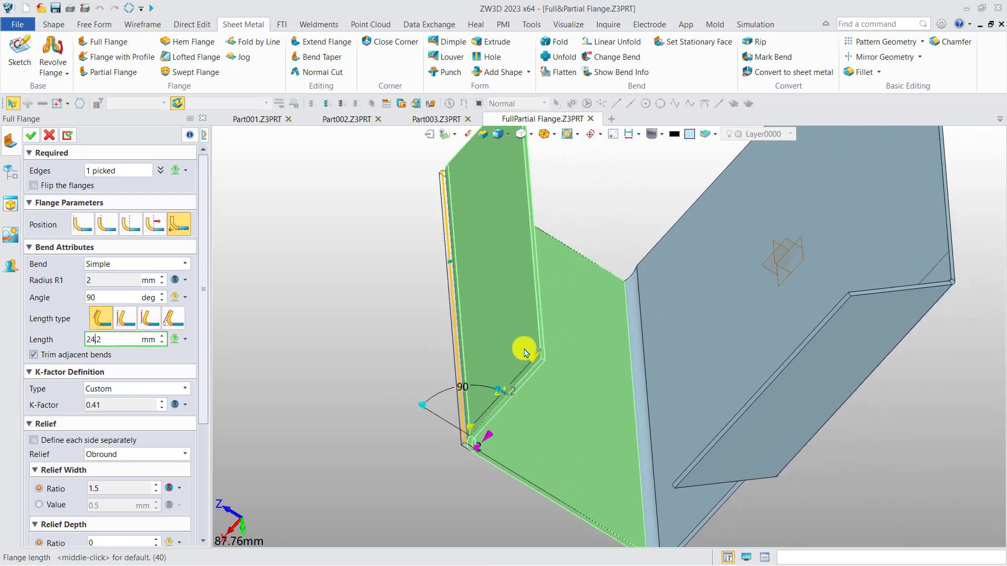
{"action": "left_click", "coordinate": [506, 391]}
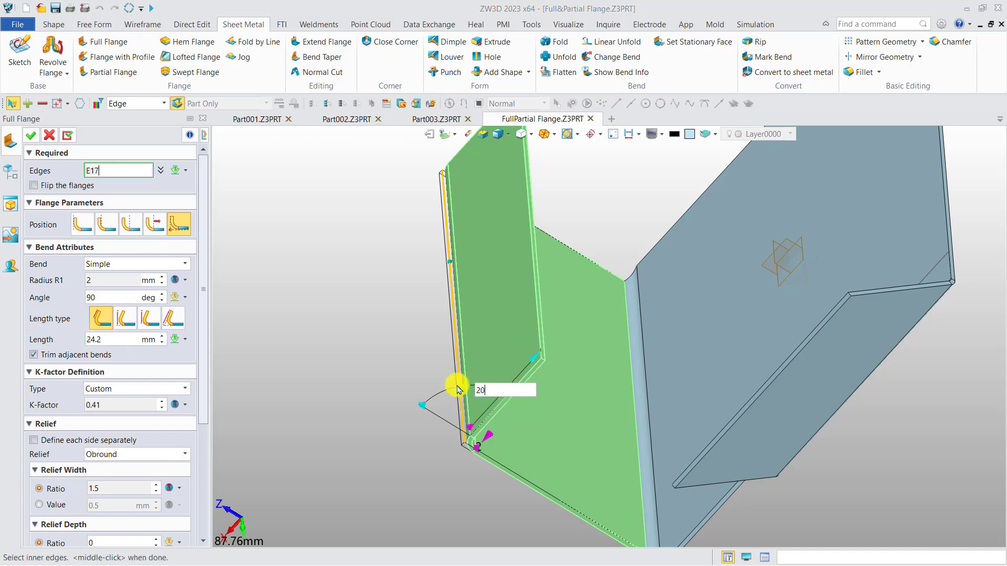
{"action": "key", "text": "Return"}
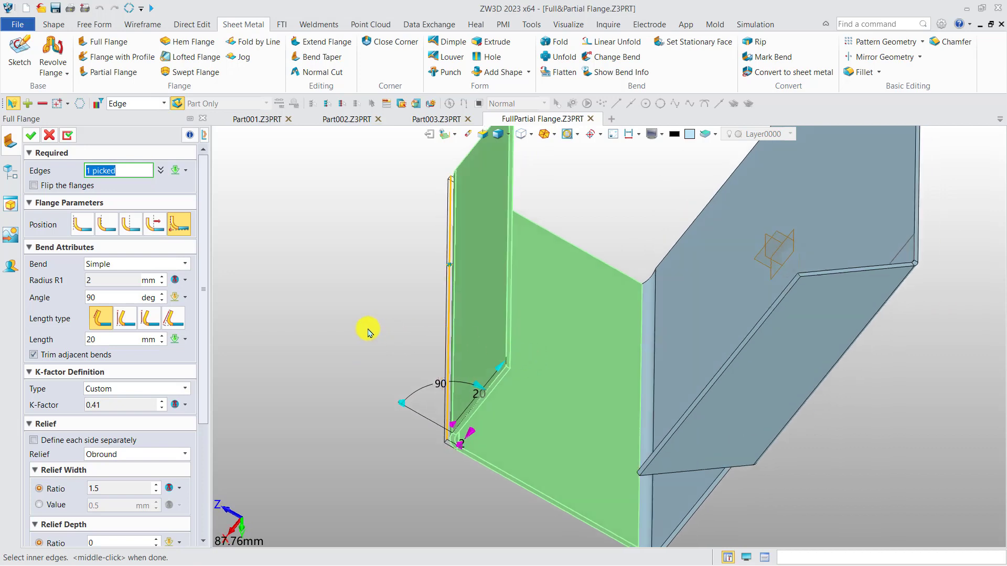
Step: Change the bend type to S bend, stretching its height to 16.3 mm and shortening the flange length to 17 mm
{"action": "left_click", "coordinate": [135, 264]}
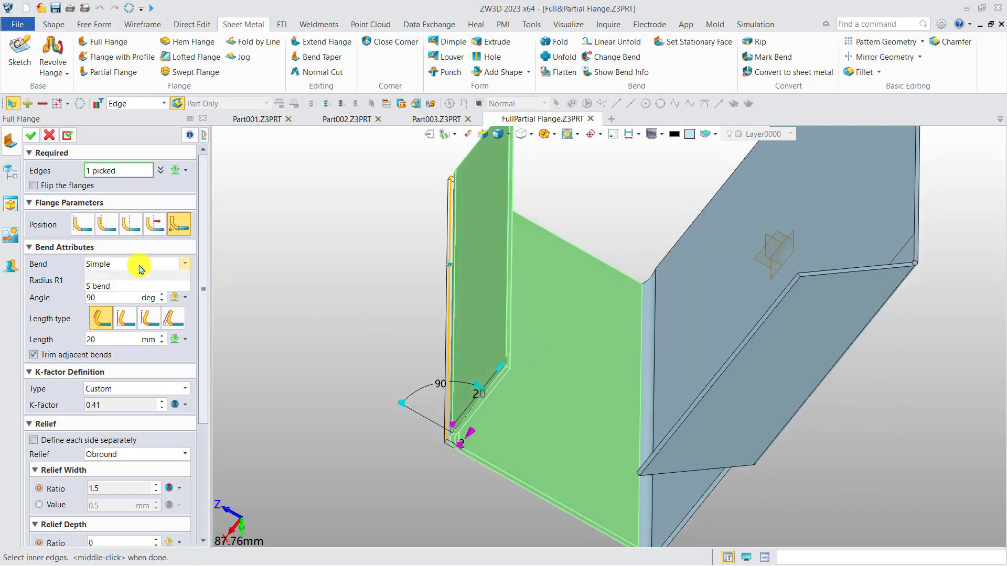
{"action": "left_click", "coordinate": [126, 287]}
{"action": "right_click_drag", "start_coordinate": [378, 350], "coordinate": [382, 362]}
{"action": "scroll", "coordinate": [415, 370], "scroll_direction": "up", "scroll_amount": 2}
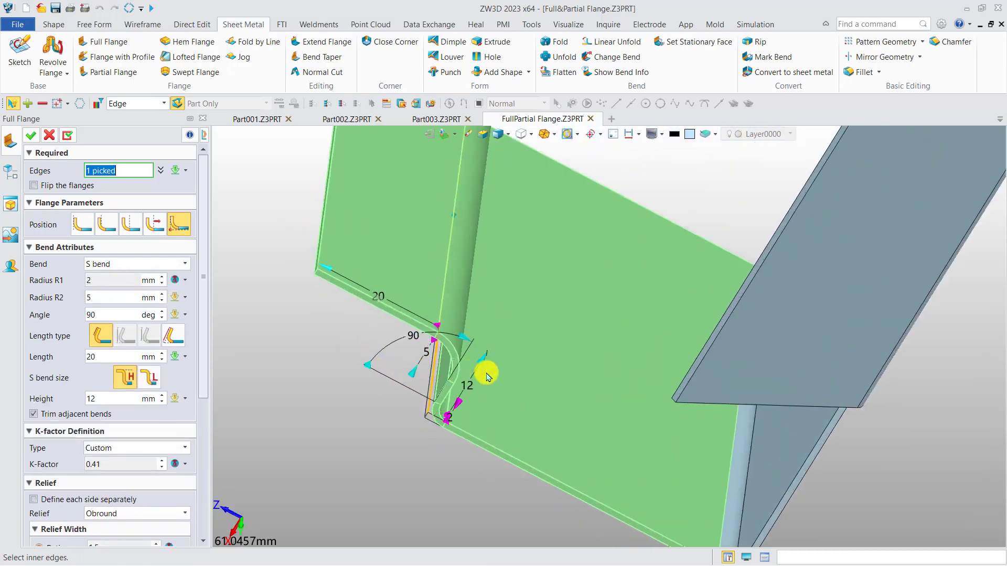
{"action": "left_click_drag", "start_coordinate": [486, 367], "coordinate": [498, 337]}
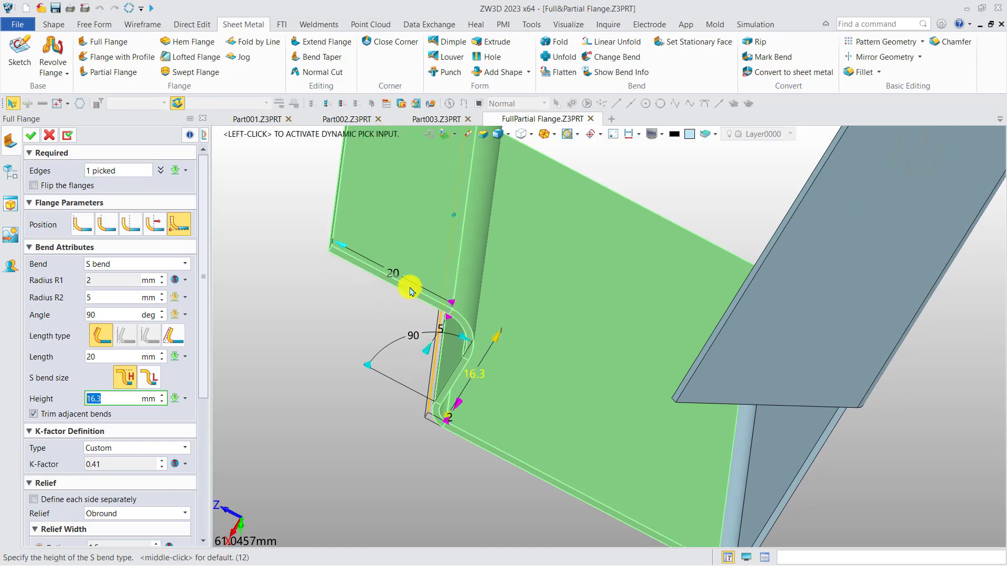
{"action": "left_click_drag", "start_coordinate": [348, 248], "coordinate": [367, 258]}
{"action": "mouse_move", "coordinate": [350, 315]}
{"action": "right_mouse_down"}
{"action": "mouse_move", "coordinate": [339, 302]}
{"action": "mouse_move", "coordinate": [345, 311]}
{"action": "right_mouse_up"}
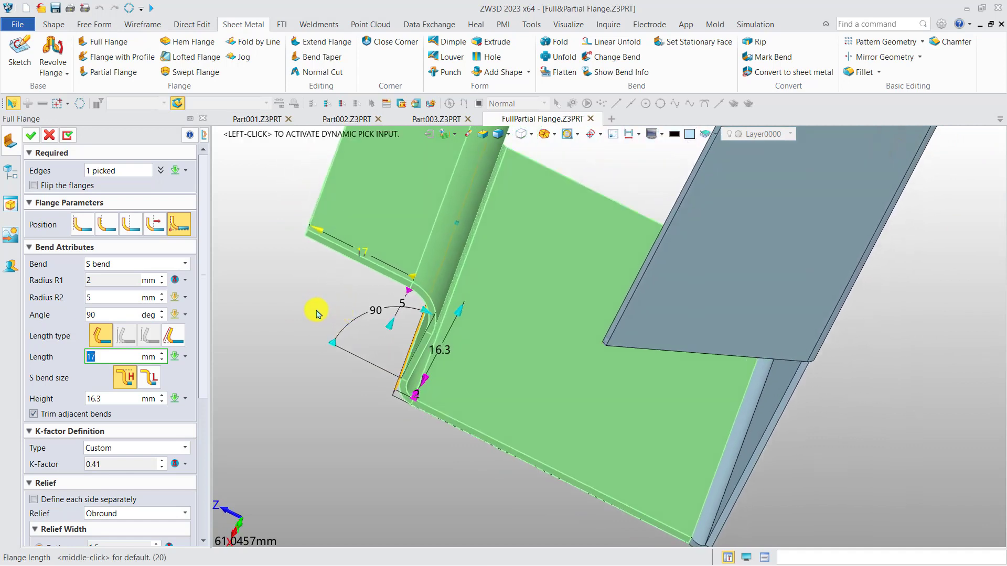
Step: Return the flange's bend type to Simple
{"action": "left_click", "coordinate": [152, 264]}
{"action": "left_click", "coordinate": [154, 275]}
{"action": "right_click_drag", "start_coordinate": [286, 325], "coordinate": [277, 287]}
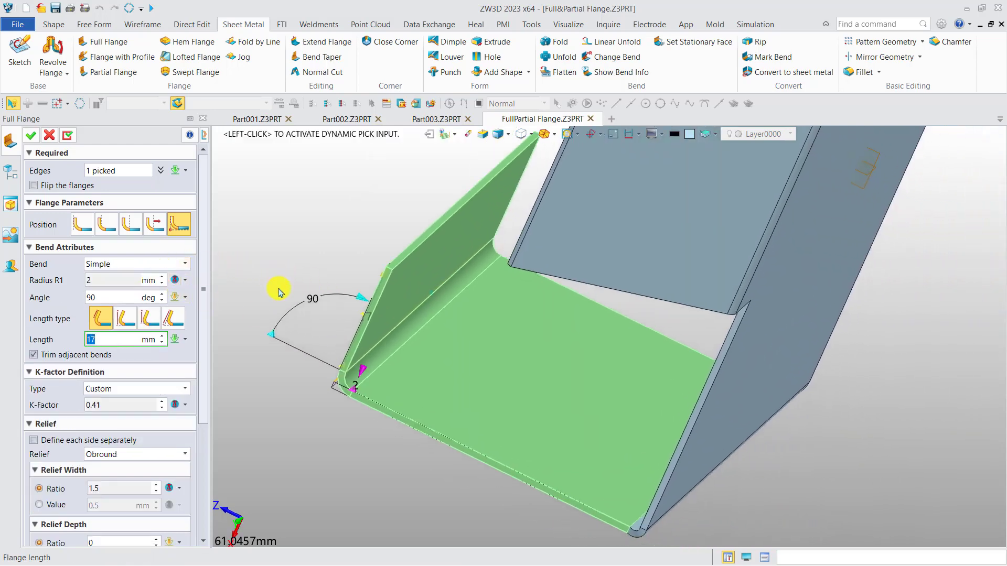
Step: View the flange profile from the side and try the second and third length type options on it
{"action": "scroll", "coordinate": [277, 287], "scroll_direction": "up", "scroll_amount": 2}
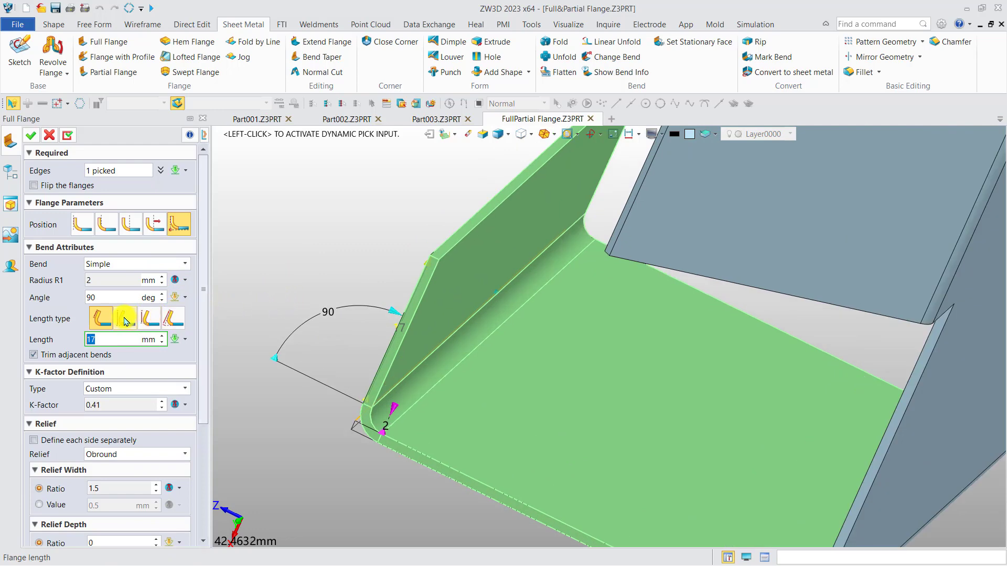
{"action": "mouse_move", "coordinate": [512, 368]}
{"action": "right_mouse_down"}
{"action": "mouse_move", "coordinate": [539, 353]}
{"action": "mouse_move", "coordinate": [524, 364]}
{"action": "right_mouse_up"}
{"action": "key", "text": "F8"}
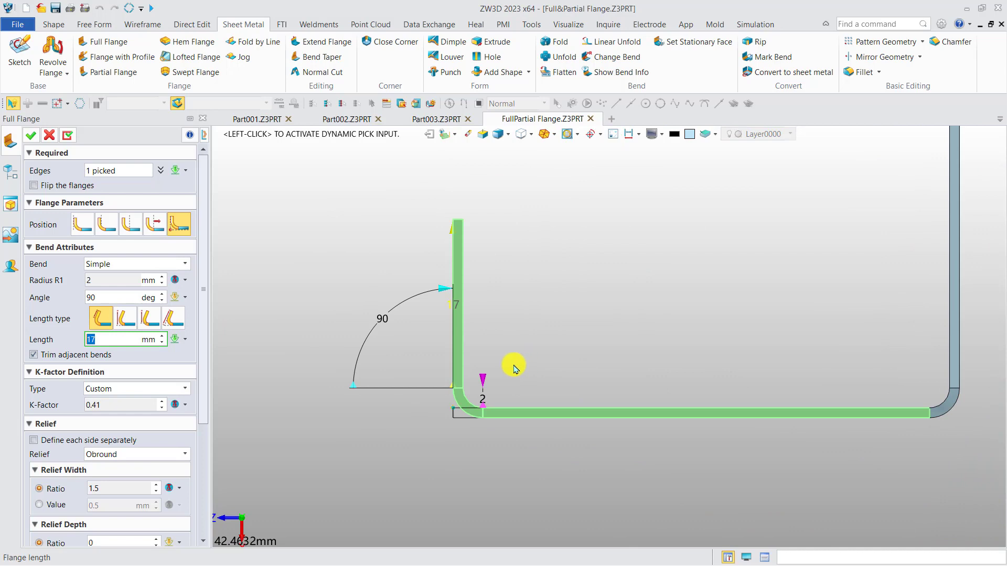
{"action": "left_click", "coordinate": [126, 319]}
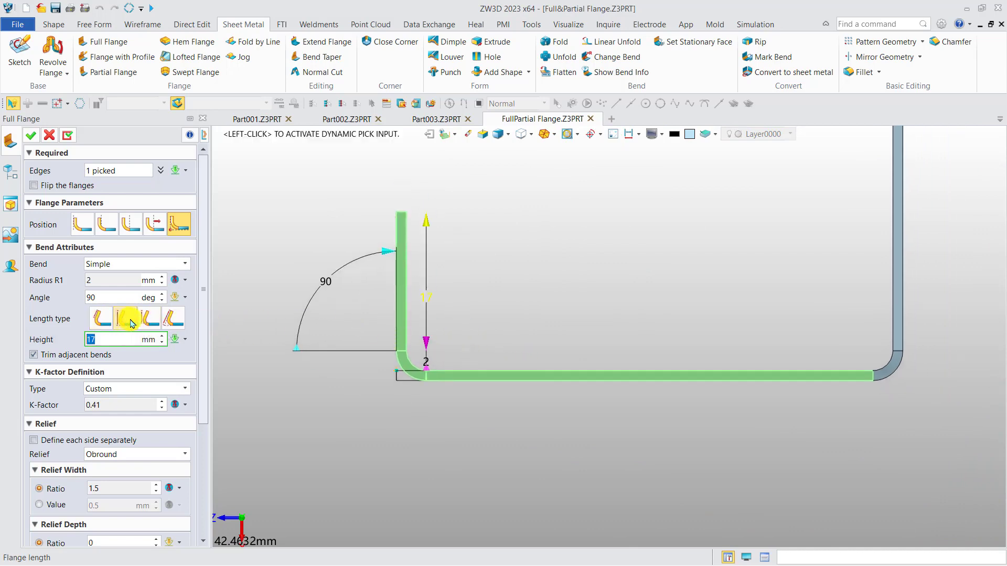
{"action": "left_click", "coordinate": [153, 319]}
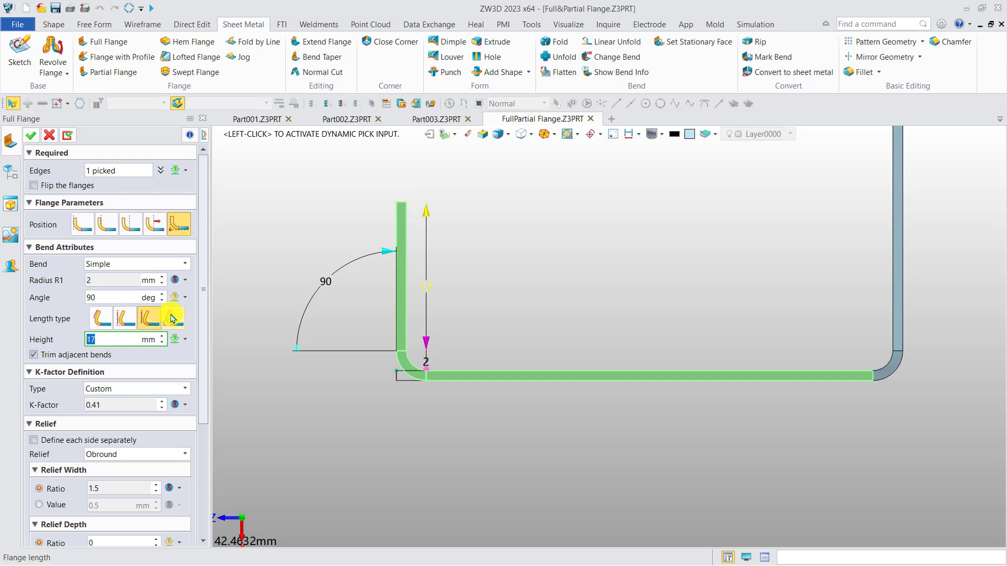
Step: Use the fourth length type with a 20 mm length and create the flange, keeping the Full Flange command active
{"action": "left_click", "coordinate": [173, 319]}
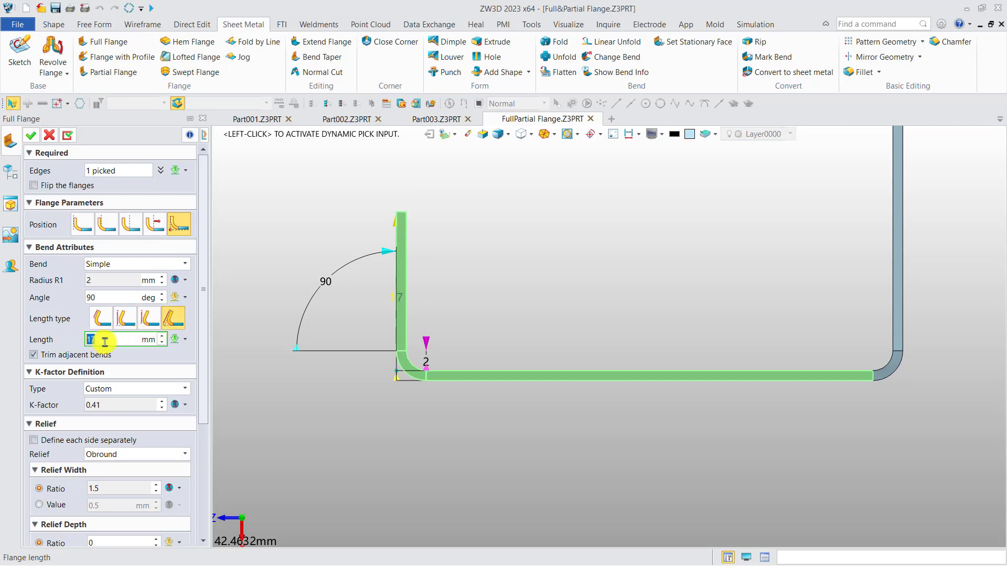
{"action": "key", "text": "Return"}
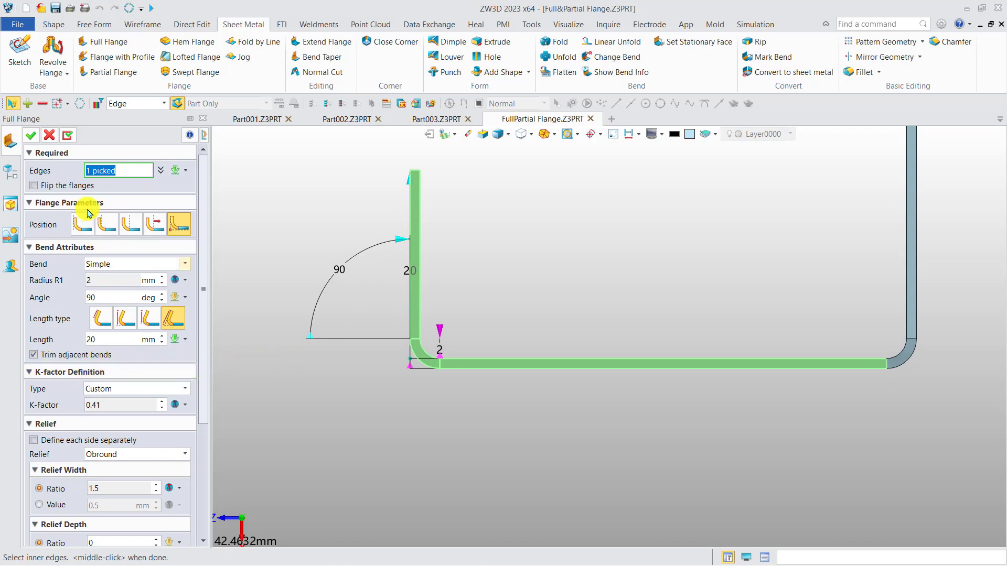
{"action": "left_click", "coordinate": [68, 137]}
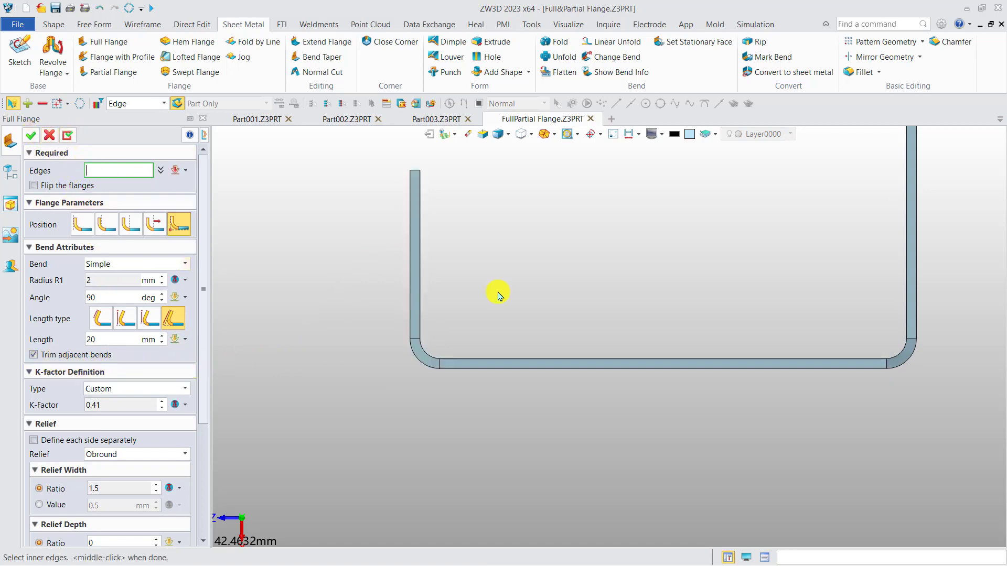
Step: Select the straight side edge of the large plate, between its bends, for another Full Flange
{"action": "scroll", "coordinate": [555, 292], "scroll_direction": "down", "scroll_amount": 2}
{"action": "right_click_drag", "start_coordinate": [556, 292], "coordinate": [702, 271]}
{"action": "left_click", "coordinate": [644, 400]}
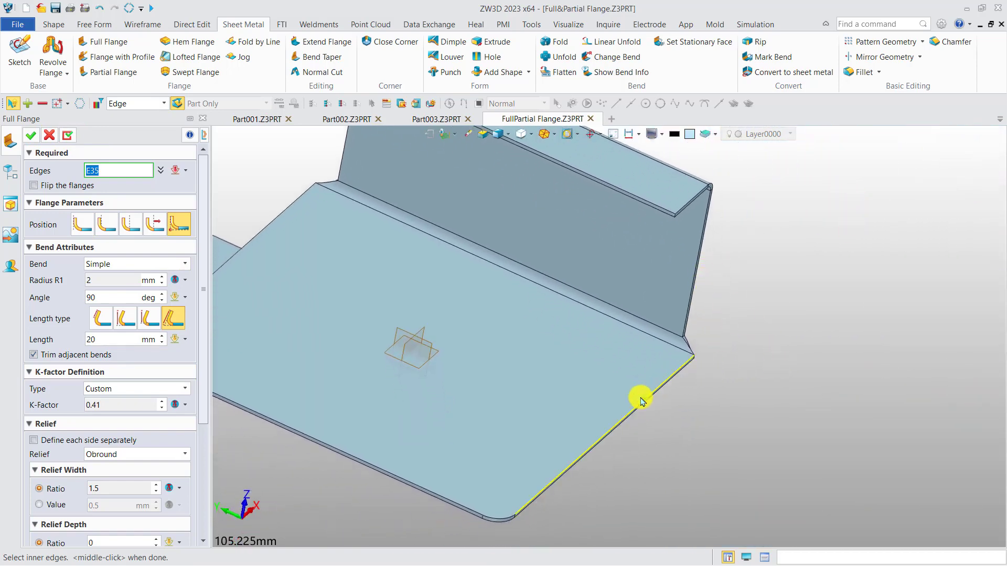
Step: Turn off trimming of adjacent bends and examine the corner between the new flange and the neighbouring bend
{"action": "right_click_drag", "start_coordinate": [626, 394], "coordinate": [556, 376]}
{"action": "scroll", "coordinate": [808, 390], "scroll_direction": "up", "scroll_amount": 4}
{"action": "right_click_drag", "start_coordinate": [780, 378], "coordinate": [717, 388]}
{"action": "scroll", "coordinate": [562, 406], "scroll_direction": "up", "scroll_amount": 4}
{"action": "mouse_move", "coordinate": [557, 400]}
{"action": "right_mouse_down"}
{"action": "mouse_move", "coordinate": [575, 411]}
{"action": "mouse_move", "coordinate": [546, 404]}
{"action": "right_mouse_up"}
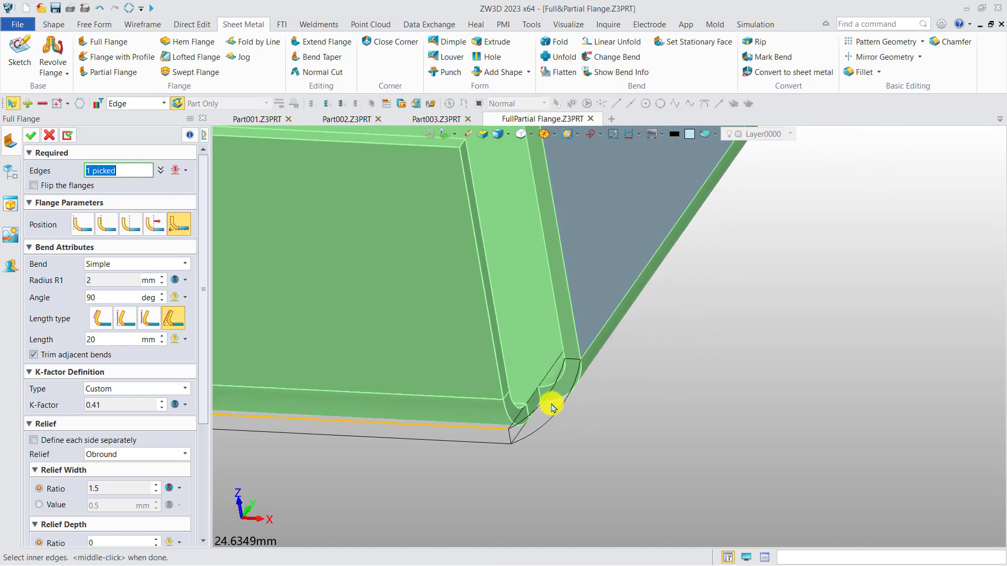
{"action": "scroll", "coordinate": [548, 388], "scroll_direction": "up", "scroll_amount": 3}
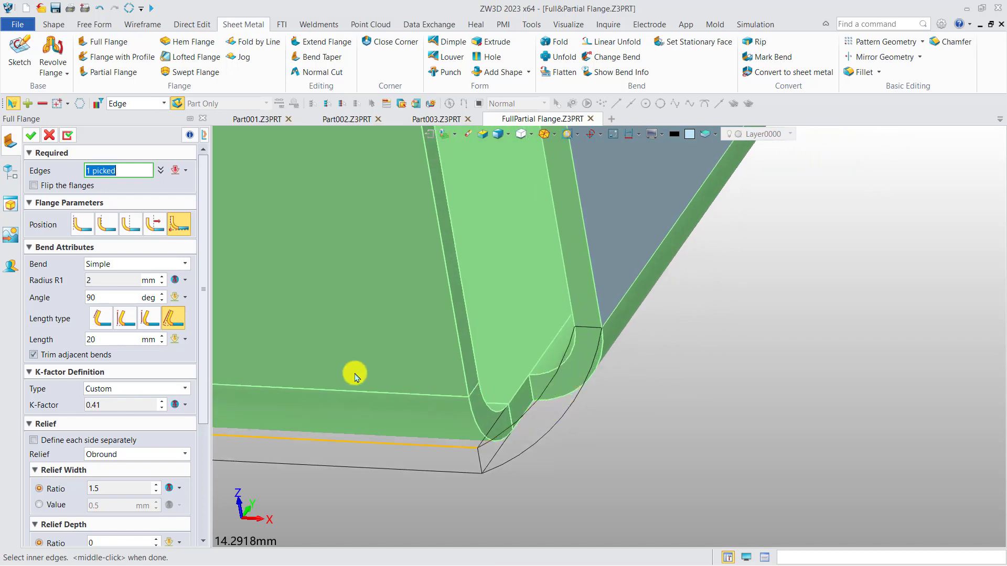
{"action": "left_click", "coordinate": [73, 355]}
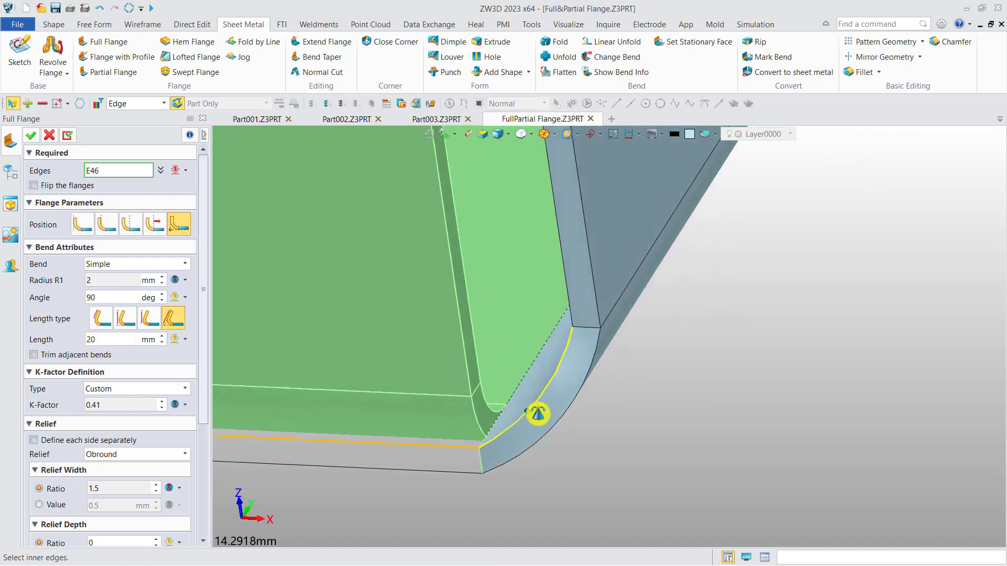
{"action": "right_click_drag", "start_coordinate": [527, 414], "coordinate": [510, 435]}
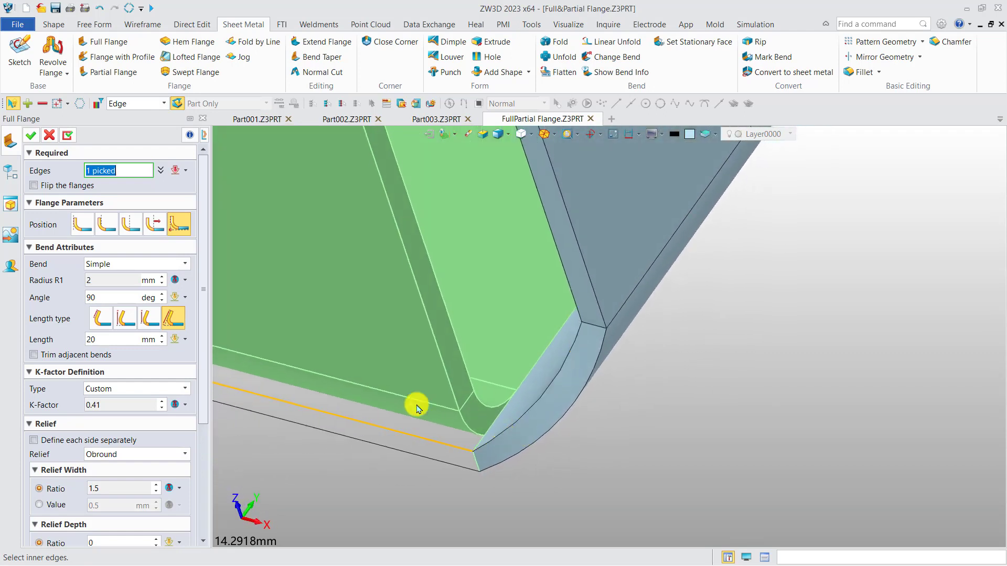
Step: Set the new flange to the third position option with trimming of adjacent bends enabled, and view its corner
{"action": "left_click", "coordinate": [130, 224]}
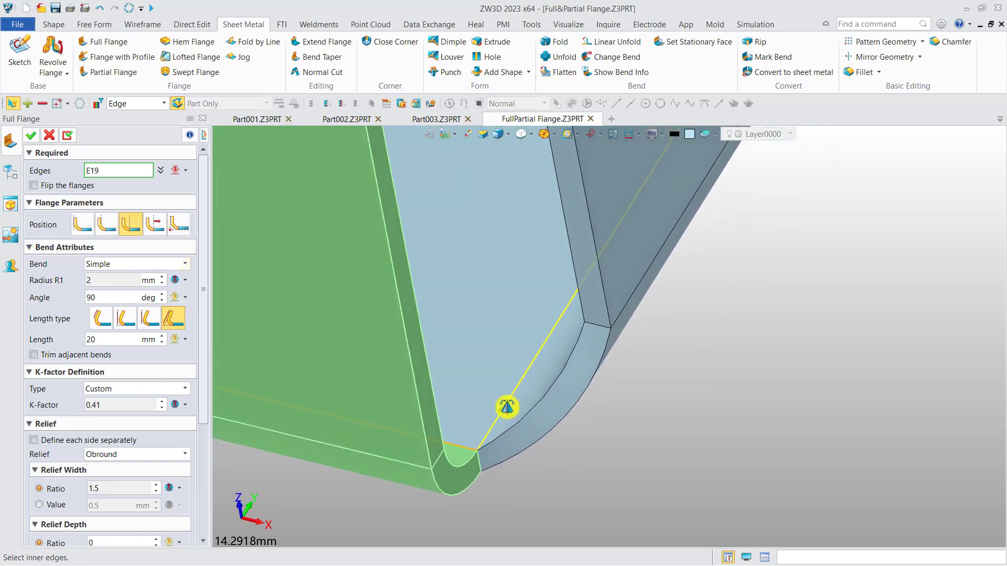
{"action": "left_click", "coordinate": [96, 357]}
{"action": "mouse_move", "coordinate": [636, 459]}
{"action": "right_mouse_down"}
{"action": "mouse_move", "coordinate": [606, 443]}
{"action": "mouse_move", "coordinate": [622, 458]}
{"action": "mouse_move", "coordinate": [652, 454]}
{"action": "mouse_move", "coordinate": [643, 452]}
{"action": "right_mouse_up"}
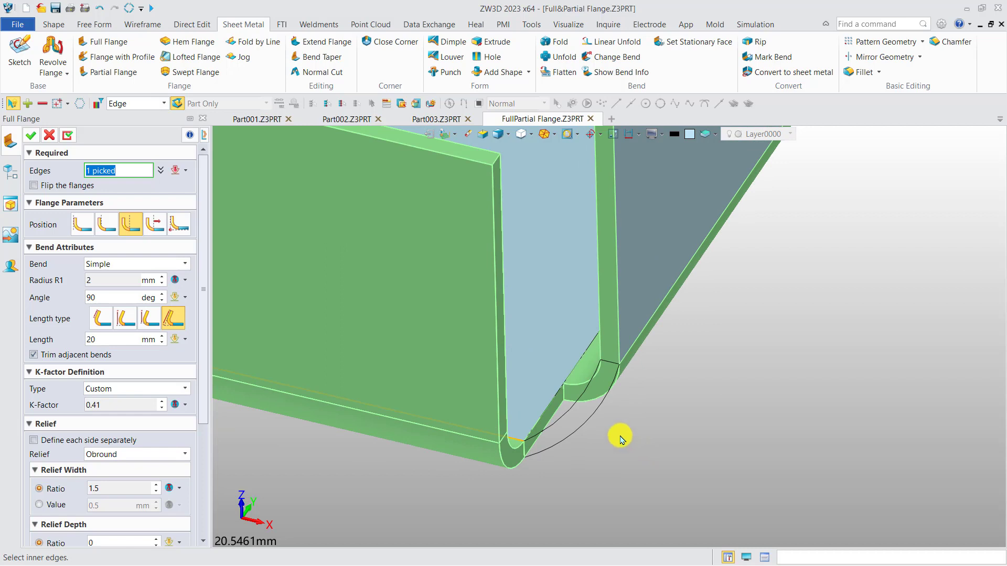
Step: Review the available K-factor definition types for the new flange
{"action": "scroll", "coordinate": [615, 436], "scroll_direction": "down", "scroll_amount": 1}
{"action": "middle_click_drag", "start_coordinate": [586, 425], "coordinate": [575, 366]}
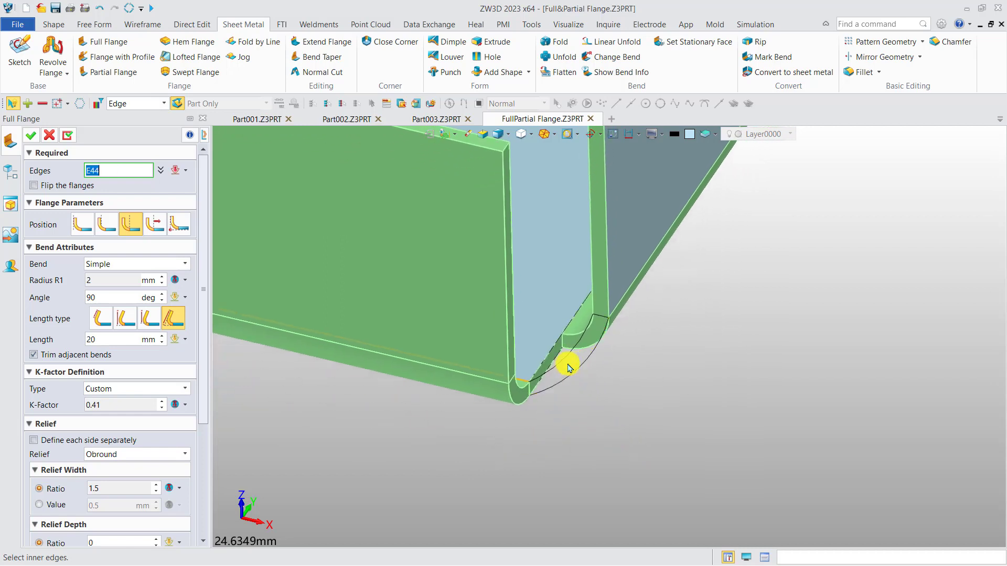
{"action": "scroll", "coordinate": [198, 418], "scroll_direction": "down", "scroll_amount": 3}
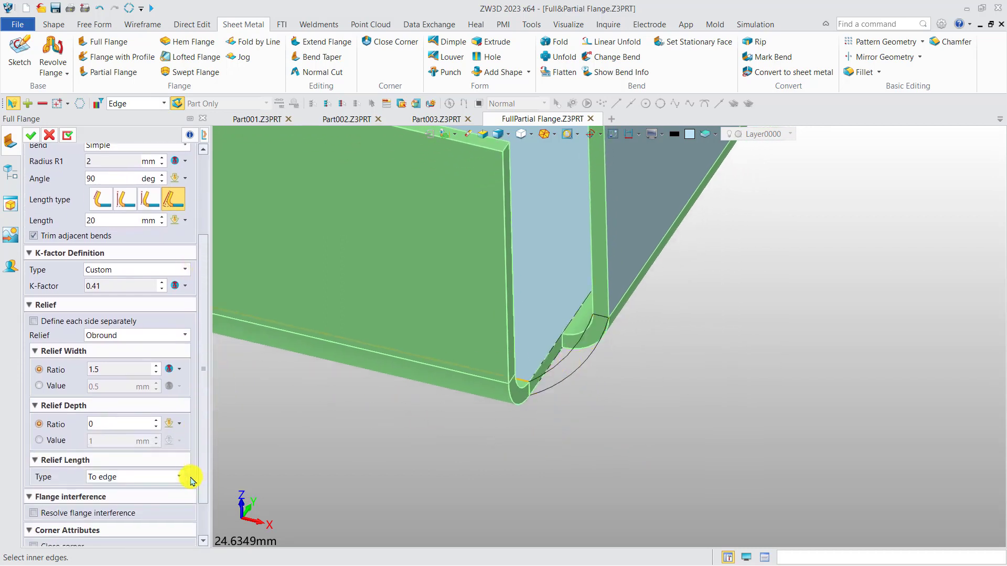
{"action": "left_click", "coordinate": [119, 263]}
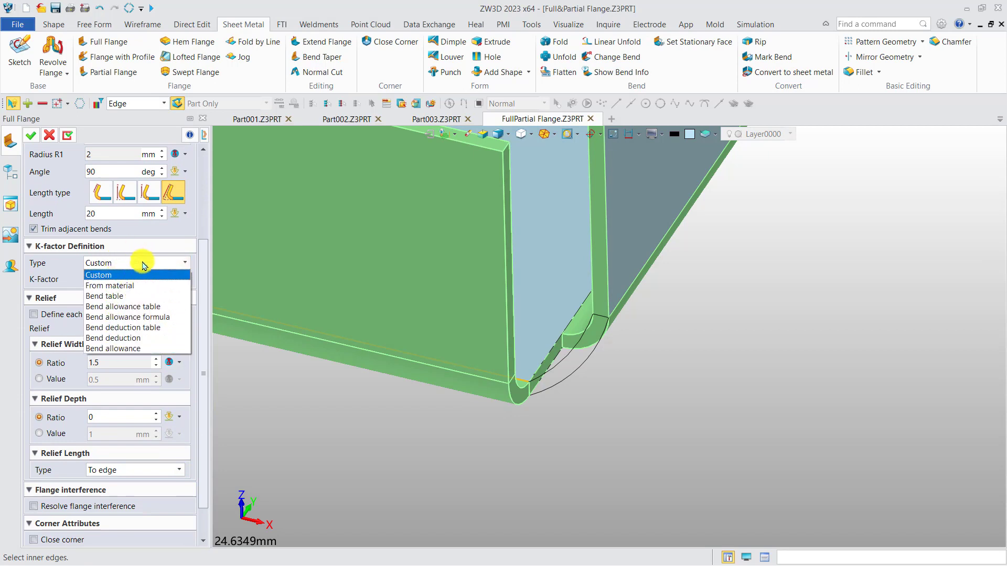
{"action": "left_click", "coordinate": [145, 263]}
Step: Set the flange to the first position option and view its end beside the plate's rounded corner
{"action": "middle_click_drag", "start_coordinate": [336, 369], "coordinate": [493, 400]}
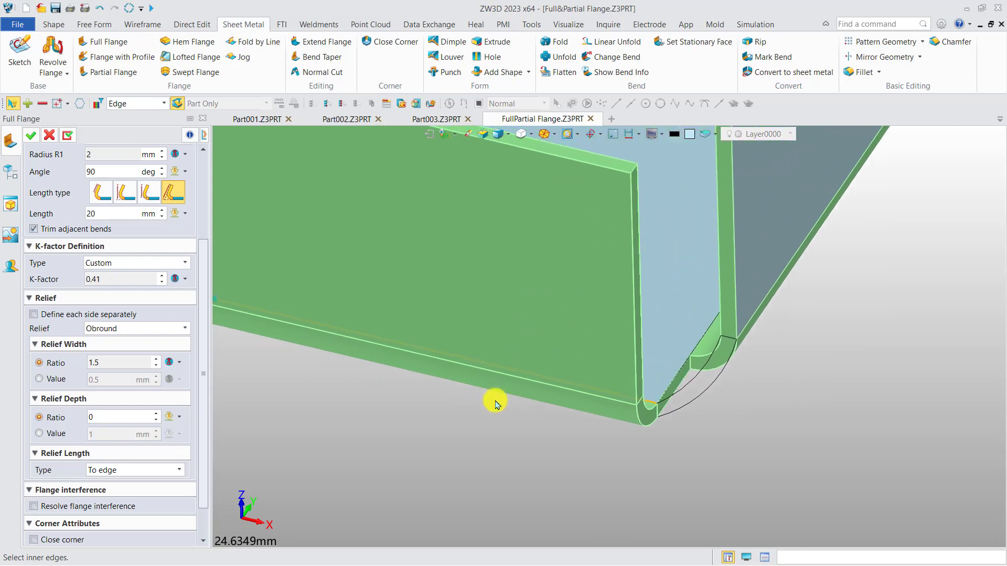
{"action": "middle_click_drag", "start_coordinate": [443, 355], "coordinate": [519, 406]}
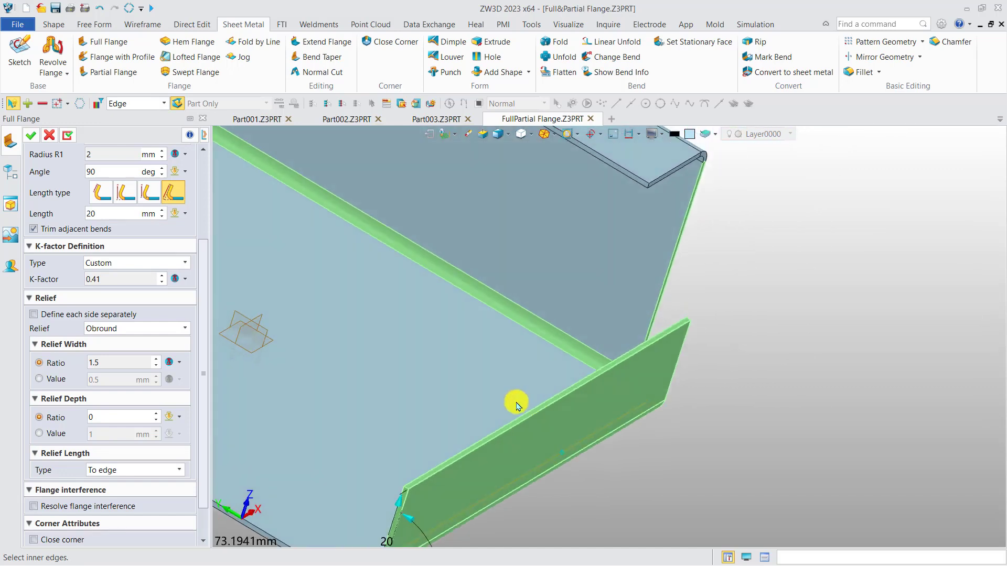
{"action": "scroll", "coordinate": [557, 278], "scroll_direction": "down", "scroll_amount": 3}
{"action": "scroll", "coordinate": [458, 418], "scroll_direction": "up", "scroll_amount": 5}
{"action": "scroll", "coordinate": [356, 433], "scroll_direction": "up", "scroll_amount": 3}
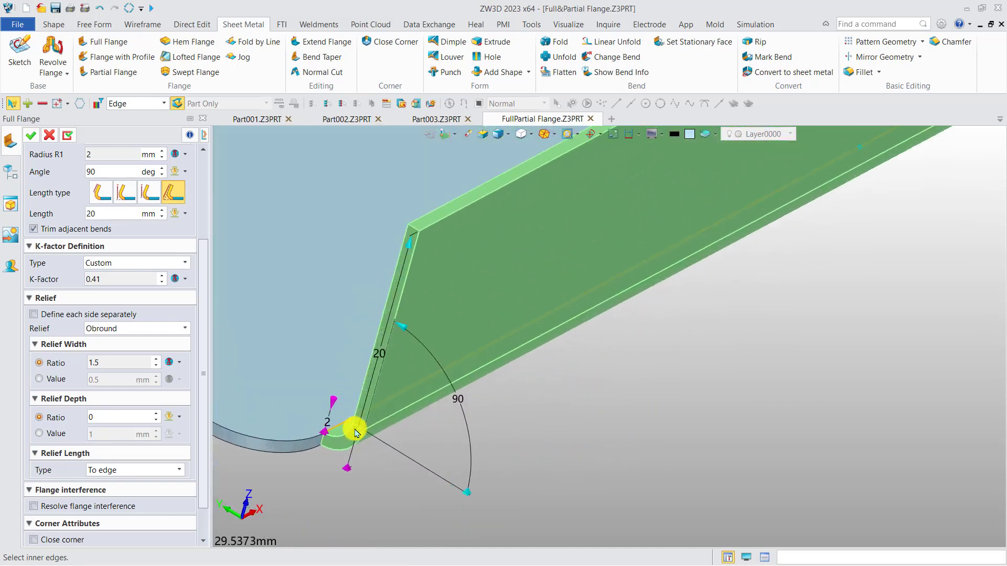
{"action": "scroll", "coordinate": [355, 433], "scroll_direction": "up", "scroll_amount": 2}
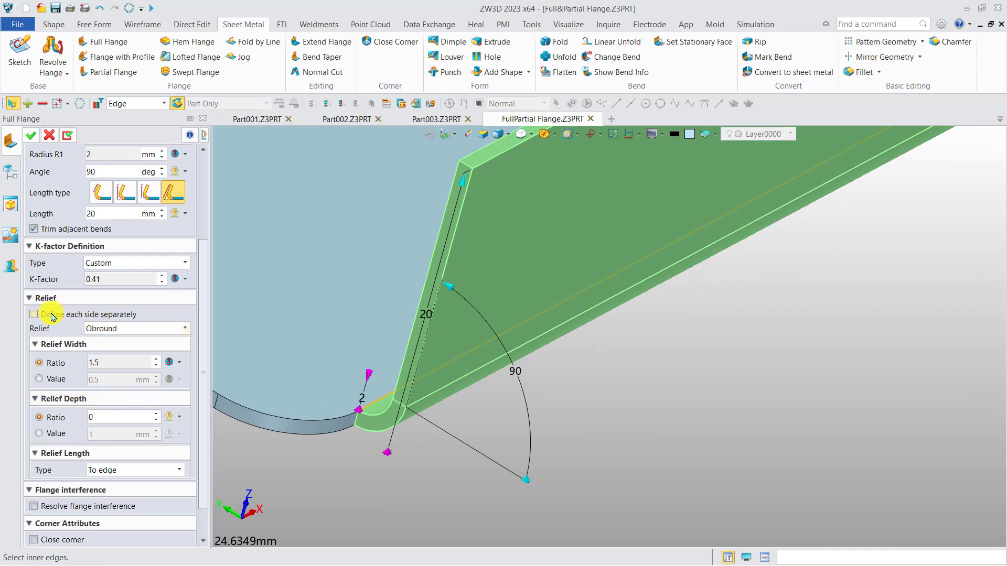
{"action": "left_click_drag", "start_coordinate": [203, 303], "coordinate": [202, 241]}
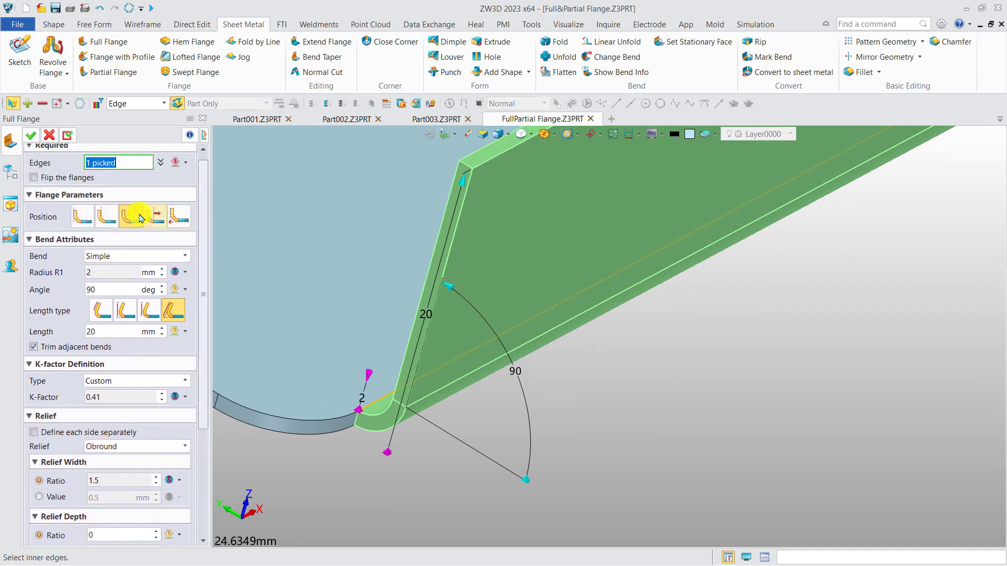
{"action": "left_click", "coordinate": [84, 220]}
{"action": "right_click_drag", "start_coordinate": [360, 380], "coordinate": [454, 336]}
Step: Try the relief type None and examine the flange end at the plate's rounded corner
{"action": "scroll", "coordinate": [203, 393], "scroll_direction": "down", "scroll_amount": 3}
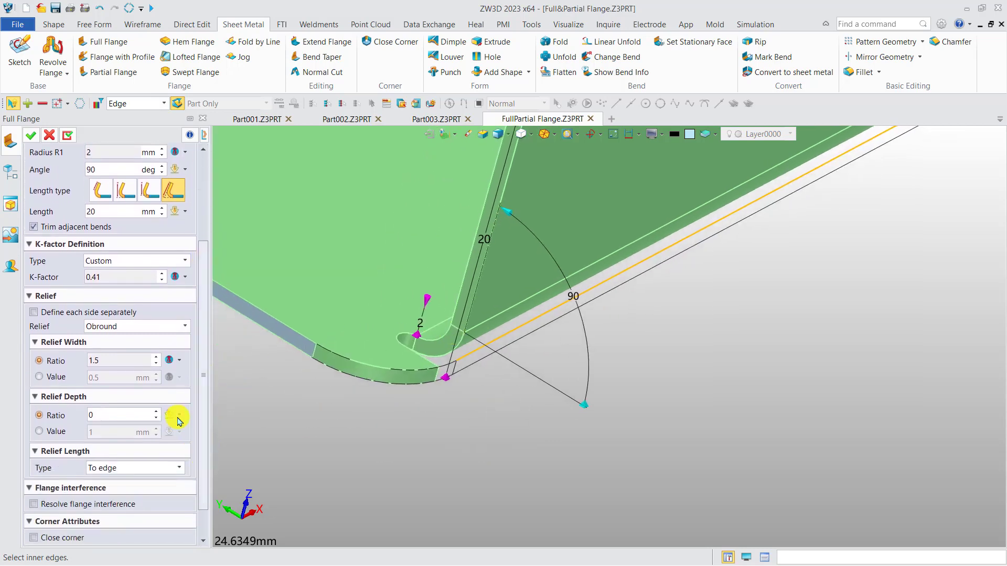
{"action": "left_click", "coordinate": [148, 326]}
{"action": "left_click", "coordinate": [105, 359]}
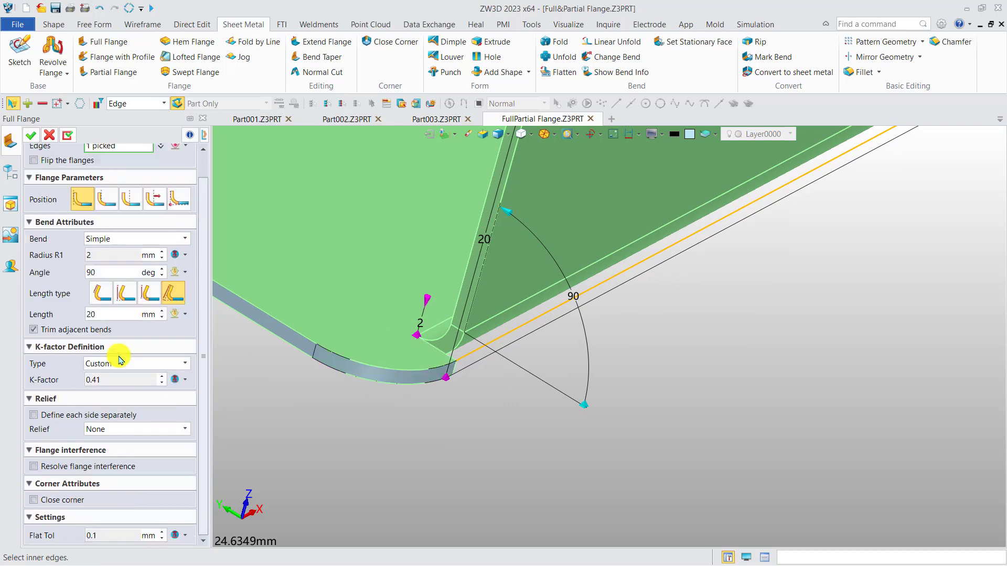
{"action": "scroll", "coordinate": [399, 373], "scroll_direction": "up", "scroll_amount": 2}
{"action": "mouse_move", "coordinate": [398, 369]}
{"action": "right_mouse_down"}
{"action": "mouse_move", "coordinate": [387, 381]}
{"action": "mouse_move", "coordinate": [393, 363]}
{"action": "right_mouse_up"}
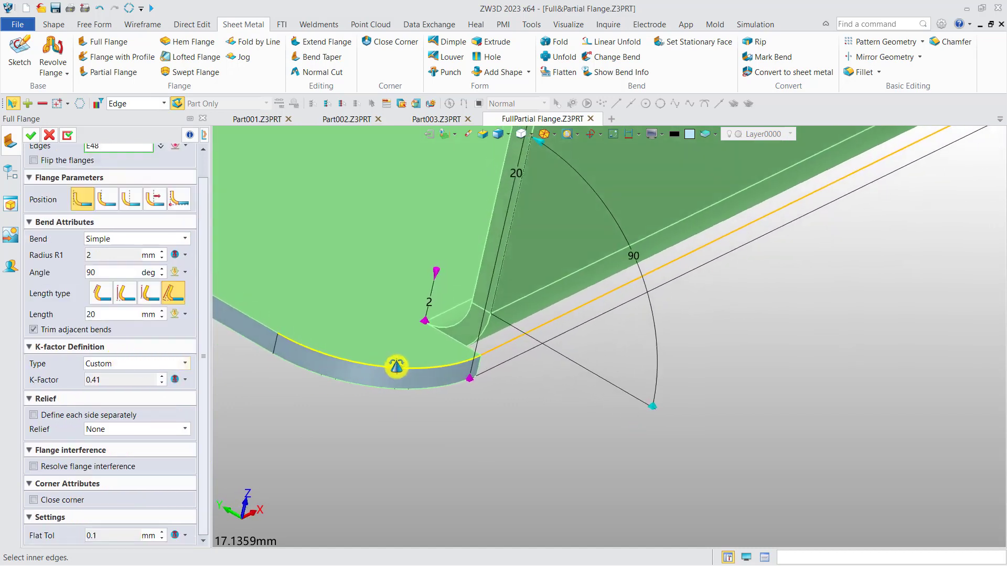
{"action": "left_click", "coordinate": [155, 365]}
{"action": "left_click", "coordinate": [162, 367]}
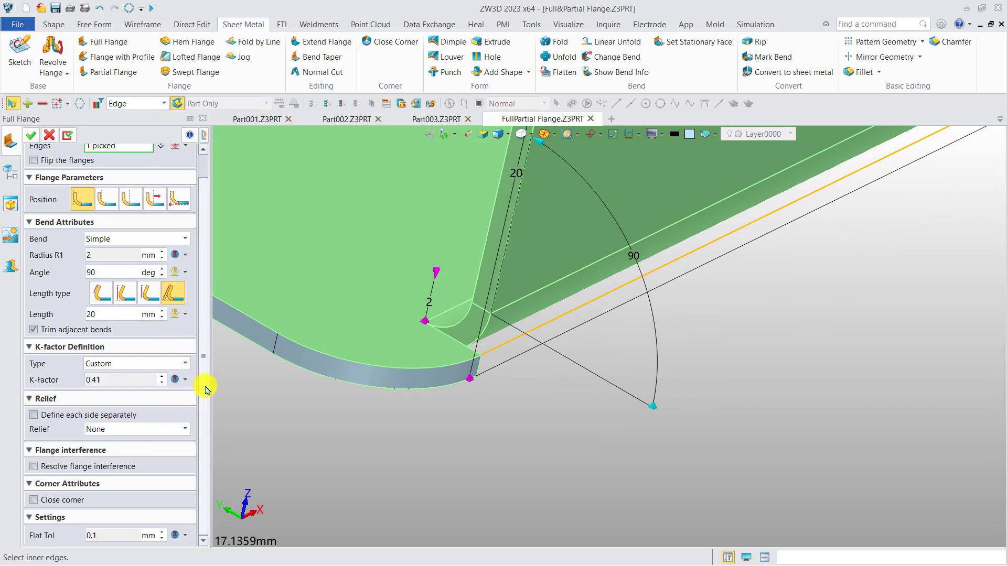
Step: Set the flange's relief to Rectangle with a relief width value of 1 mm
{"action": "left_click", "coordinate": [160, 429]}
{"action": "left_click", "coordinate": [145, 441]}
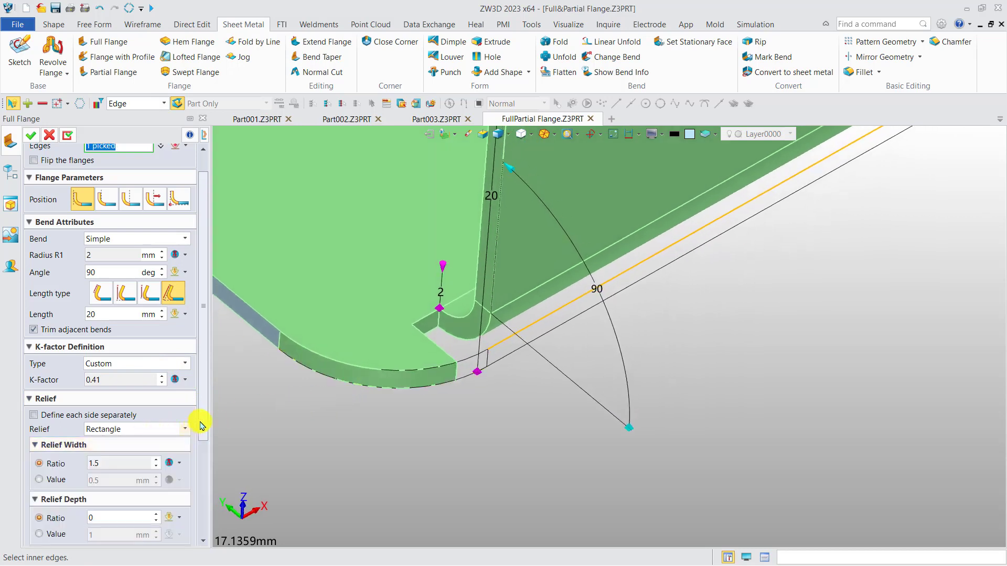
{"action": "scroll", "coordinate": [199, 425], "scroll_direction": "down", "scroll_amount": 4}
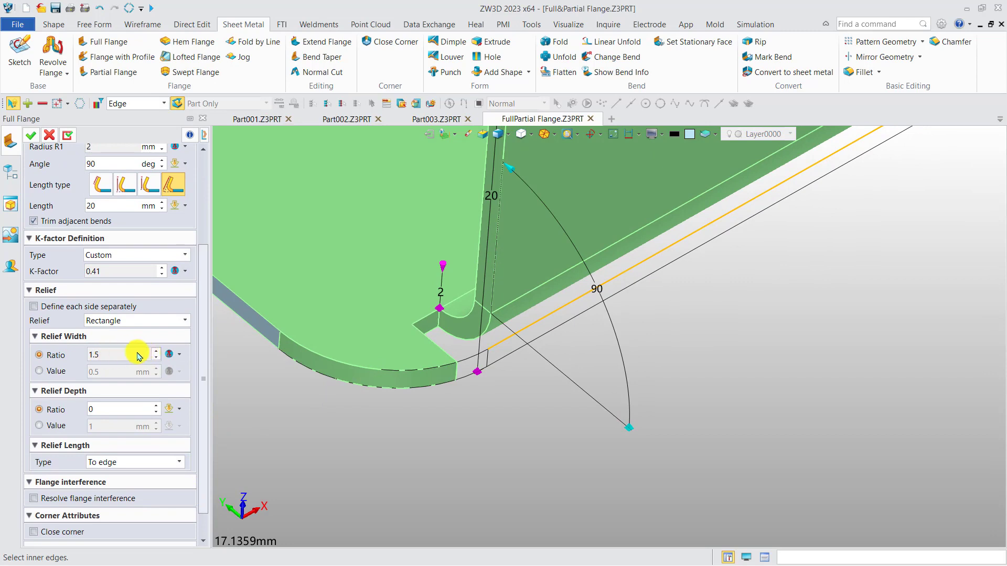
{"action": "left_click", "coordinate": [39, 371]}
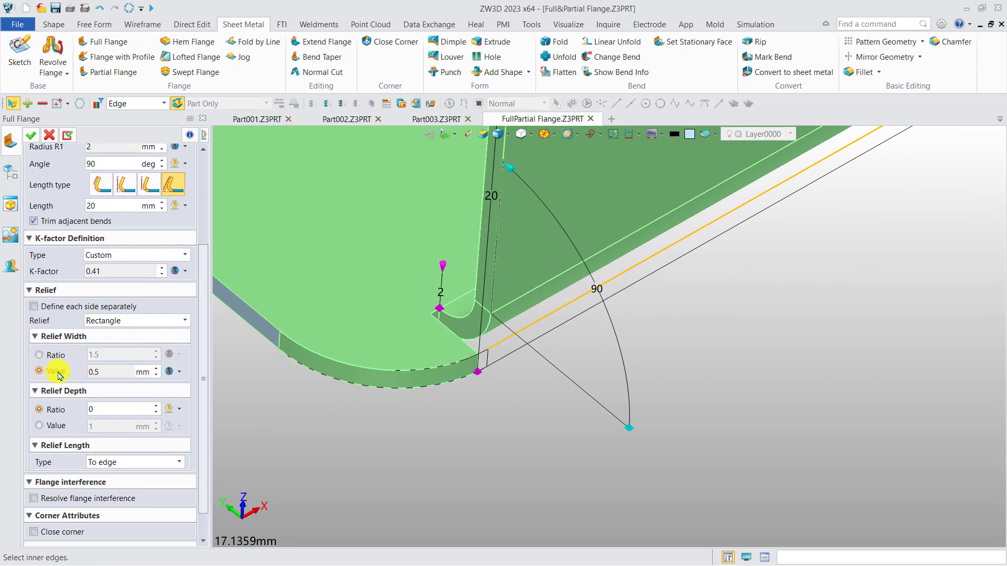
{"action": "left_click", "coordinate": [180, 374]}
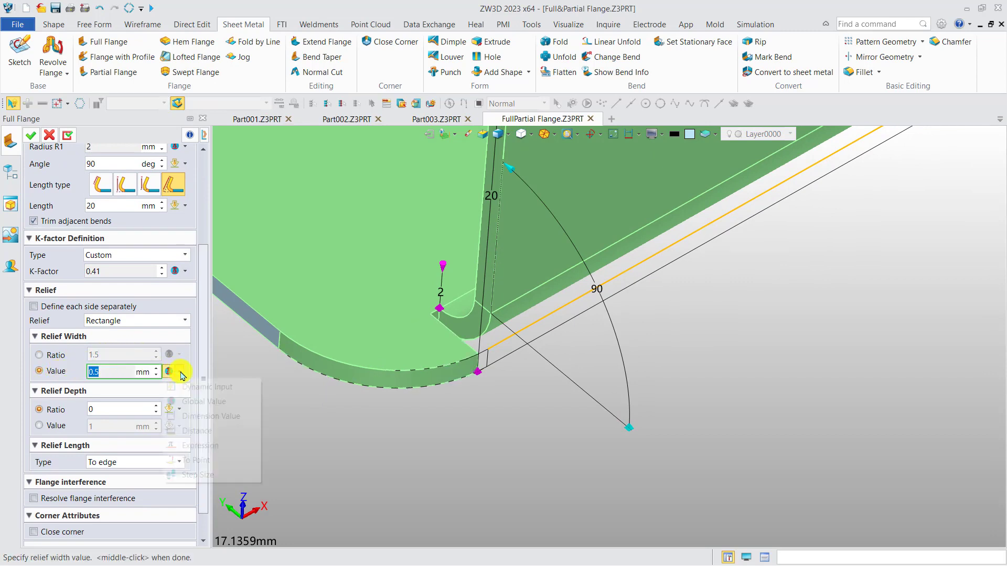
{"action": "left_click", "coordinate": [183, 386]}
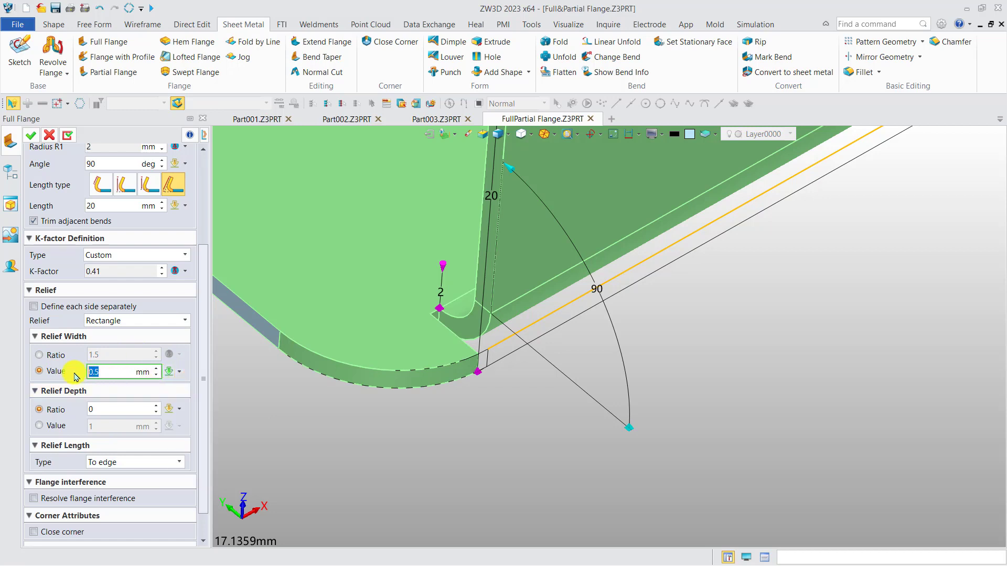
{"action": "key", "text": "Return"}
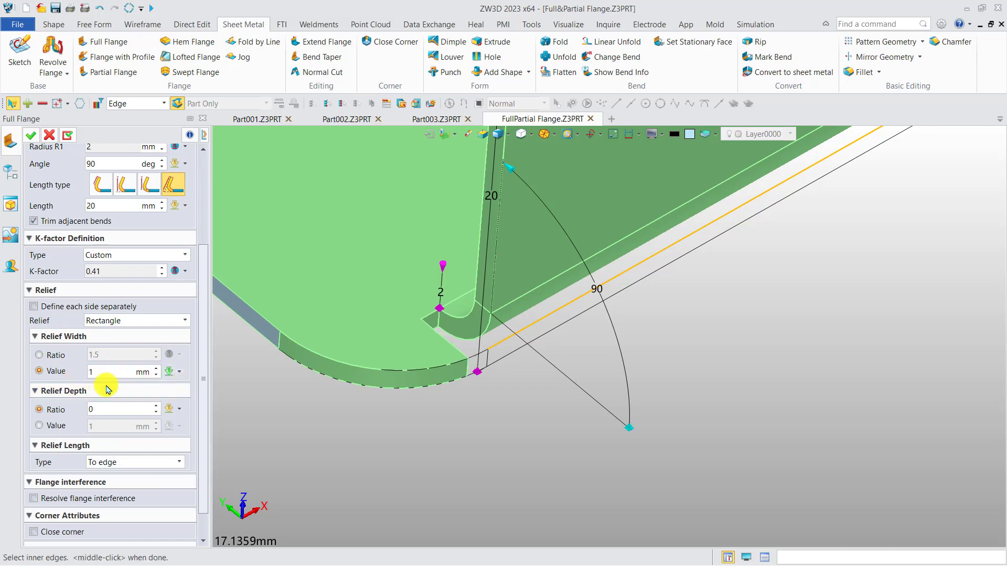
Step: Set the relief depth ratio to 0.5 and examine the rectangular notch up close
{"action": "left_click", "coordinate": [94, 410]}
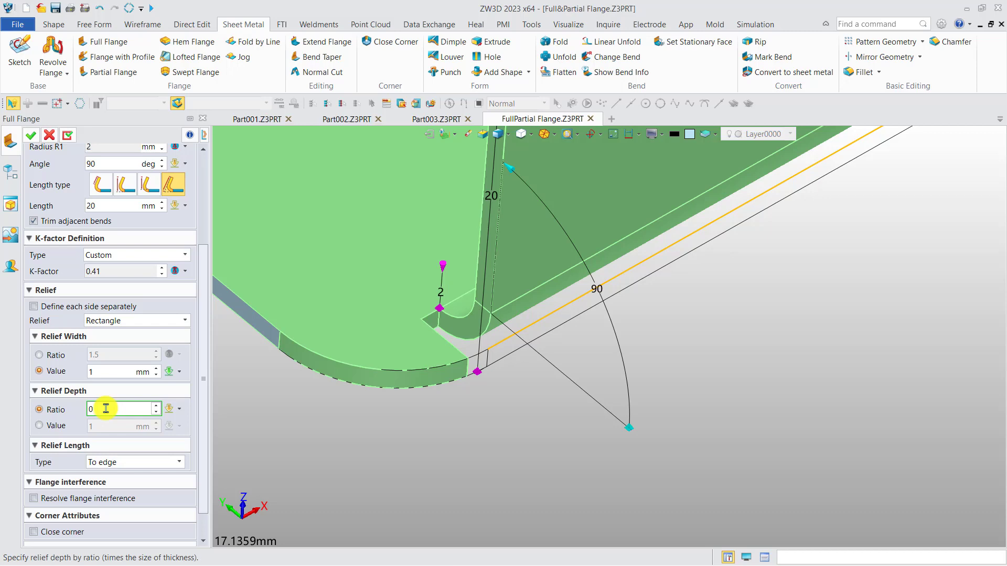
{"action": "type", "text": ".5"}
{"action": "key", "text": "Return"}
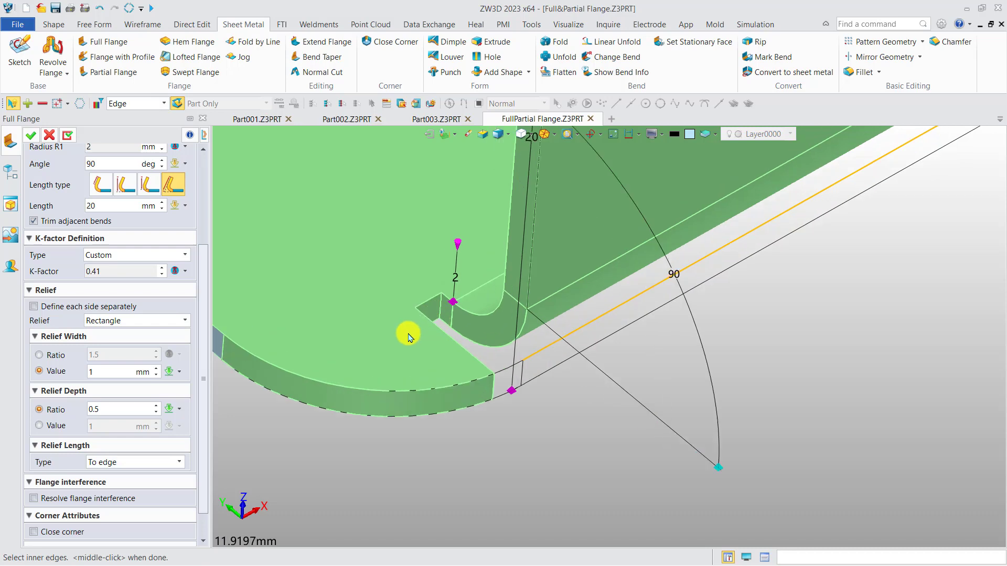
{"action": "scroll", "coordinate": [409, 330], "scroll_direction": "up", "scroll_amount": 3}
Step: Set the relief depth ratio to 1 and create the flange, keeping the Full Flange command active
{"action": "left_click", "coordinate": [109, 410]}
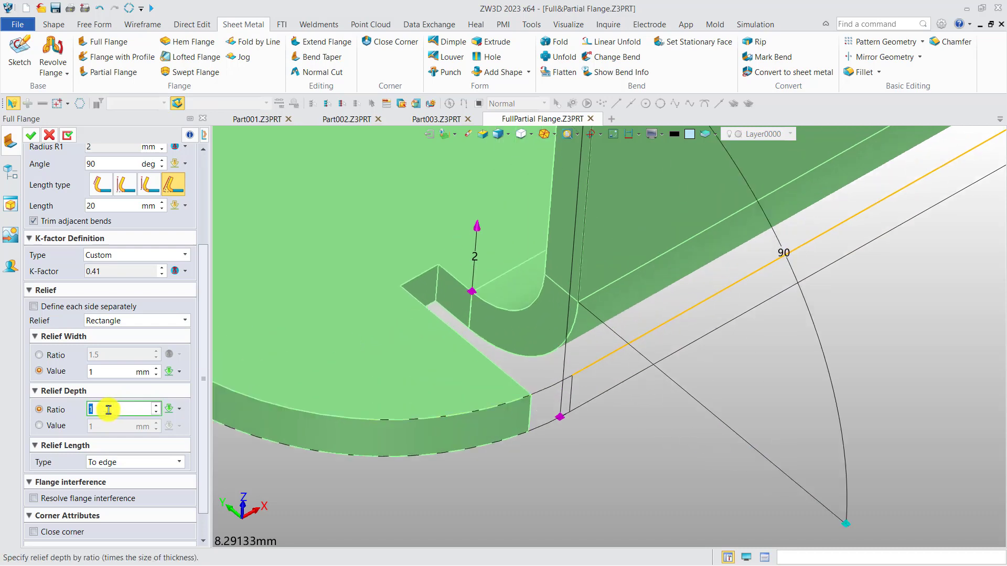
{"action": "scroll", "coordinate": [375, 412], "scroll_direction": "down", "scroll_amount": 5}
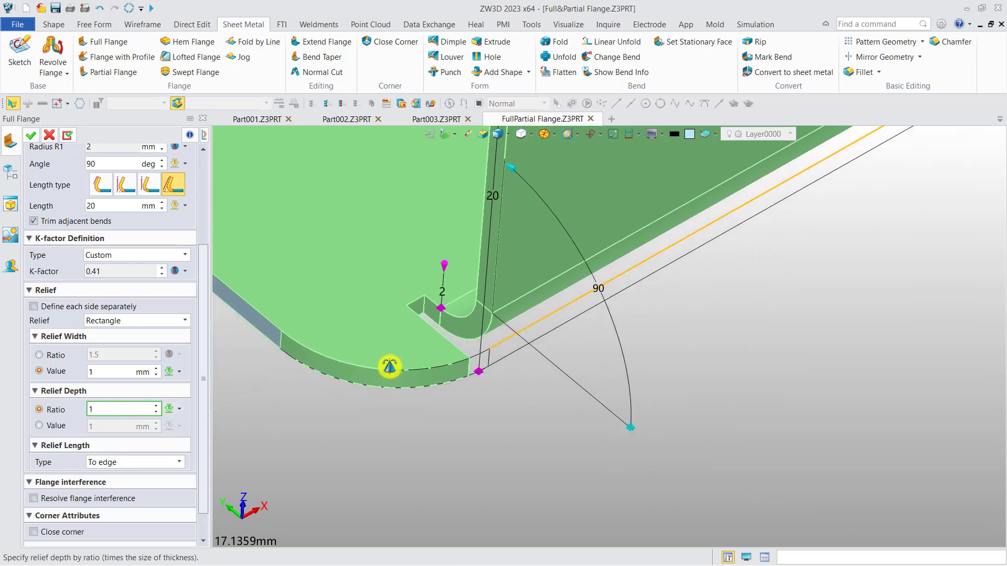
{"action": "scroll", "coordinate": [402, 356], "scroll_direction": "down", "scroll_amount": 3}
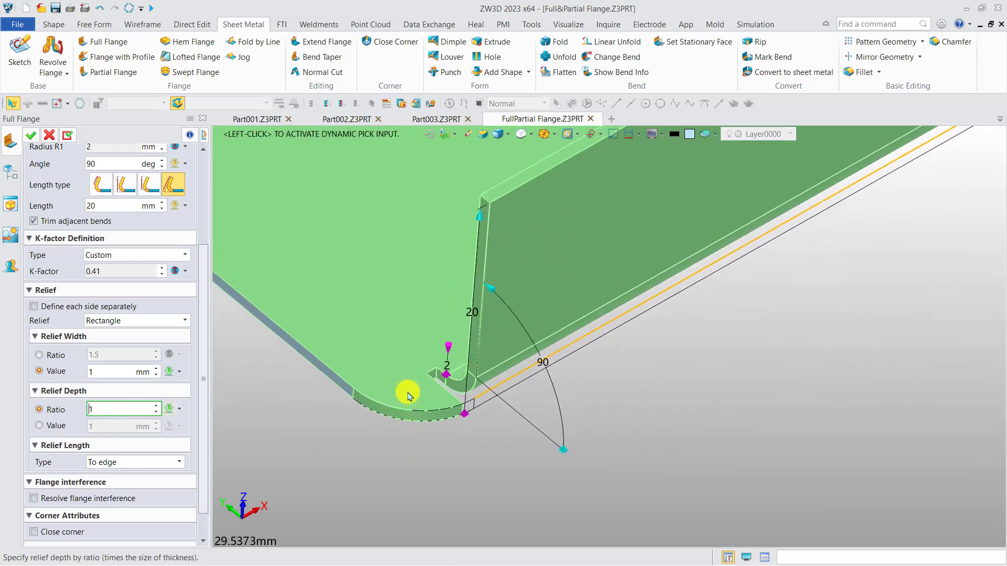
{"action": "middle_click_drag", "start_coordinate": [271, 385], "coordinate": [272, 406]}
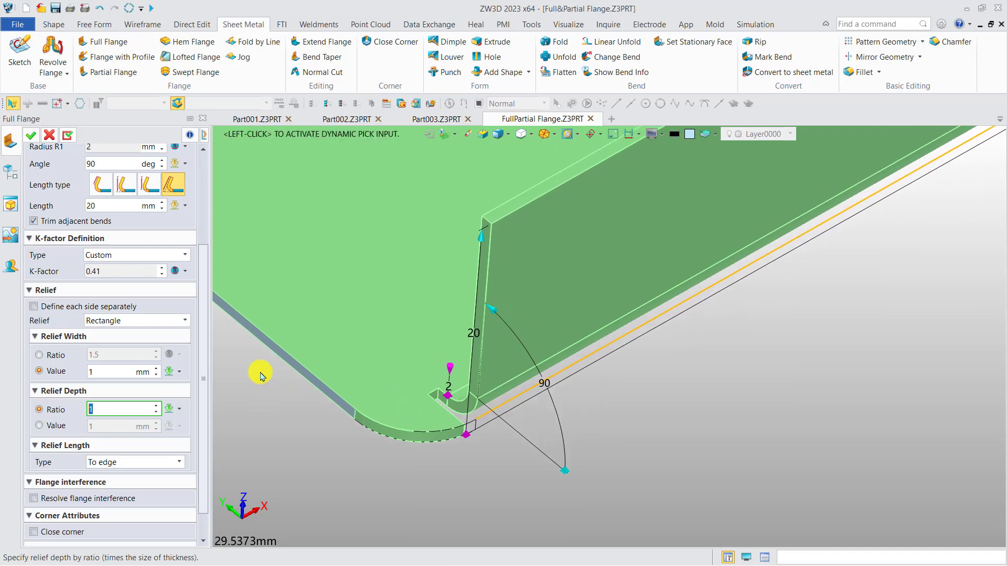
{"action": "left_click", "coordinate": [68, 135]}
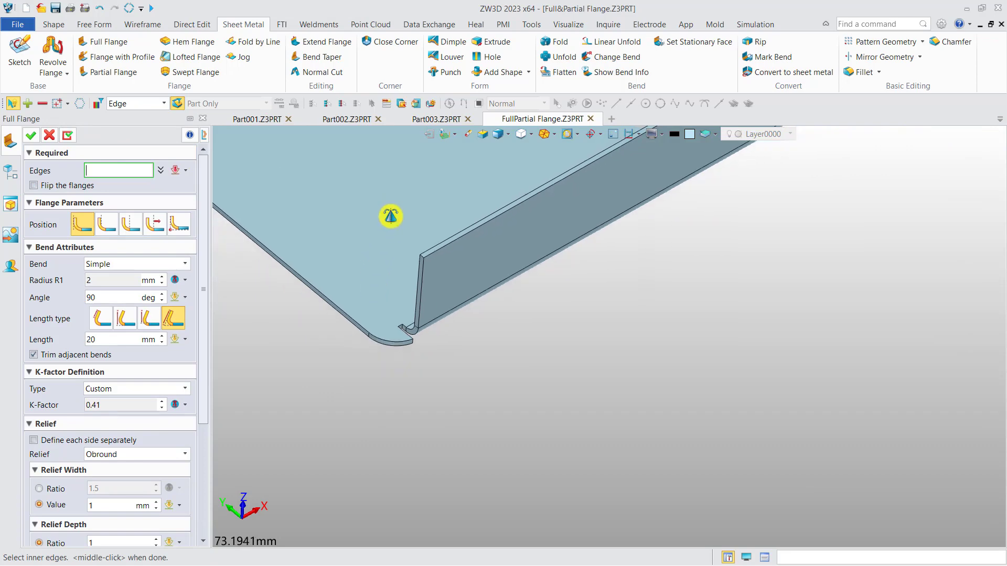
Step: Select the short straight plate edge opposite the finished flange for another Full Flange
{"action": "scroll", "coordinate": [389, 212], "scroll_direction": "down", "scroll_amount": 5}
{"action": "scroll", "coordinate": [502, 281], "scroll_direction": "up", "scroll_amount": 8}
{"action": "left_click", "coordinate": [507, 300]}
{"action": "scroll", "coordinate": [493, 315], "scroll_direction": "up", "scroll_amount": 3}
{"action": "middle_click_drag", "start_coordinate": [461, 314], "coordinate": [478, 287]}
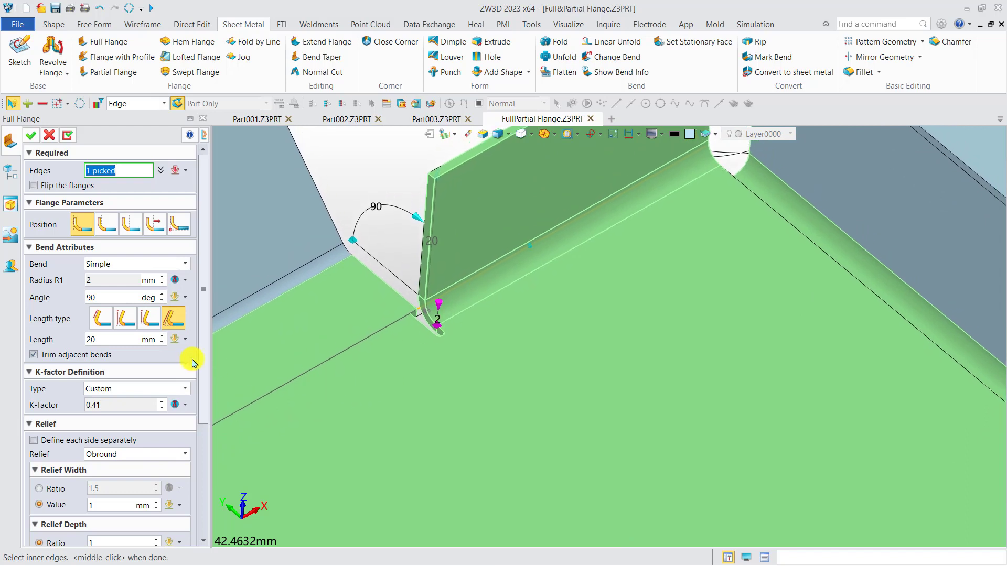
Step: Try the Through all relief length type on the new flange and examine the relief cut along the adjoining plate edge
{"action": "left_click_drag", "start_coordinate": [203, 357], "coordinate": [193, 492]}
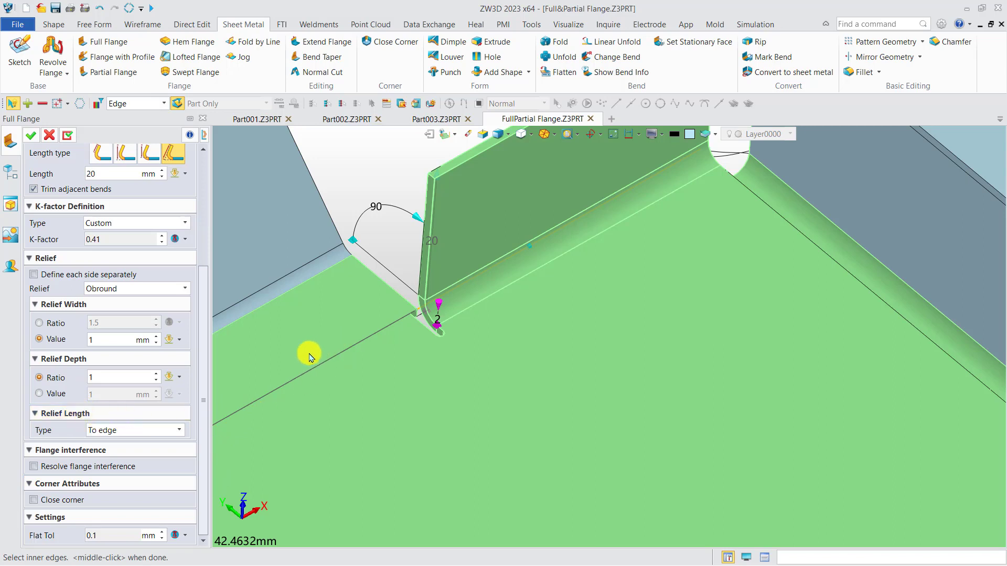
{"action": "scroll", "coordinate": [309, 351], "scroll_direction": "up", "scroll_amount": 3}
{"action": "middle_click_drag", "start_coordinate": [411, 332], "coordinate": [327, 413]}
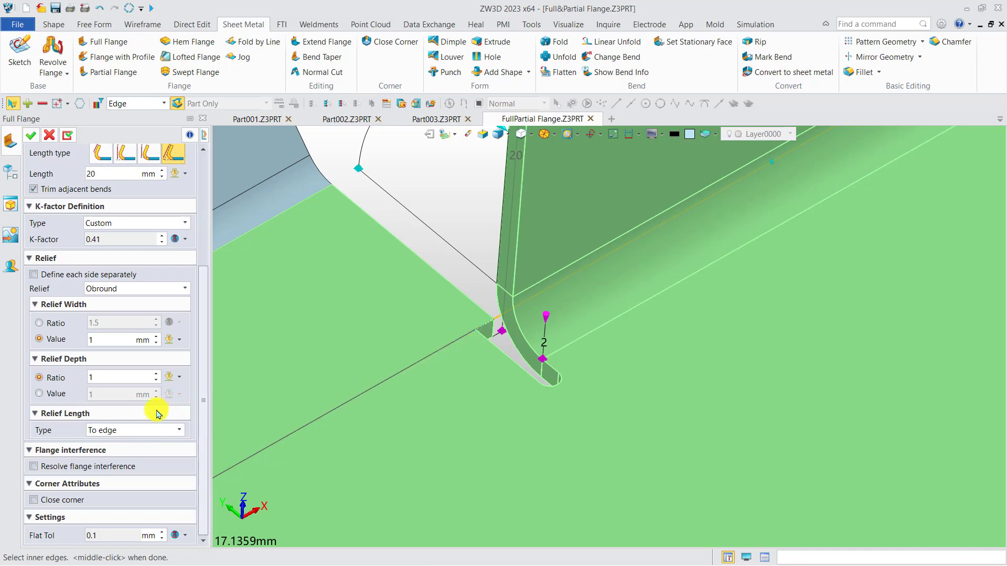
{"action": "left_click", "coordinate": [134, 430]}
{"action": "left_click", "coordinate": [121, 455]}
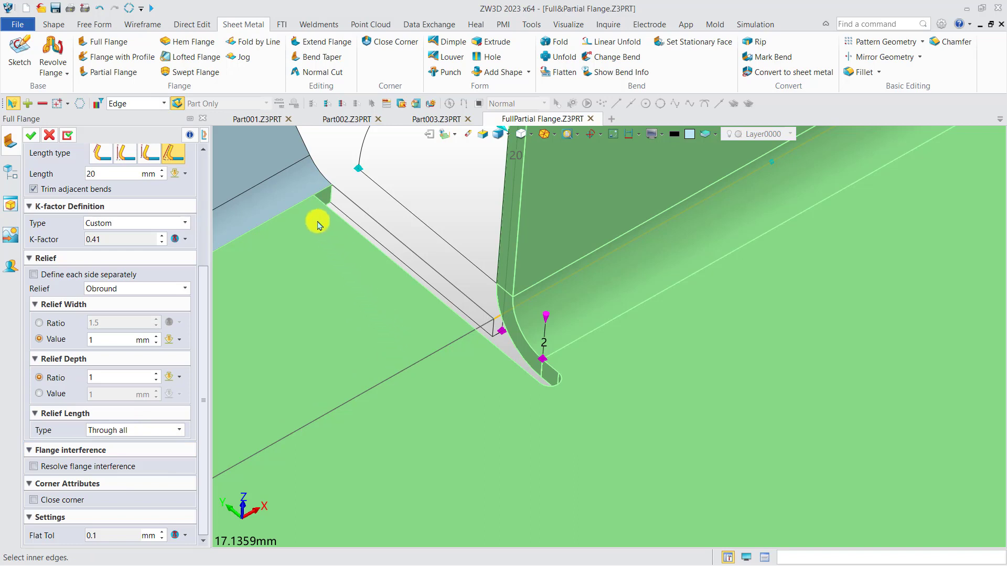
{"action": "left_click", "coordinate": [304, 200]}
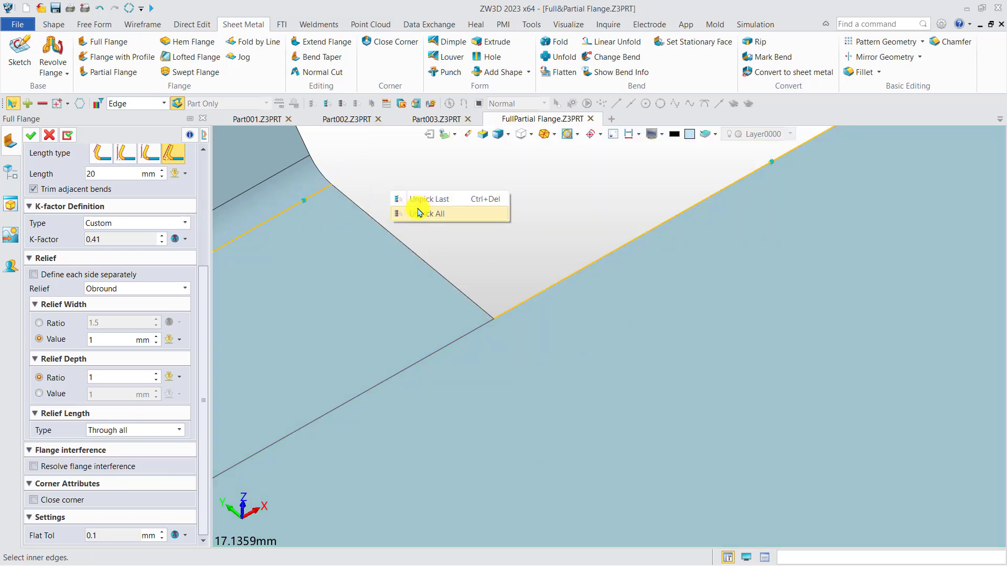
{"action": "left_click", "coordinate": [412, 199]}
{"action": "middle_click_drag", "start_coordinate": [393, 236], "coordinate": [392, 249]}
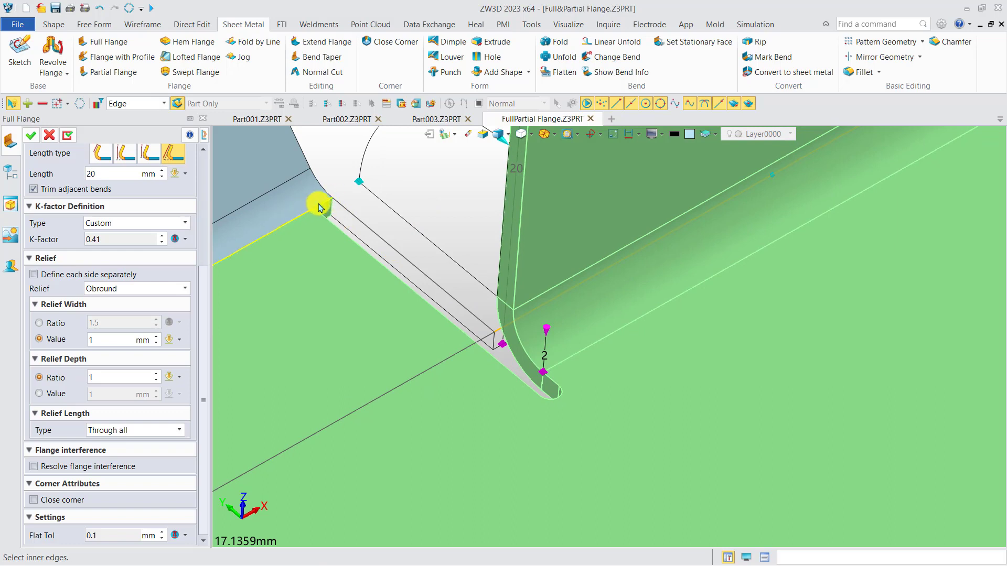
Step: Set the relief length type to Value with a length of 12 mm and view the resulting cut
{"action": "left_click", "coordinate": [135, 430]}
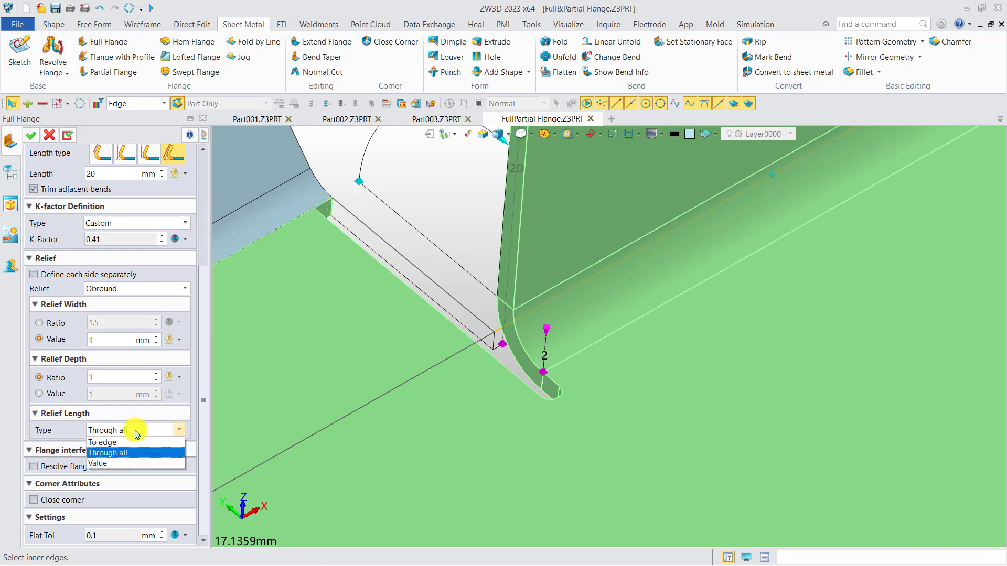
{"action": "left_click", "coordinate": [111, 464]}
{"action": "left_click", "coordinate": [116, 450]}
{"action": "scroll", "coordinate": [116, 450], "scroll_direction": "up", "scroll_amount": 1}
{"action": "scroll", "coordinate": [116, 448], "scroll_direction": "up", "scroll_amount": 9}
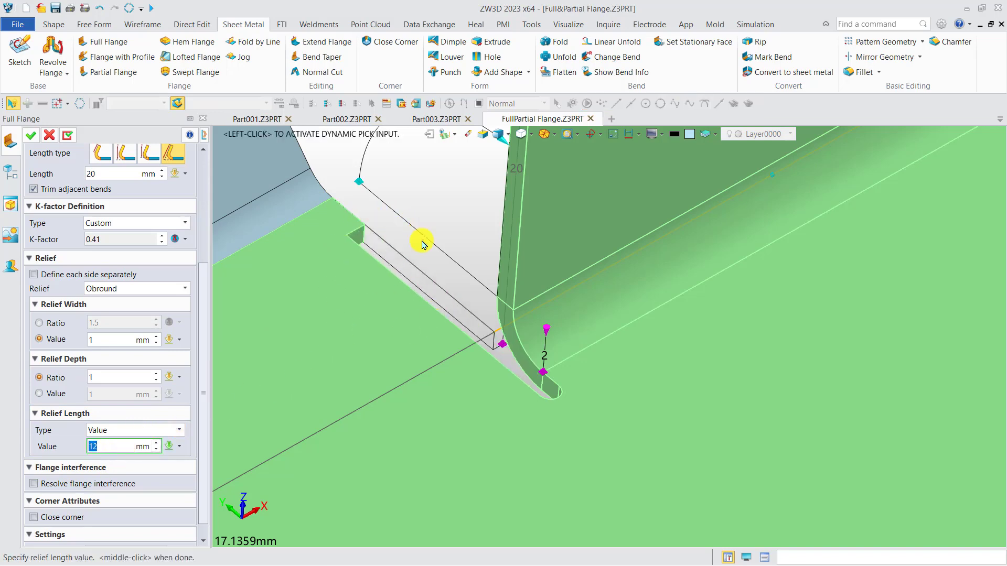
{"action": "scroll", "coordinate": [404, 282], "scroll_direction": "down", "scroll_amount": 5}
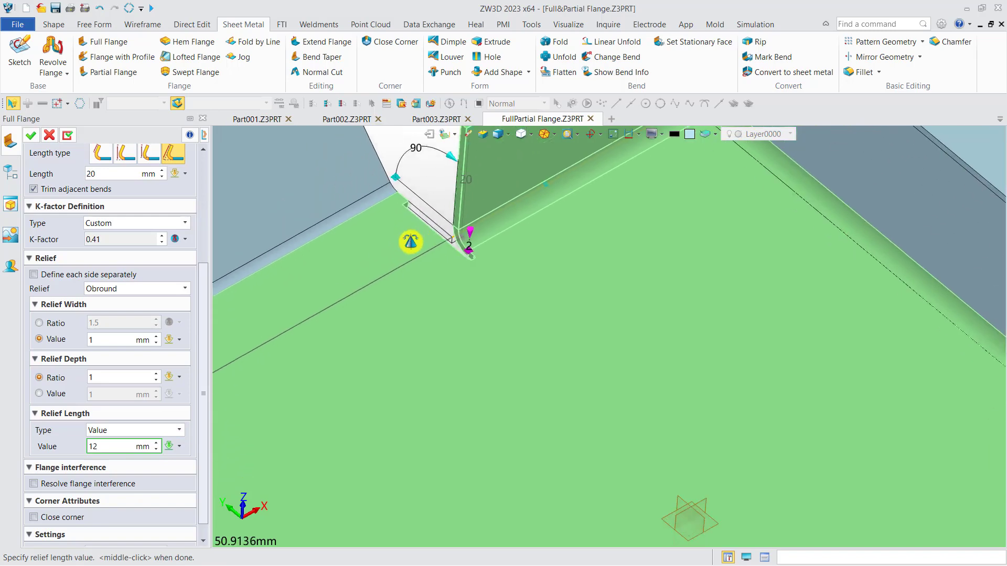
{"action": "middle_click_drag", "start_coordinate": [413, 254], "coordinate": [445, 304]}
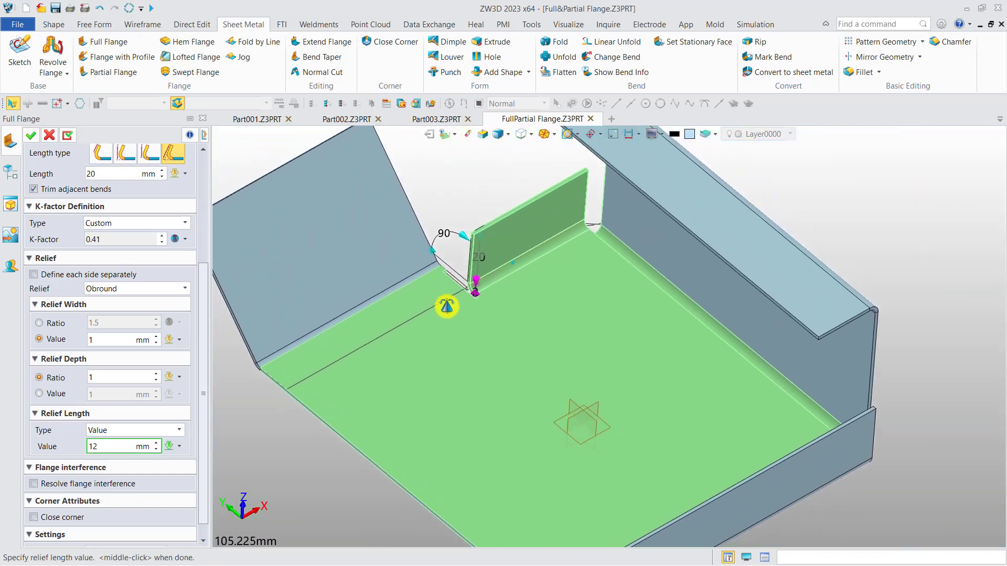
Step: Create the current flange and select two adjacent outer edges of the angled flange for another Full Flange
{"action": "left_click", "coordinate": [67, 137]}
{"action": "middle_click_drag", "start_coordinate": [388, 336], "coordinate": [457, 368]}
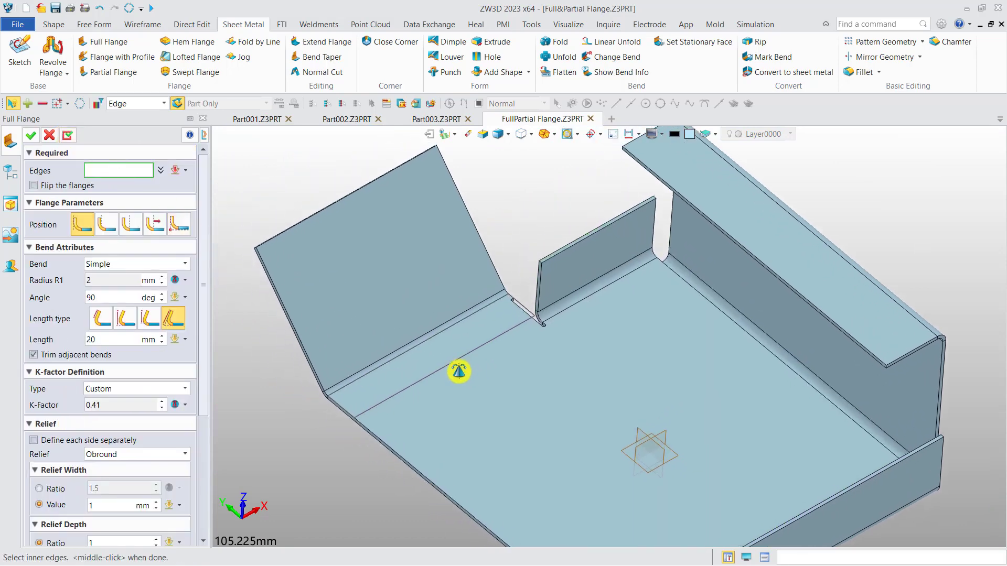
{"action": "scroll", "coordinate": [299, 277], "scroll_direction": "up", "scroll_amount": 3}
{"action": "left_click", "coordinate": [330, 285]}
{"action": "scroll", "coordinate": [332, 287], "scroll_direction": "up", "scroll_amount": 3}
{"action": "left_click", "coordinate": [299, 344]}
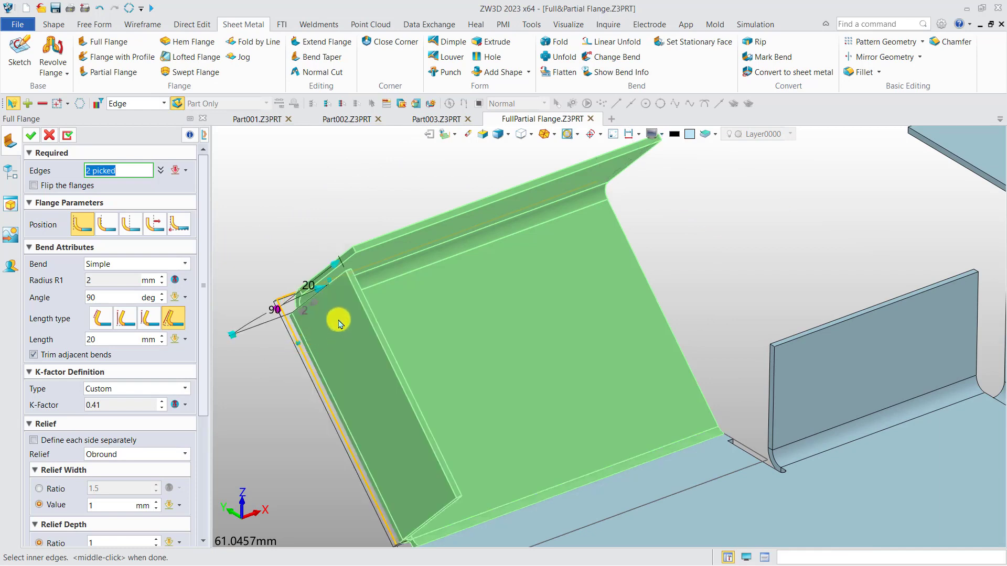
{"action": "right_click_drag", "start_coordinate": [359, 220], "coordinate": [363, 223]}
{"action": "right_click_drag", "start_coordinate": [359, 299], "coordinate": [285, 259]}
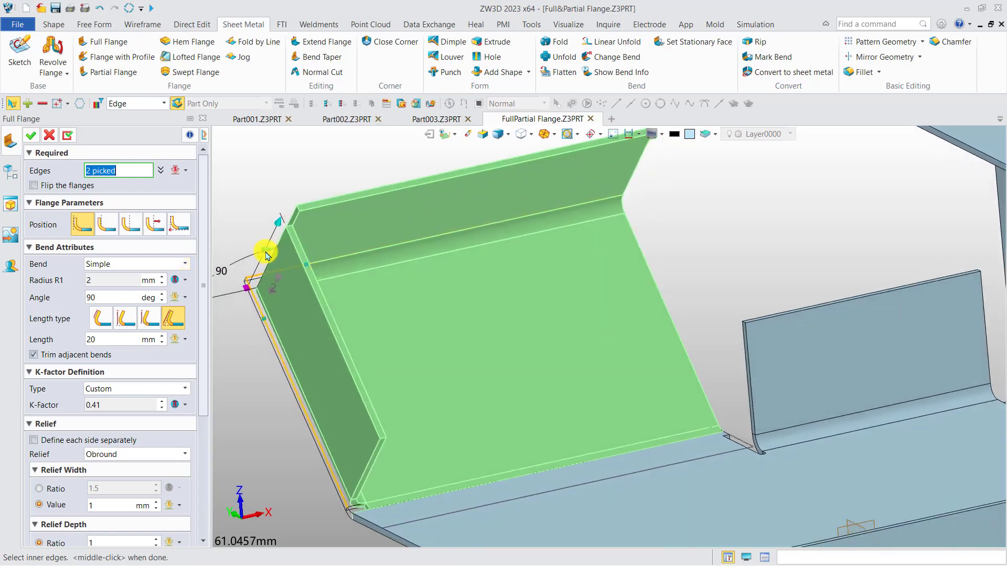
Step: Set the bend angle of the new two-edge flange to 135 degrees and inspect its overlapping corner
{"action": "left_click", "coordinate": [270, 252]}
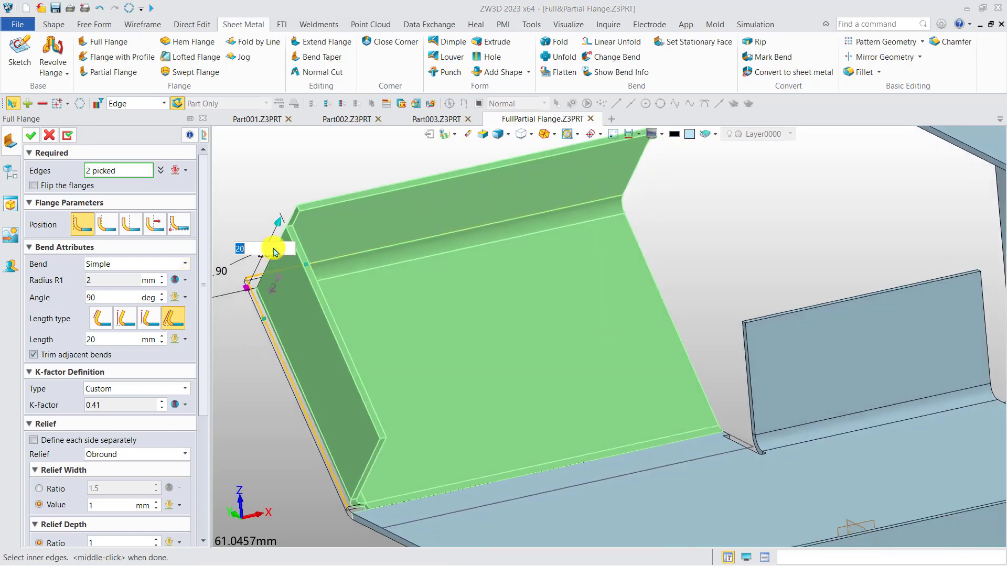
{"action": "left_click", "coordinate": [269, 226]}
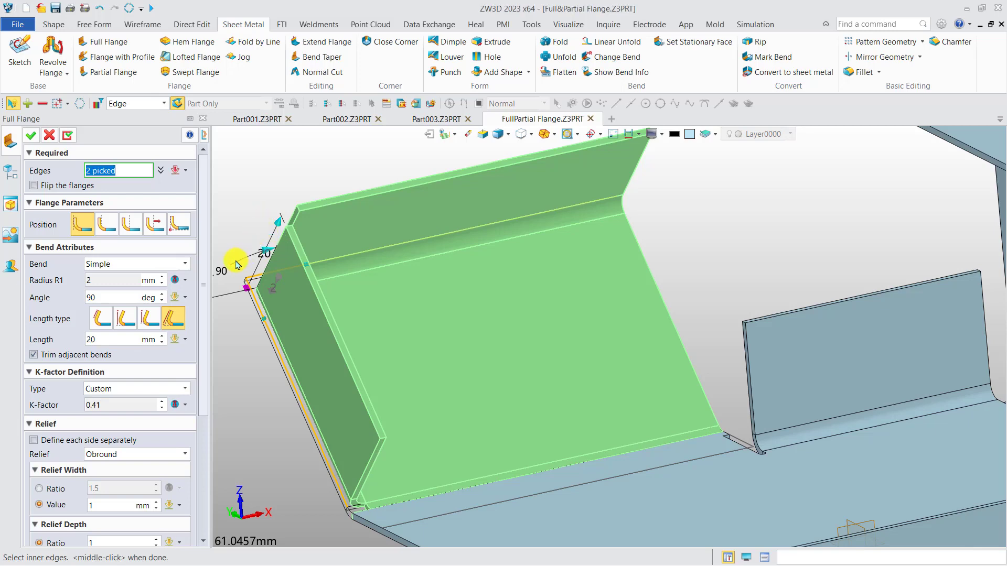
{"action": "left_click", "coordinate": [224, 273]}
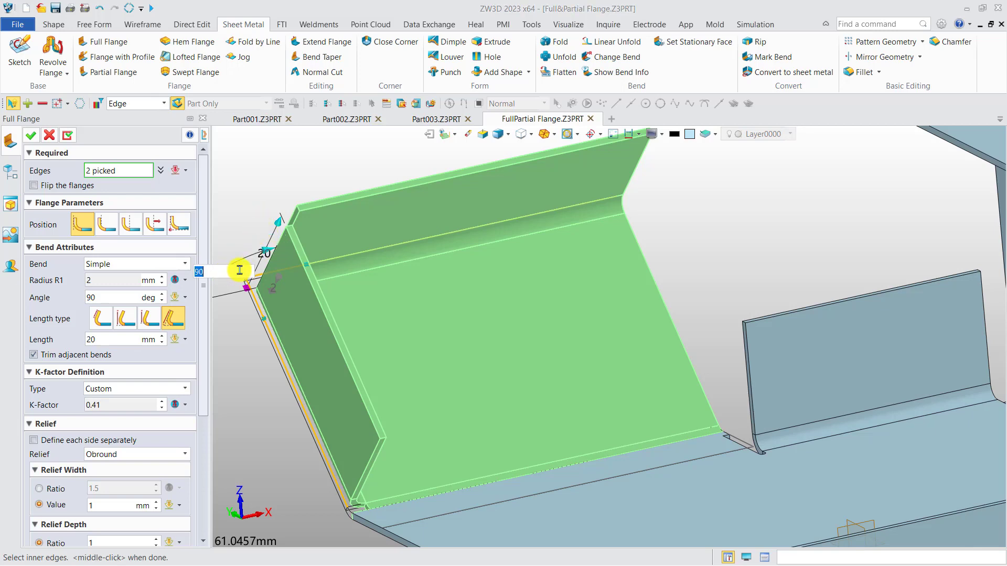
{"action": "key", "text": "Return"}
{"action": "scroll", "coordinate": [333, 298], "scroll_direction": "up", "scroll_amount": 4}
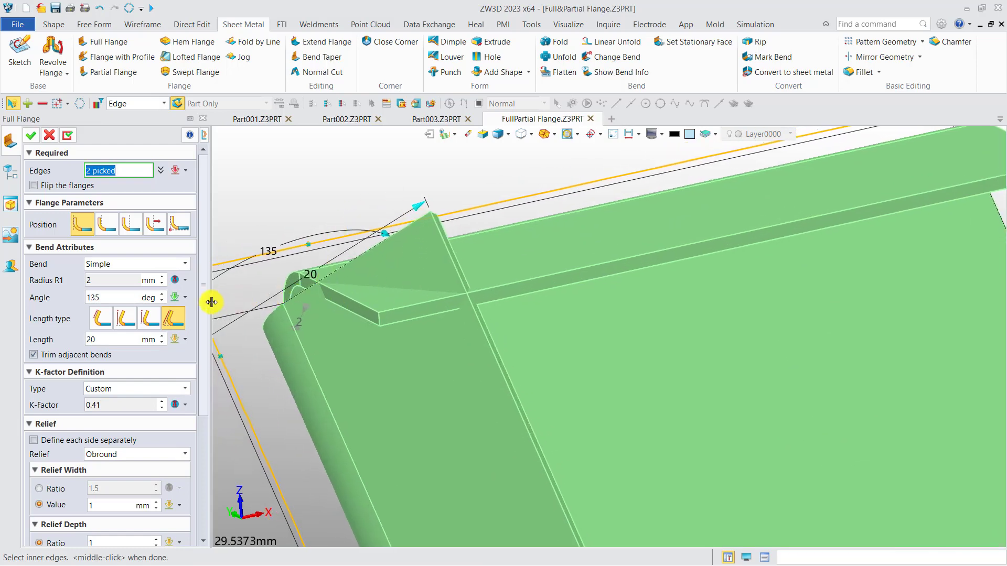
Step: Enable Resolve flange interference for the two-edge flange and view the trimmed corner
{"action": "left_click_drag", "start_coordinate": [203, 303], "coordinate": [193, 450]}
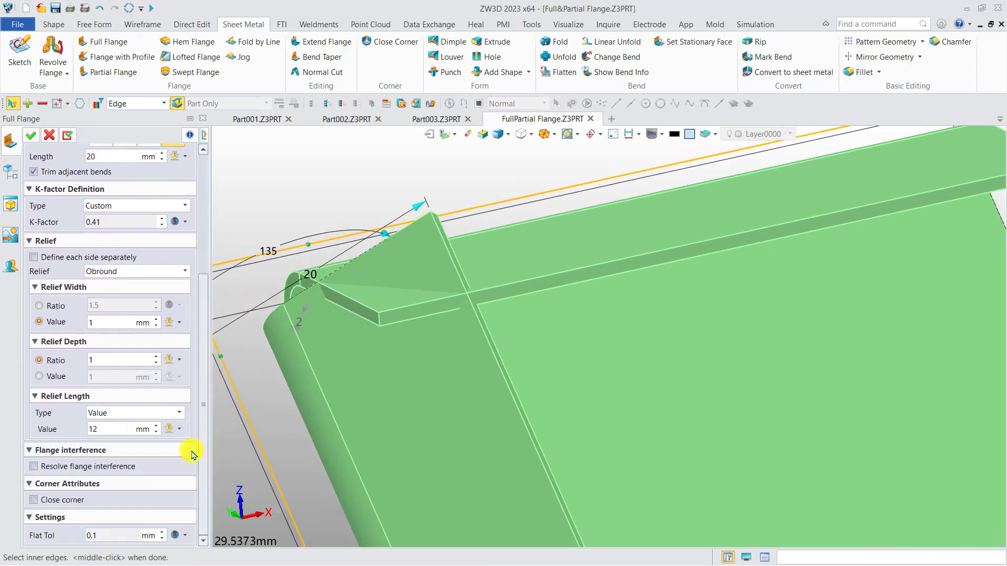
{"action": "left_click", "coordinate": [100, 467]}
{"action": "right_click_drag", "start_coordinate": [373, 315], "coordinate": [398, 330]}
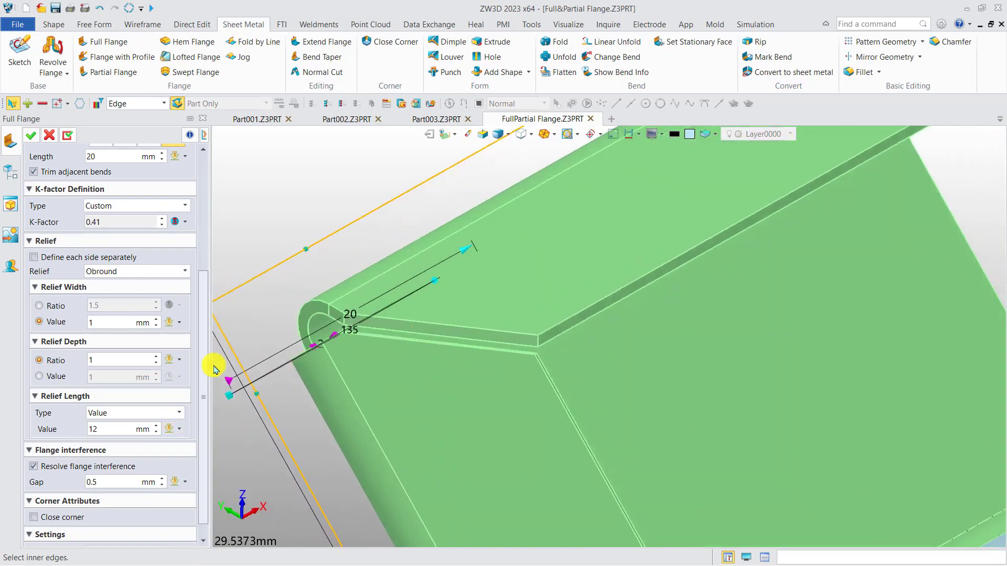
Step: Set the flange interference gap to 1 mm, create the two-edge flange and end the Full Flange command
{"action": "left_click_drag", "start_coordinate": [202, 355], "coordinate": [202, 401]}
{"action": "middle_click_drag", "start_coordinate": [365, 303], "coordinate": [330, 243]}
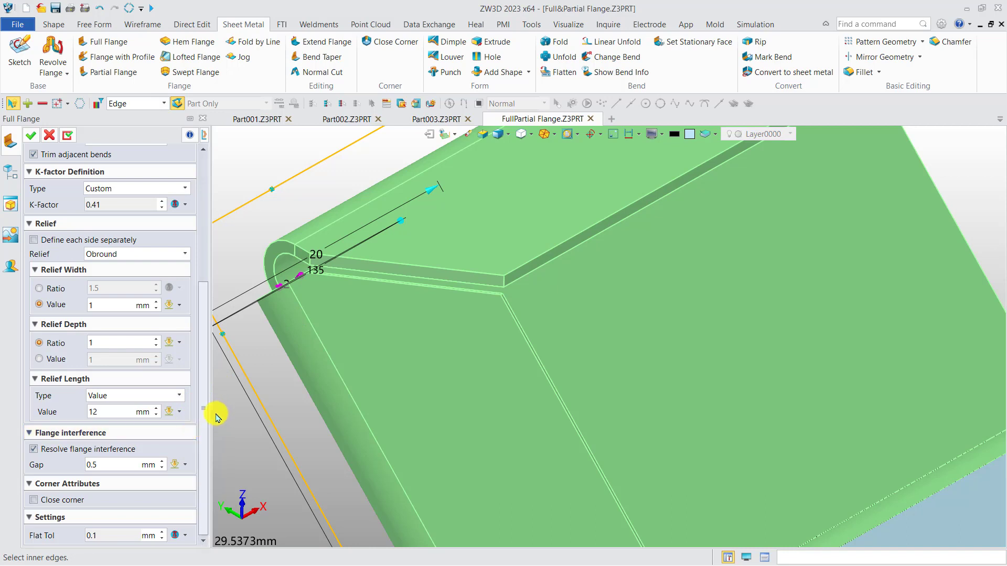
{"action": "left_click_drag", "start_coordinate": [138, 465], "coordinate": [79, 465]}
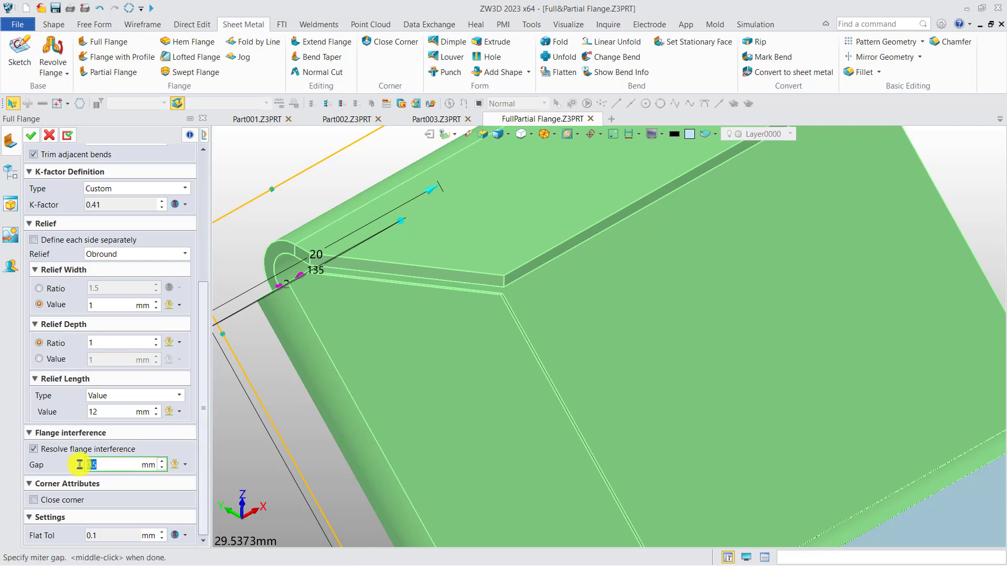
{"action": "type", "text": "1"}
{"action": "key", "text": "Return"}
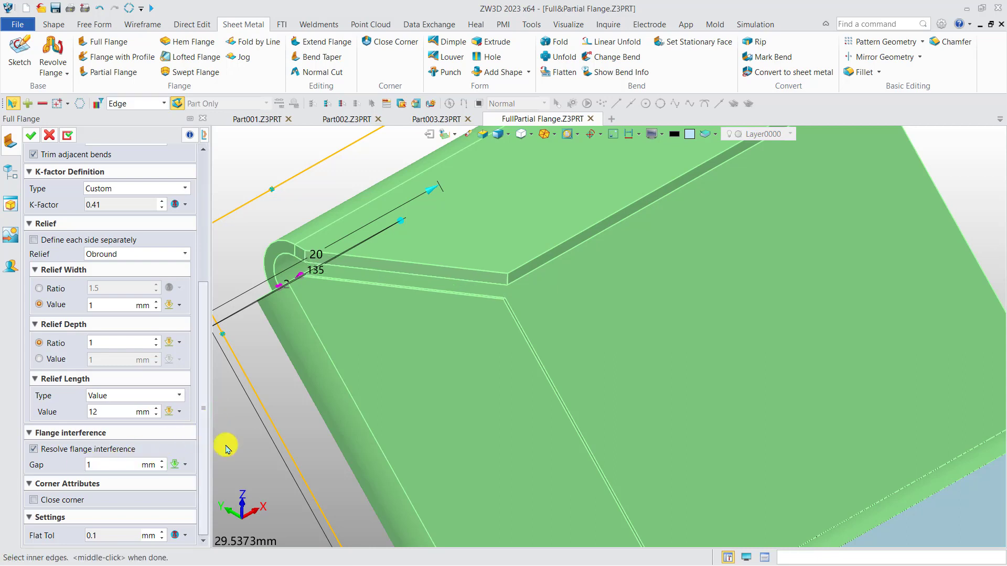
{"action": "left_click", "coordinate": [66, 136]}
{"action": "scroll", "coordinate": [259, 273], "scroll_direction": "down", "scroll_amount": 5}
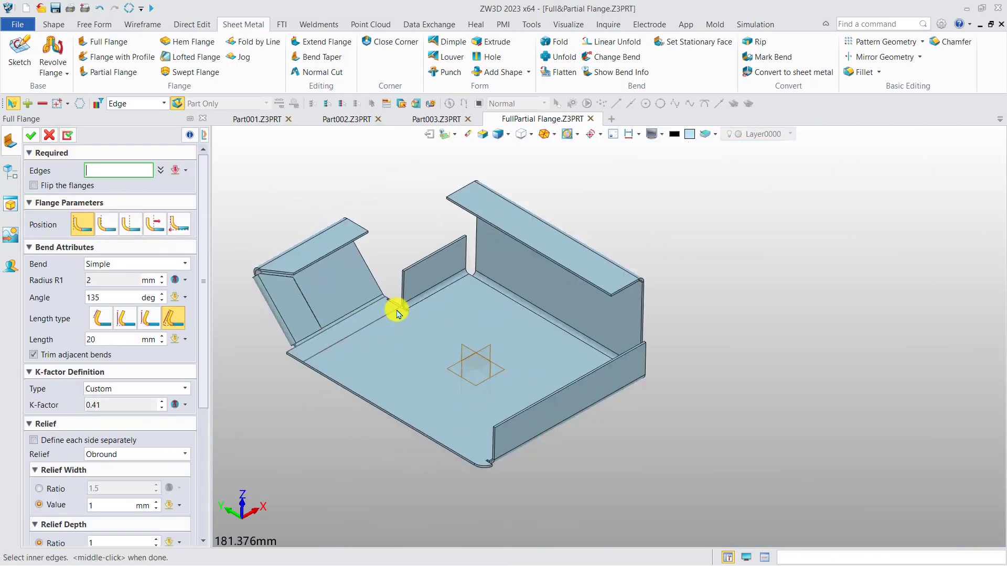
{"action": "scroll", "coordinate": [397, 313], "scroll_direction": "down", "scroll_amount": 5}
{"action": "left_click", "coordinate": [434, 303]}
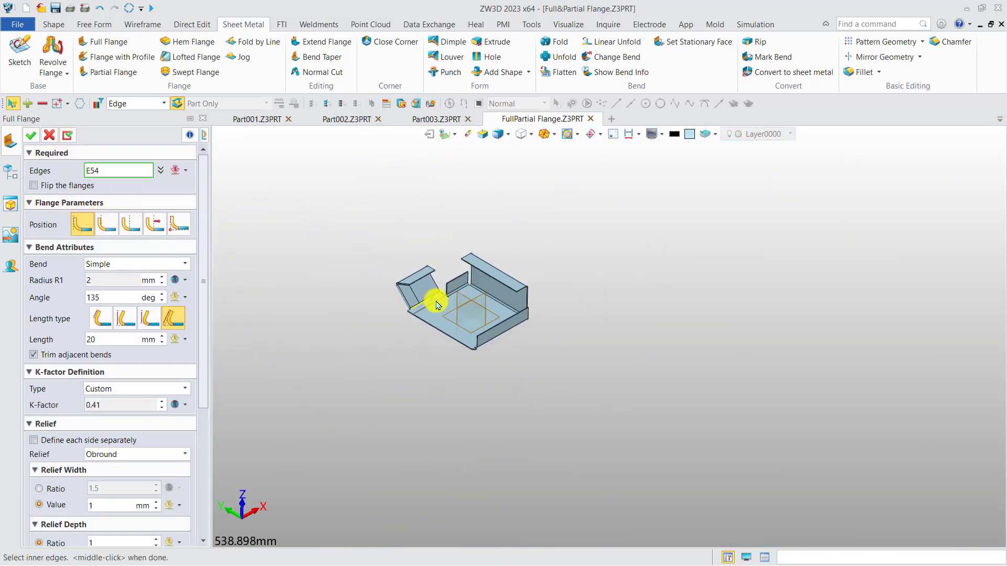
{"action": "middle_click_drag", "start_coordinate": [388, 297], "coordinate": [423, 315]}
{"action": "scroll", "coordinate": [391, 309], "scroll_direction": "up", "scroll_amount": 5}
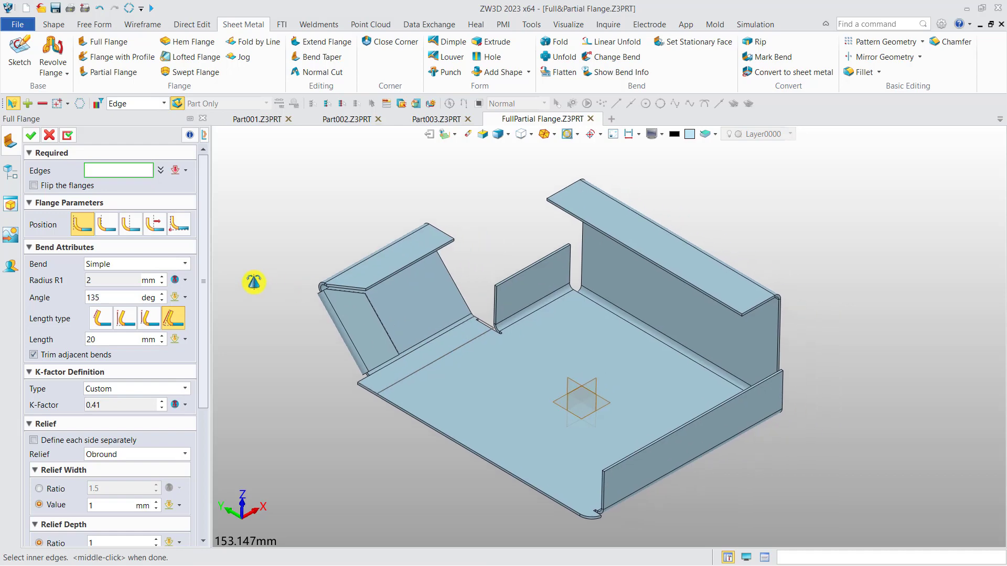
{"action": "left_click", "coordinate": [50, 136]}
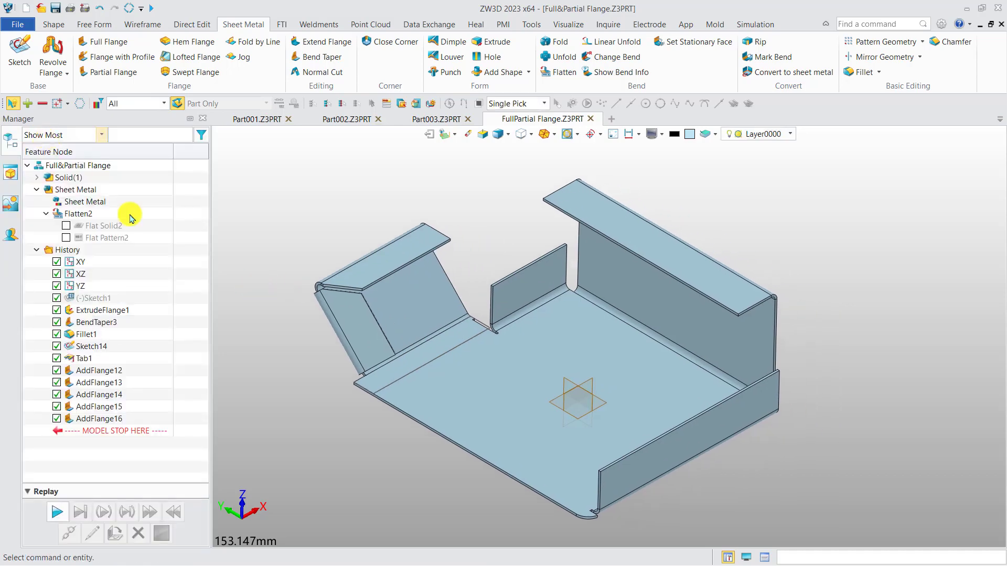
Step: Reopen the two-edge flange for editing and enable Close corner, viewing the corner where the two bends meet
{"action": "double_click", "coordinate": [113, 421]}
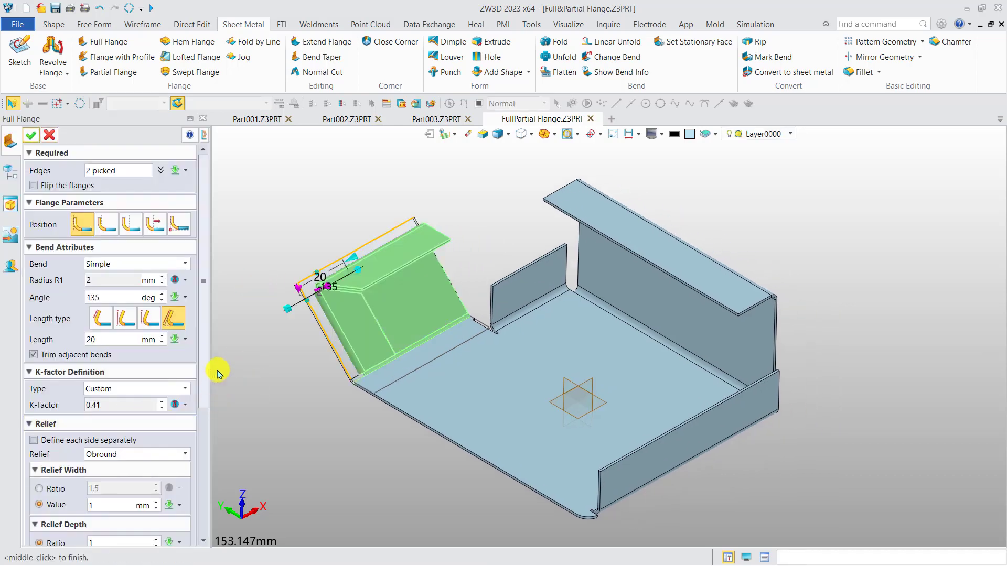
{"action": "left_click_drag", "start_coordinate": [206, 348], "coordinate": [185, 506]}
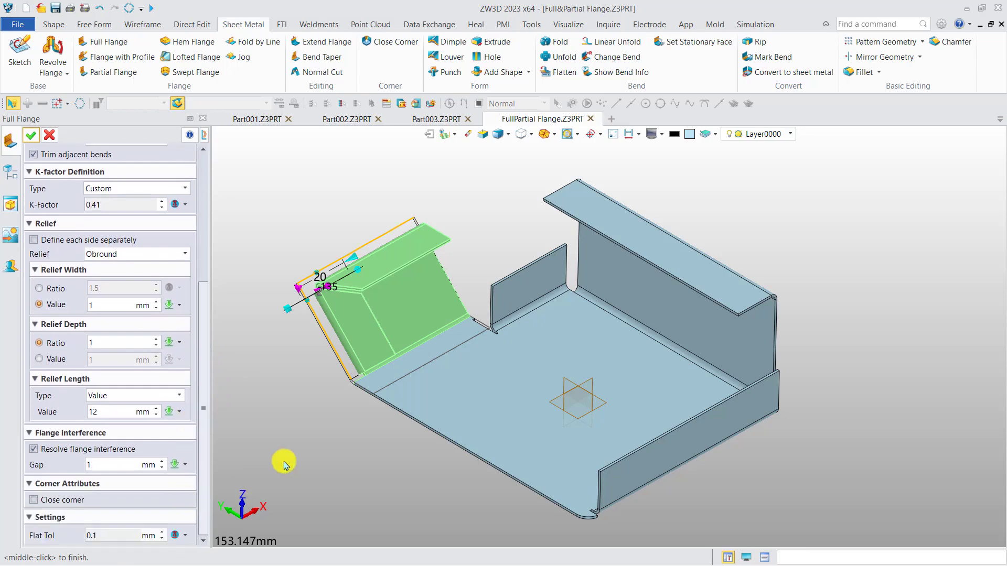
{"action": "scroll", "coordinate": [317, 283], "scroll_direction": "up", "scroll_amount": 7}
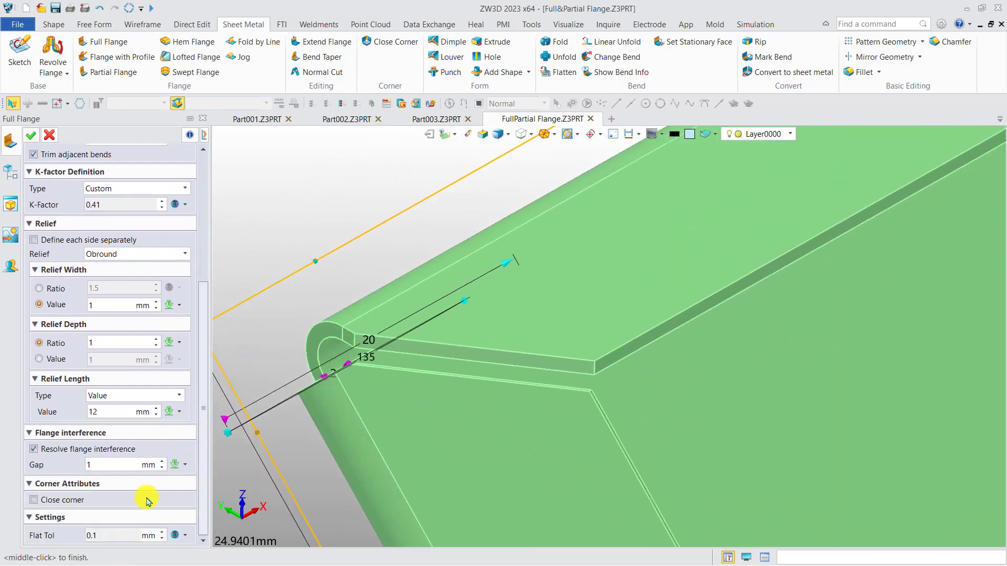
{"action": "left_click", "coordinate": [67, 504]}
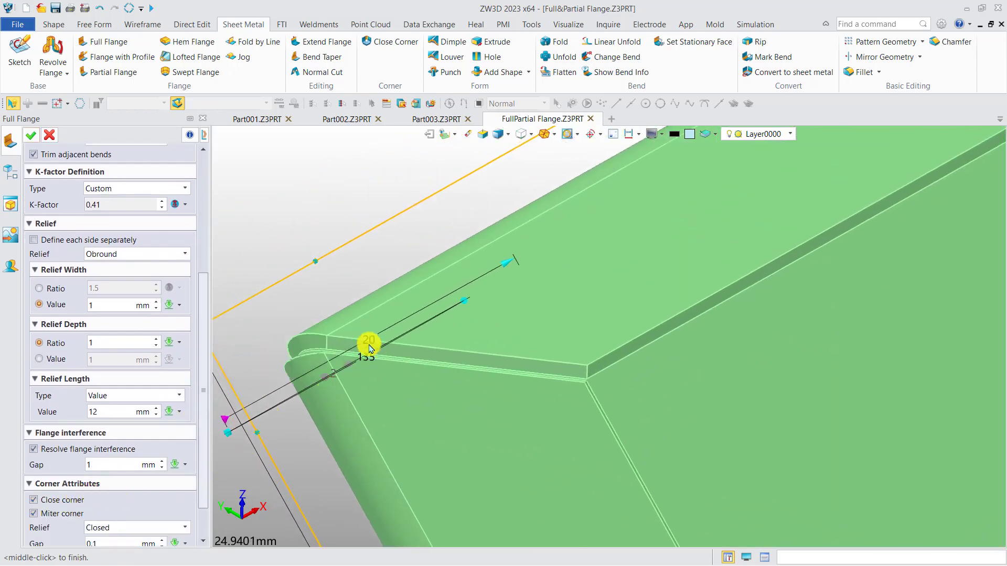
{"action": "scroll", "coordinate": [321, 373], "scroll_direction": "up", "scroll_amount": 2}
{"action": "mouse_move", "coordinate": [319, 374]}
{"action": "middle_mouse_down"}
{"action": "mouse_move", "coordinate": [376, 317]}
{"action": "mouse_move", "coordinate": [407, 346]}
{"action": "middle_mouse_up"}
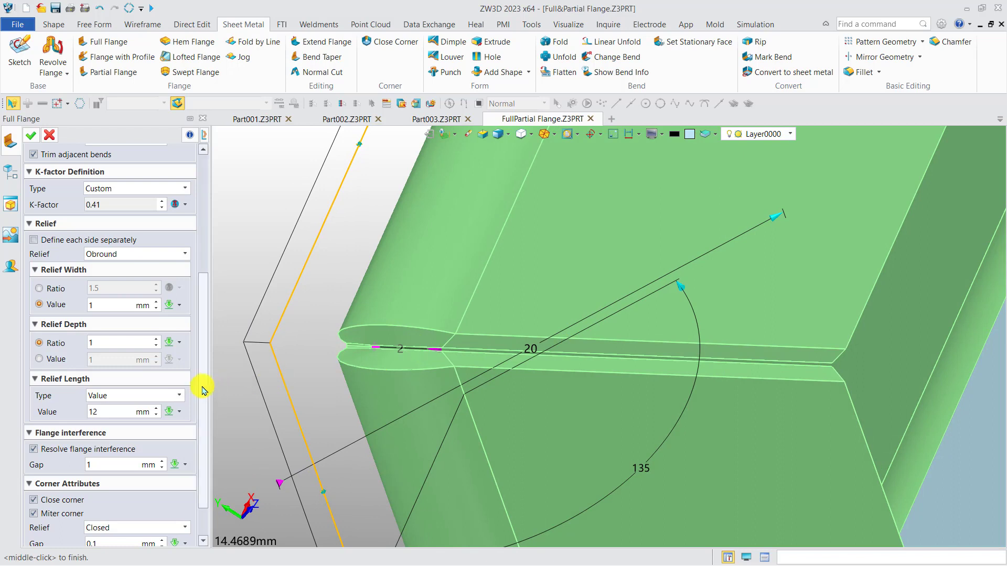
Step: Turn off Miter corner for the two-edge flange and apply the edit
{"action": "scroll", "coordinate": [201, 440], "scroll_direction": "down", "scroll_amount": 2}
{"action": "scroll", "coordinate": [317, 348], "scroll_direction": "up", "scroll_amount": 5}
{"action": "left_click", "coordinate": [61, 469]}
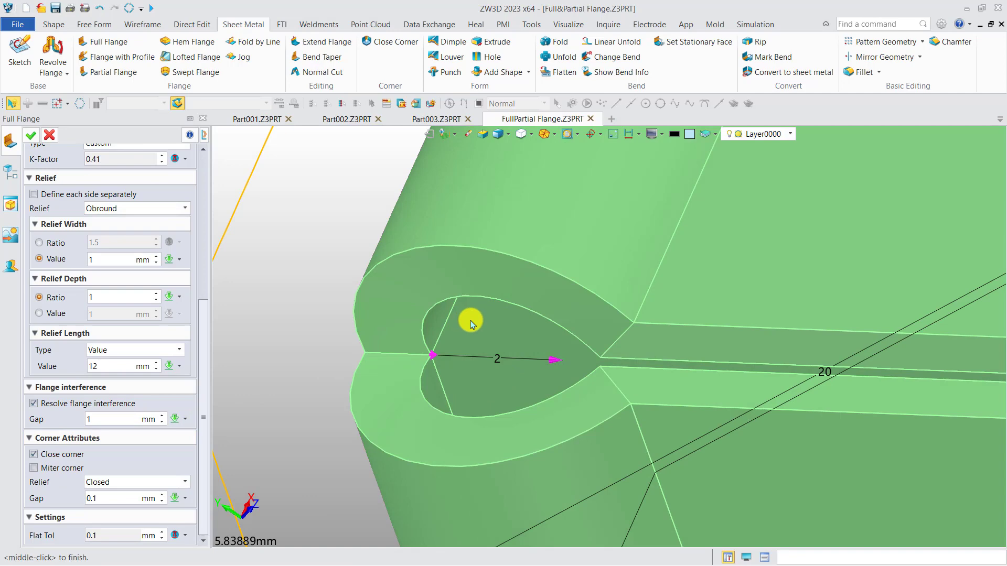
{"action": "scroll", "coordinate": [448, 321], "scroll_direction": "down", "scroll_amount": 1}
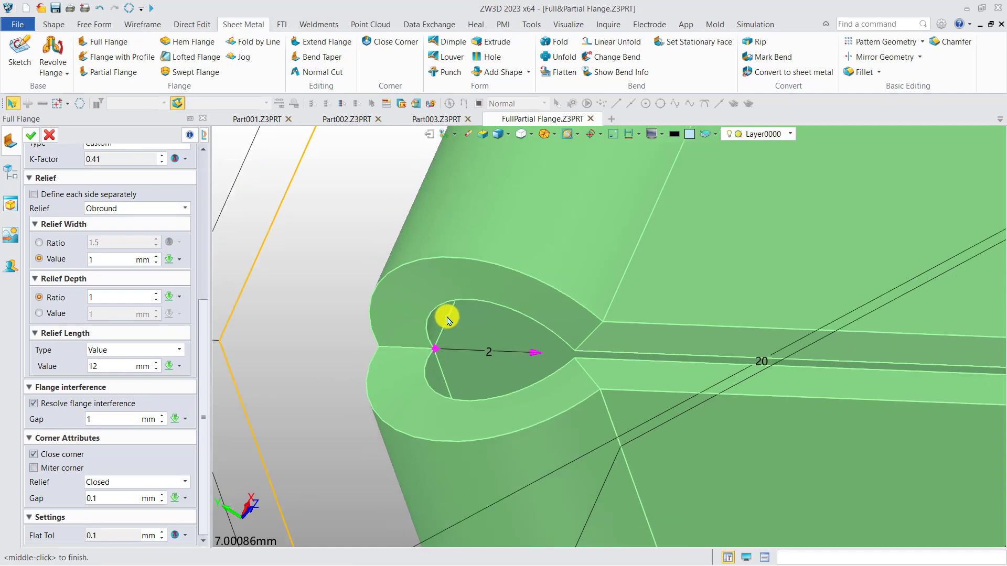
{"action": "left_click", "coordinate": [30, 137]}
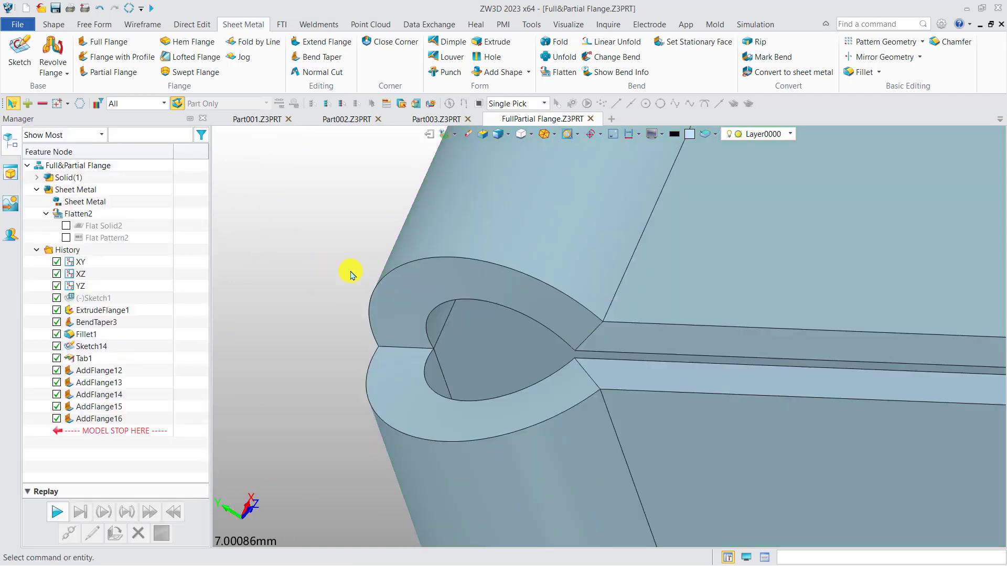
{"action": "scroll", "coordinate": [416, 285], "scroll_direction": "down", "scroll_amount": 10}
{"action": "middle_click_drag", "start_coordinate": [420, 281], "coordinate": [371, 252]}
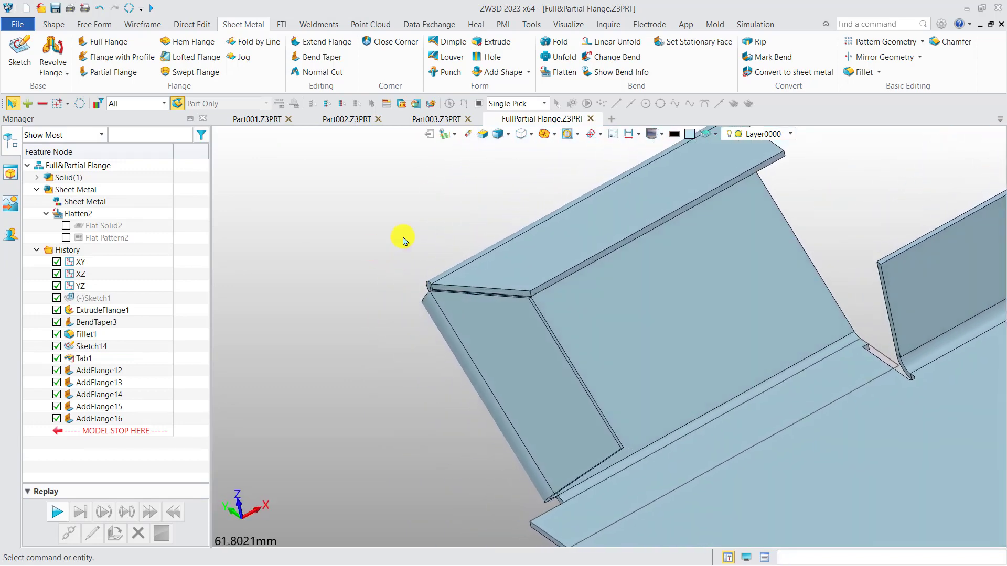
Step: Start Unfold on the whole sheet metal part with the angled flange's large inner face as stationary
{"action": "left_click", "coordinate": [560, 56]}
{"action": "middle_click_drag", "start_coordinate": [582, 240], "coordinate": [600, 291]}
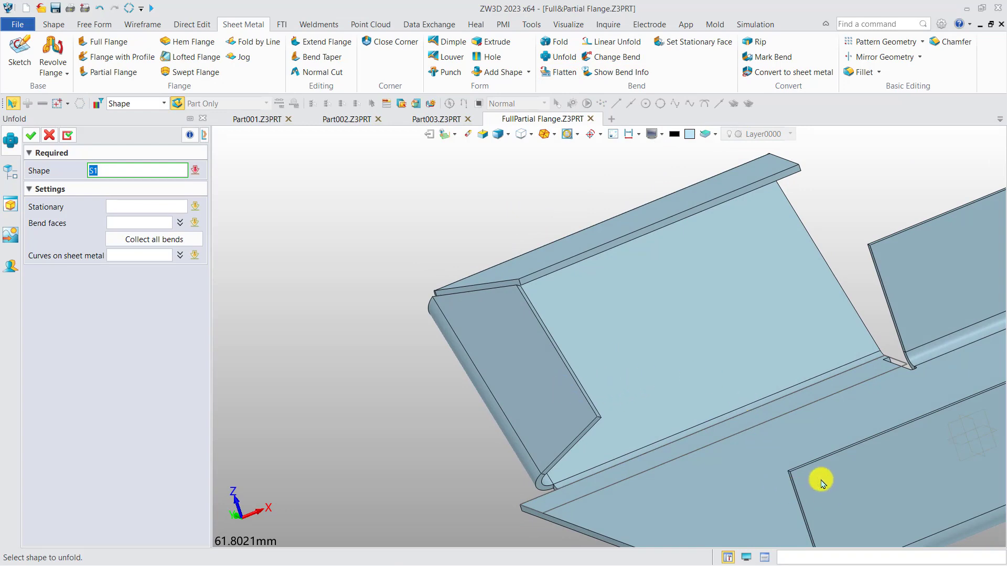
{"action": "scroll", "coordinate": [728, 402], "scroll_direction": "down", "scroll_amount": 2}
{"action": "middle_click_drag", "start_coordinate": [728, 402], "coordinate": [607, 337]}
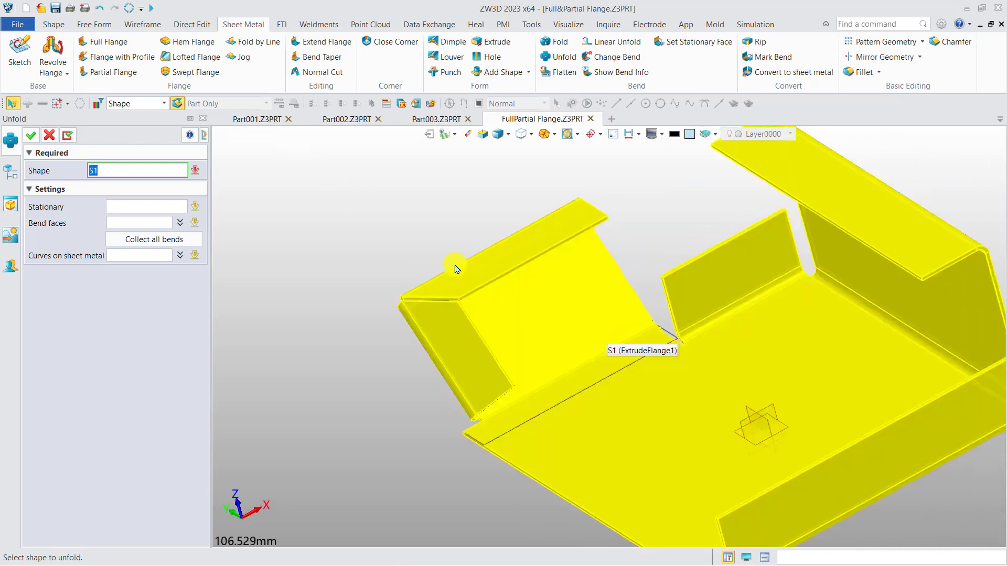
{"action": "middle_click", "coordinate": [522, 307]}
{"action": "left_click", "coordinate": [173, 206]}
{"action": "left_click", "coordinate": [522, 305]}
{"action": "left_click", "coordinate": [131, 205]}
Step: Pick the two rounded bend faces of the two-edge flange as bend faces and unfold them
{"action": "left_click", "coordinate": [129, 226]}
{"action": "right_click_drag", "start_coordinate": [420, 237], "coordinate": [472, 297]}
{"action": "scroll", "coordinate": [478, 319], "scroll_direction": "up", "scroll_amount": 4}
{"action": "left_click", "coordinate": [504, 358]}
{"action": "left_click", "coordinate": [477, 454]}
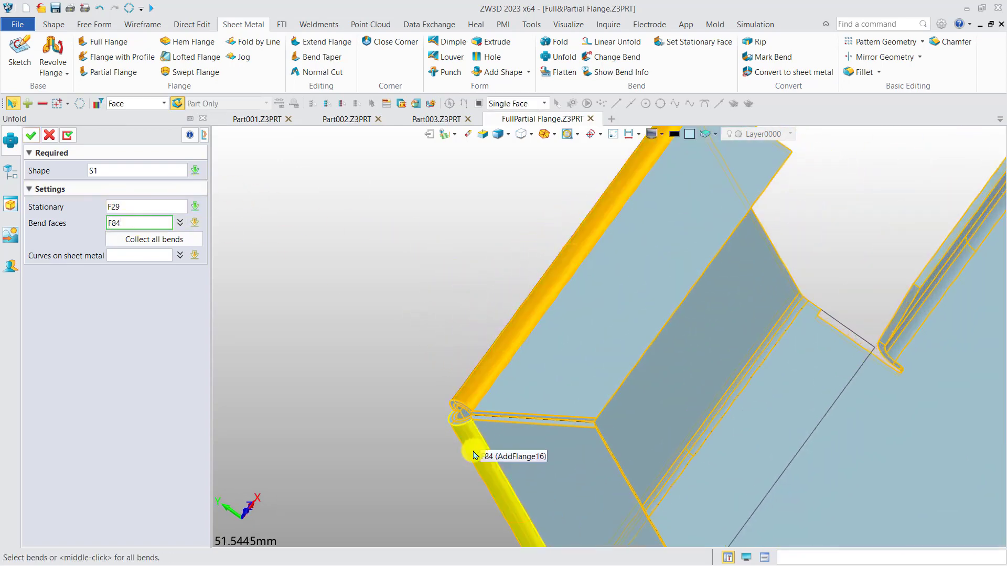
{"action": "left_click", "coordinate": [31, 136]}
Step: Examine the unfolded corner notch by picking its two slanted edges and the adjoining flange edges, then clear the selection
{"action": "right_click_drag", "start_coordinate": [507, 339], "coordinate": [524, 280]}
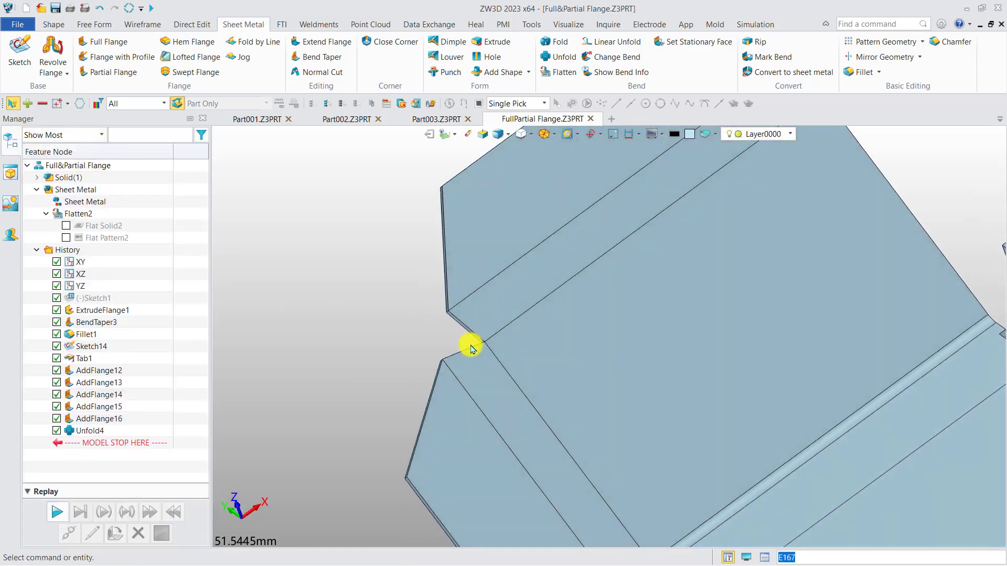
{"action": "scroll", "coordinate": [472, 342], "scroll_direction": "up", "scroll_amount": 4}
{"action": "middle_click_drag", "start_coordinate": [461, 324], "coordinate": [465, 402]}
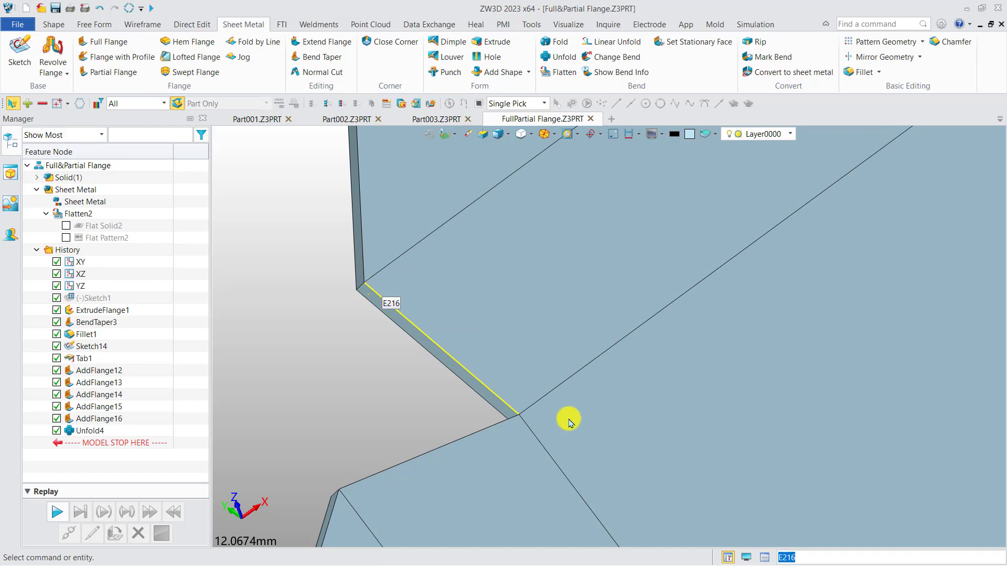
{"action": "left_click", "coordinate": [362, 478]}
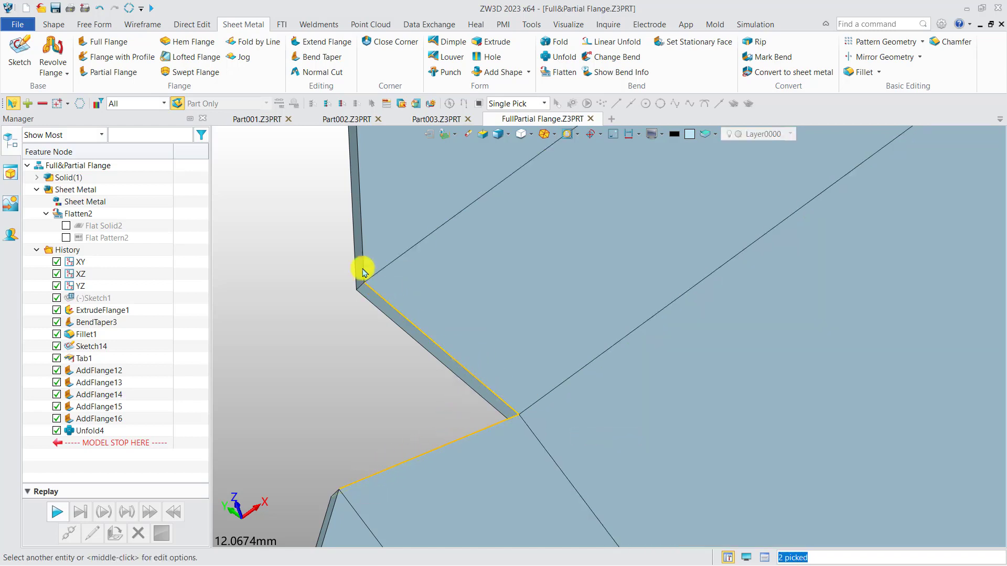
{"action": "left_click", "coordinate": [360, 209]}
{"action": "left_click", "coordinate": [333, 508]}
{"action": "middle_click_drag", "start_coordinate": [464, 368], "coordinate": [465, 281]}
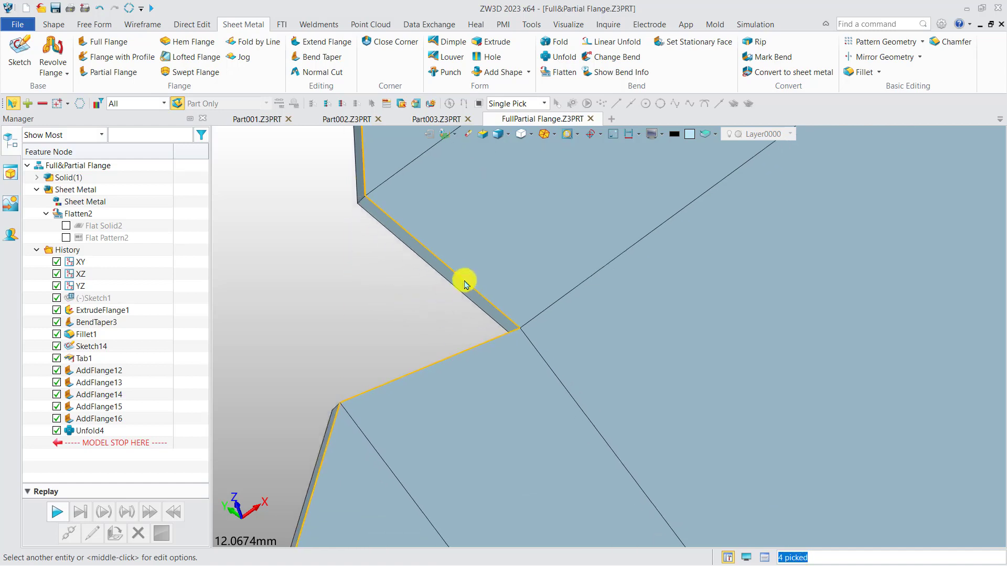
{"action": "scroll", "coordinate": [466, 283], "scroll_direction": "down", "scroll_amount": 2}
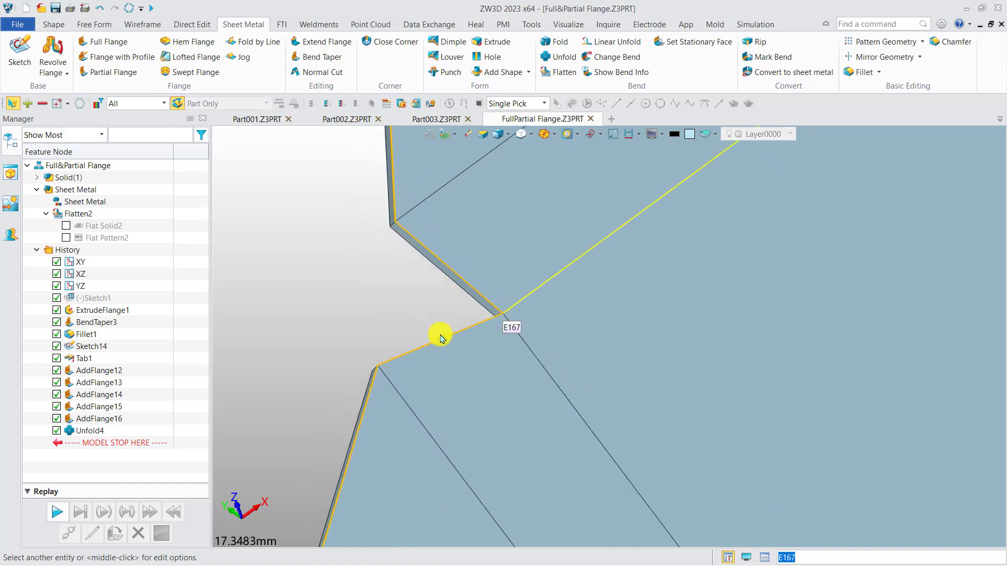
{"action": "key", "text": "Escape"}
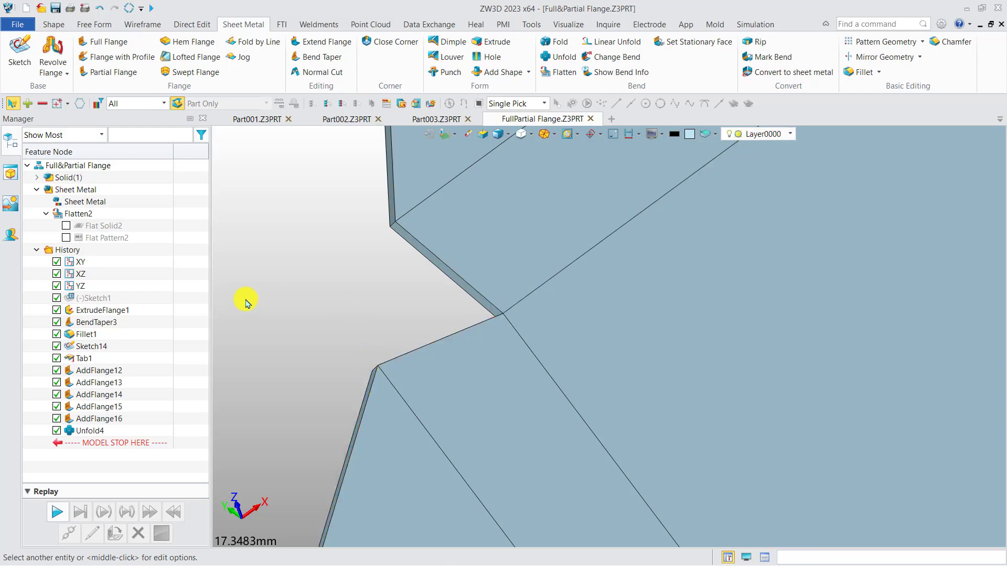
Step: Edit the two-edge flange to turn on Miter corner, apply it, and inspect the unfolded corner notch
{"action": "double_click", "coordinate": [100, 418]}
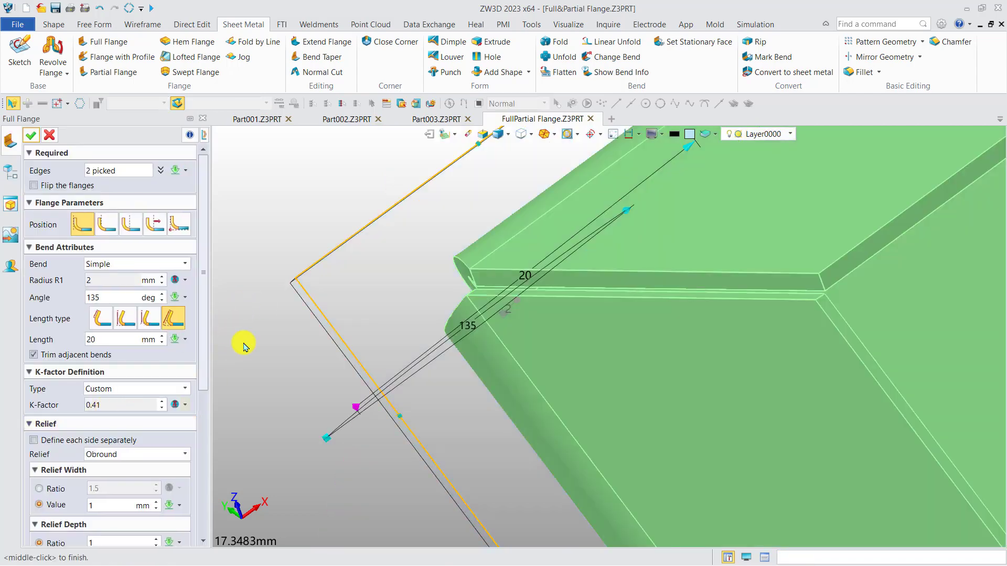
{"action": "right_click_drag", "start_coordinate": [394, 300], "coordinate": [338, 376]}
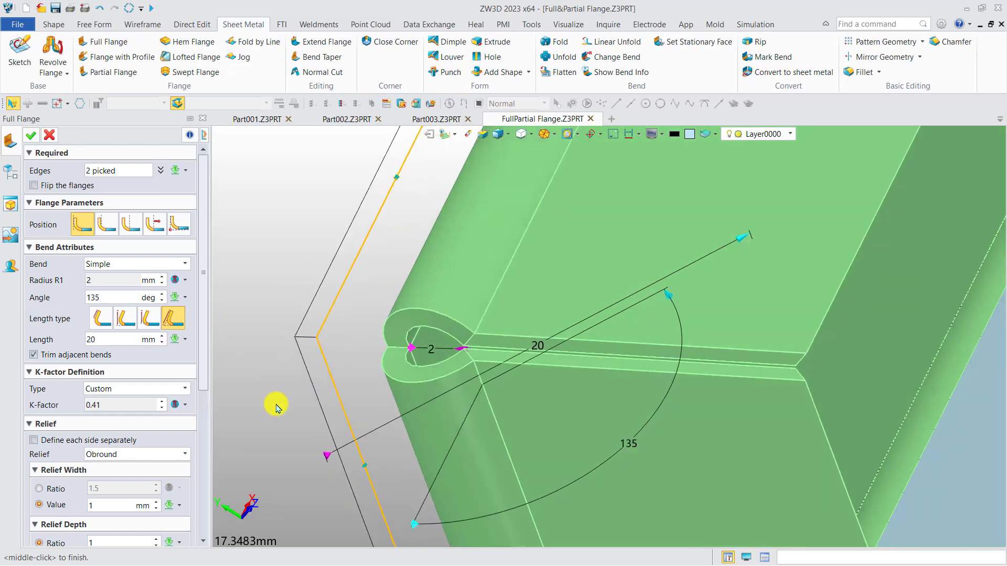
{"action": "left_click_drag", "start_coordinate": [197, 379], "coordinate": [204, 523]}
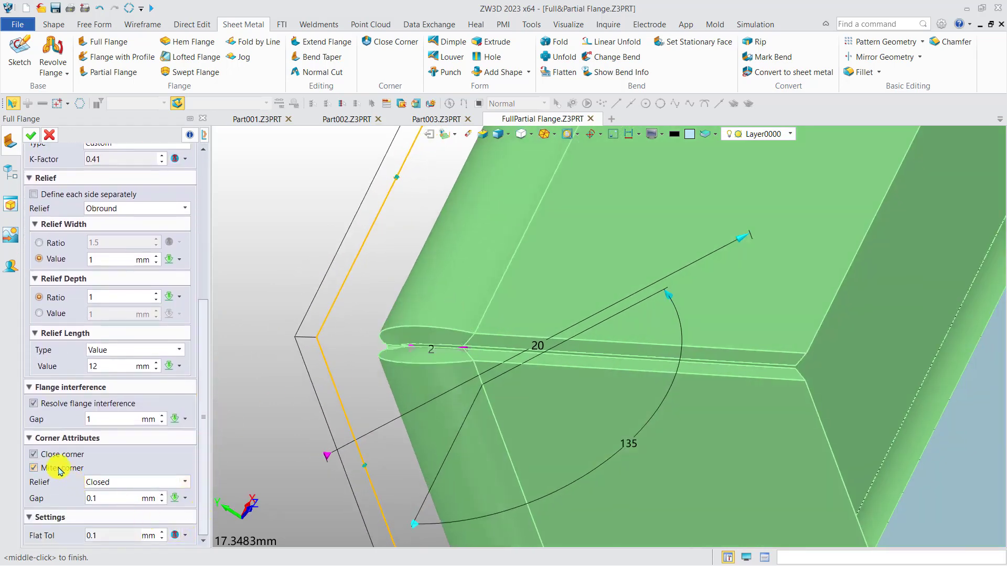
{"action": "left_click", "coordinate": [34, 137]}
{"action": "right_click_drag", "start_coordinate": [336, 332], "coordinate": [316, 305]}
{"action": "middle_click_drag", "start_coordinate": [317, 305], "coordinate": [580, 395]}
{"action": "right_click_drag", "start_coordinate": [580, 396], "coordinate": [583, 390]}
{"action": "scroll", "coordinate": [507, 334], "scroll_direction": "up", "scroll_amount": 2}
{"action": "right_click_drag", "start_coordinate": [490, 329], "coordinate": [455, 335]}
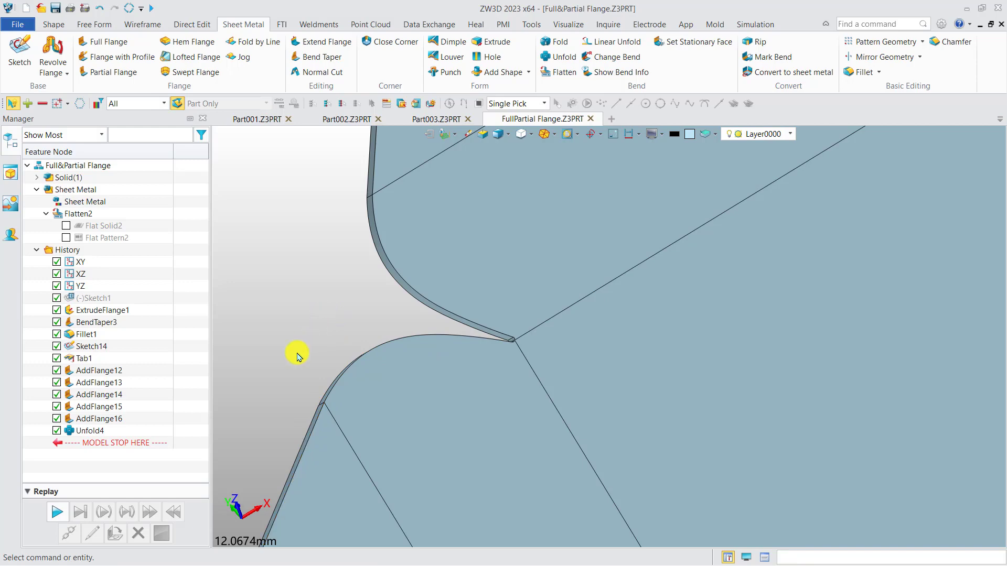
Step: Reopen the two-edge flange for editing, set its corner relief to Circular Cutout, and inspect the corner preview
{"action": "double_click", "coordinate": [105, 418]}
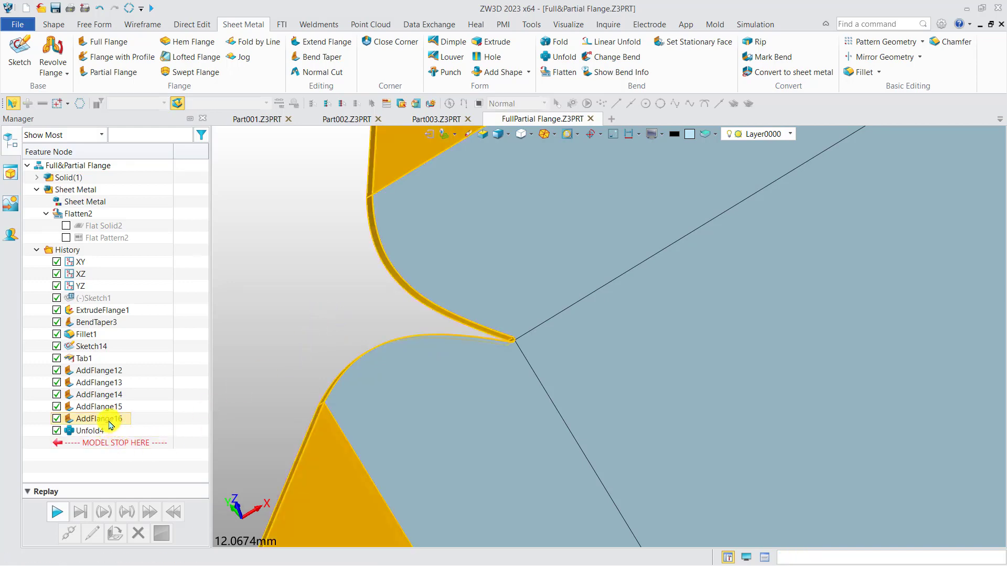
{"action": "left_click_drag", "start_coordinate": [202, 354], "coordinate": [178, 532]}
{"action": "right_click_drag", "start_coordinate": [360, 321], "coordinate": [430, 318]}
{"action": "scroll", "coordinate": [412, 357], "scroll_direction": "up", "scroll_amount": 3}
{"action": "left_click", "coordinate": [182, 481]}
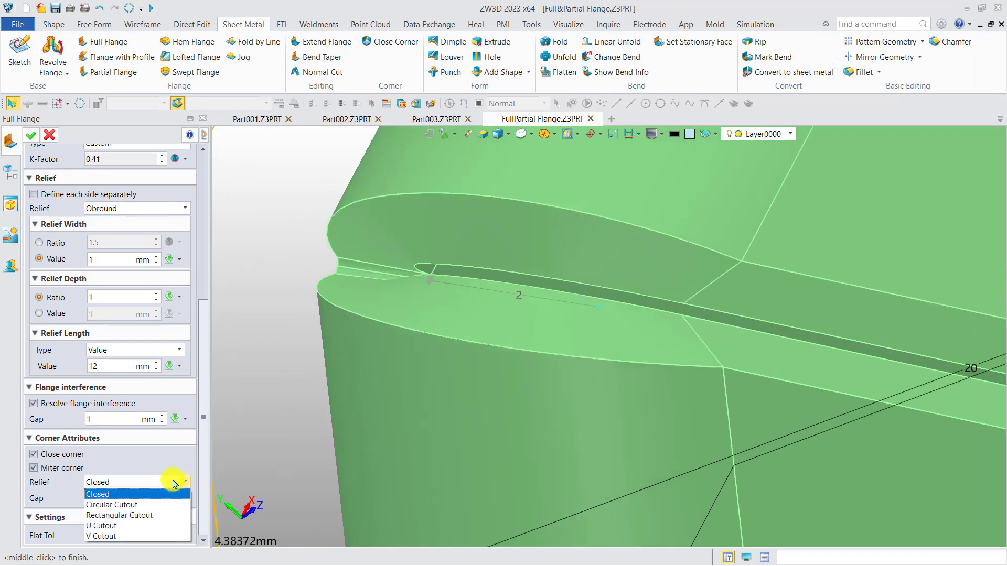
{"action": "left_click", "coordinate": [160, 501]}
{"action": "right_click_drag", "start_coordinate": [276, 327], "coordinate": [305, 332]}
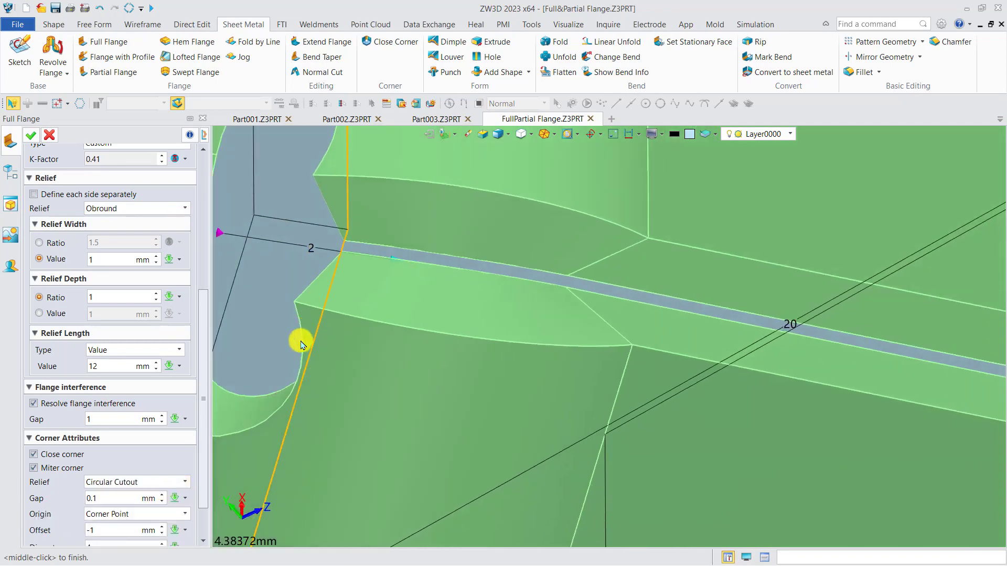
{"action": "scroll", "coordinate": [299, 336], "scroll_direction": "down", "scroll_amount": 5}
{"action": "middle_click_drag", "start_coordinate": [297, 337], "coordinate": [429, 329]}
{"action": "mouse_move", "coordinate": [430, 330]}
{"action": "right_mouse_down"}
{"action": "mouse_move", "coordinate": [454, 322]}
{"action": "mouse_move", "coordinate": [456, 335]}
{"action": "mouse_move", "coordinate": [434, 333]}
{"action": "right_mouse_up"}
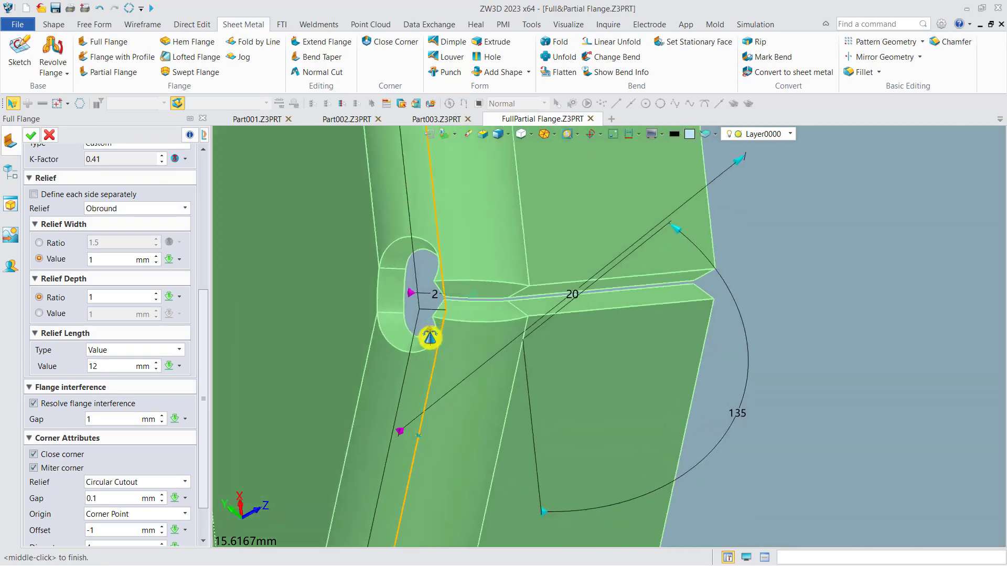
Step: Try the Rectangular Cutout and U Cutout corner reliefs on the two-edge flange
{"action": "left_click", "coordinate": [153, 481]}
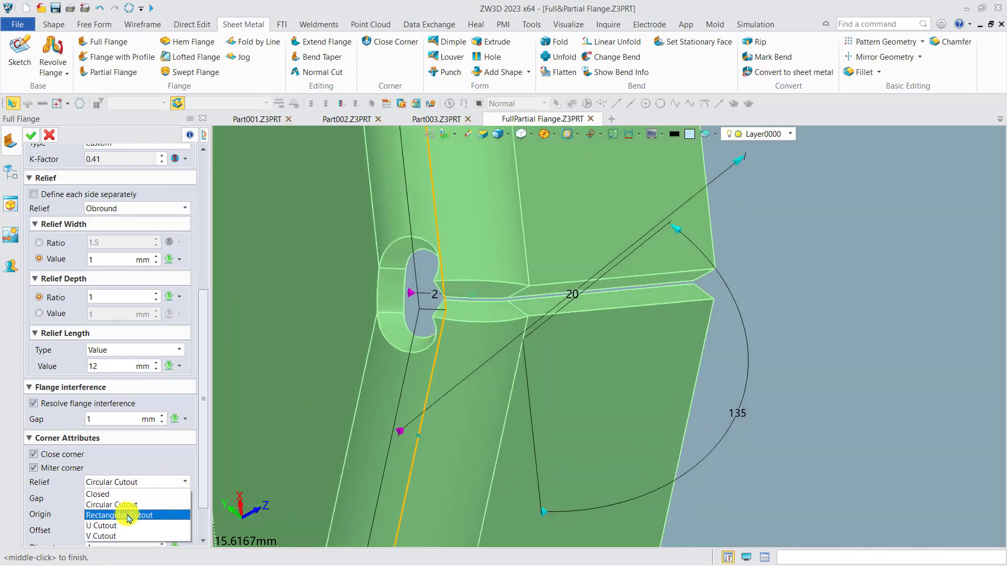
{"action": "left_click", "coordinate": [124, 515]}
{"action": "right_click_drag", "start_coordinate": [360, 341], "coordinate": [344, 355]}
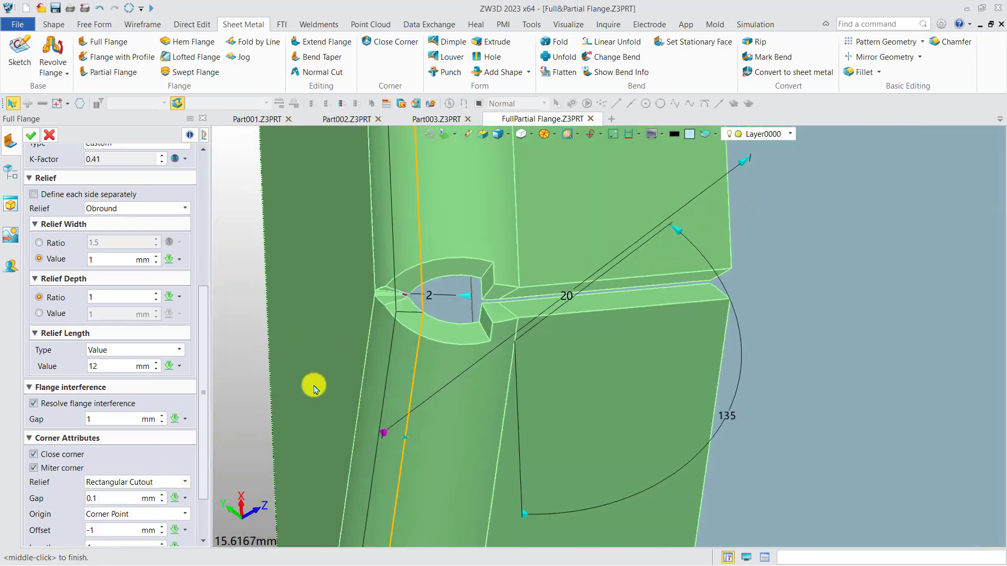
{"action": "left_click", "coordinate": [153, 481]}
{"action": "left_click", "coordinate": [124, 526]}
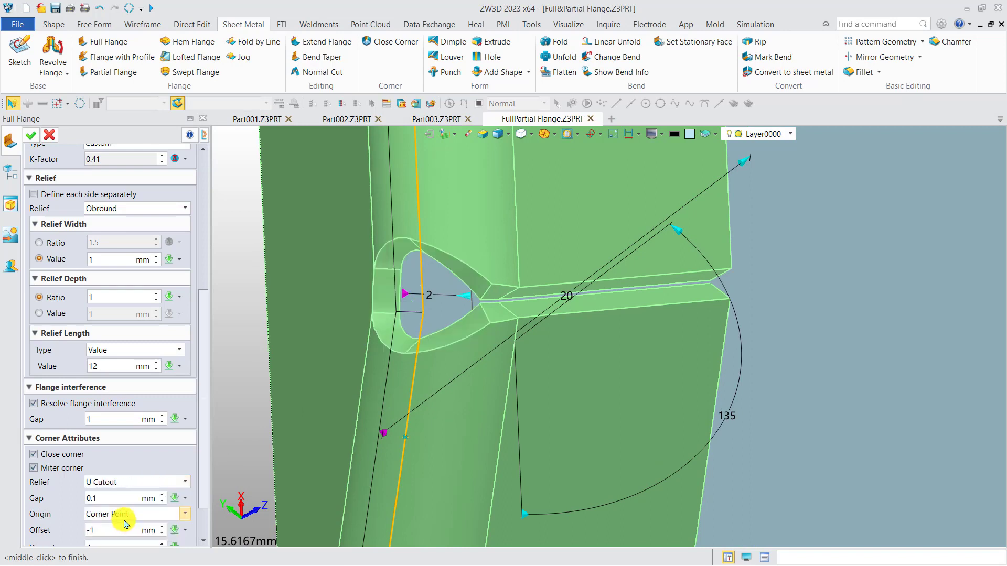
Step: Set the two-edge flange's corner relief to V Cutout and bring its parameters into view
{"action": "left_click", "coordinate": [138, 485]}
{"action": "left_click", "coordinate": [124, 531]}
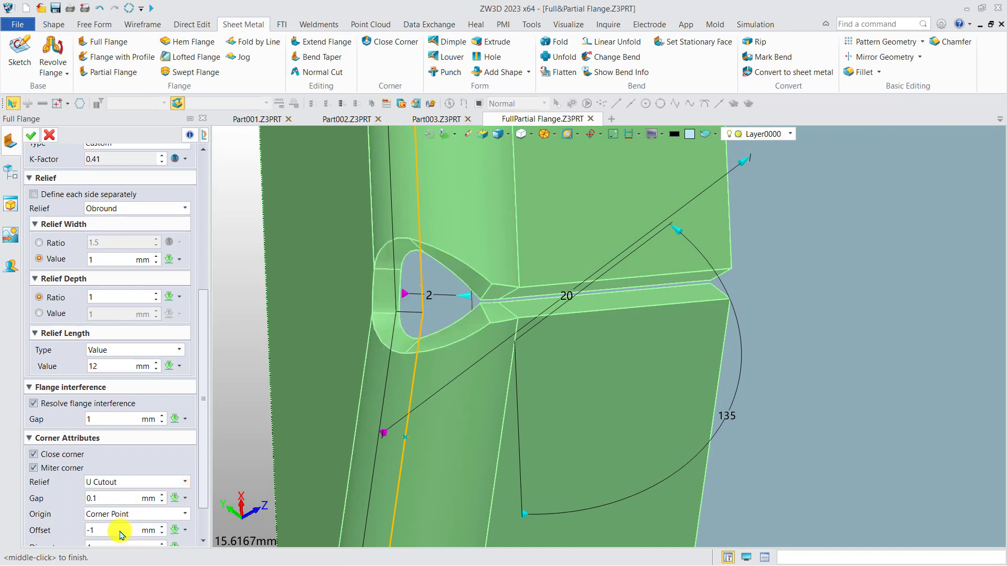
{"action": "left_click_drag", "start_coordinate": [203, 461], "coordinate": [202, 505]}
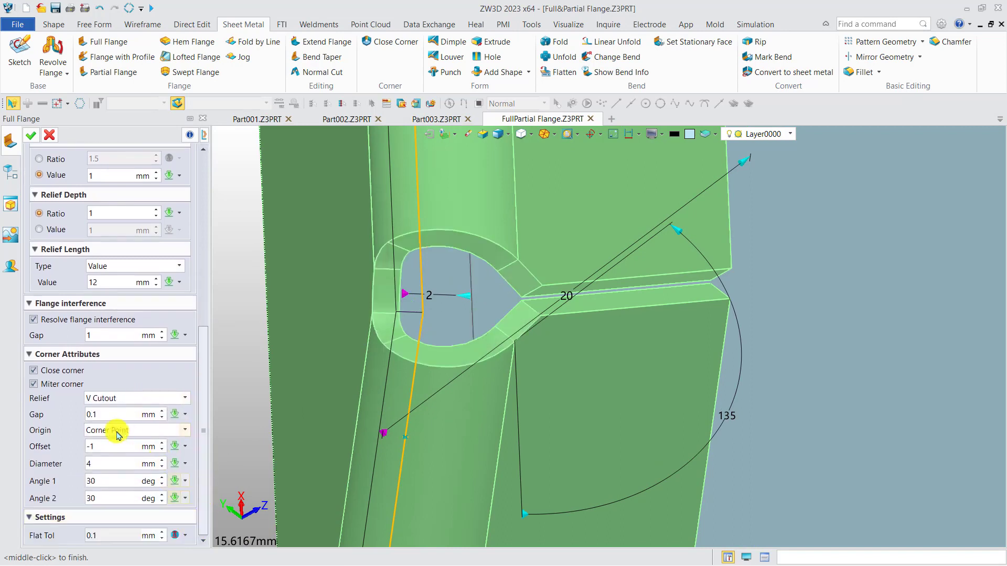
Step: Set the V Cutout's diameter to 3 mm and offset to 0 mm, and apply the flange edit
{"action": "left_click", "coordinate": [104, 467]}
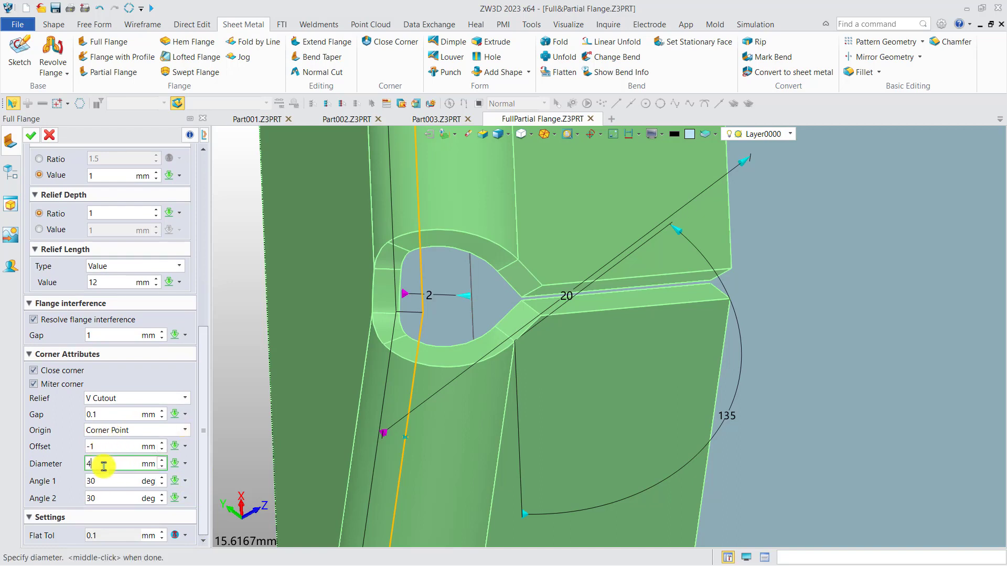
{"action": "scroll", "coordinate": [104, 466], "scroll_direction": "up", "scroll_amount": 1}
{"action": "scroll", "coordinate": [103, 467], "scroll_direction": "down", "scroll_amount": 1}
{"action": "scroll", "coordinate": [104, 466], "scroll_direction": "down", "scroll_amount": 1}
{"action": "left_click", "coordinate": [111, 443]}
{"action": "scroll", "coordinate": [112, 445], "scroll_direction": "up", "scroll_amount": 1}
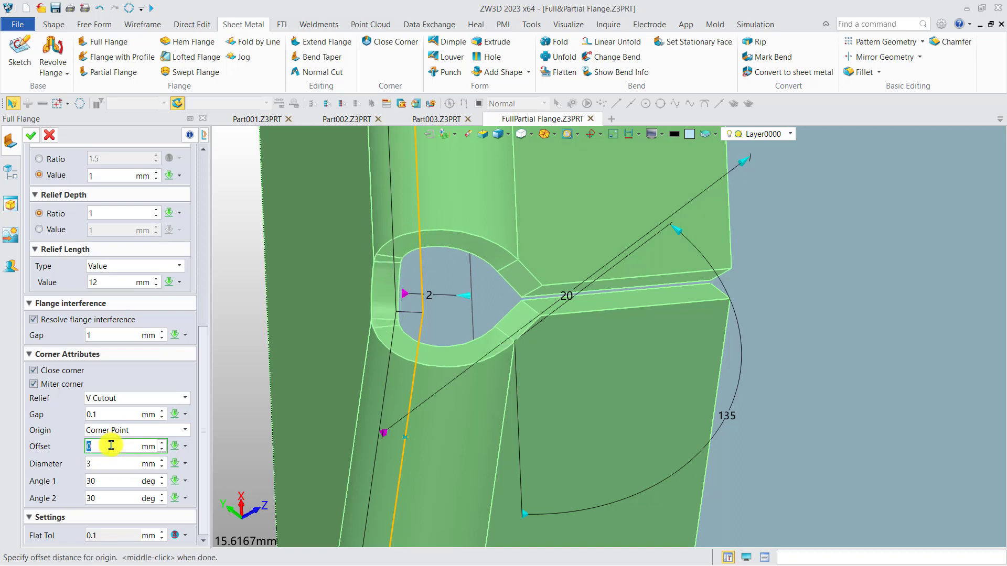
{"action": "left_click", "coordinate": [107, 482]}
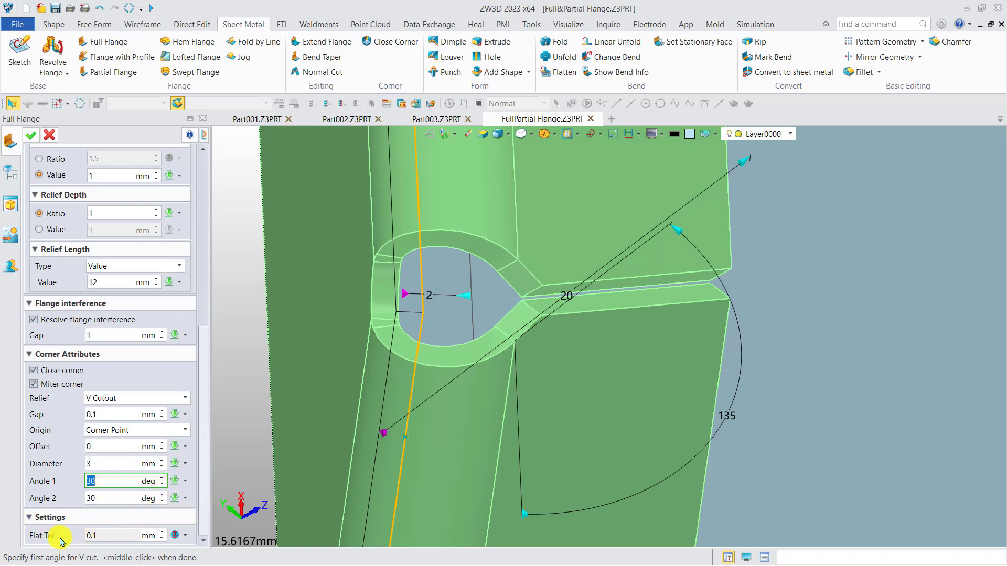
{"action": "left_click", "coordinate": [32, 136]}
Step: Start a Partial Flange on the base plate's free long edge, between the unfolded flange and the rounded corner
{"action": "middle_click_drag", "start_coordinate": [333, 287], "coordinate": [414, 274]}
{"action": "scroll", "coordinate": [446, 289], "scroll_direction": "down", "scroll_amount": 3}
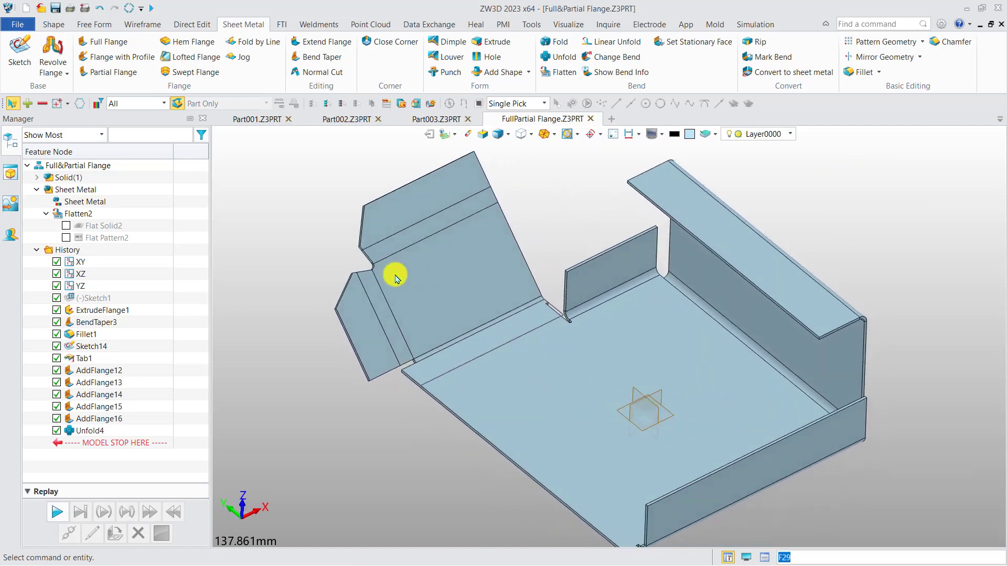
{"action": "middle_click_drag", "start_coordinate": [300, 218], "coordinate": [277, 180]}
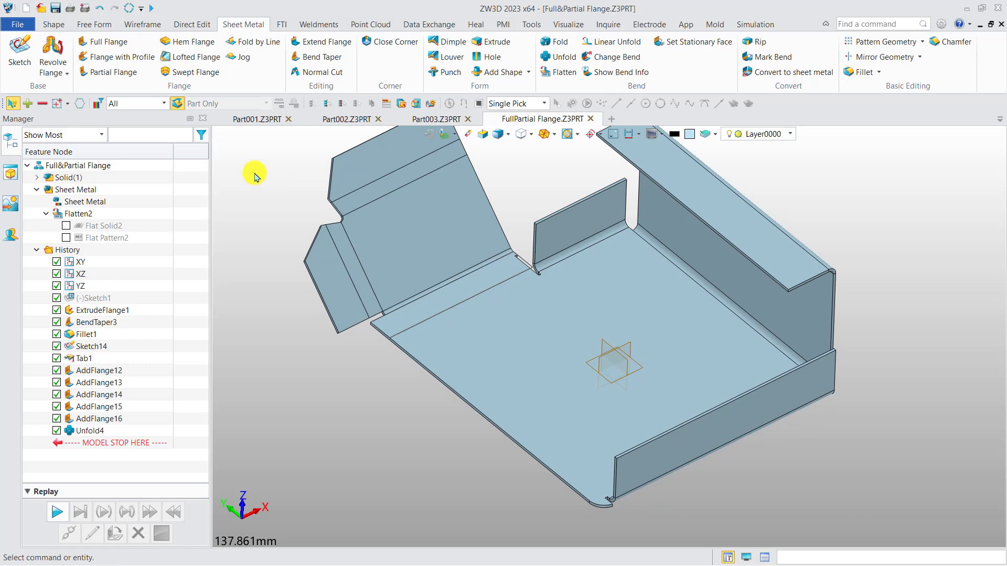
{"action": "left_click", "coordinate": [114, 72]}
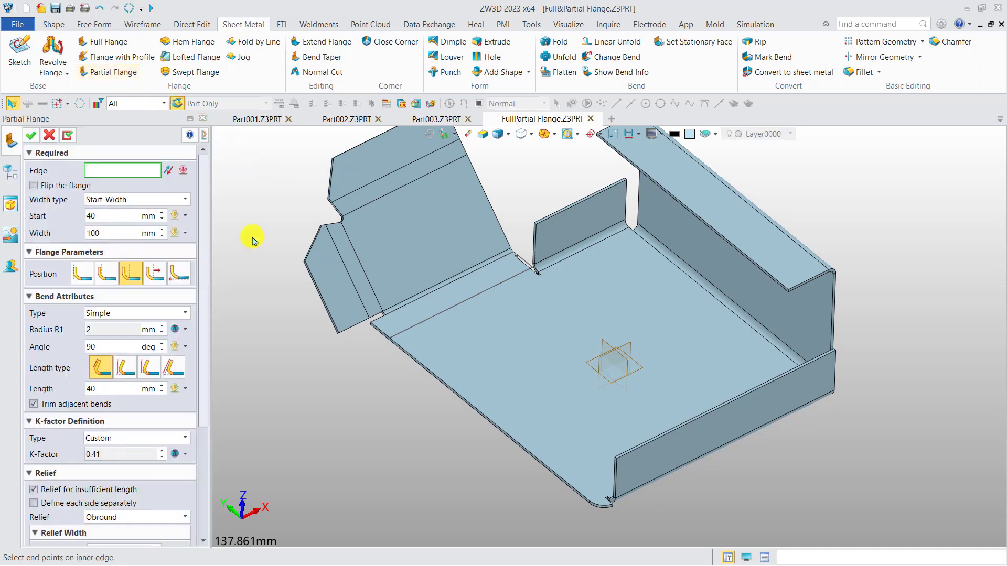
{"action": "middle_click_drag", "start_coordinate": [246, 231], "coordinate": [234, 211]}
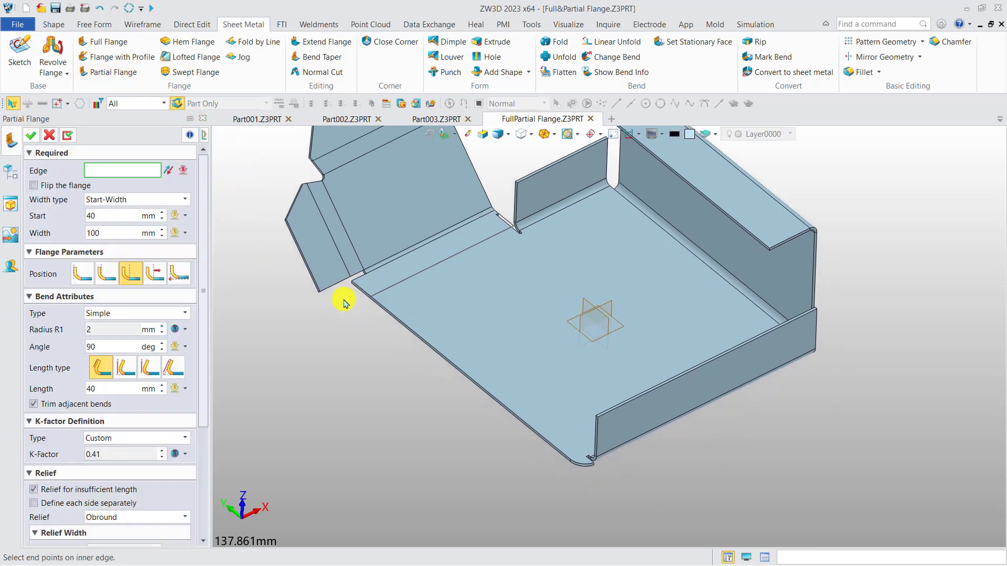
{"action": "scroll", "coordinate": [478, 394], "scroll_direction": "up", "scroll_amount": 4}
{"action": "left_click", "coordinate": [488, 377]}
{"action": "middle_click_drag", "start_coordinate": [491, 383], "coordinate": [569, 384]}
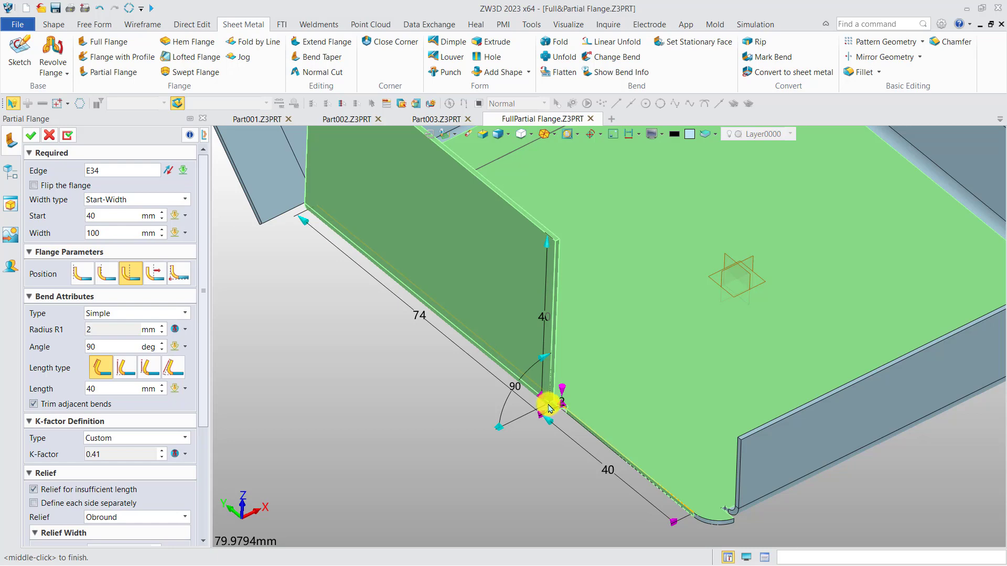
Step: Set the partial flange's width type to Start-End, with an end distance of about 50.8 mm and start distance of about 1.4 mm
{"action": "left_click", "coordinate": [170, 205]}
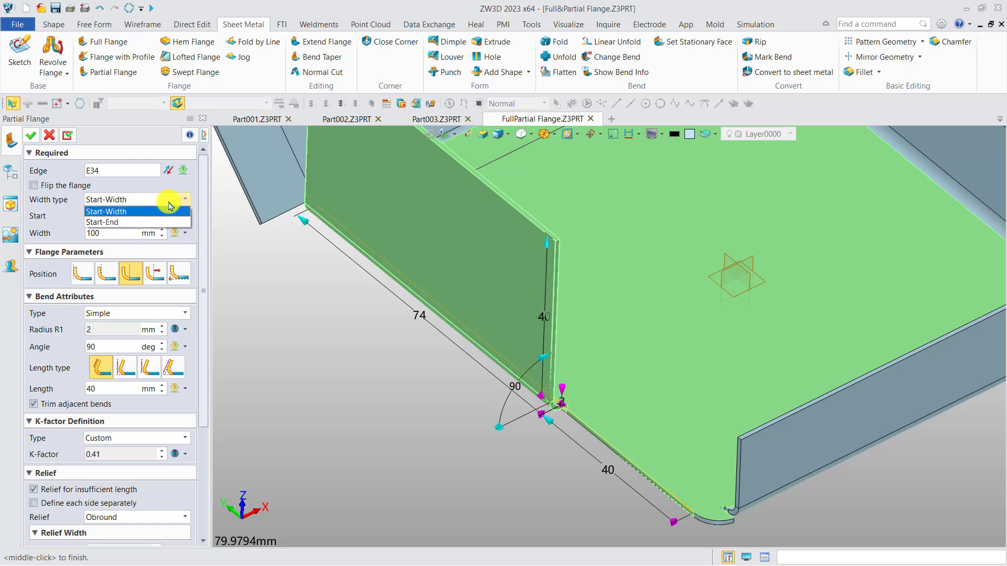
{"action": "left_click", "coordinate": [142, 221]}
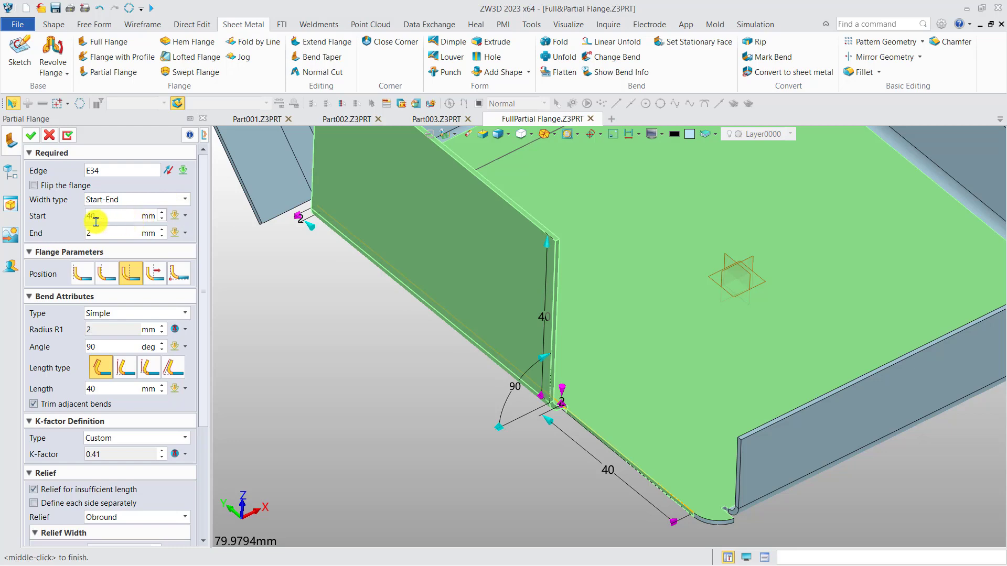
{"action": "left_click_drag", "start_coordinate": [311, 232], "coordinate": [444, 394]}
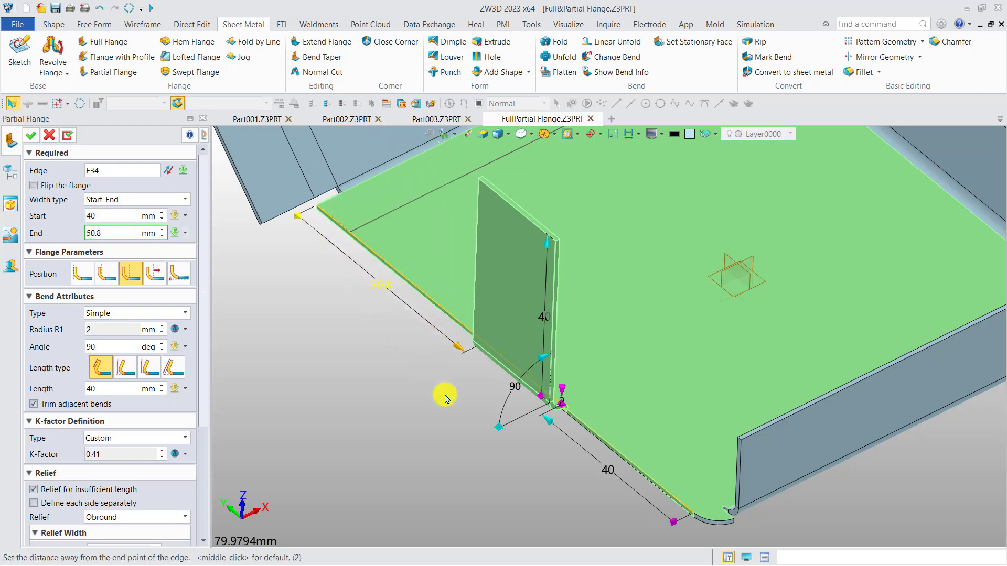
{"action": "left_click_drag", "start_coordinate": [549, 424], "coordinate": [656, 551]}
{"action": "scroll", "coordinate": [586, 480], "scroll_direction": "up", "scroll_amount": 2}
{"action": "middle_click_drag", "start_coordinate": [587, 478], "coordinate": [477, 389]}
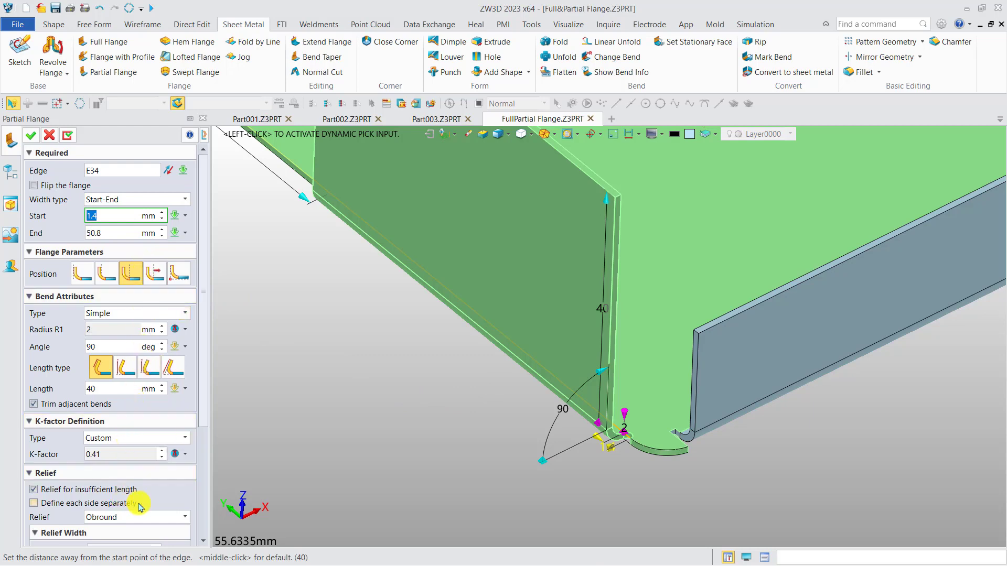
Step: Turn Relief for insufficient length off and back on to compare the relief at the flange's start
{"action": "scroll", "coordinate": [191, 447], "scroll_direction": "down", "scroll_amount": 5}
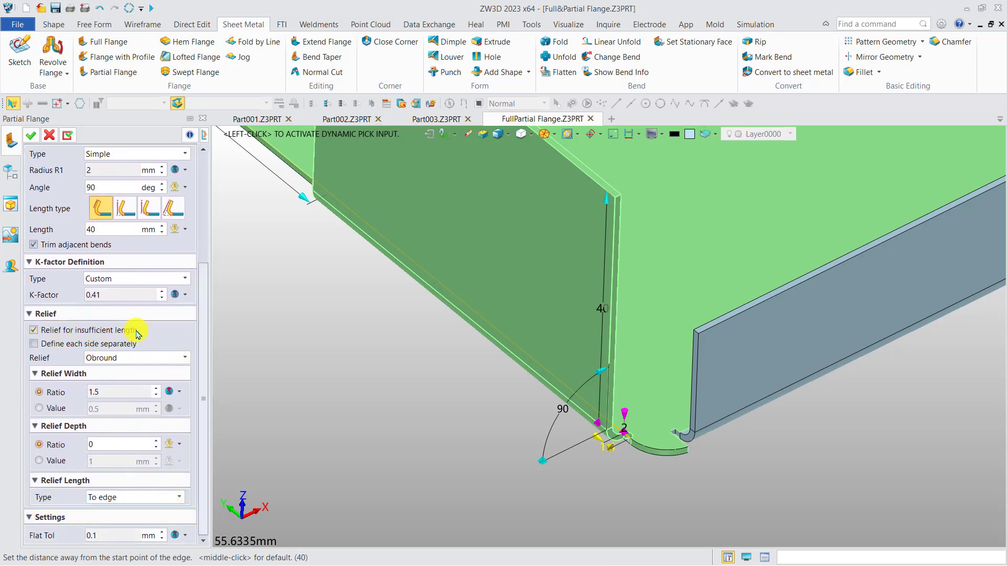
{"action": "scroll", "coordinate": [627, 448], "scroll_direction": "up", "scroll_amount": 5}
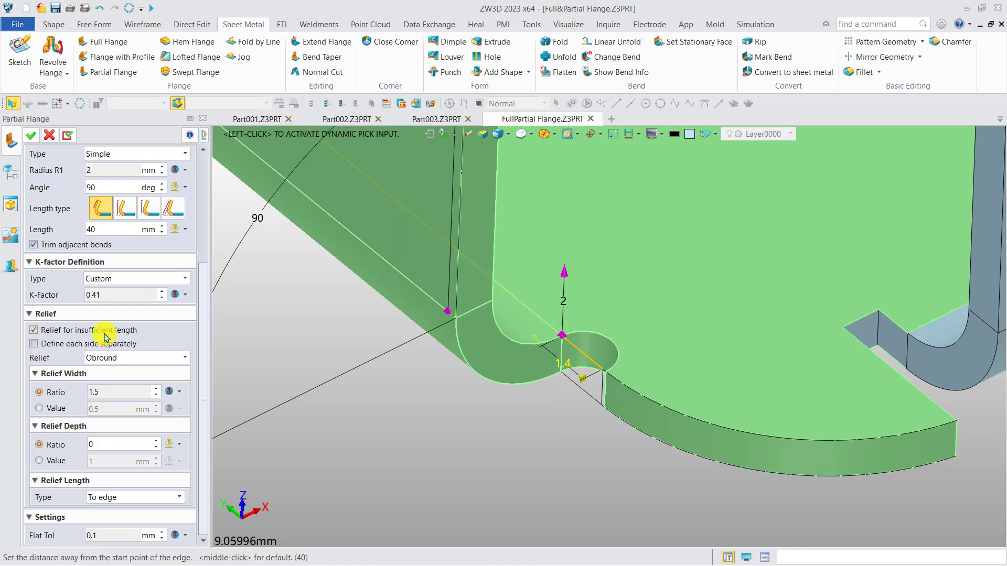
{"action": "left_click", "coordinate": [34, 330]}
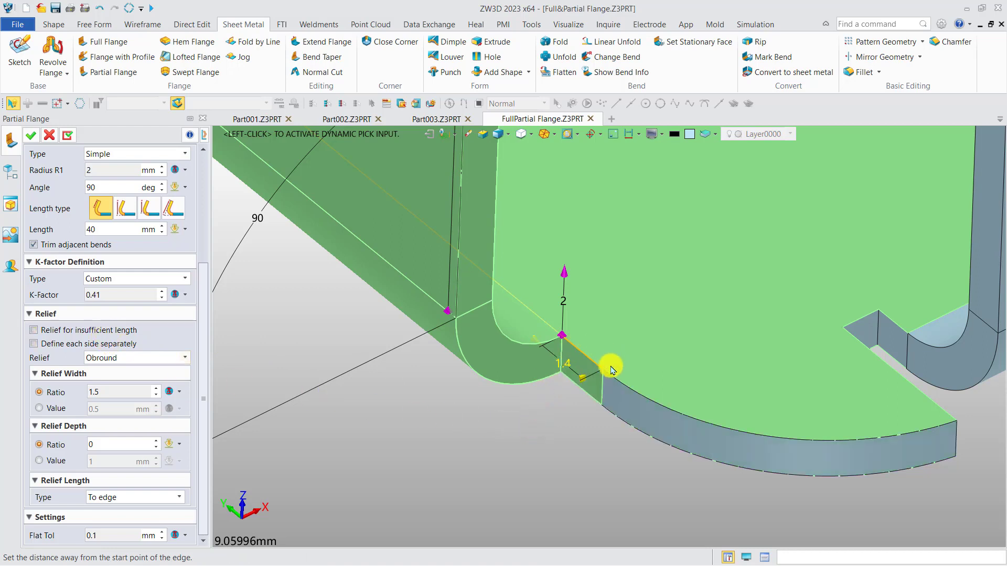
{"action": "left_click", "coordinate": [121, 333]}
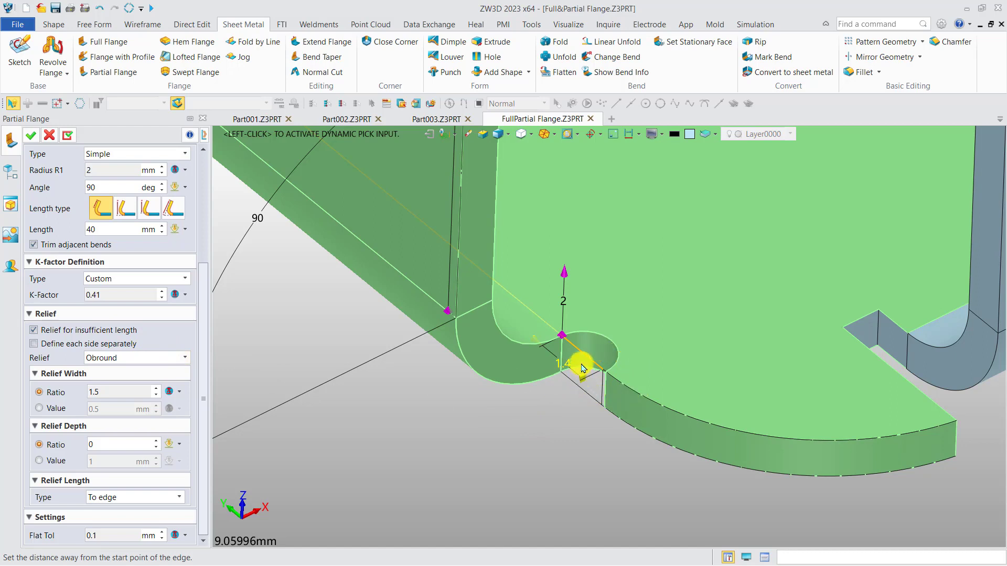
Step: Reduce the start distance to about 0.686 mm, compare Relief for insufficient length off and on, and create the partial flange
{"action": "left_click_drag", "start_coordinate": [536, 340], "coordinate": [562, 357]}
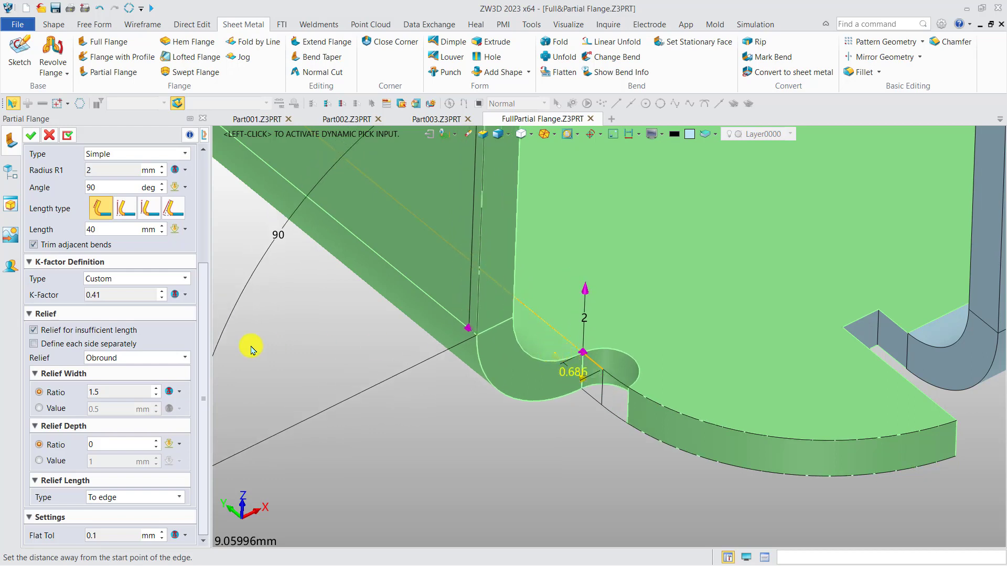
{"action": "left_click", "coordinate": [33, 330]}
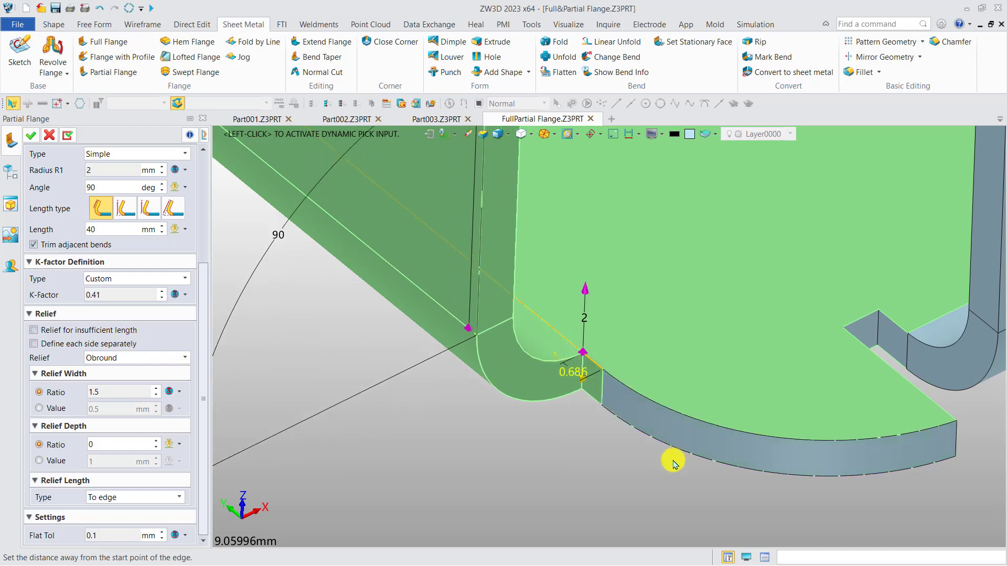
{"action": "left_click", "coordinate": [118, 332]}
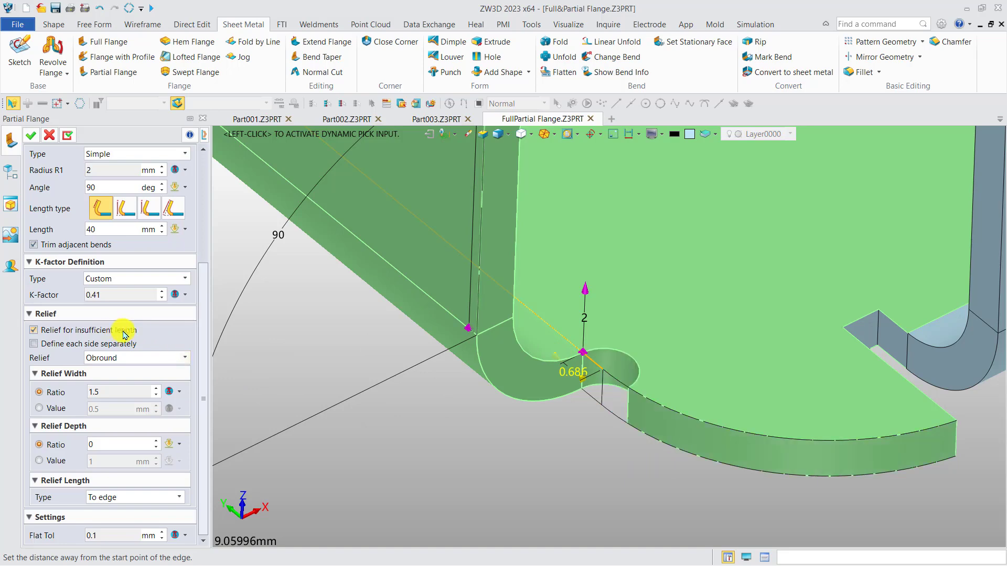
{"action": "left_click", "coordinate": [31, 139]}
{"action": "scroll", "coordinate": [595, 364], "scroll_direction": "down", "scroll_amount": 15}
{"action": "middle_click_drag", "start_coordinate": [597, 328], "coordinate": [556, 407]}
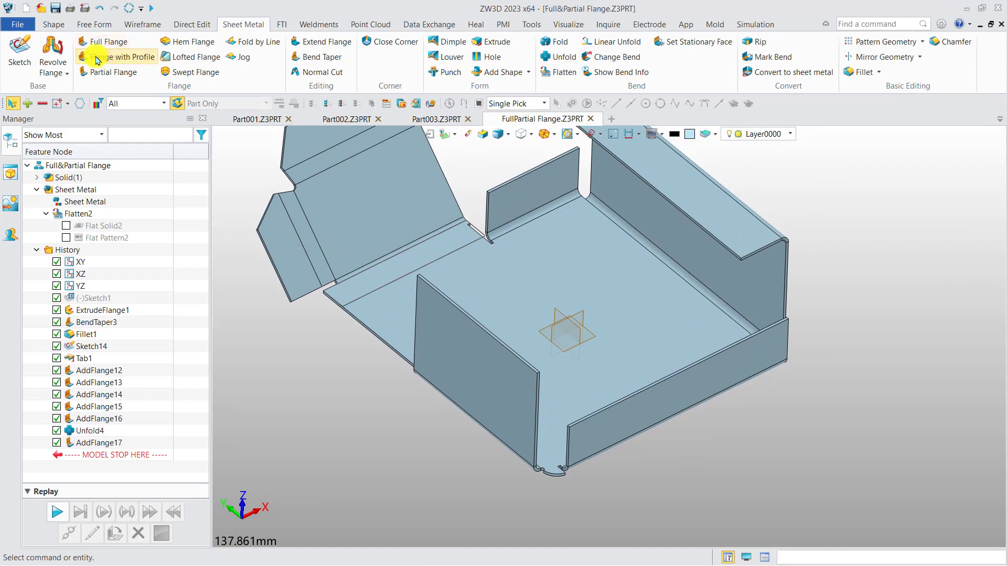
Step: Open the part file flange with profile.Z3PRT from the 1. Flanges folder and look over the model
{"action": "left_click", "coordinate": [41, 7]}
{"action": "double_click", "coordinate": [360, 194]}
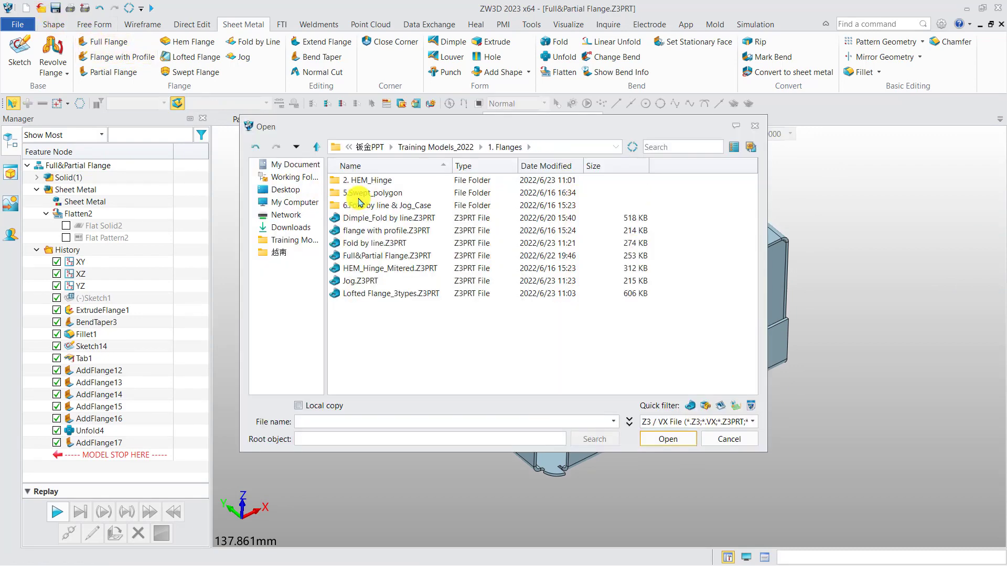
{"action": "double_click", "coordinate": [367, 231]}
{"action": "right_click_drag", "start_coordinate": [393, 271], "coordinate": [448, 322]}
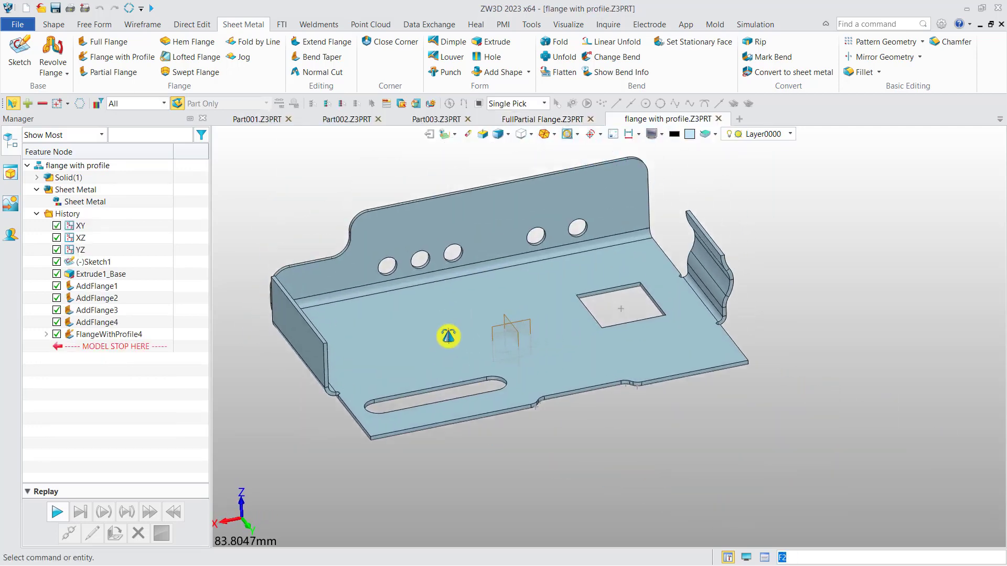
Step: Highlight FlangeWithProfile4 from the history to examine the perforated flange it produced, and clear the selection
{"action": "left_click", "coordinate": [118, 336]}
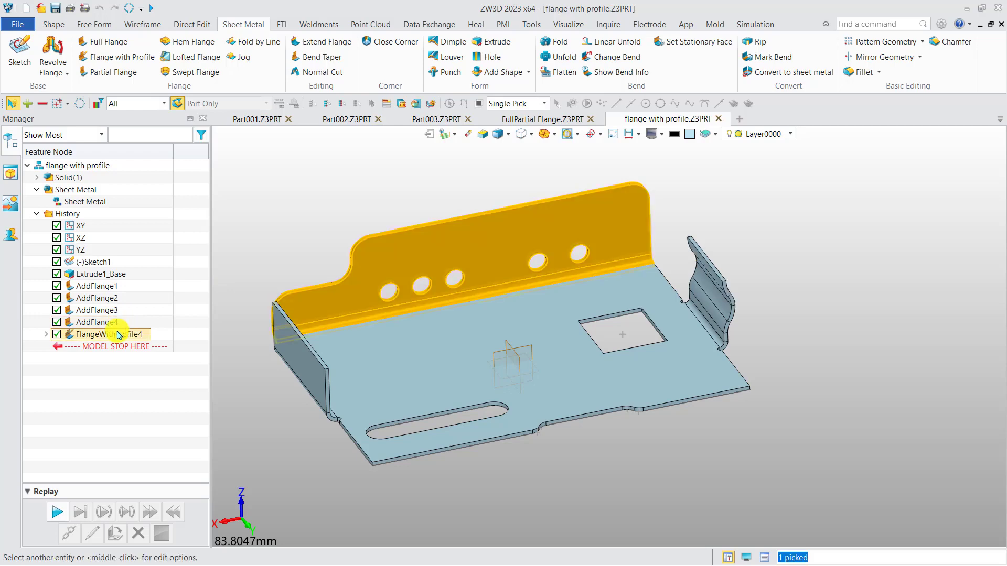
{"action": "key", "text": "Escape"}
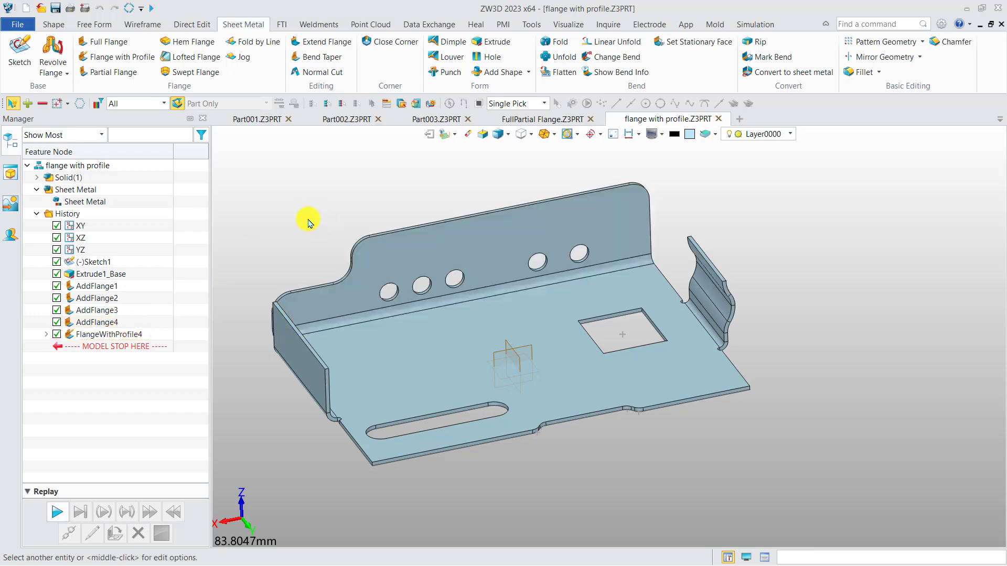
{"action": "mouse_move", "coordinate": [343, 319]}
{"action": "middle_mouse_down"}
{"action": "mouse_move", "coordinate": [287, 310]}
{"action": "mouse_move", "coordinate": [281, 319]}
{"action": "mouse_move", "coordinate": [319, 300]}
{"action": "mouse_move", "coordinate": [278, 332]}
{"action": "mouse_move", "coordinate": [341, 336]}
{"action": "middle_mouse_up"}
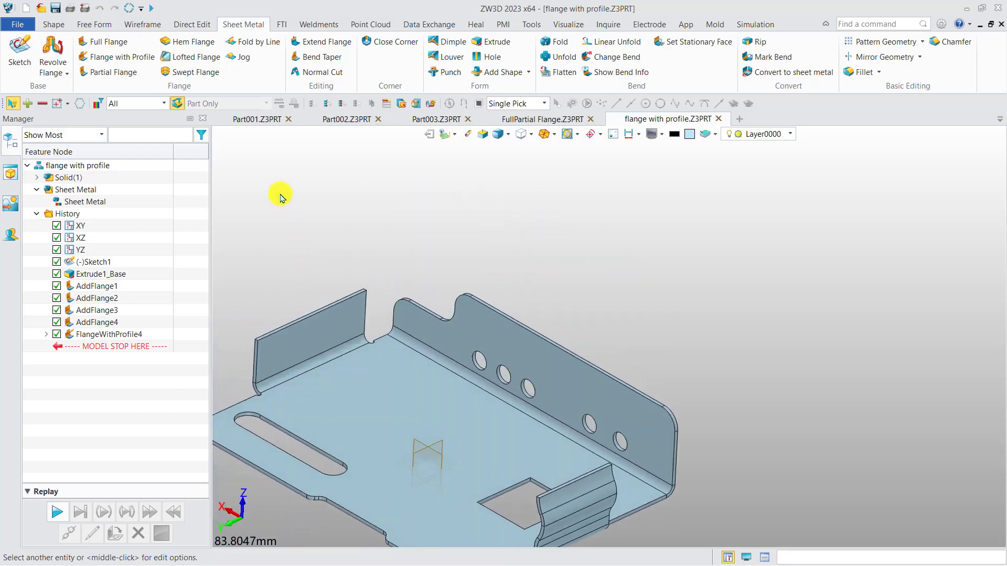
Step: Begin a Flange with Profile on the inner upper edge of the short upright flange and open its profile for editing
{"action": "left_click", "coordinate": [132, 57]}
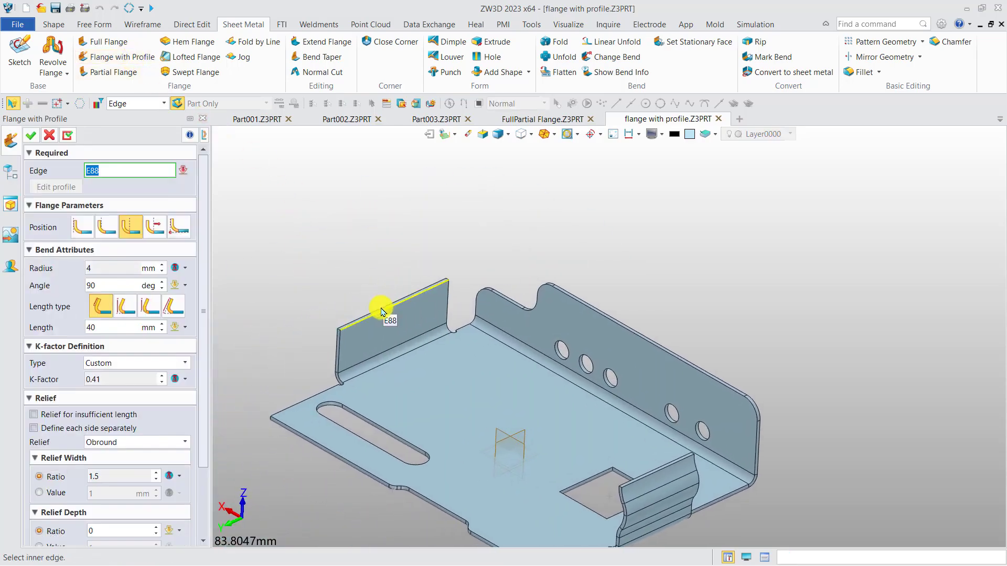
{"action": "left_click", "coordinate": [376, 309]}
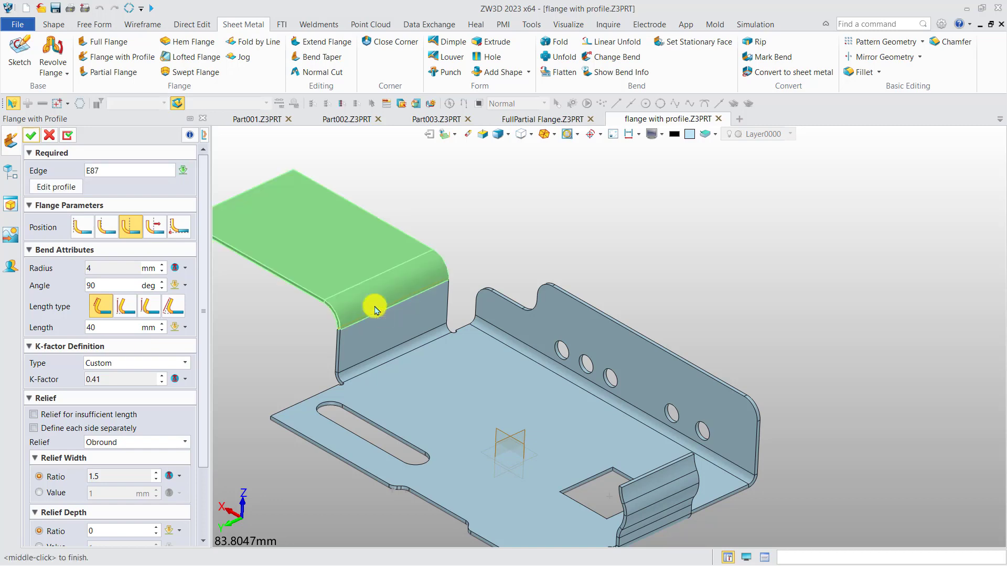
{"action": "middle_click_drag", "start_coordinate": [397, 279], "coordinate": [458, 283]}
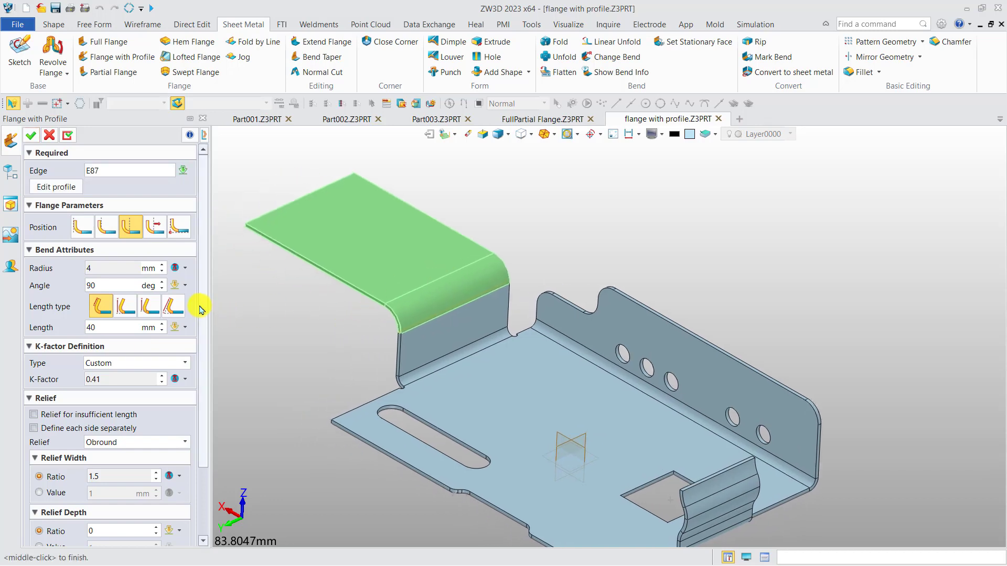
{"action": "left_click", "coordinate": [53, 188]}
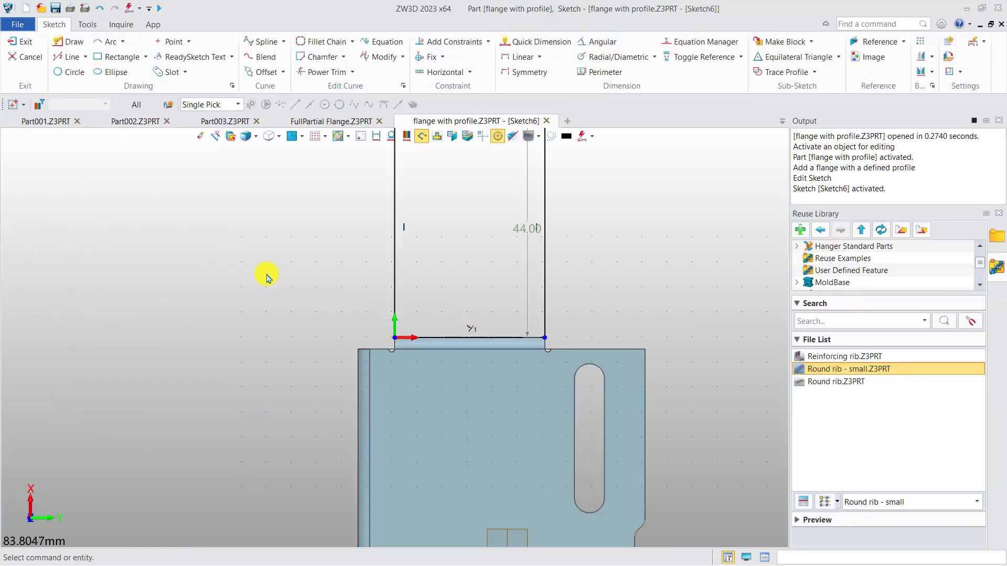
Step: Pull the flange profile's outer line inward and set the profile height to 15 mm
{"action": "left_click_drag", "start_coordinate": [488, 215], "coordinate": [487, 324]}
{"action": "left_click", "coordinate": [488, 324]}
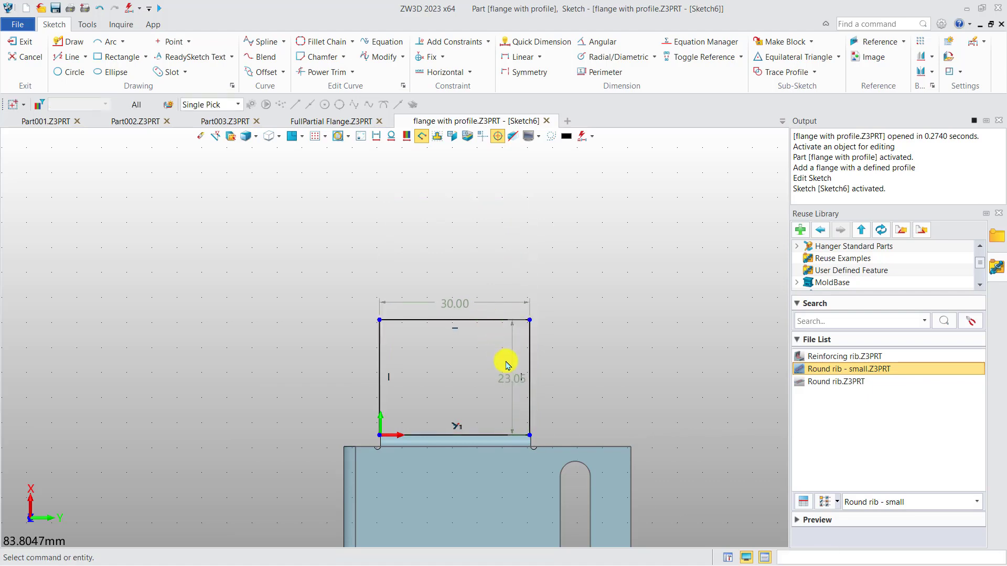
{"action": "scroll", "coordinate": [511, 368], "scroll_direction": "up", "scroll_amount": 2}
{"action": "double_click", "coordinate": [513, 384]}
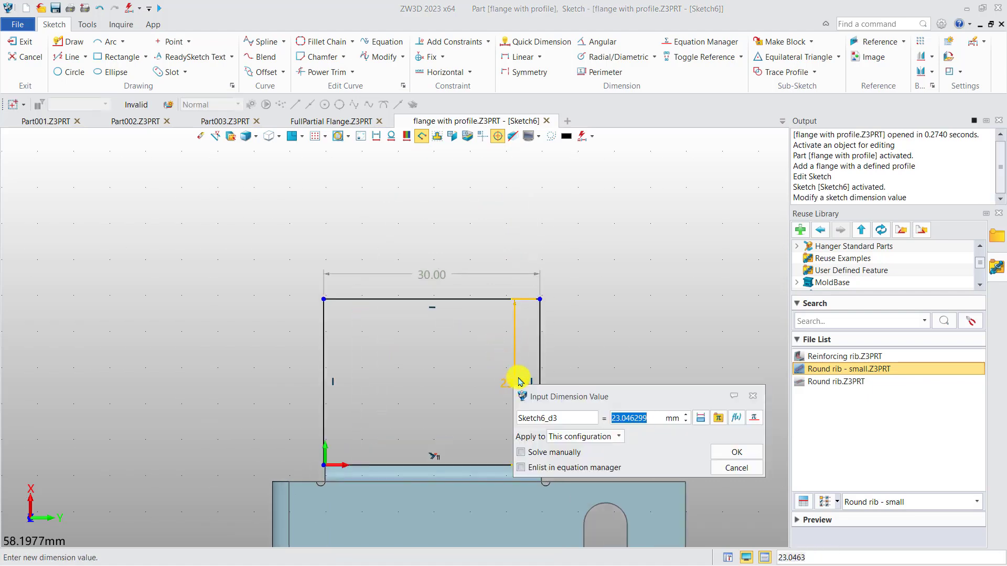
{"action": "type", "text": "15"}
{"action": "key", "text": "Return"}
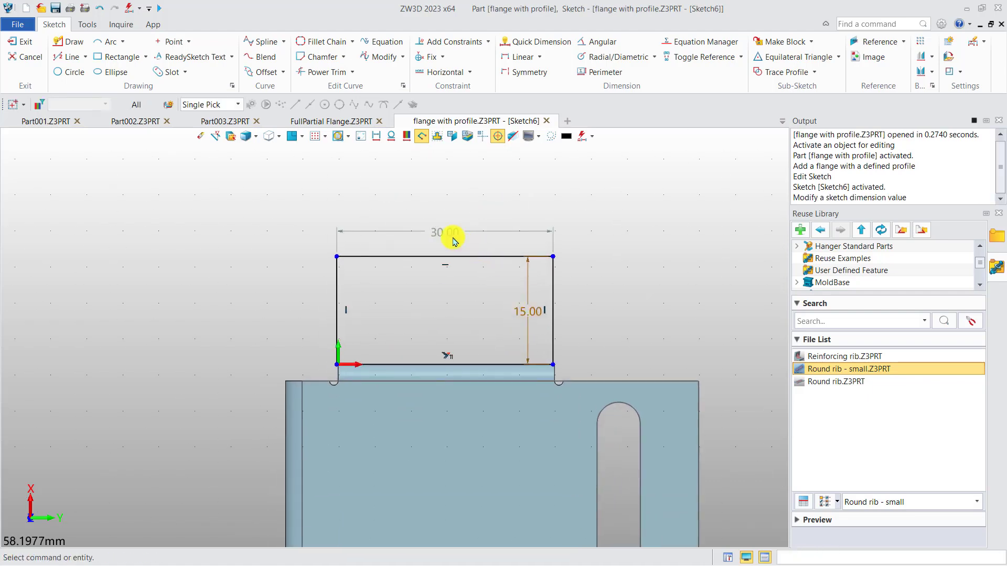
Step: Narrow the profile to about 22.65 mm by moving its left vertical line away from the sketch origin
{"action": "middle_click_drag", "start_coordinate": [446, 234], "coordinate": [457, 209]}
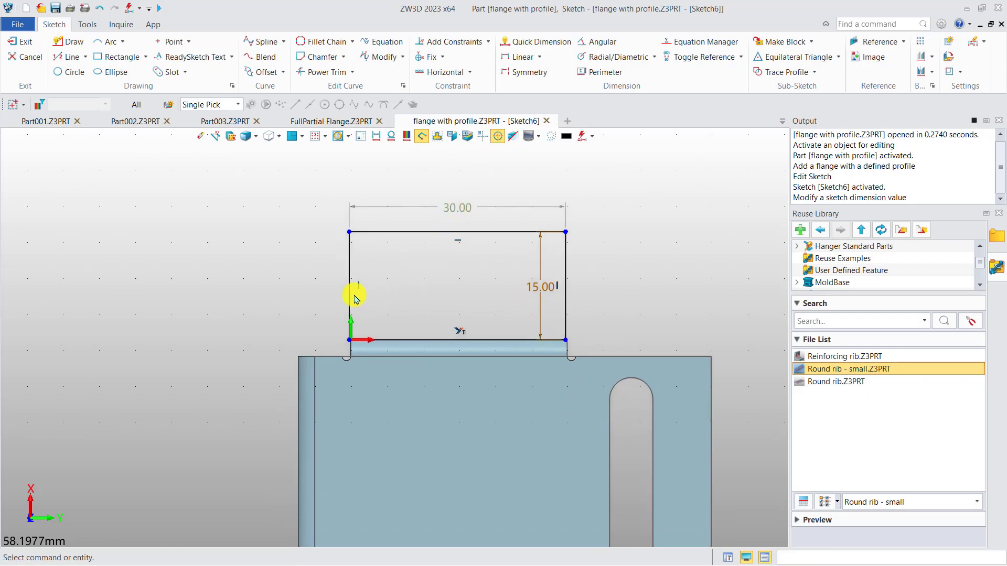
{"action": "left_click_drag", "start_coordinate": [351, 292], "coordinate": [402, 308]}
{"action": "scroll", "coordinate": [600, 238], "scroll_direction": "up", "scroll_amount": 1}
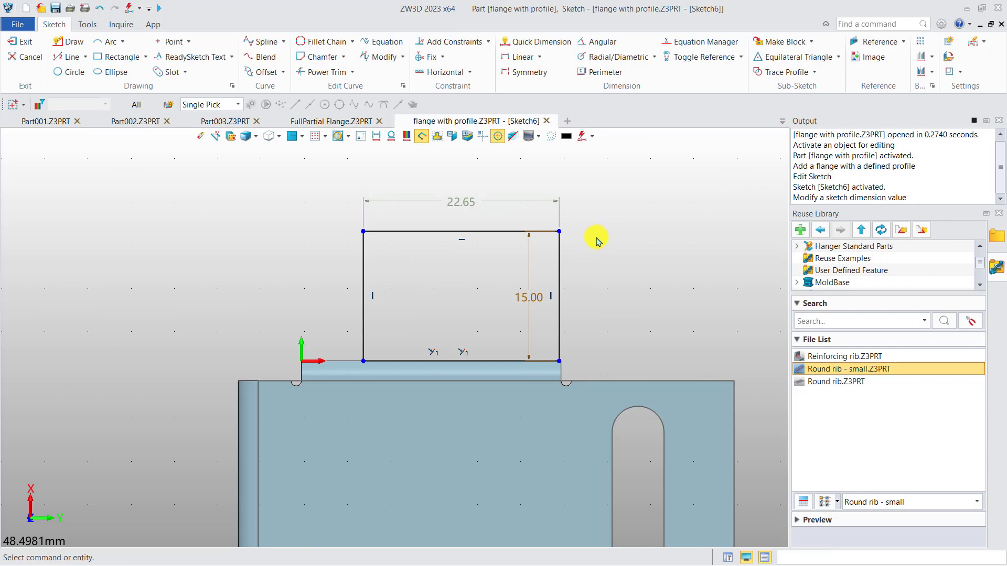
Step: Round the profile's two outer corners with a 5 mm Fillet Chain and set the profile width to 22.5 mm
{"action": "left_click", "coordinate": [323, 41]}
{"action": "left_click", "coordinate": [408, 232]}
{"action": "left_click", "coordinate": [696, 209]}
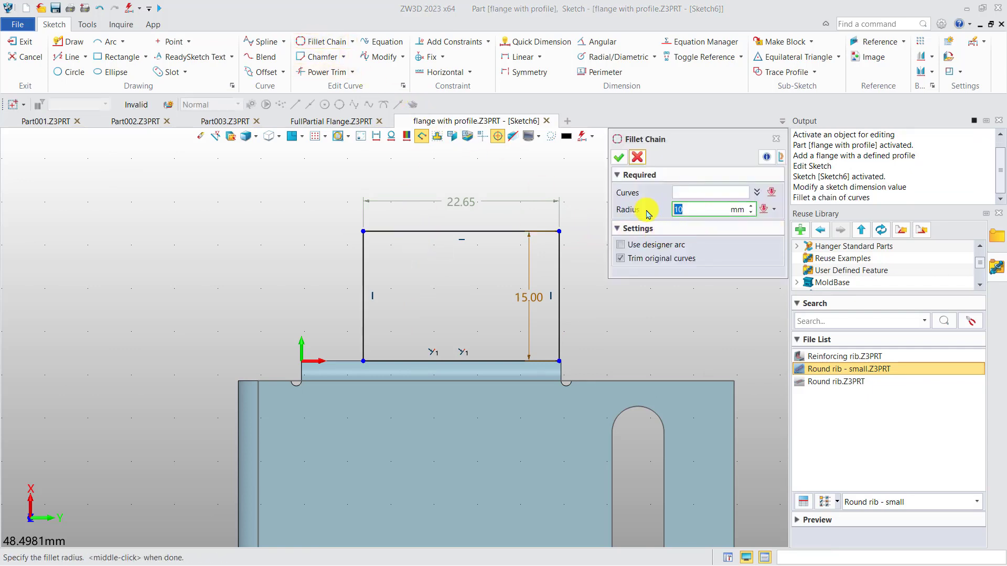
{"action": "left_click", "coordinate": [684, 192]}
{"action": "left_click_drag", "start_coordinate": [404, 221], "coordinate": [356, 259]}
{"action": "left_click", "coordinate": [555, 251]}
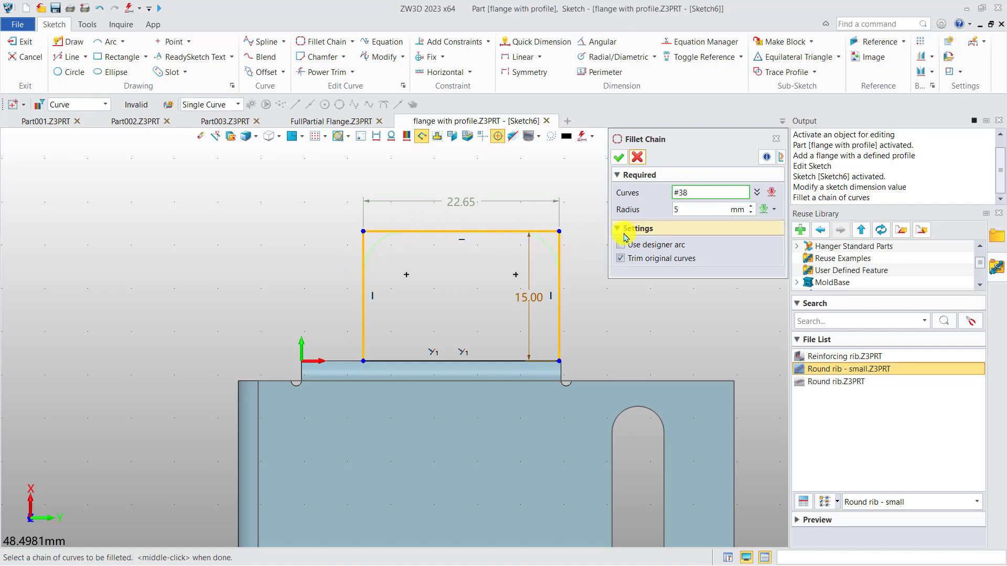
{"action": "left_click", "coordinate": [619, 157]}
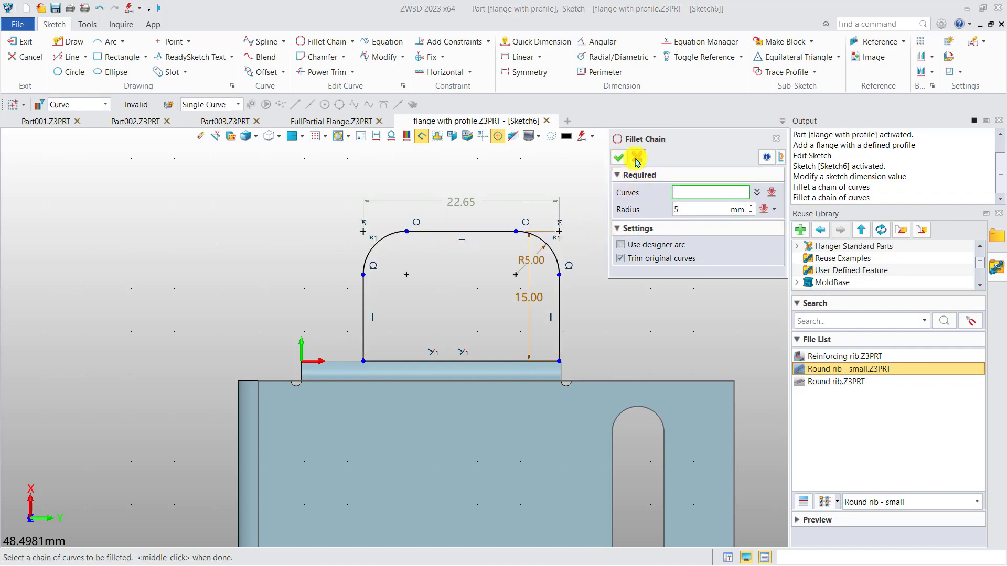
{"action": "left_click", "coordinate": [636, 158]}
{"action": "double_click", "coordinate": [462, 202]}
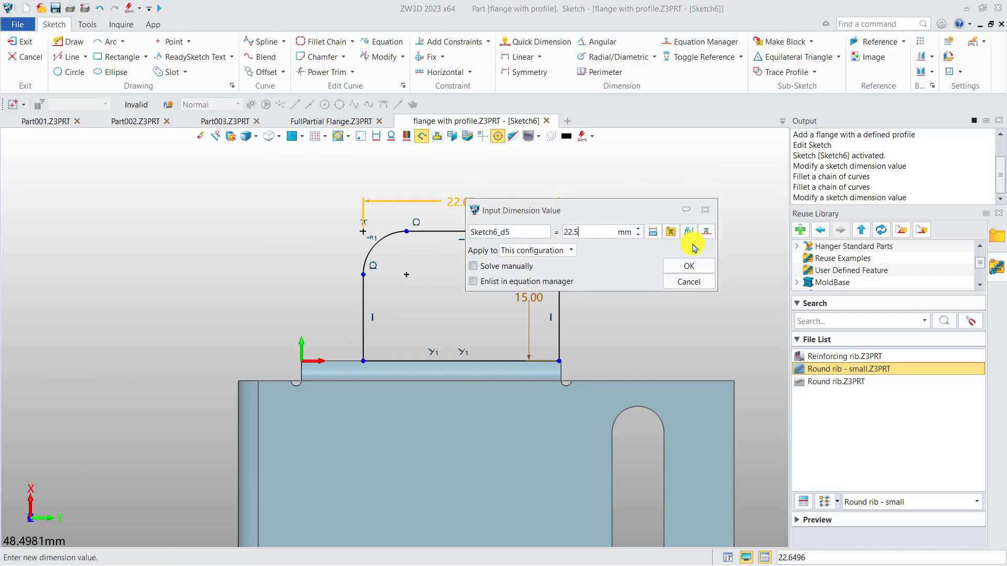
{"action": "key", "text": "Return"}
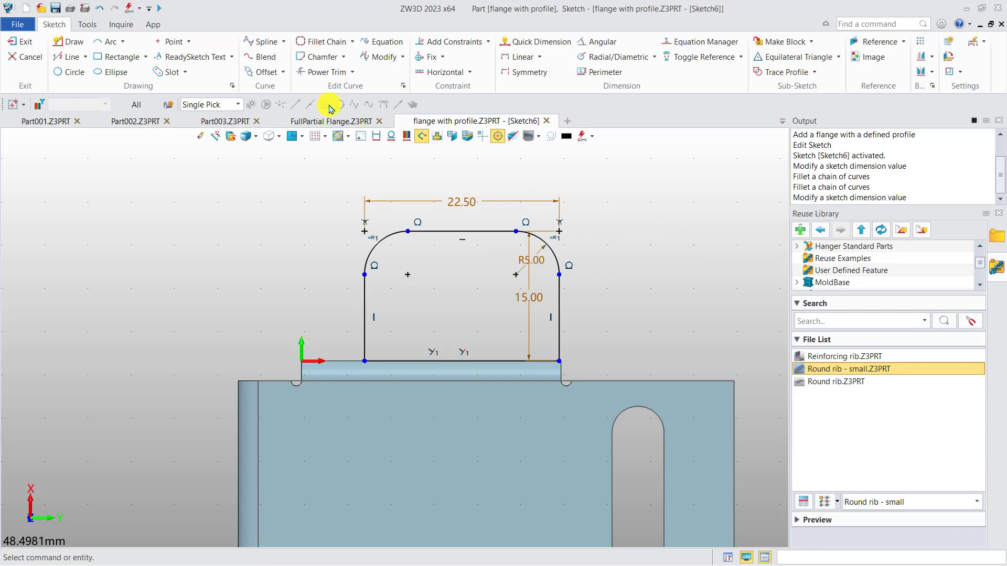
Step: Draw two circles of 2.5 mm radius, concentric with the profile's two corner fillets
{"action": "left_click", "coordinate": [67, 72]}
{"action": "scroll", "coordinate": [405, 278], "scroll_direction": "up", "scroll_amount": 2}
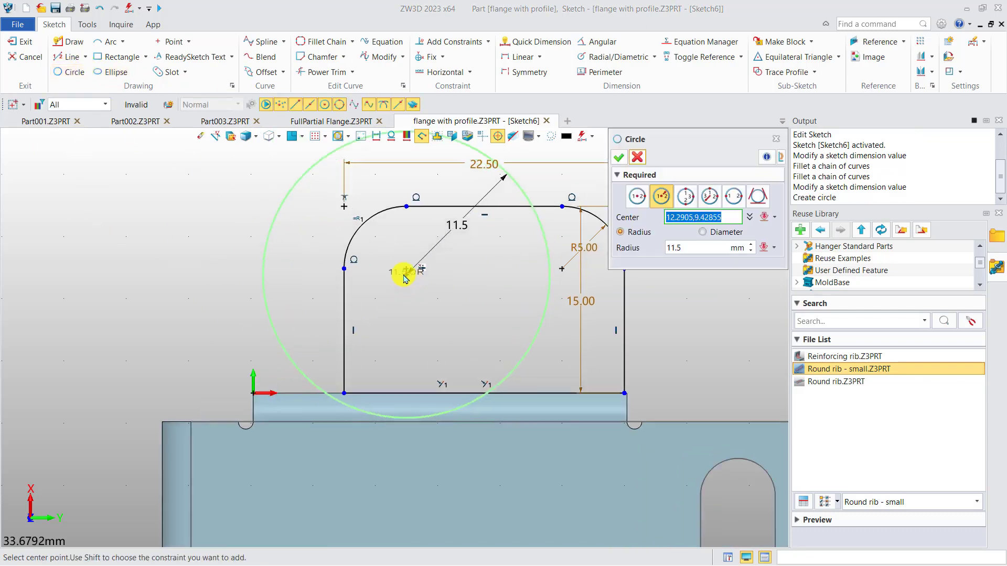
{"action": "left_click", "coordinate": [407, 270]}
{"action": "left_click", "coordinate": [681, 246]}
{"action": "type", "text": "2.5"}
{"action": "key", "text": "Return"}
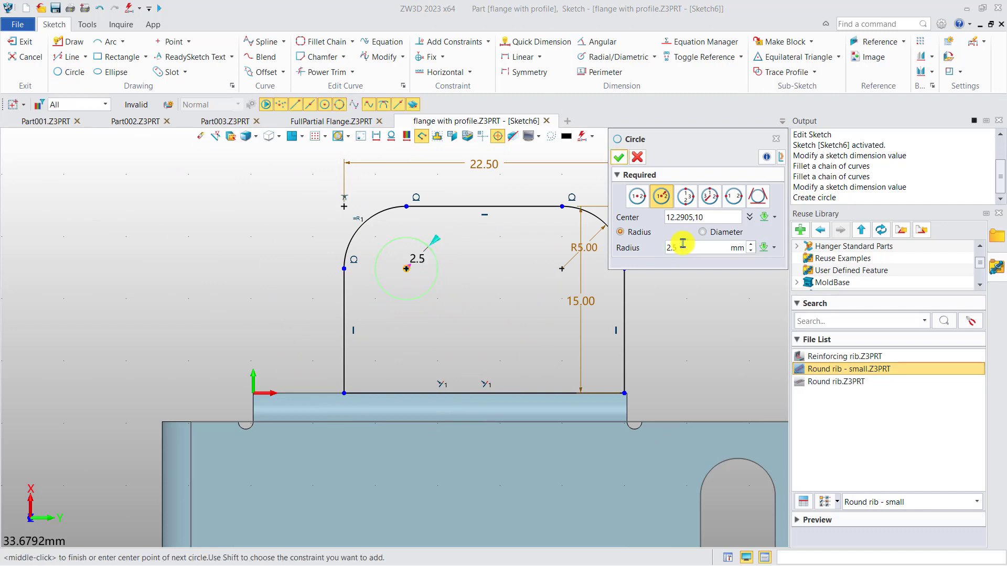
{"action": "left_click", "coordinate": [619, 158]}
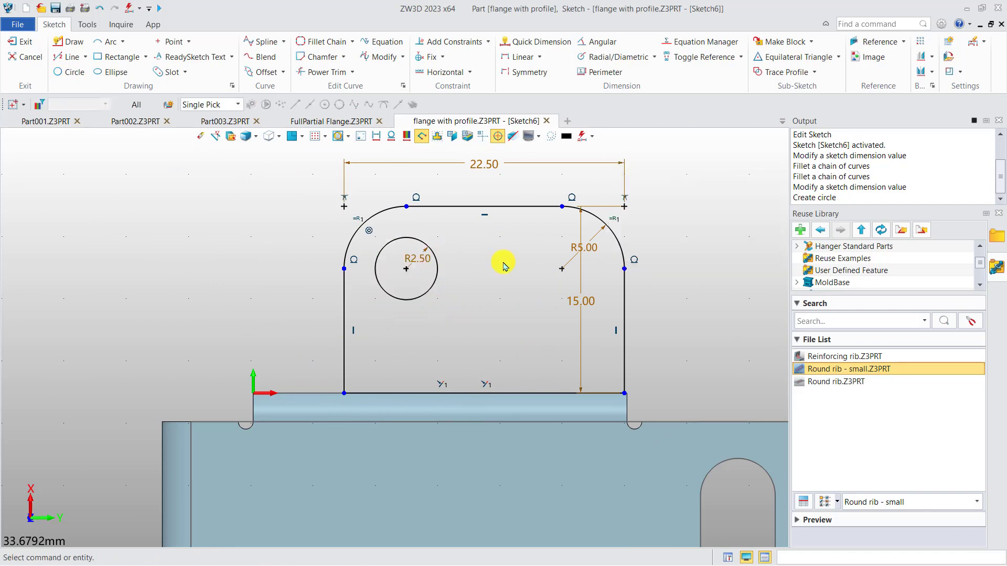
{"action": "left_click", "coordinate": [562, 269]}
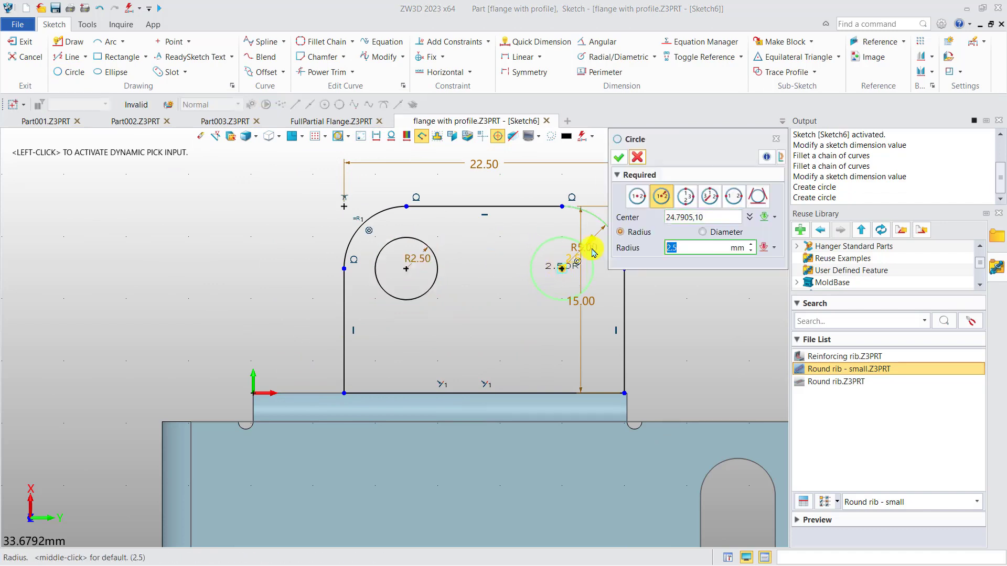
{"action": "left_click", "coordinate": [619, 157]}
Step: Exit the profile sketch, review the flange preview and its relief settings, and create the profiled flange
{"action": "middle_click_drag", "start_coordinate": [646, 225], "coordinate": [605, 220]}
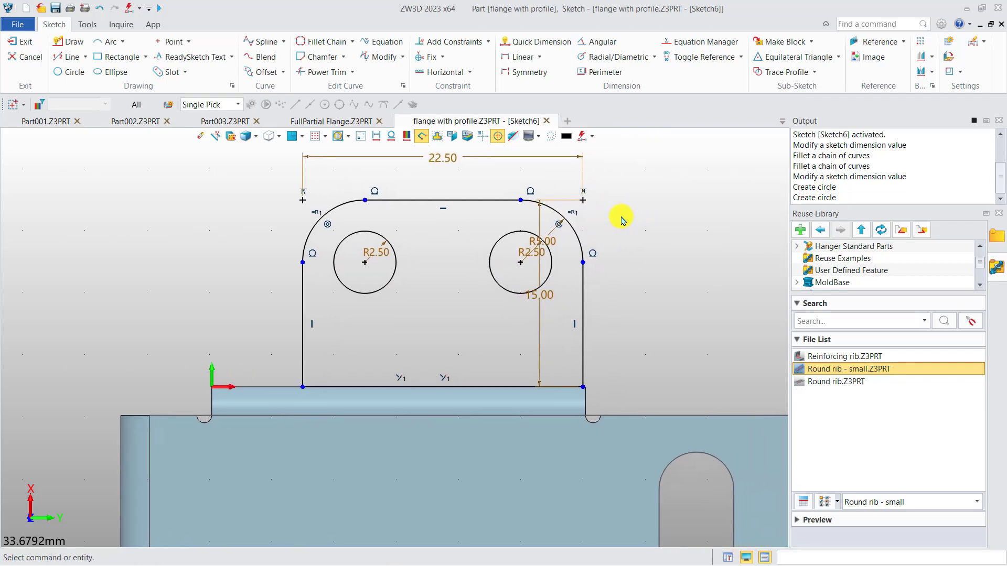
{"action": "right_click", "coordinate": [625, 208]}
{"action": "left_click", "coordinate": [677, 197]}
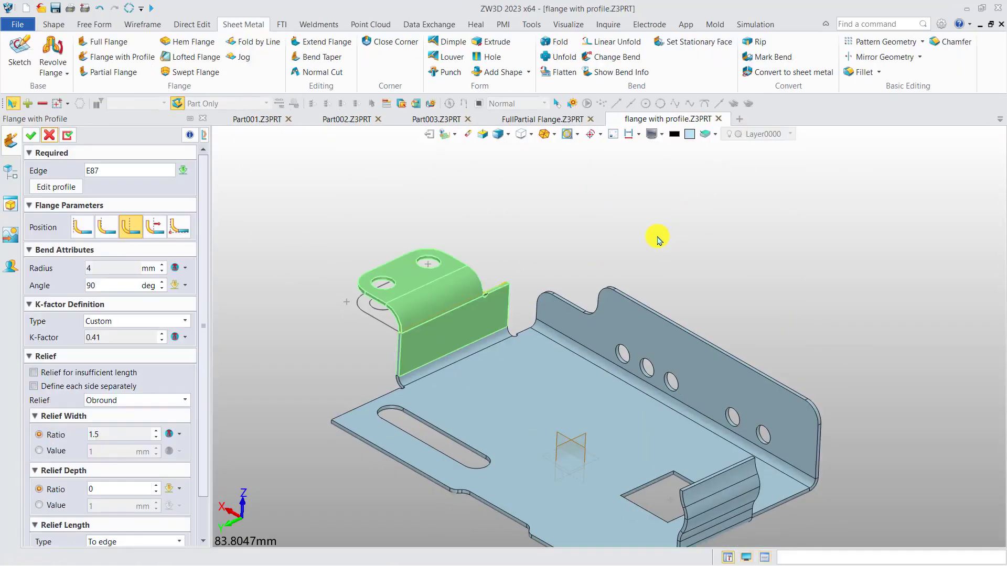
{"action": "right_click_drag", "start_coordinate": [581, 255], "coordinate": [531, 277]}
{"action": "scroll", "coordinate": [490, 297], "scroll_direction": "up", "scroll_amount": 3}
{"action": "right_click_drag", "start_coordinate": [479, 301], "coordinate": [500, 299]}
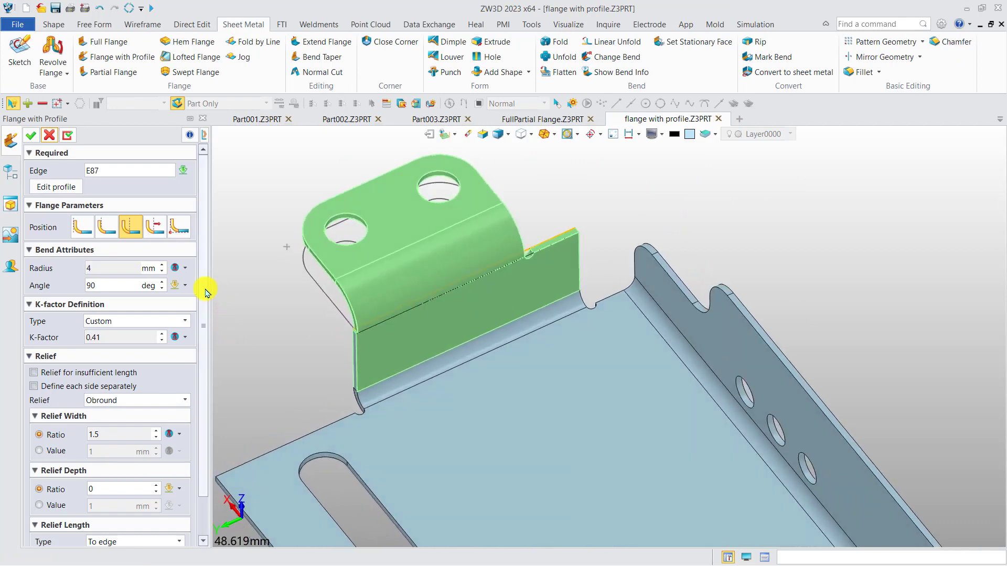
{"action": "left_click_drag", "start_coordinate": [202, 297], "coordinate": [203, 331]}
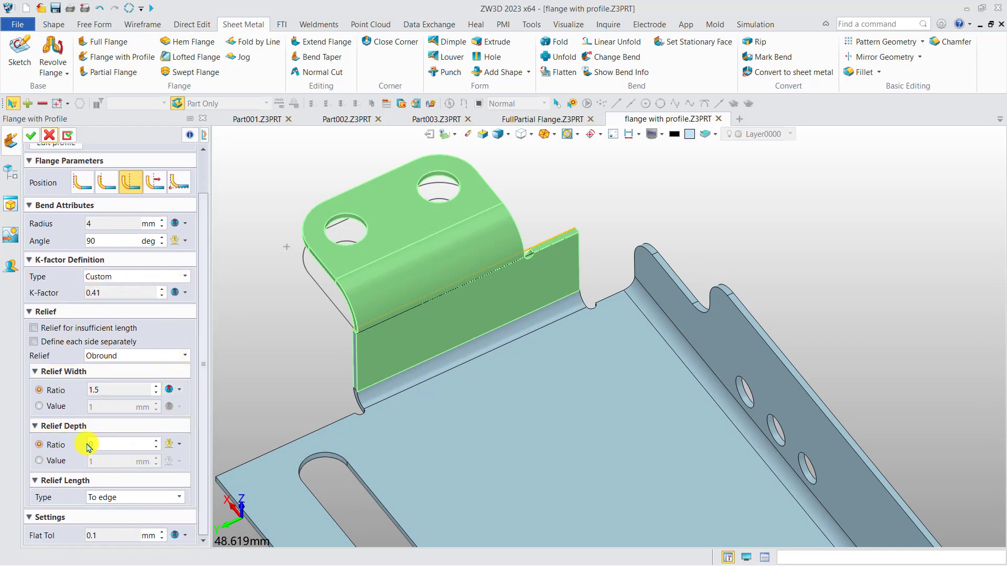
{"action": "left_click", "coordinate": [30, 138]}
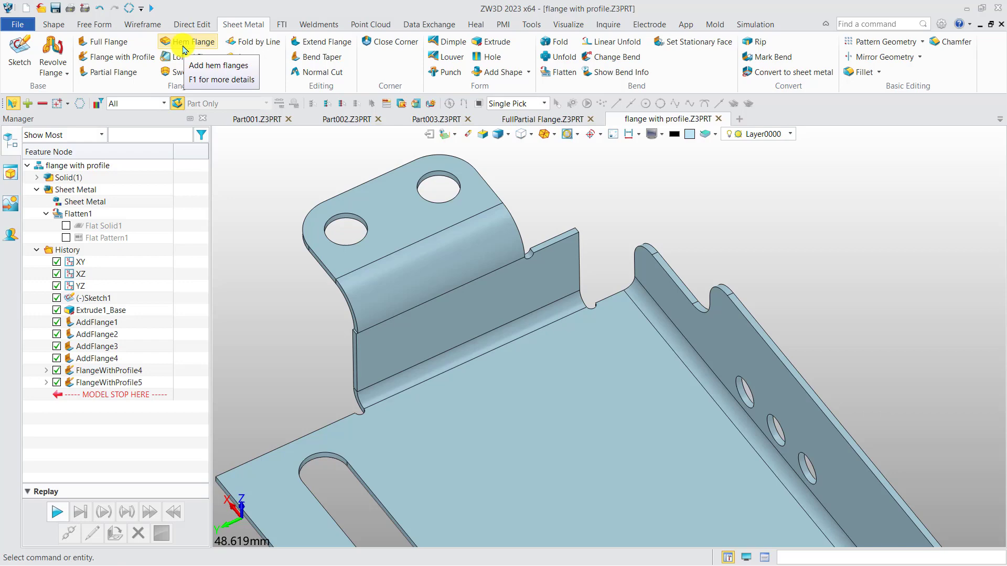
Step: Open HingeAssembly.Z3ASM from the 2. HEM_Hinge folder inside 1. Flanges, and swing the perforated hinge leaf about the pin
{"action": "left_click", "coordinate": [41, 8]}
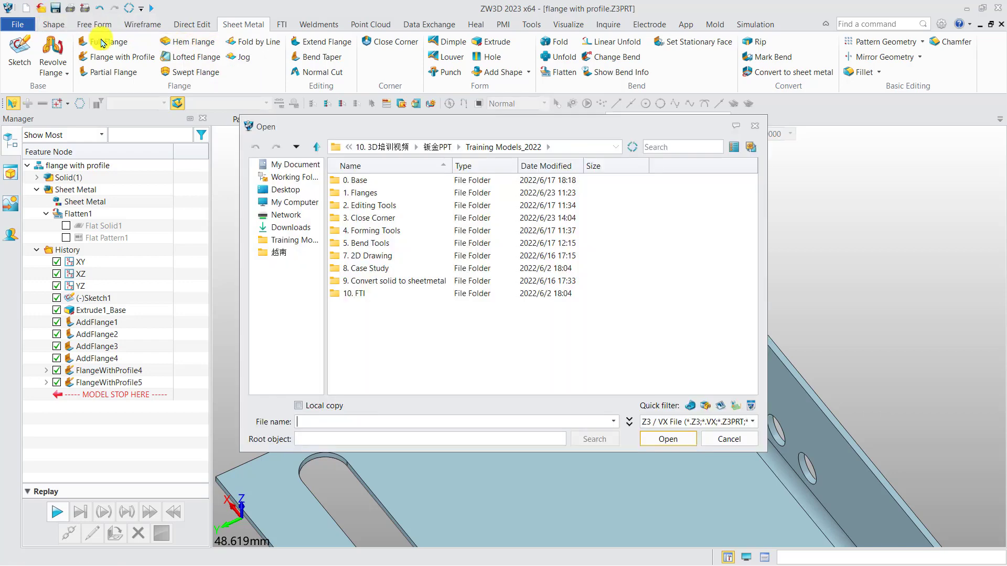
{"action": "double_click", "coordinate": [338, 194]}
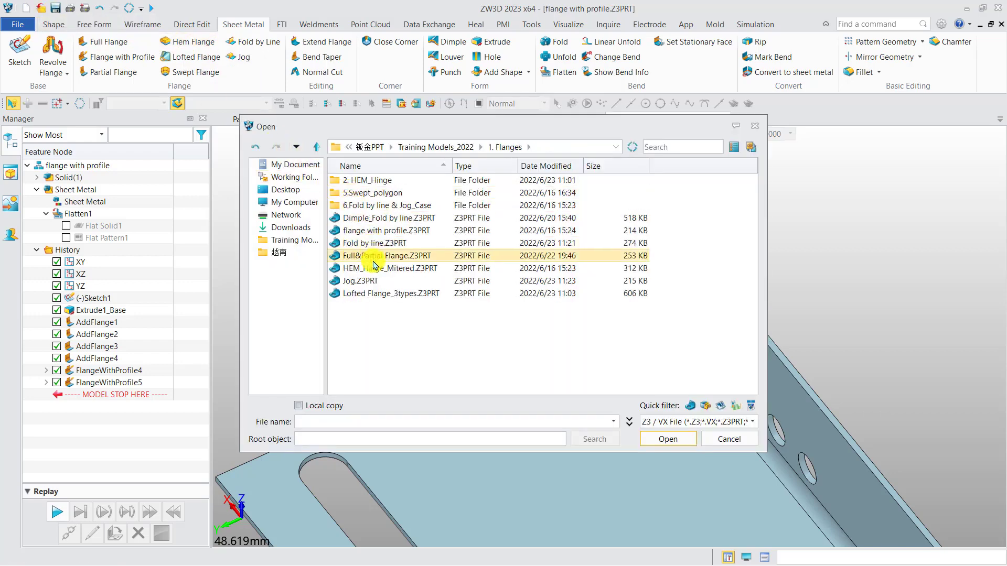
{"action": "double_click", "coordinate": [393, 182]}
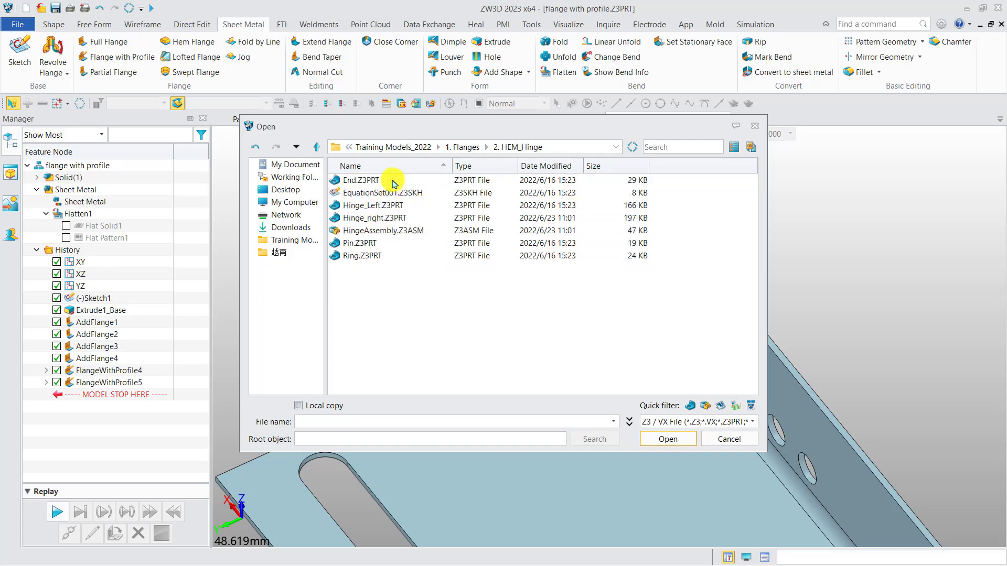
{"action": "double_click", "coordinate": [388, 232]}
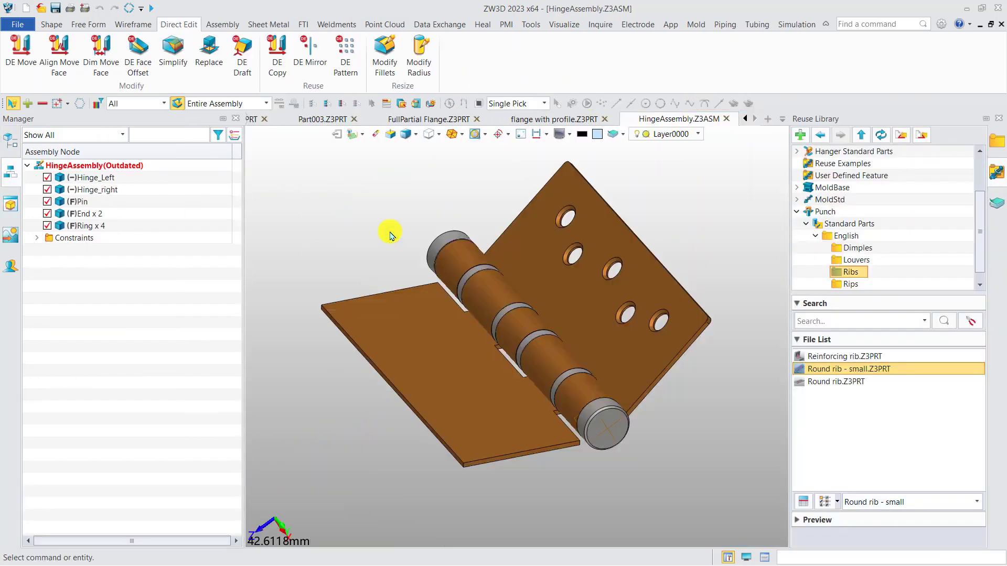
{"action": "middle_click_drag", "start_coordinate": [336, 222], "coordinate": [310, 225]}
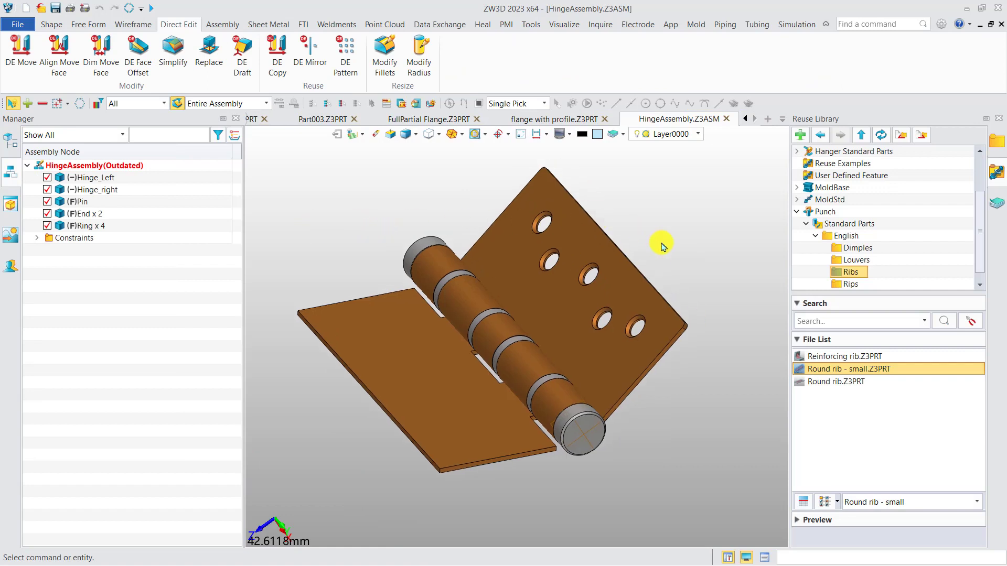
{"action": "left_click", "coordinate": [653, 297]}
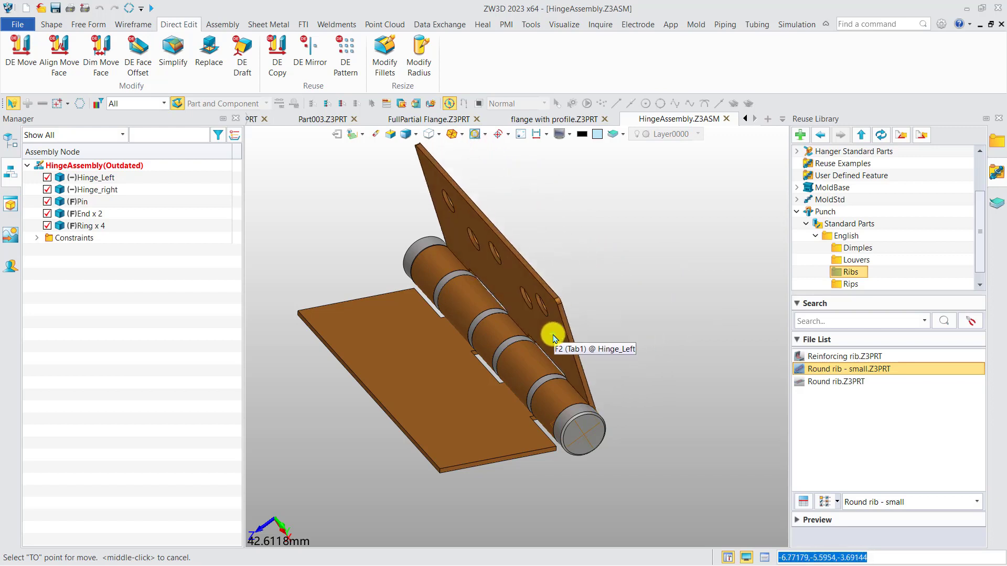
{"action": "left_click", "coordinate": [646, 328]}
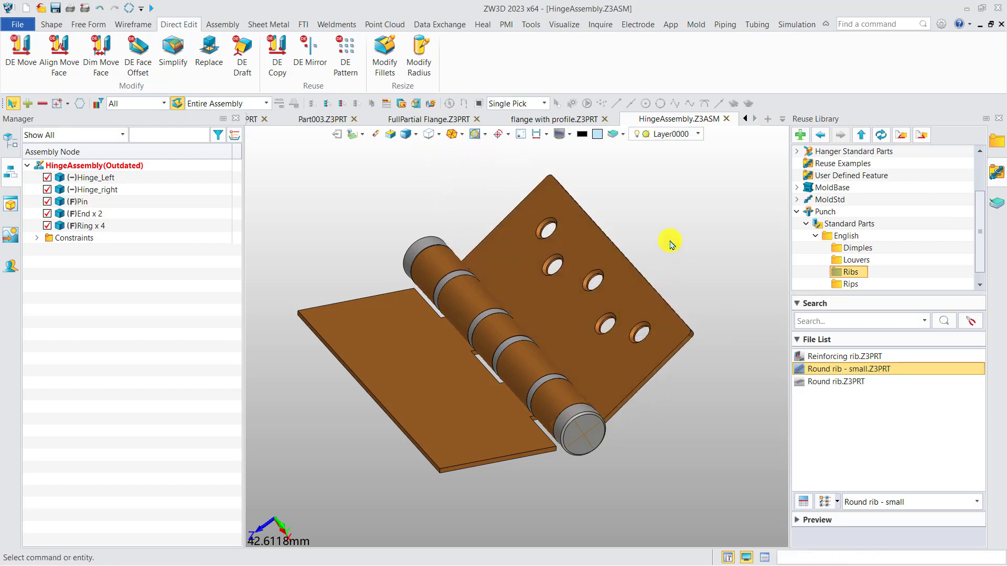
Step: Open the Hinge_right component for editing and hide the surrounding assembly components
{"action": "double_click", "coordinate": [418, 347]}
{"action": "left_click", "coordinate": [556, 192]}
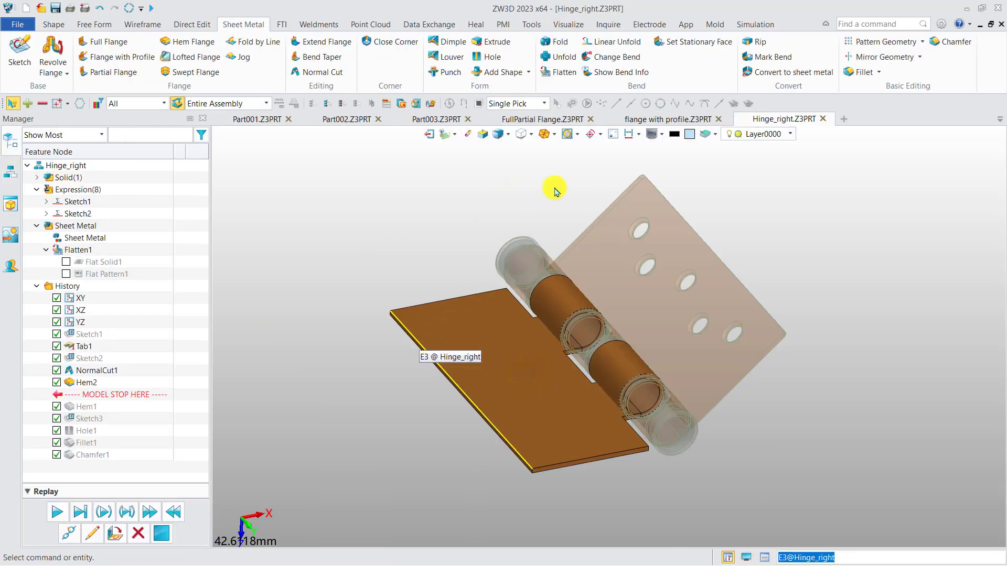
{"action": "left_click", "coordinate": [613, 137]}
{"action": "middle_click_drag", "start_coordinate": [481, 225], "coordinate": [443, 218]}
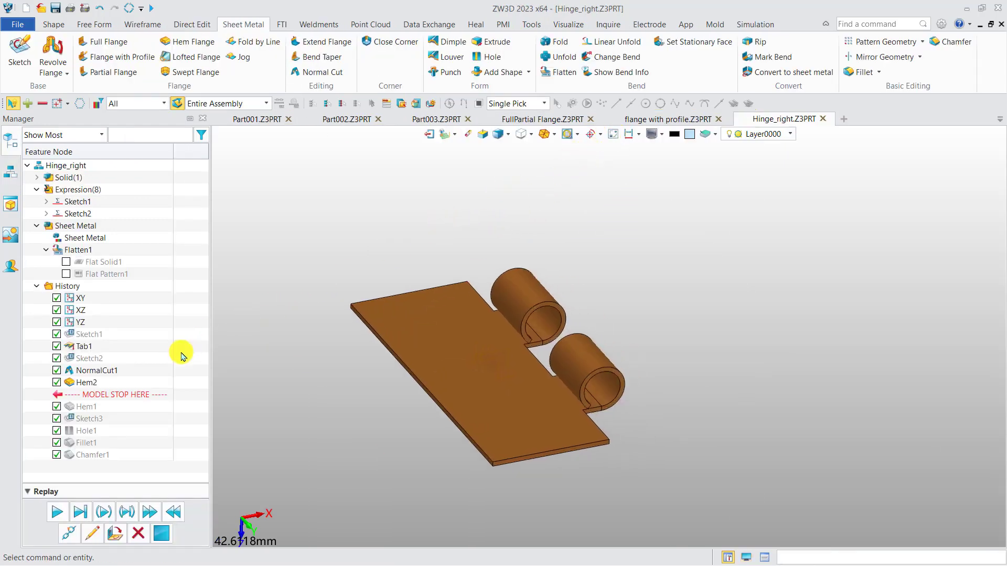
Step: Delete the existing Hem2 feature from the Hinge_right part's history
{"action": "right_click", "coordinate": [85, 384]}
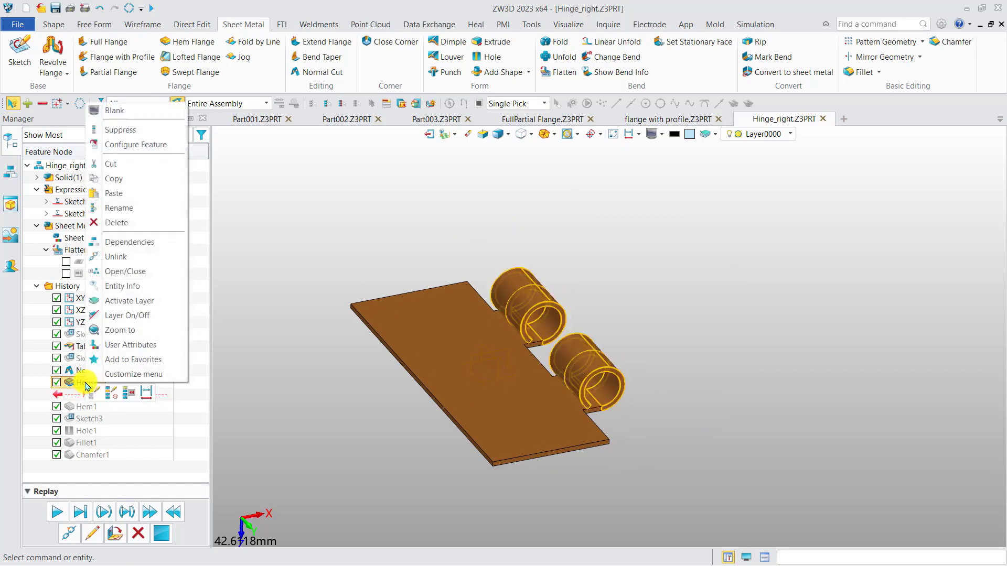
{"action": "left_click", "coordinate": [135, 224]}
{"action": "middle_click_drag", "start_coordinate": [371, 221], "coordinate": [303, 219]}
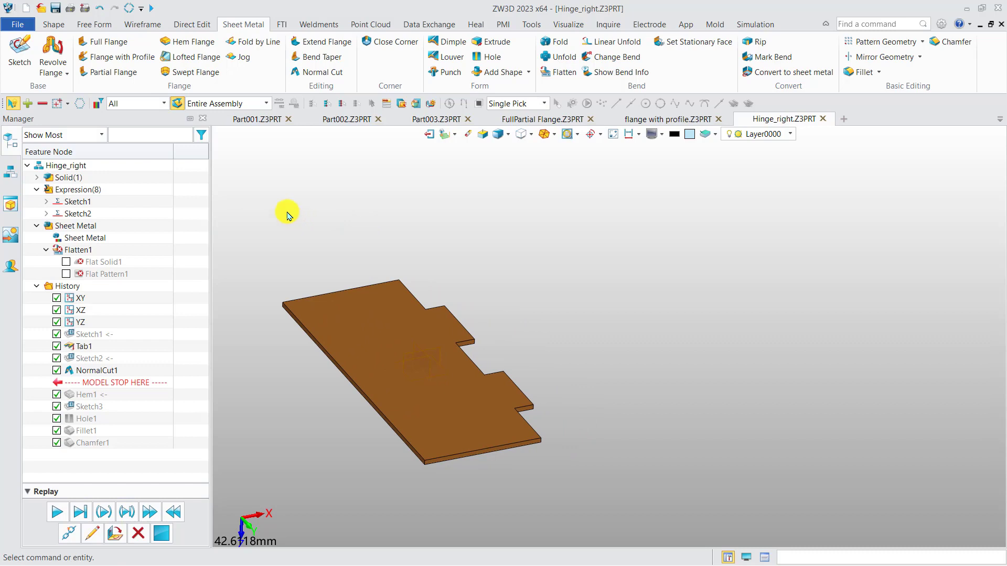
Step: Start a Hem Flange and select the outer upper edges of the plate's two protruding tabs
{"action": "left_click", "coordinate": [183, 42]}
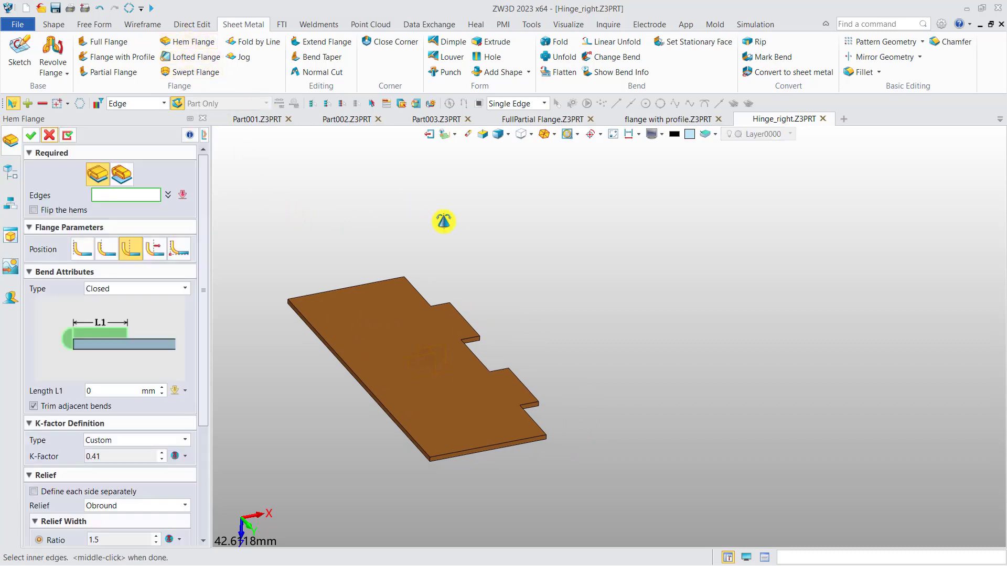
{"action": "middle_click_drag", "start_coordinate": [443, 220], "coordinate": [454, 222]}
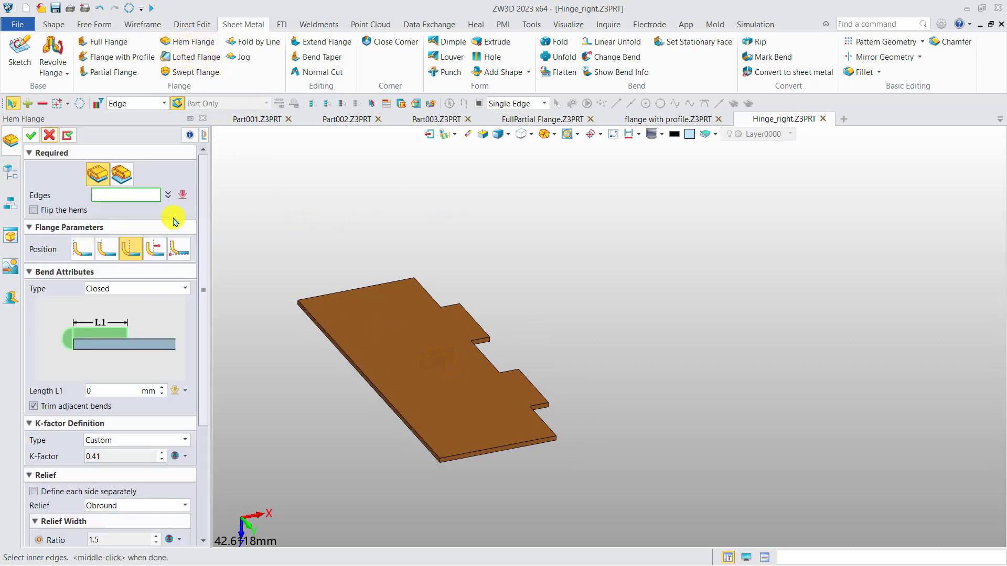
{"action": "left_click", "coordinate": [96, 175]}
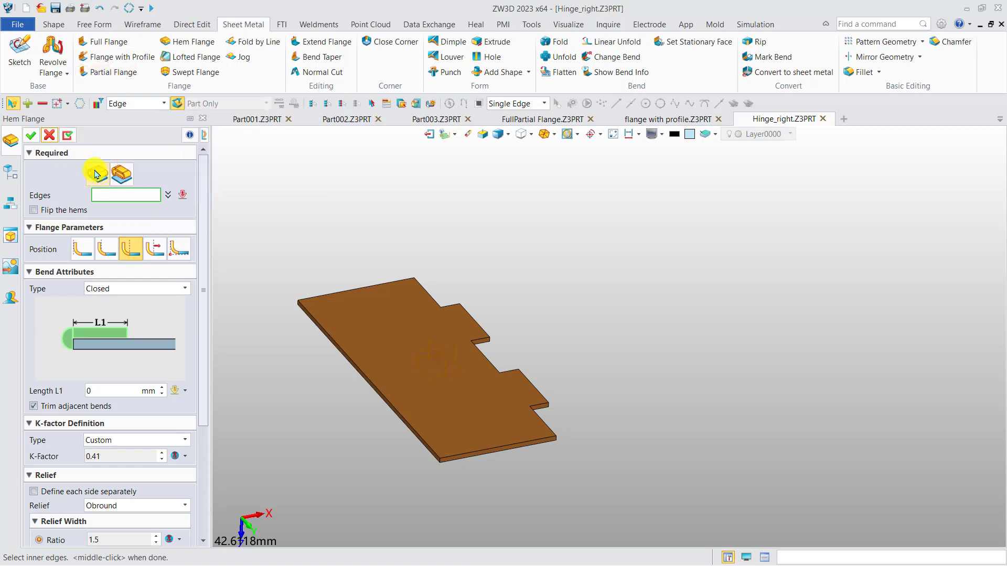
{"action": "left_click", "coordinate": [475, 321]}
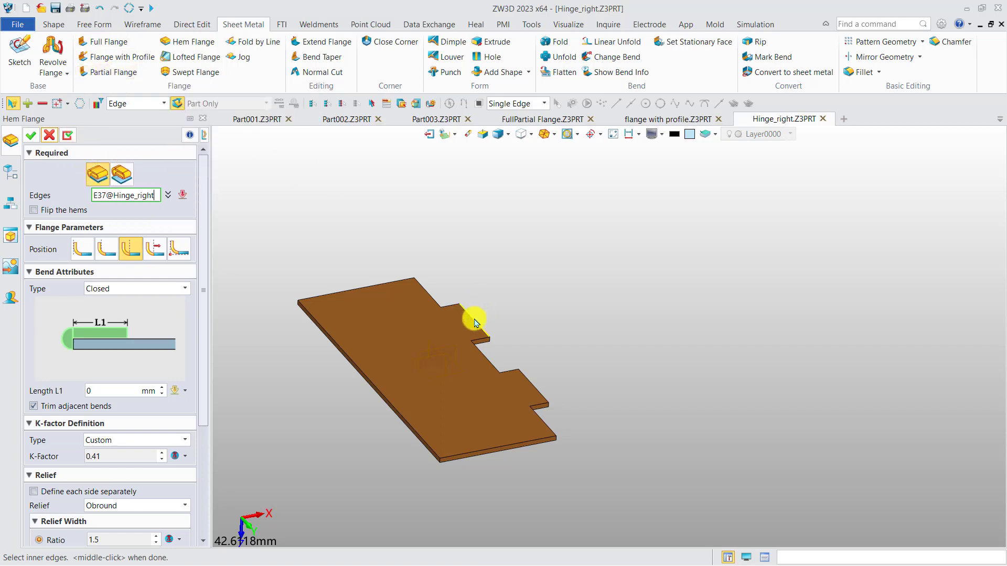
{"action": "left_click", "coordinate": [532, 383]}
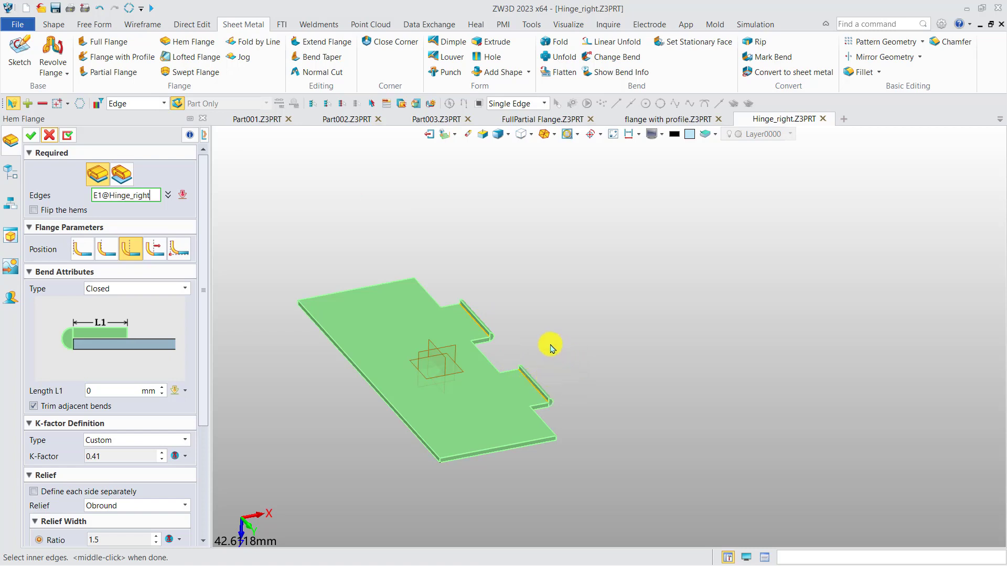
{"action": "right_click_drag", "start_coordinate": [537, 333], "coordinate": [525, 324]}
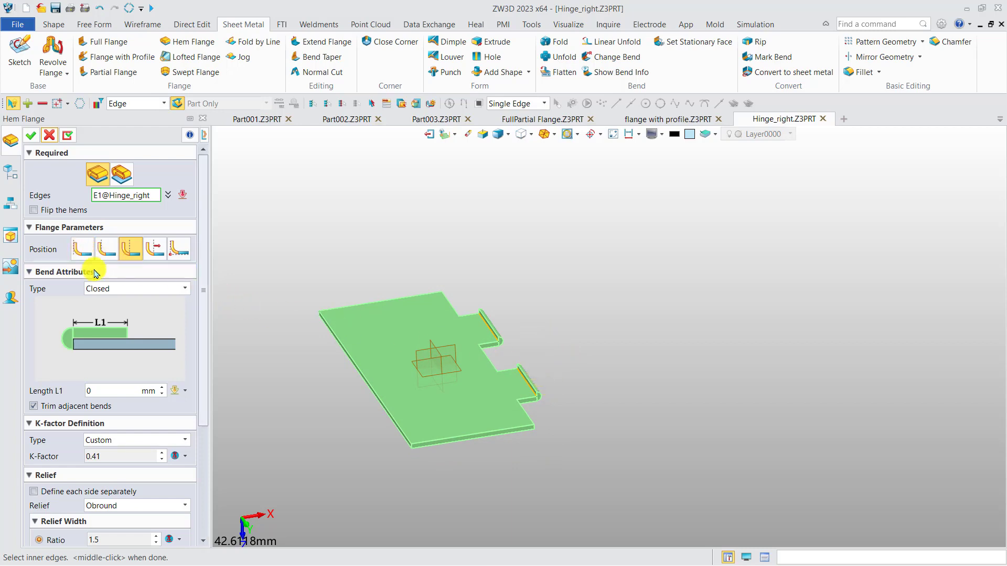
Step: Try the Open, Closed loop and Open loop hem types on the two tab edges
{"action": "left_click", "coordinate": [107, 291]}
{"action": "left_click", "coordinate": [93, 309]}
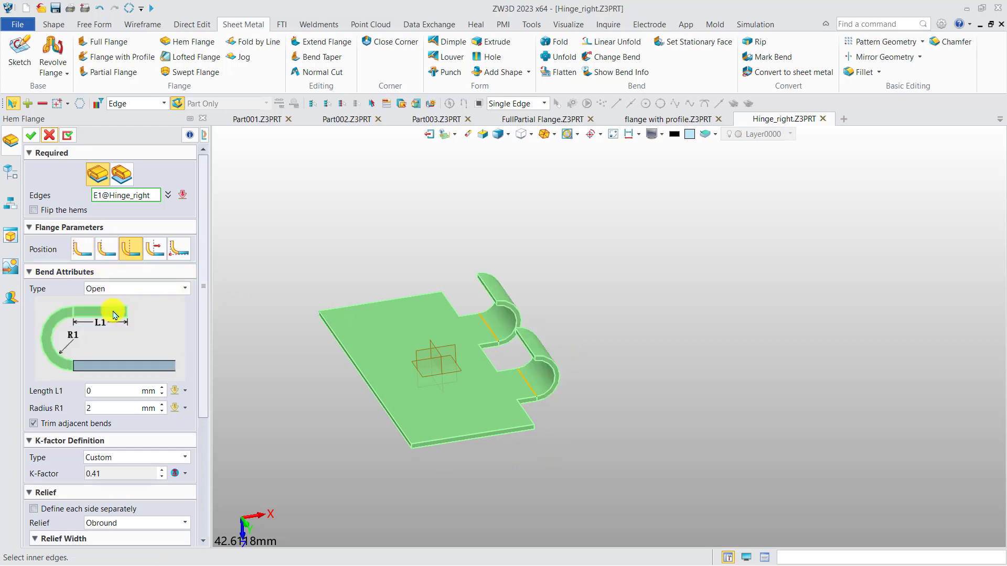
{"action": "left_click", "coordinate": [132, 290]}
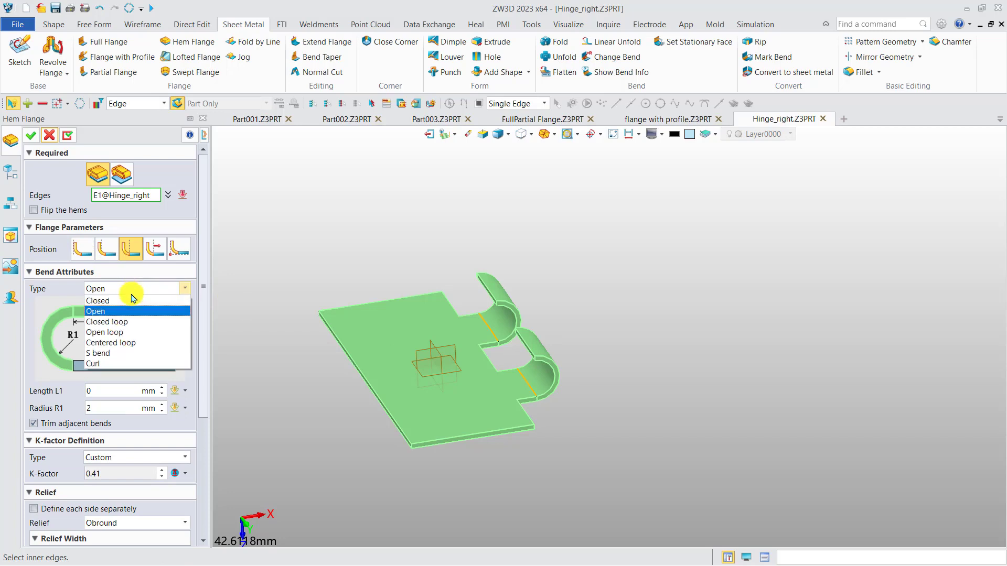
{"action": "left_click", "coordinate": [122, 322]}
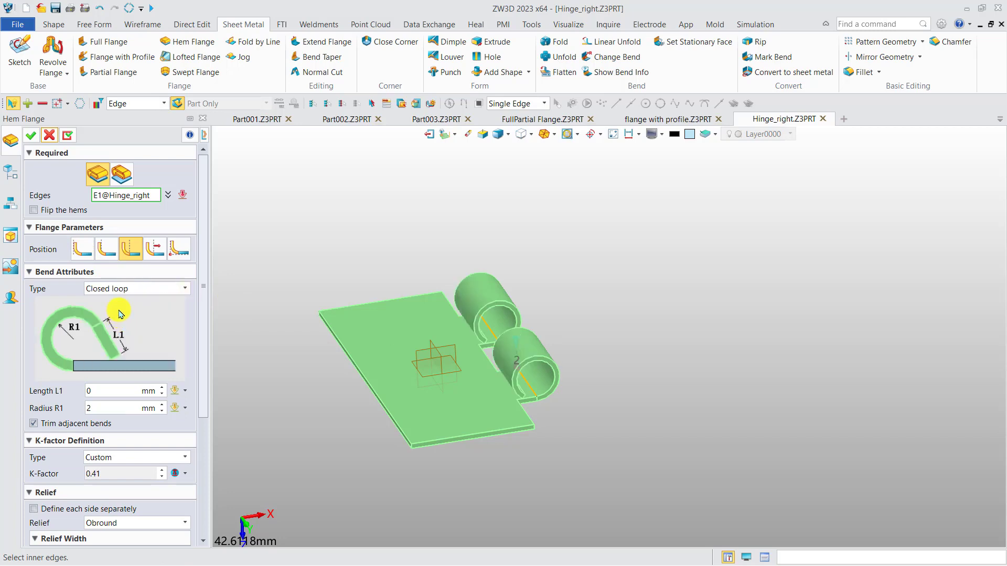
{"action": "left_click", "coordinate": [127, 294]}
{"action": "left_click", "coordinate": [126, 334]}
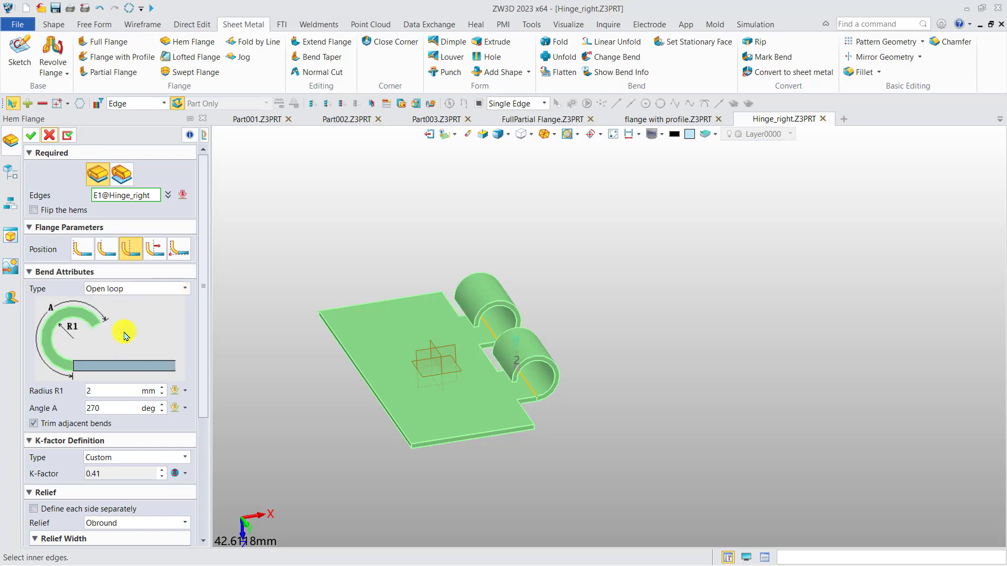
Step: Try the Centered loop, S bend and Curl hem types on the same two edges
{"action": "left_click", "coordinate": [129, 290]}
{"action": "left_click", "coordinate": [127, 342]}
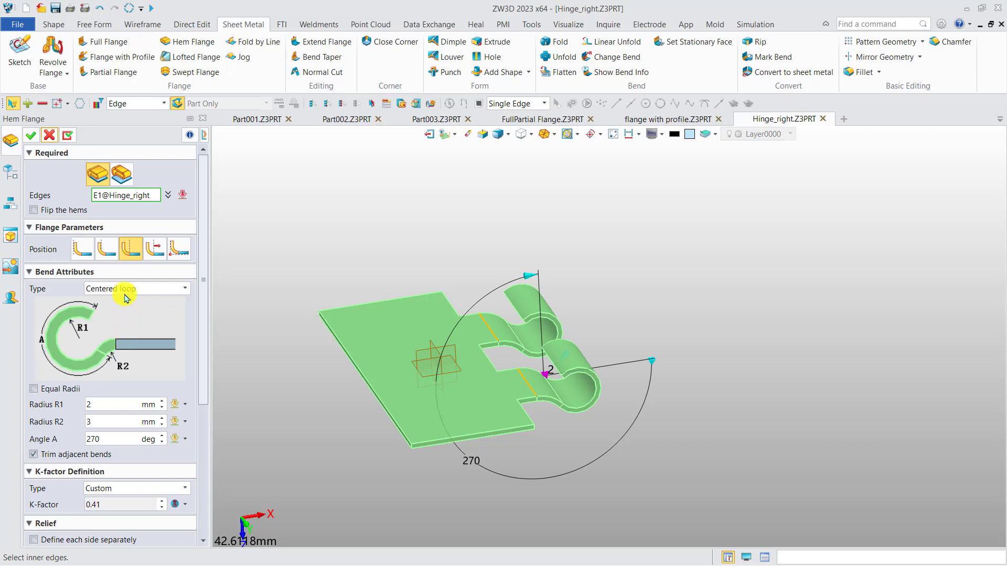
{"action": "left_click", "coordinate": [125, 290]}
{"action": "left_click", "coordinate": [113, 351]}
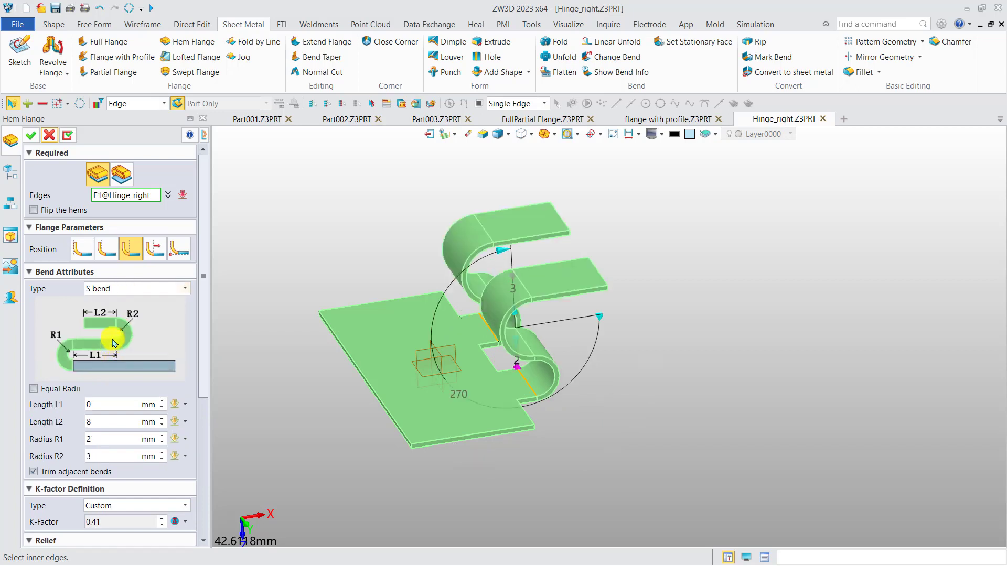
{"action": "left_click", "coordinate": [126, 289]}
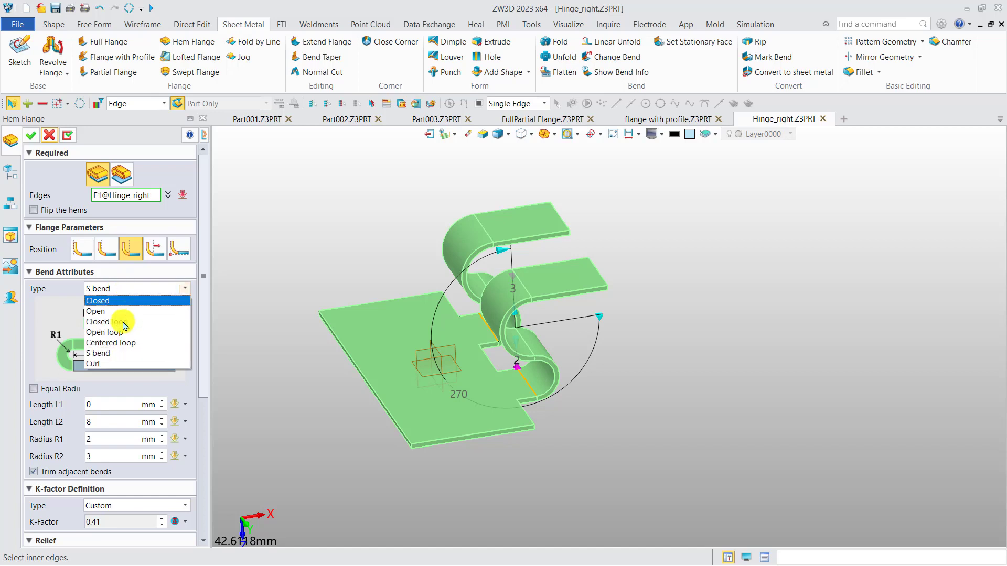
{"action": "left_click", "coordinate": [107, 363]}
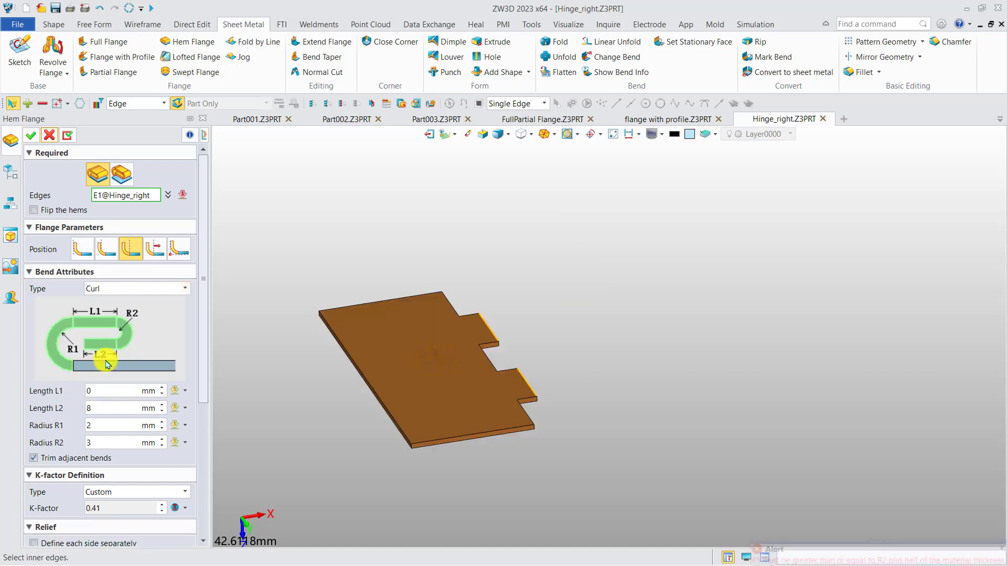
Step: Set the Curl hem's length L1 to 3 mm and radius R1 to 9 mm
{"action": "left_click", "coordinate": [109, 388]}
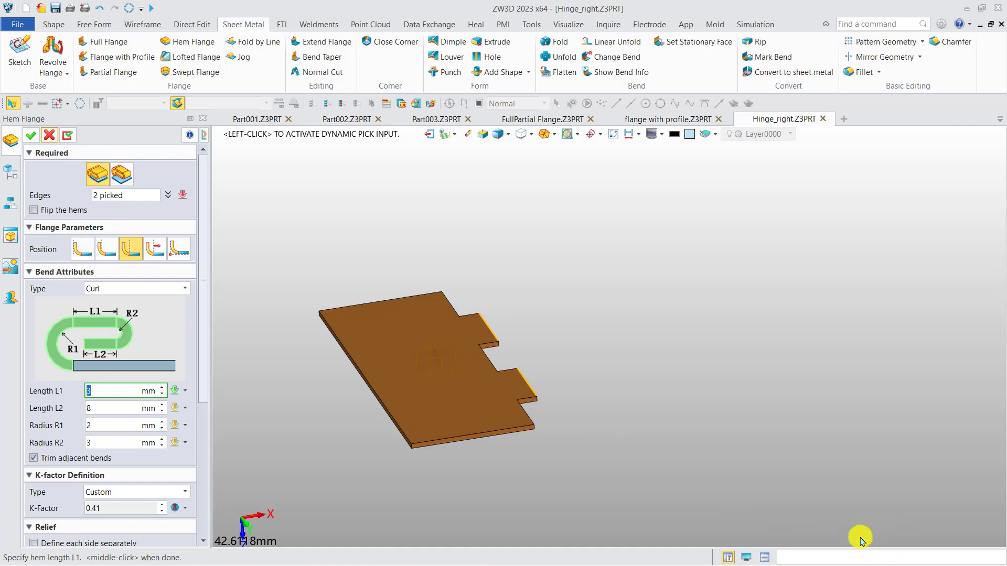
{"action": "left_click", "coordinate": [104, 422]}
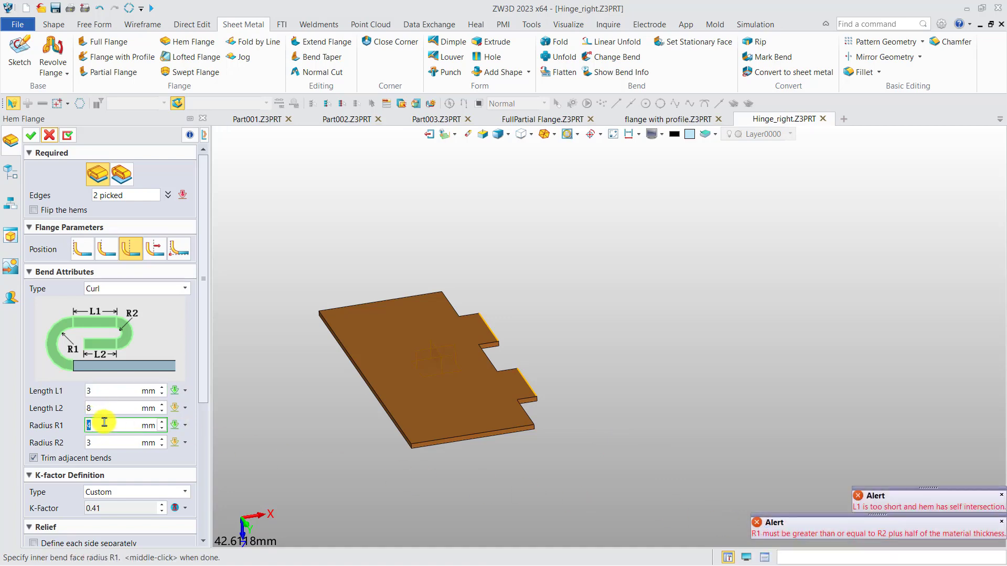
{"action": "type", "text": "6"}
{"action": "key", "text": "Return"}
{"action": "scroll", "coordinate": [104, 423], "scroll_direction": "up", "scroll_amount": 3}
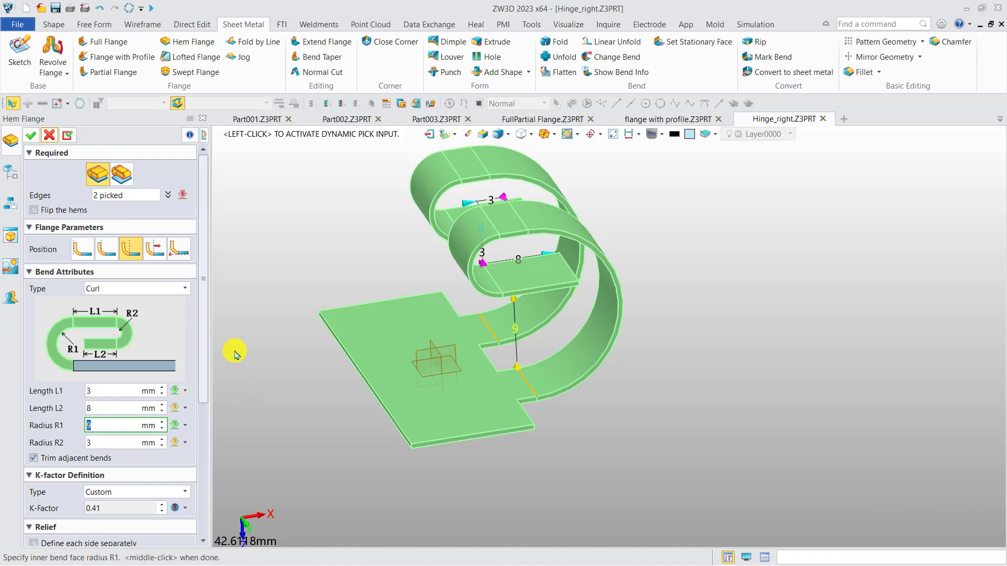
Step: Create the hems as Closed loop type with length L1 0 mm and radius R1 2 mm
{"action": "left_click", "coordinate": [146, 290]}
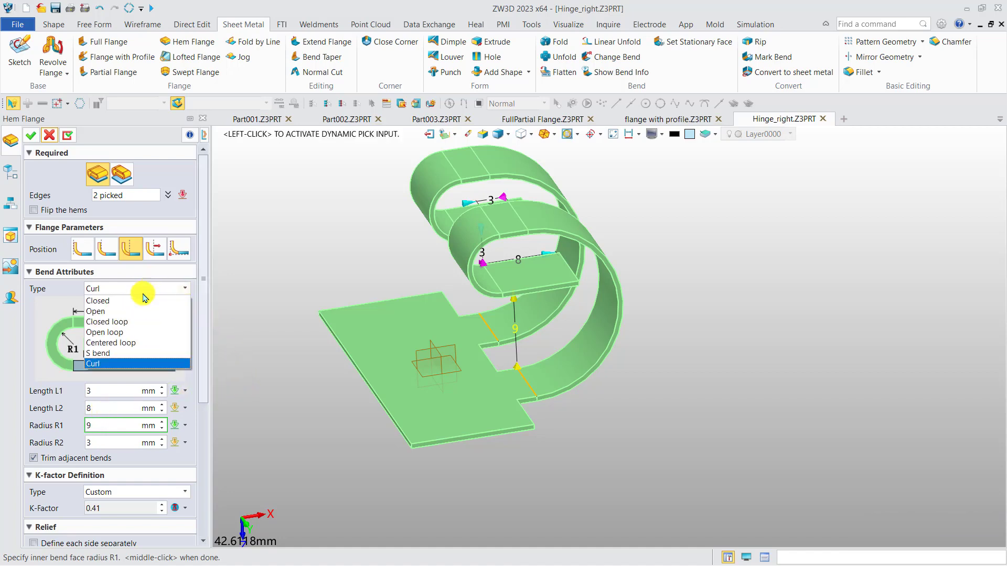
{"action": "left_click", "coordinate": [131, 323]}
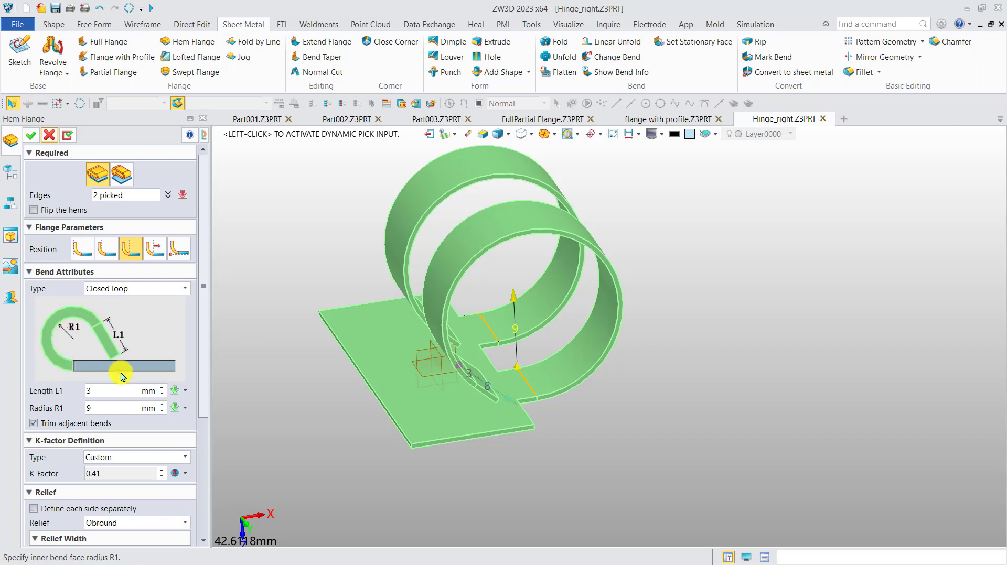
{"action": "left_click", "coordinate": [117, 390]}
{"action": "type", "text": "0"}
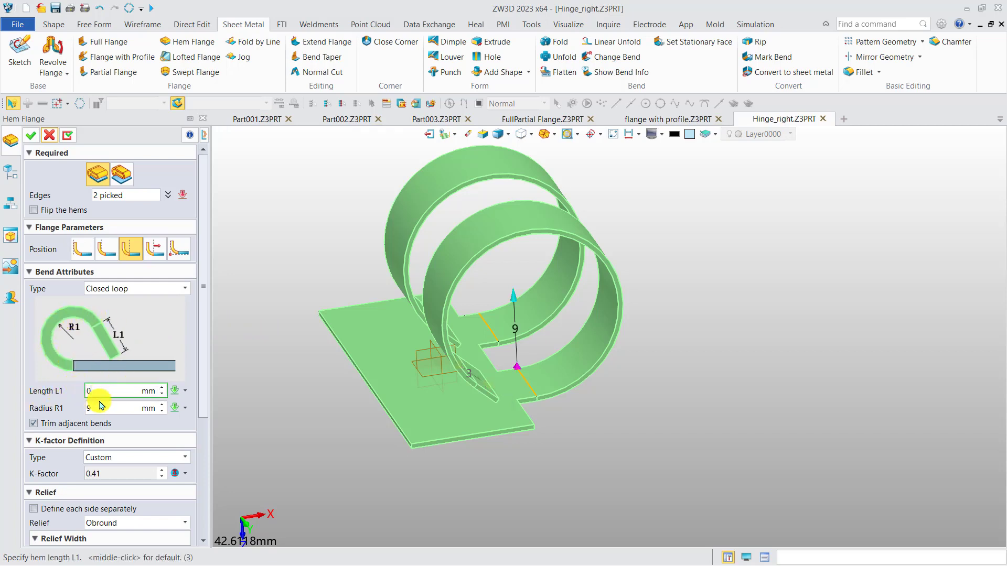
{"action": "left_click", "coordinate": [105, 402]}
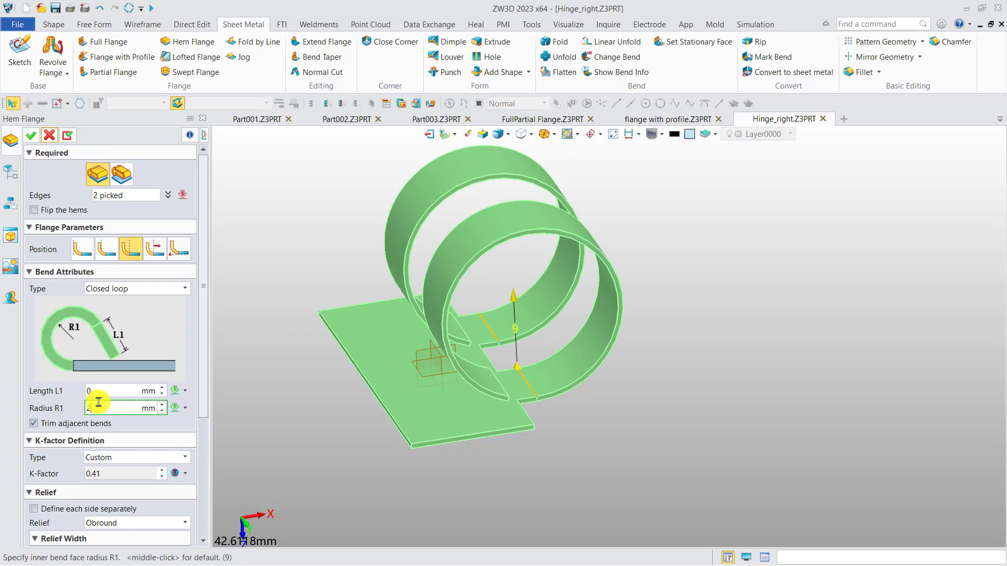
{"action": "type", "text": "2"}
{"action": "key", "text": "Return"}
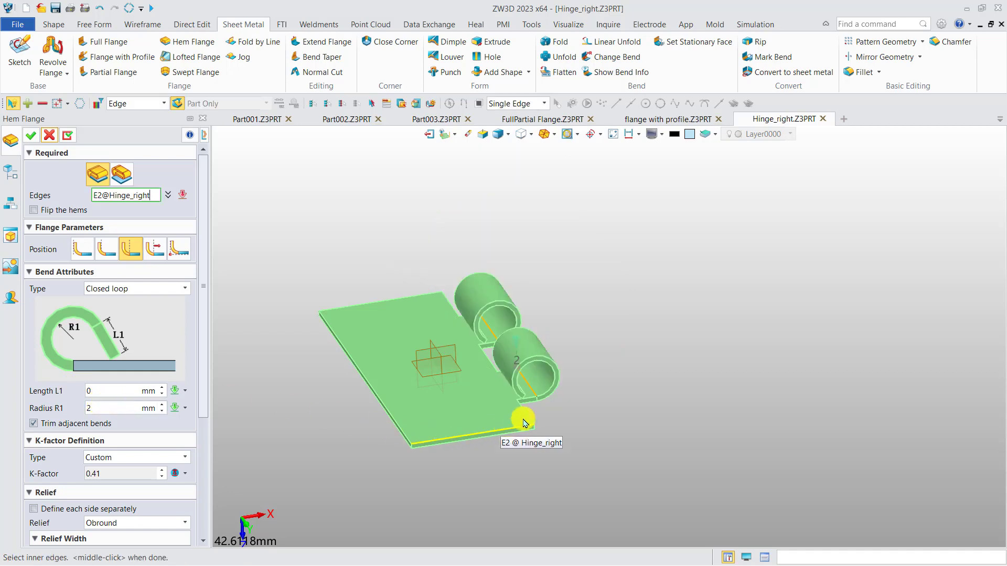
{"action": "left_click_drag", "start_coordinate": [205, 367], "coordinate": [206, 332]}
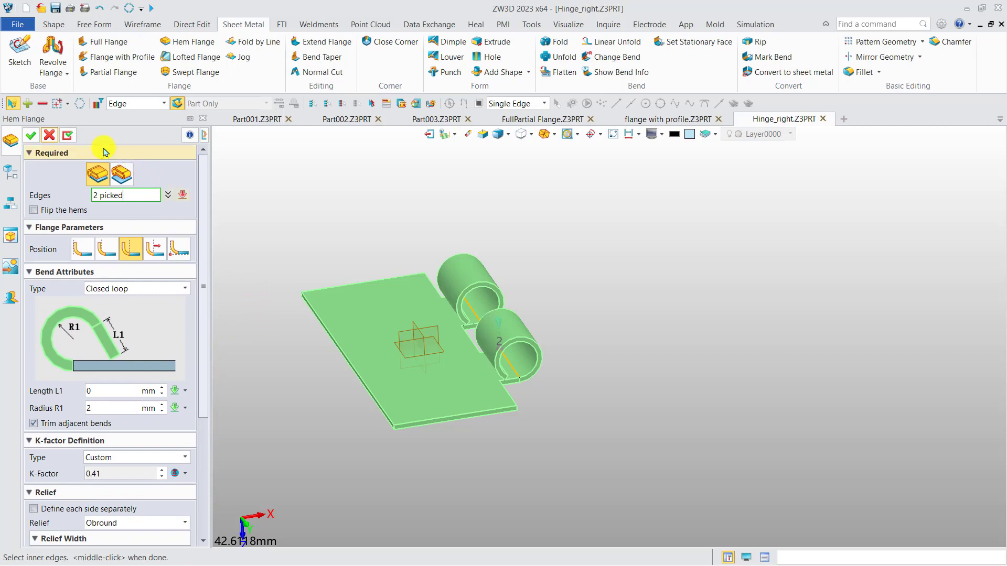
{"action": "left_click", "coordinate": [29, 136]}
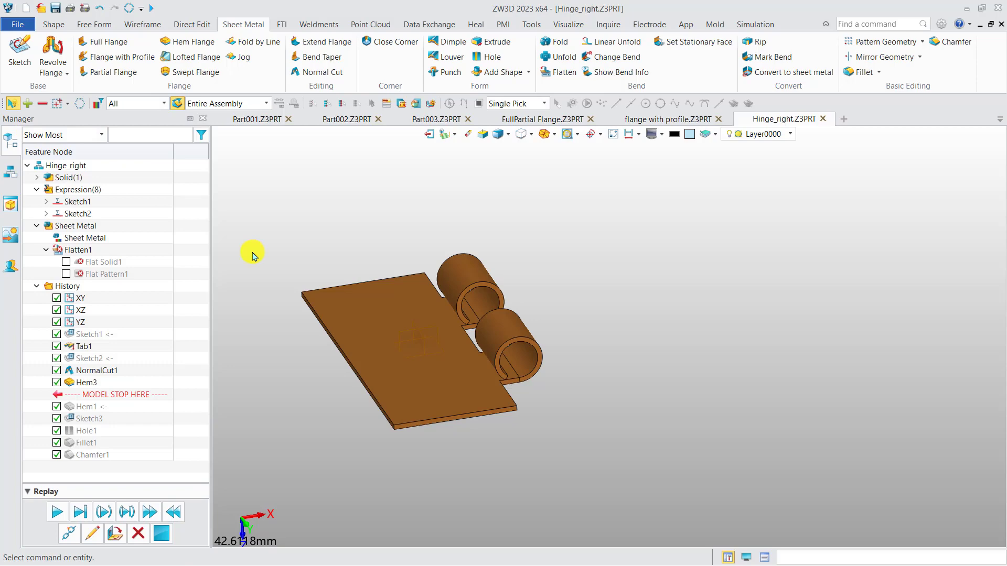
Step: Return to the HingeAssembly and examine how the hemmed Hinge_right leaf fits around the pin
{"action": "left_click", "coordinate": [10, 171]}
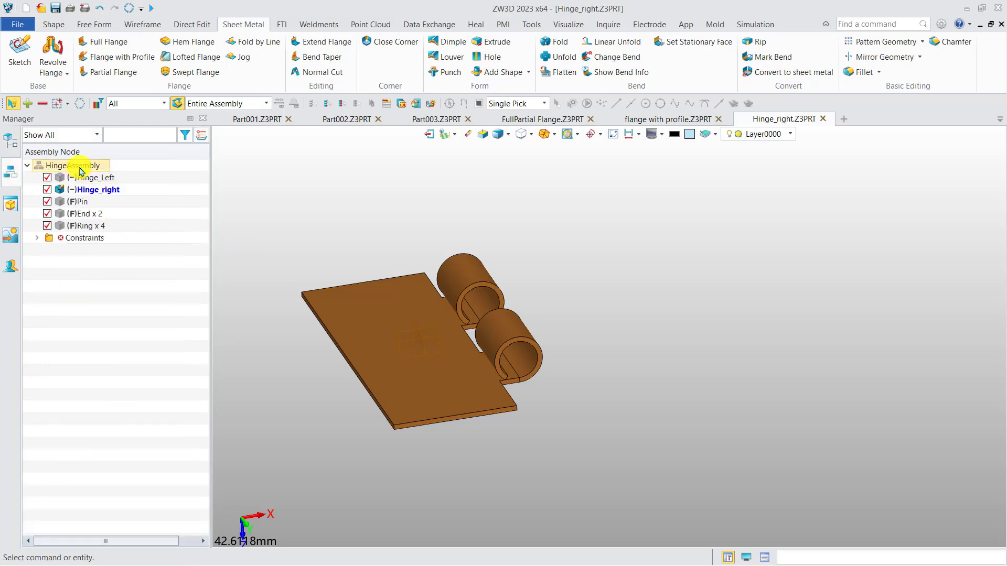
{"action": "double_click", "coordinate": [79, 165]}
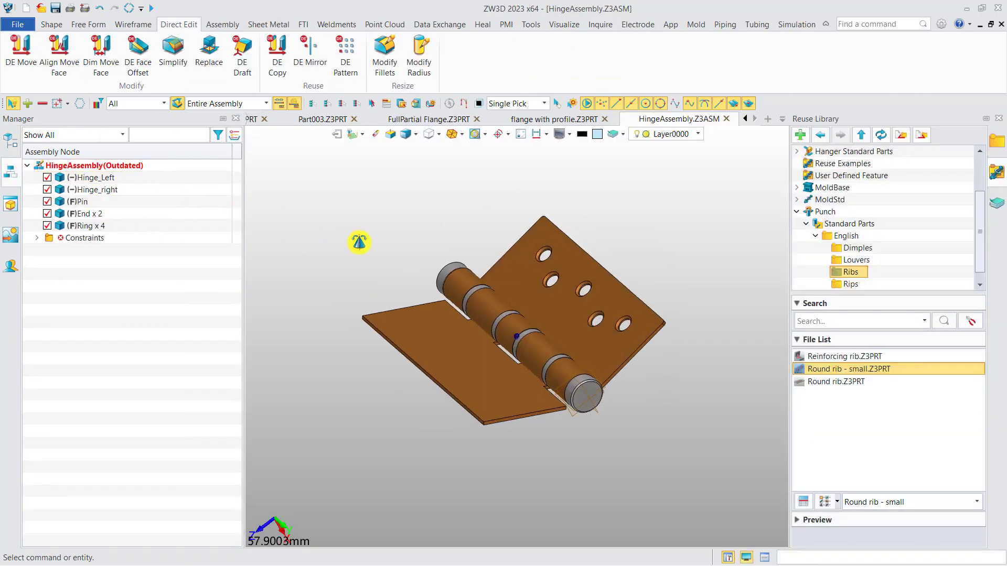
{"action": "scroll", "coordinate": [580, 349], "scroll_direction": "up", "scroll_amount": 3}
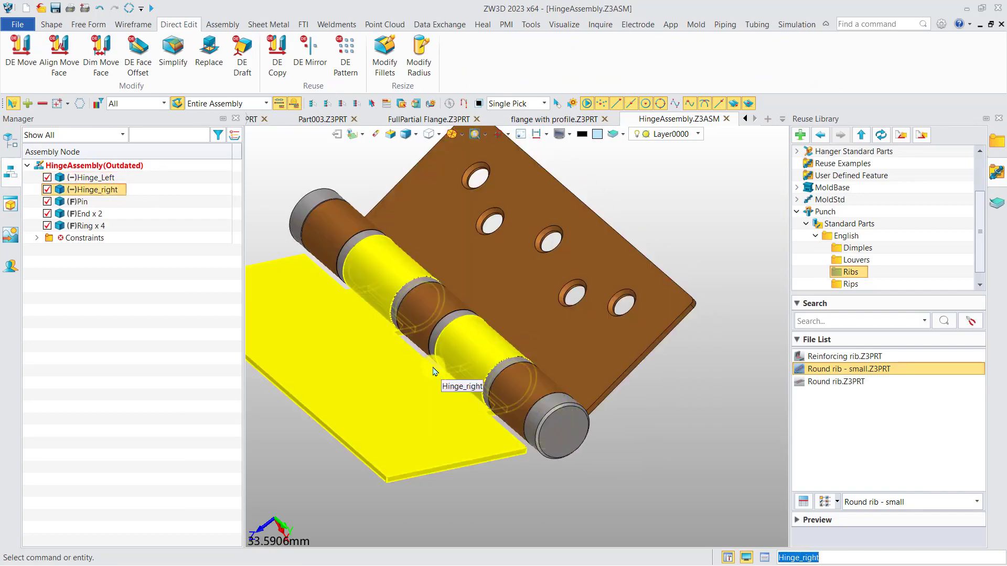
{"action": "scroll", "coordinate": [434, 359], "scroll_direction": "down", "scroll_amount": 2}
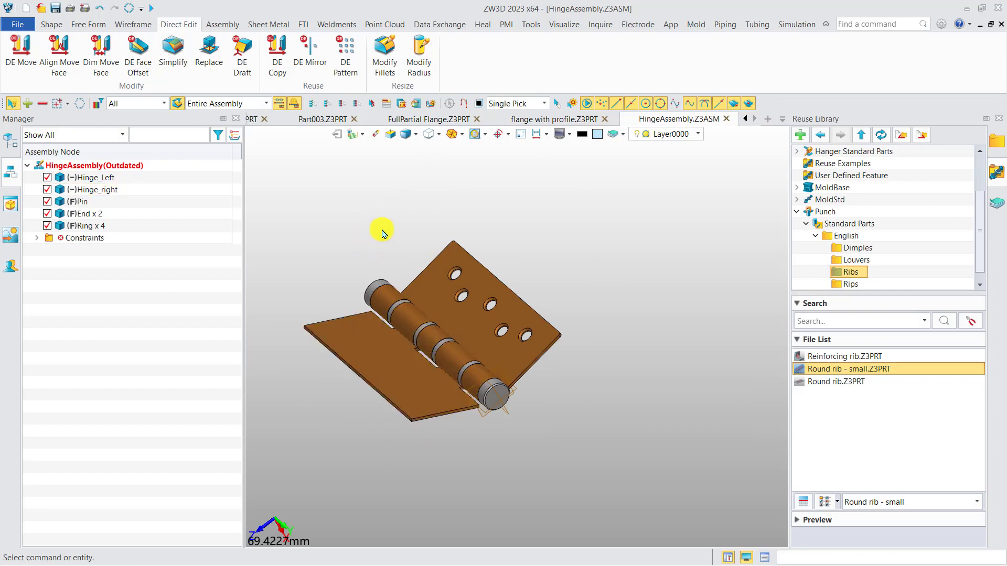
Step: Open Lofted Flange_3types.Z3PRT from the 1. Flanges folder
{"action": "left_click", "coordinate": [266, 24]}
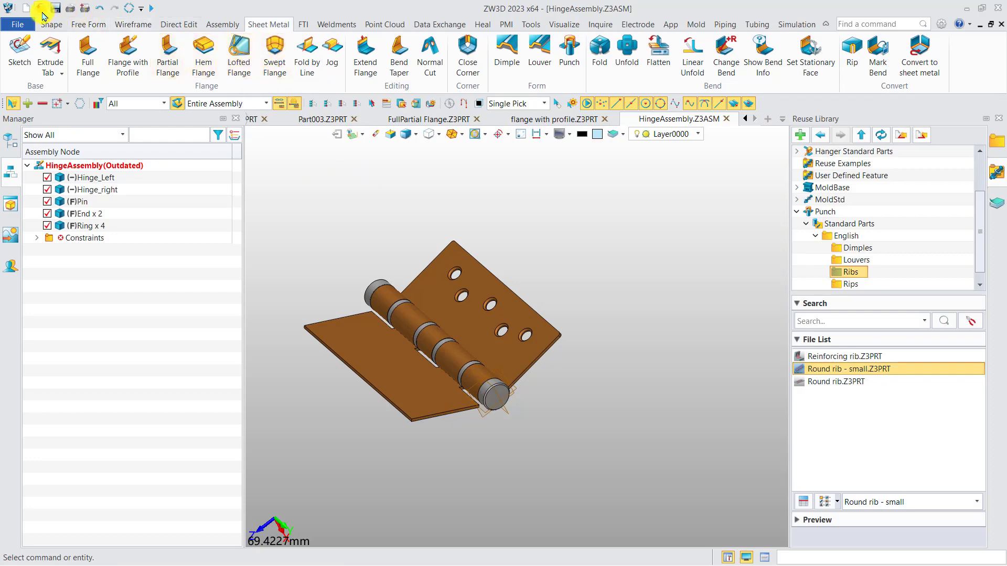
{"action": "left_click", "coordinate": [41, 11]}
{"action": "double_click", "coordinate": [352, 193]}
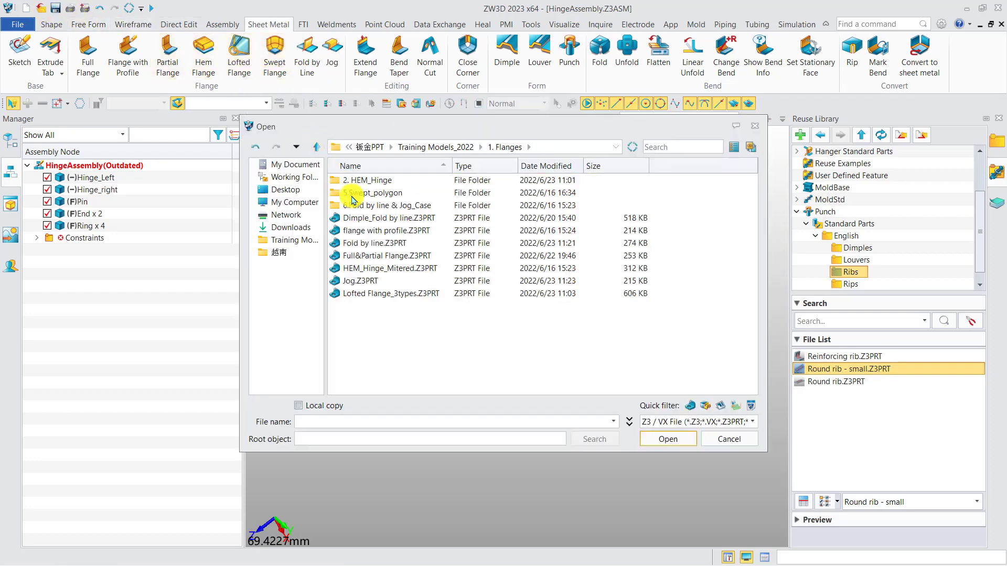
{"action": "double_click", "coordinate": [380, 293]}
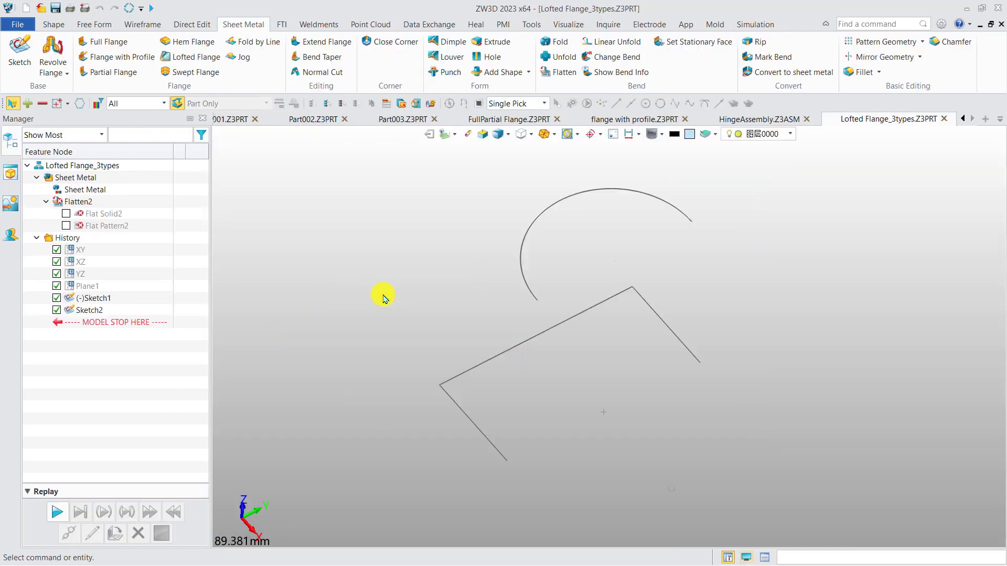
Step: Start a Lofted Flange for the open arc and the three-sided open profile
{"action": "mouse_move", "coordinate": [432, 249]}
{"action": "middle_mouse_down"}
{"action": "mouse_move", "coordinate": [325, 263]}
{"action": "mouse_move", "coordinate": [338, 257]}
{"action": "middle_mouse_up"}
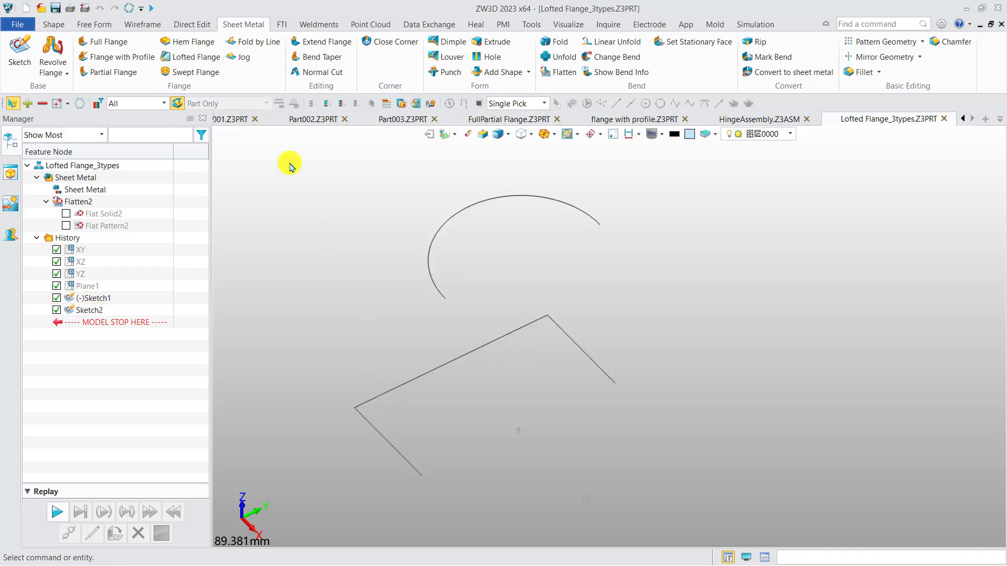
{"action": "left_click", "coordinate": [195, 57]}
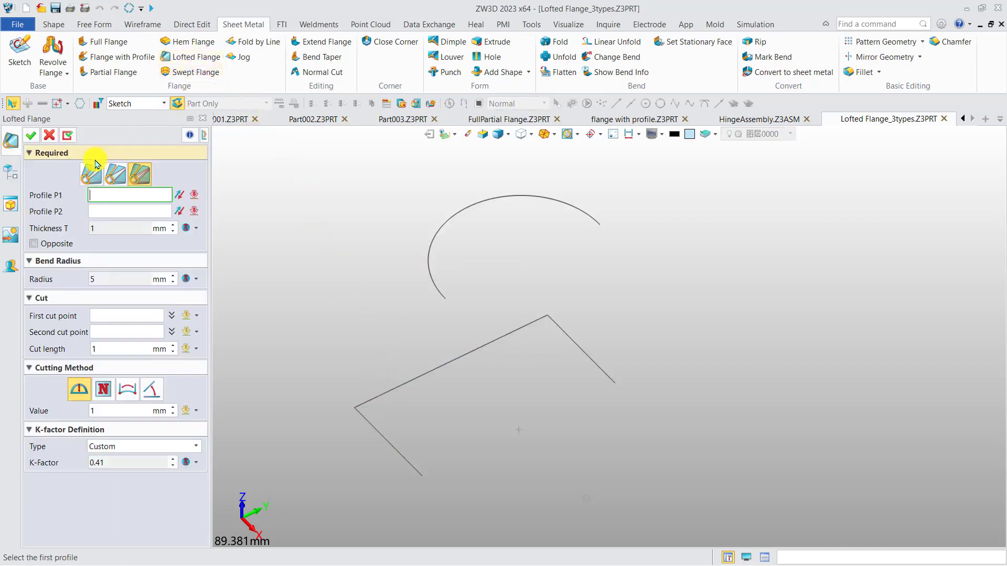
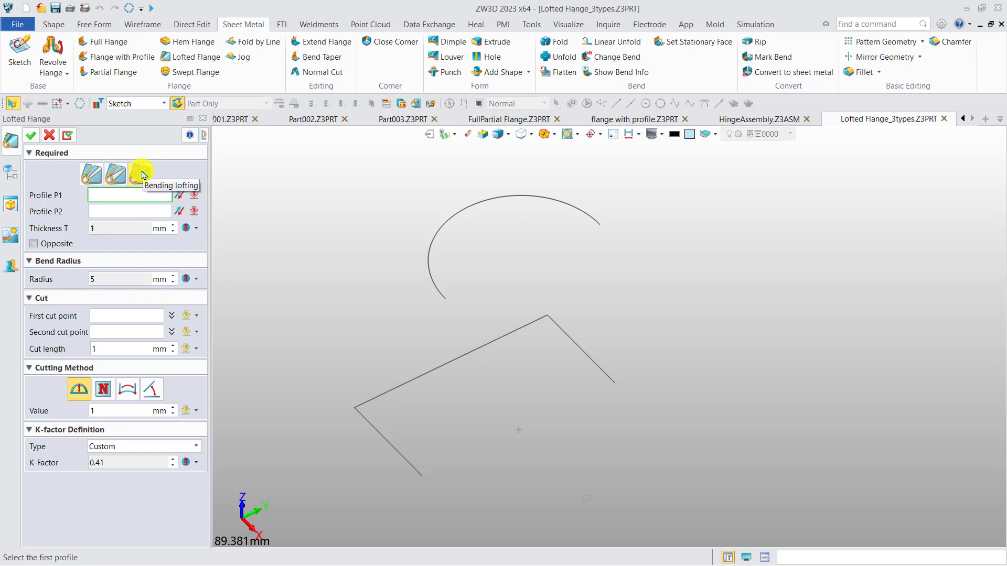
Step: Create a first-type lofted flange between the open arc and the three-line open profile, with 1 mm thickness and 5 mm bend radius
{"action": "left_click", "coordinate": [91, 174]}
{"action": "left_click", "coordinate": [588, 213]}
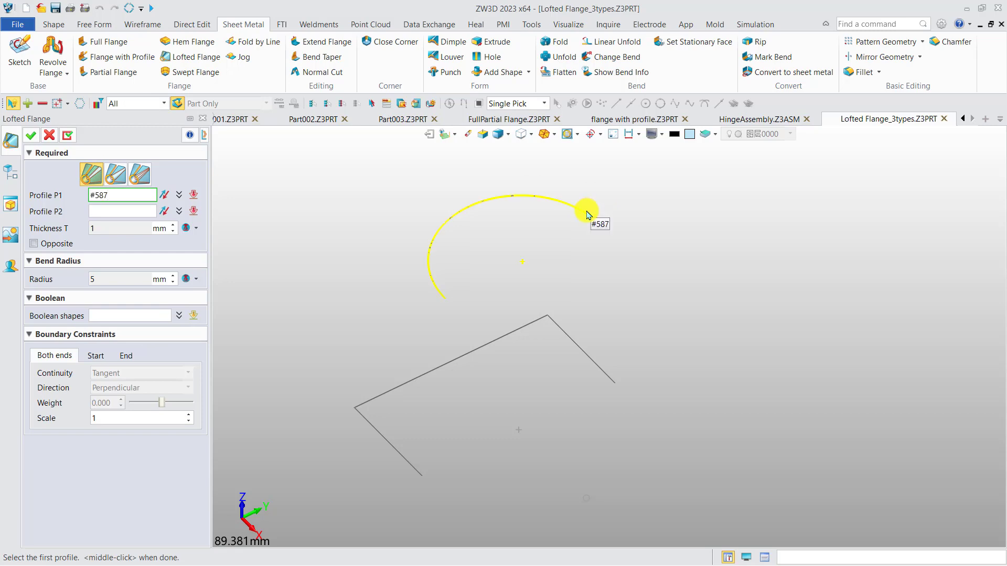
{"action": "left_click", "coordinate": [142, 211]}
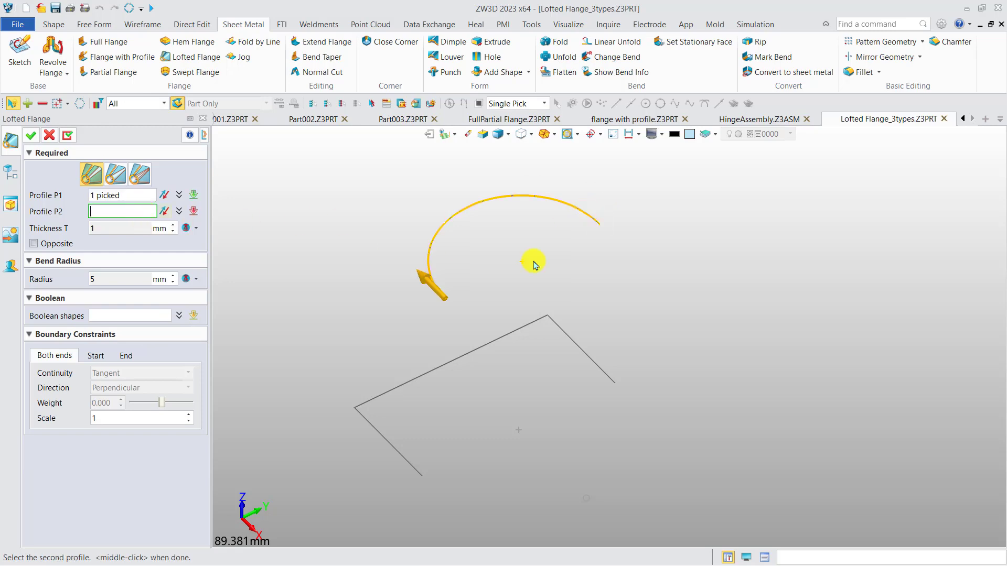
{"action": "mouse_move", "coordinate": [671, 303]}
{"action": "left_mouse_down"}
{"action": "mouse_move", "coordinate": [447, 420]}
{"action": "mouse_move", "coordinate": [325, 455]}
{"action": "left_mouse_up"}
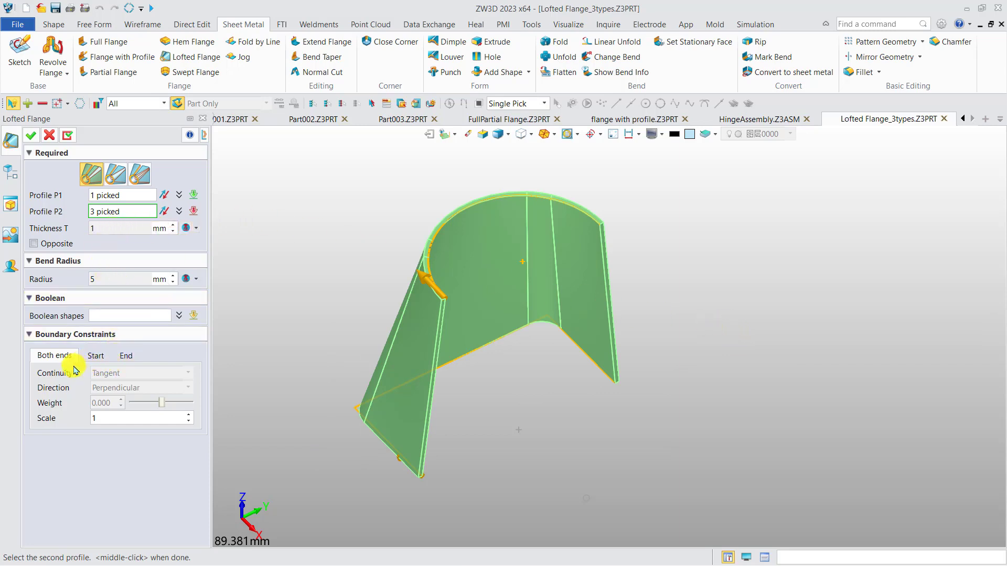
{"action": "left_click", "coordinate": [30, 137]}
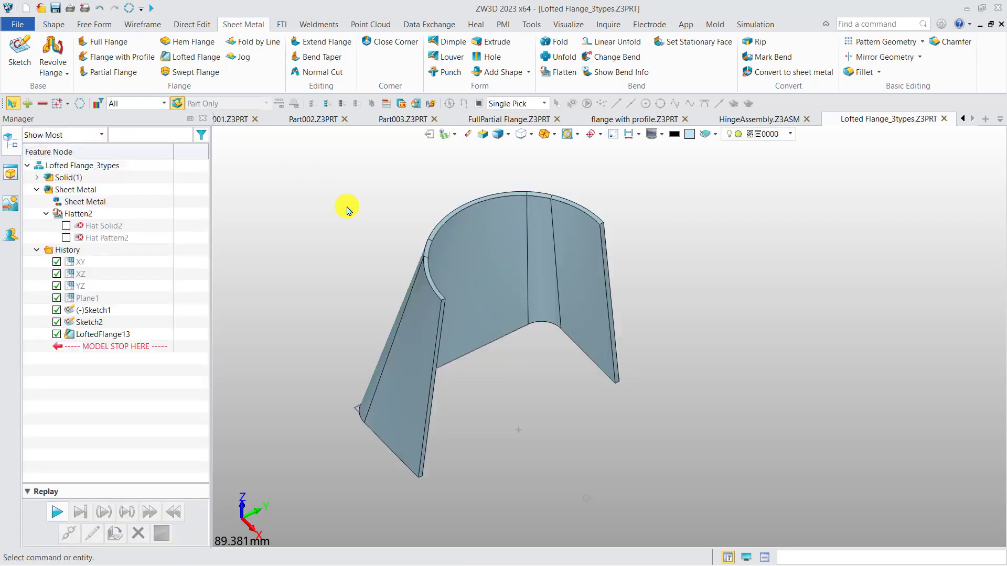
Step: Try to unfold the lofted flange using one of its inner faces as the stationary face
{"action": "left_click", "coordinate": [557, 57]}
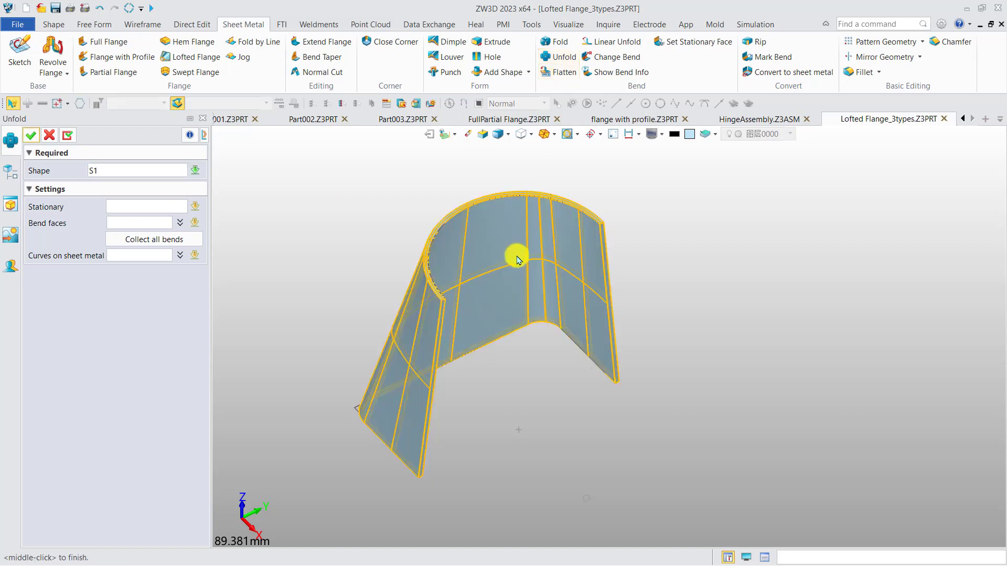
{"action": "left_click", "coordinate": [120, 206]}
{"action": "left_click", "coordinate": [599, 283]}
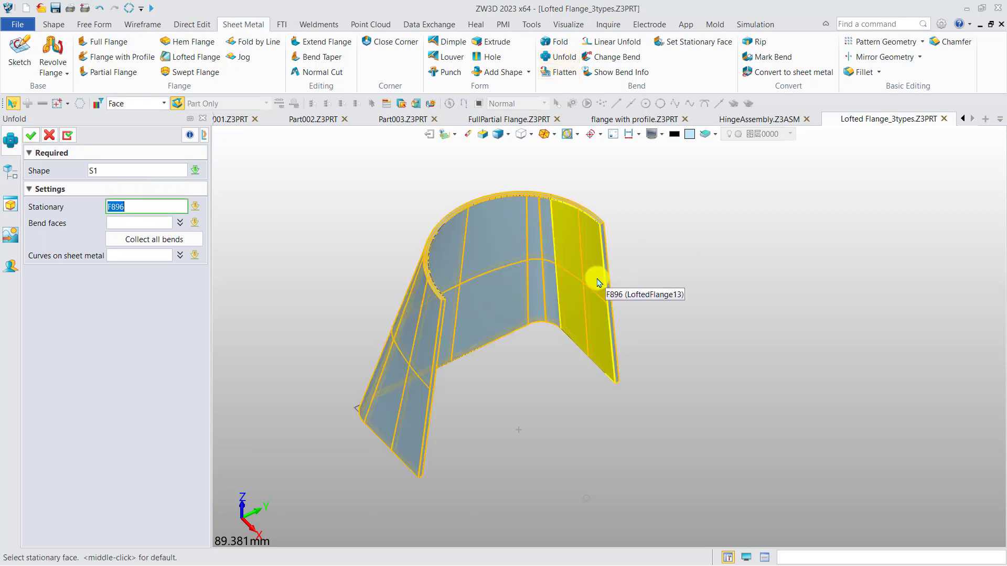
{"action": "left_click", "coordinate": [31, 137]}
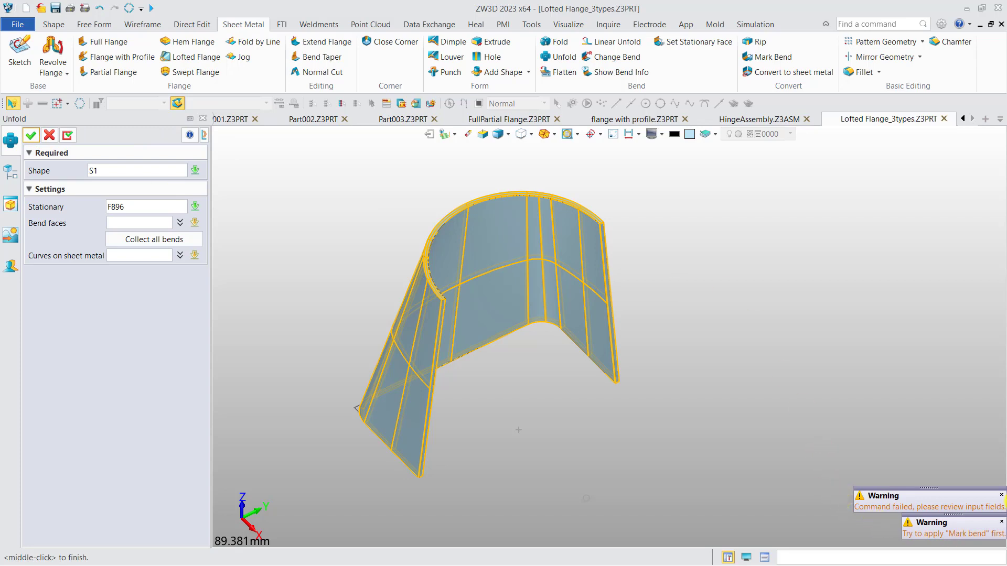
{"action": "left_click", "coordinate": [48, 135]}
Step: Roll the history back before the first lofted flange and create a second-type lofted flange from the arc Sketch2 to the profile Sketch1
{"action": "left_click_drag", "start_coordinate": [152, 346], "coordinate": [146, 336]}
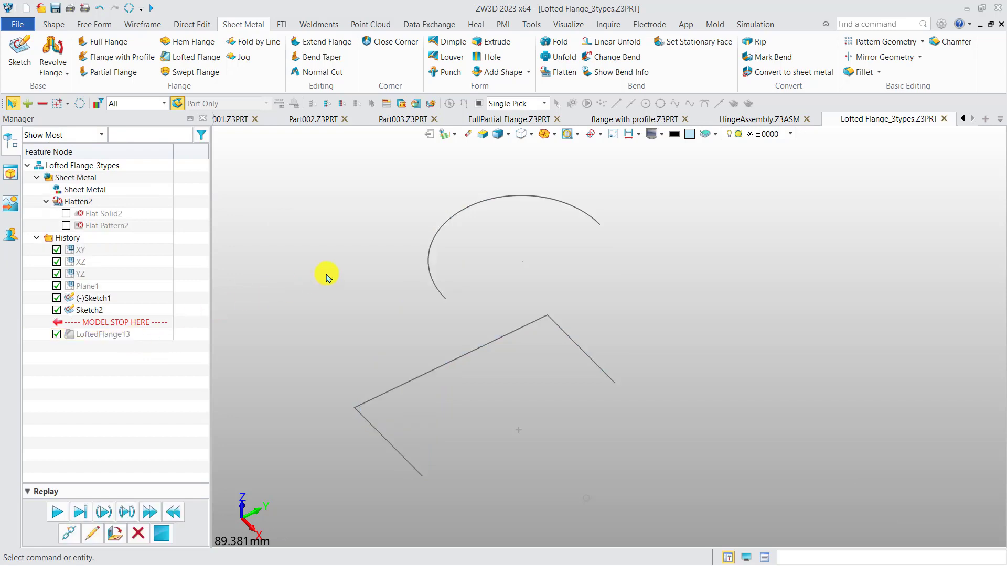
{"action": "left_click", "coordinate": [208, 58]}
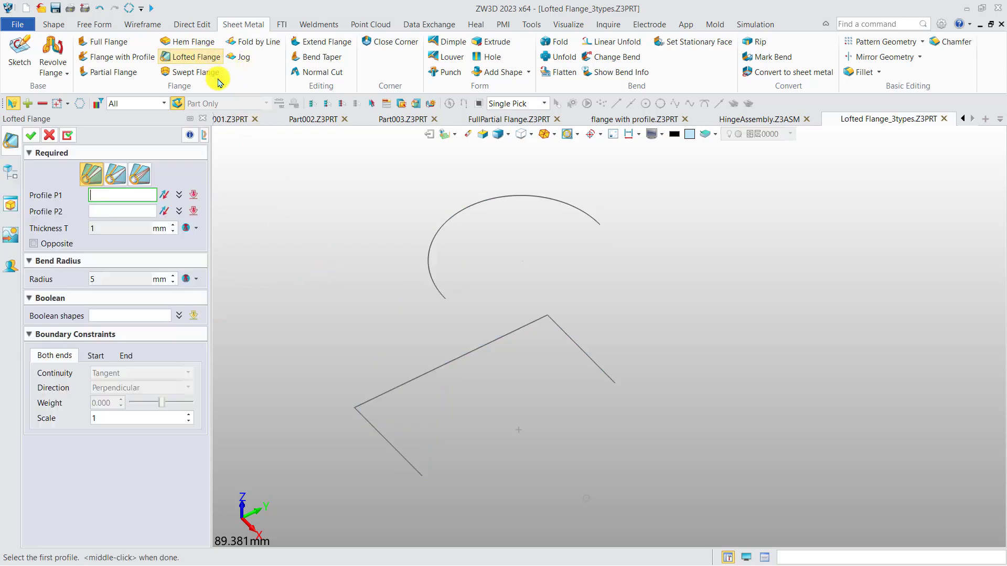
{"action": "left_click", "coordinate": [113, 177]}
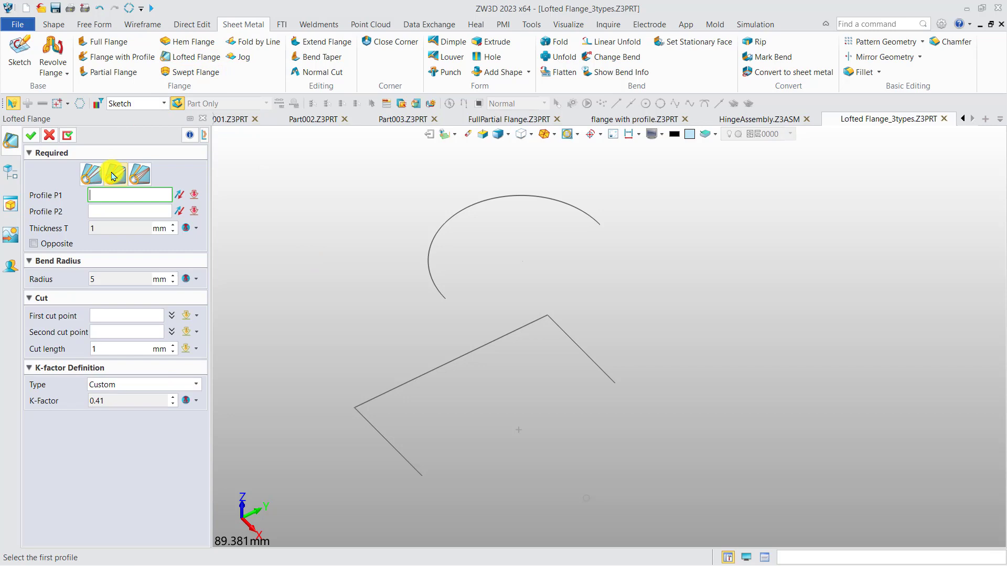
{"action": "left_click", "coordinate": [588, 208]}
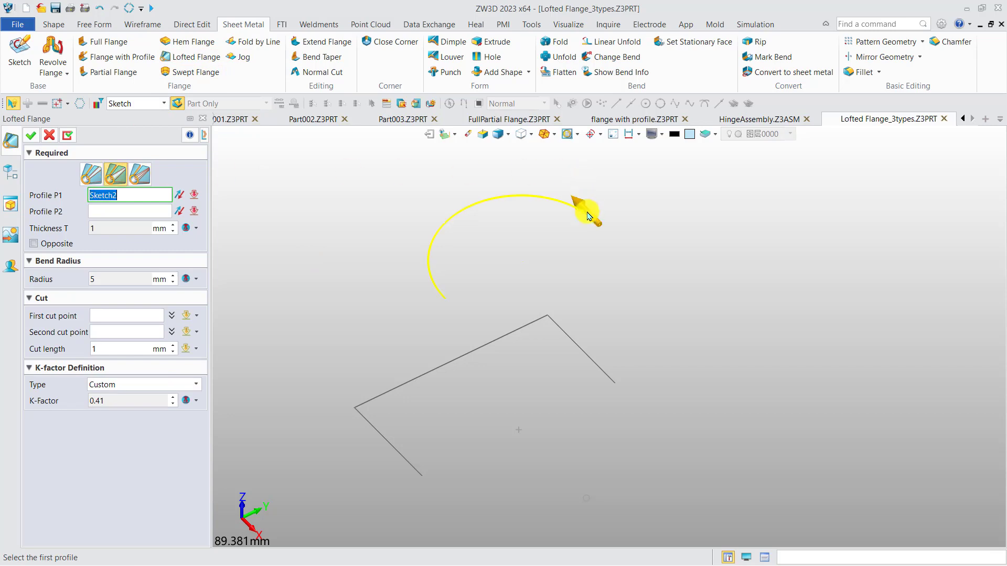
{"action": "left_click", "coordinate": [604, 374]}
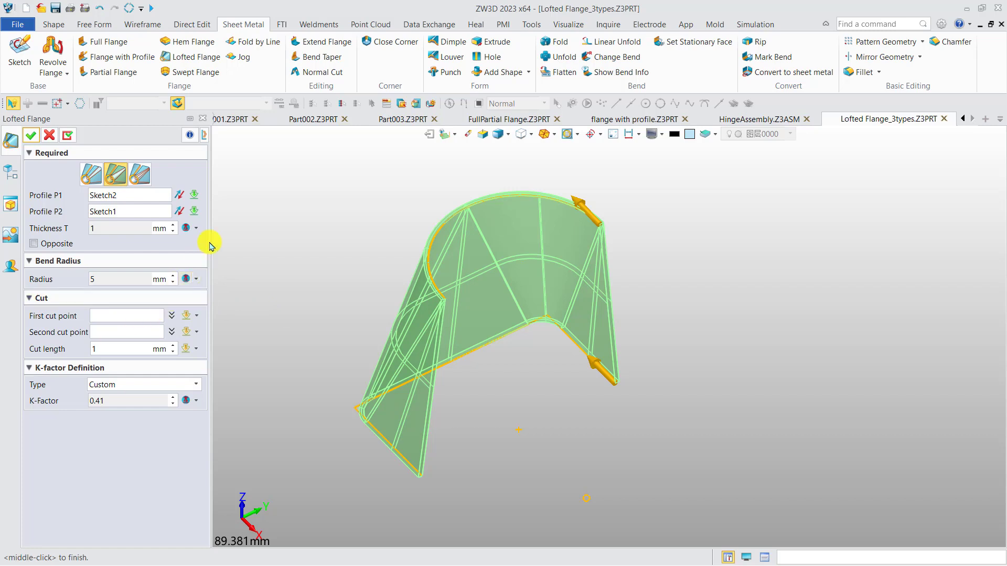
{"action": "left_click", "coordinate": [31, 137]}
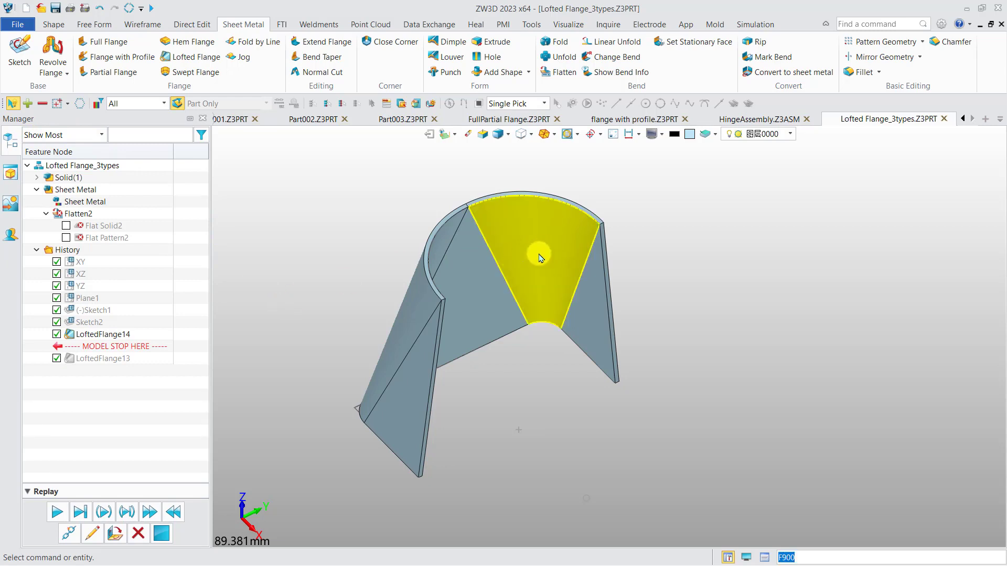
Step: Unfold the second-type lofted flange without specifying a stationary face
{"action": "right_click_drag", "start_coordinate": [476, 310], "coordinate": [375, 317]}
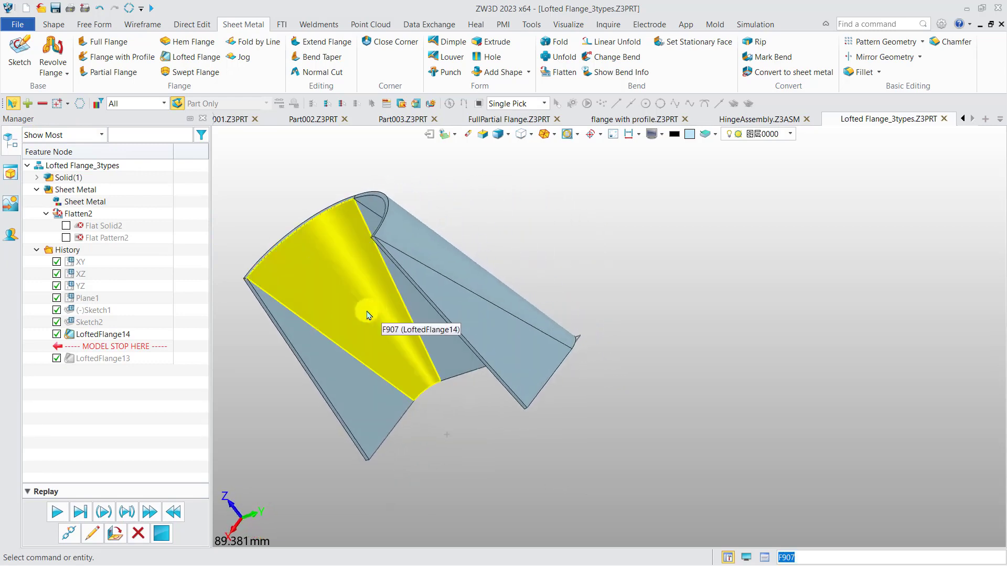
{"action": "right_click_drag", "start_coordinate": [330, 289], "coordinate": [456, 293]}
{"action": "left_click", "coordinate": [560, 56]}
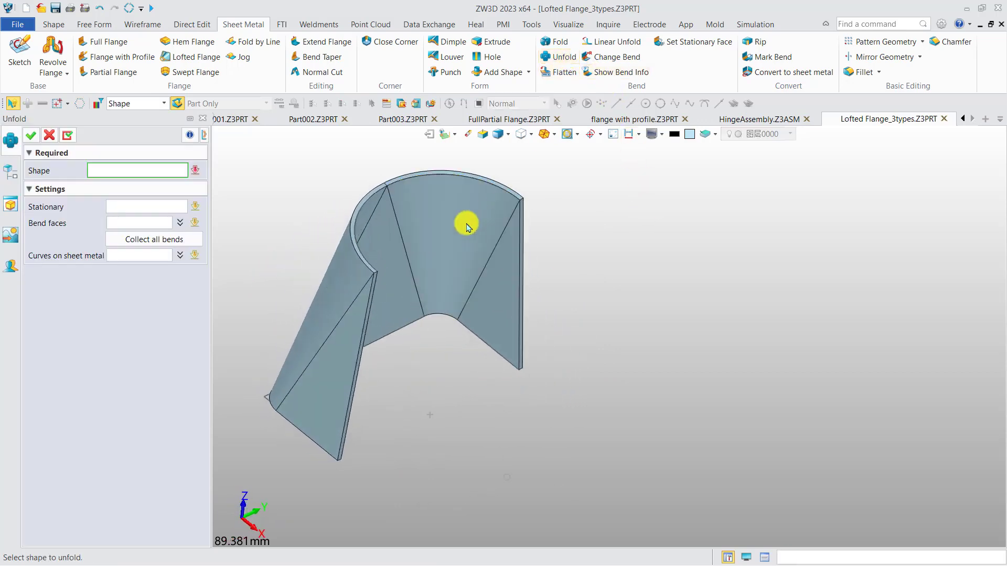
{"action": "left_click", "coordinate": [468, 226]}
{"action": "left_click", "coordinate": [31, 135]}
{"action": "right_click_drag", "start_coordinate": [352, 271], "coordinate": [398, 322]}
Step: Roll the history back to the two sketches and set up a Bending lofting flange from the arc Sketch2 to the profile Sketch1
{"action": "left_click_drag", "start_coordinate": [135, 362], "coordinate": [123, 335]}
{"action": "middle_click_drag", "start_coordinate": [432, 333], "coordinate": [441, 267]}
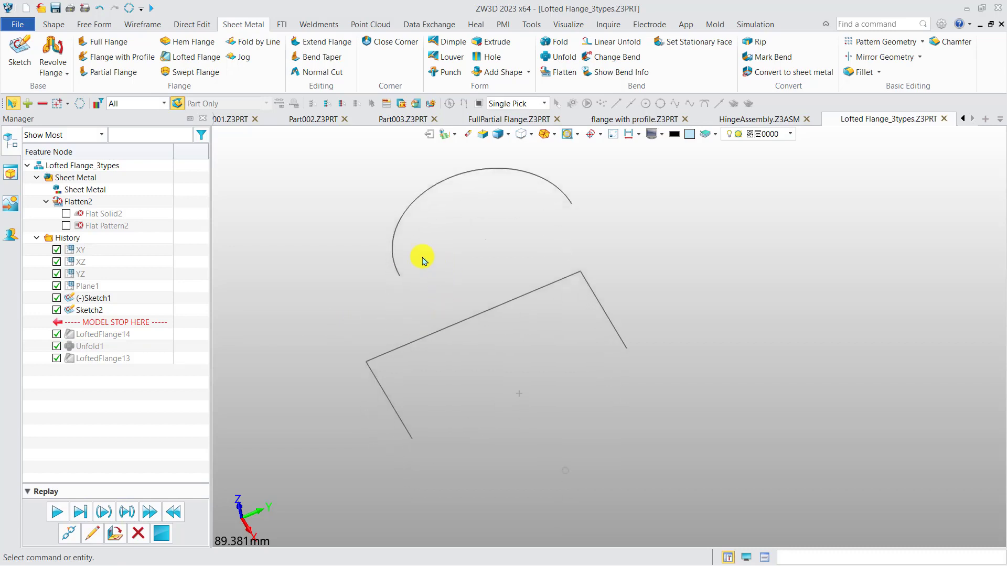
{"action": "left_click", "coordinate": [197, 56]}
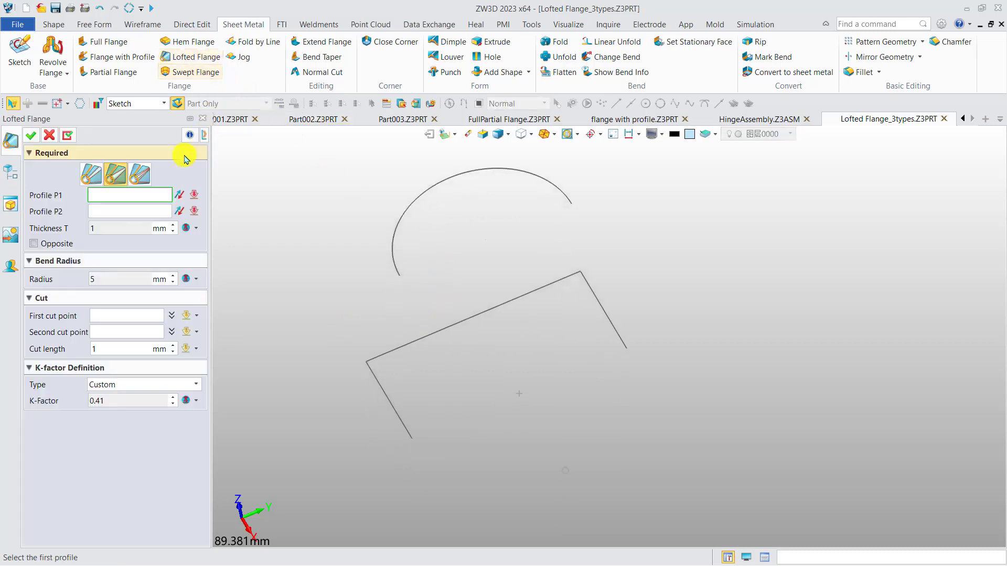
{"action": "left_click", "coordinate": [139, 174]}
{"action": "left_click", "coordinate": [558, 185]}
{"action": "left_click", "coordinate": [610, 326]}
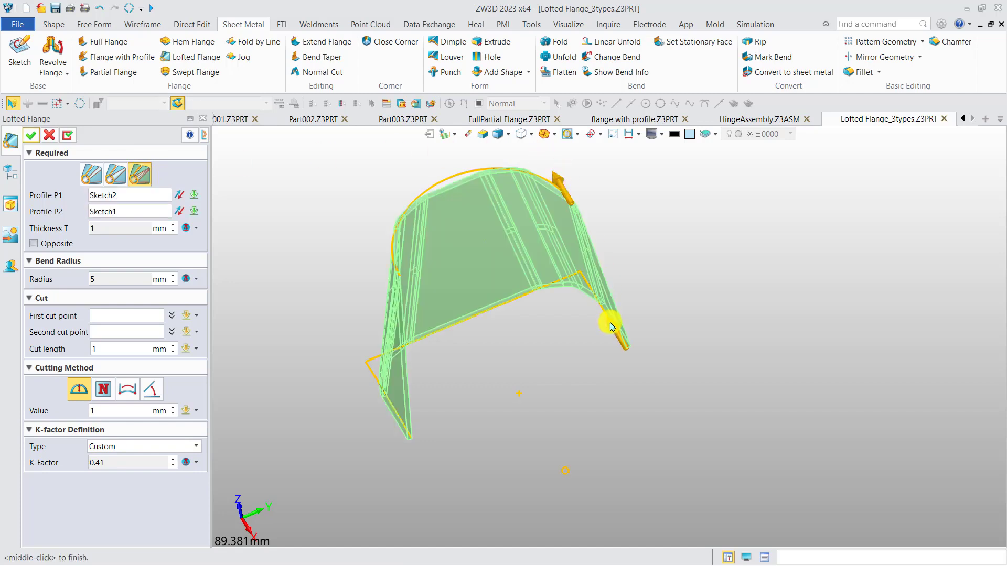
Step: Preview the Maximum arc height cutting method with a value of 0.5 mm
{"action": "right_click_drag", "start_coordinate": [487, 333], "coordinate": [516, 296]}
{"action": "scroll", "coordinate": [514, 295], "scroll_direction": "up", "scroll_amount": 3}
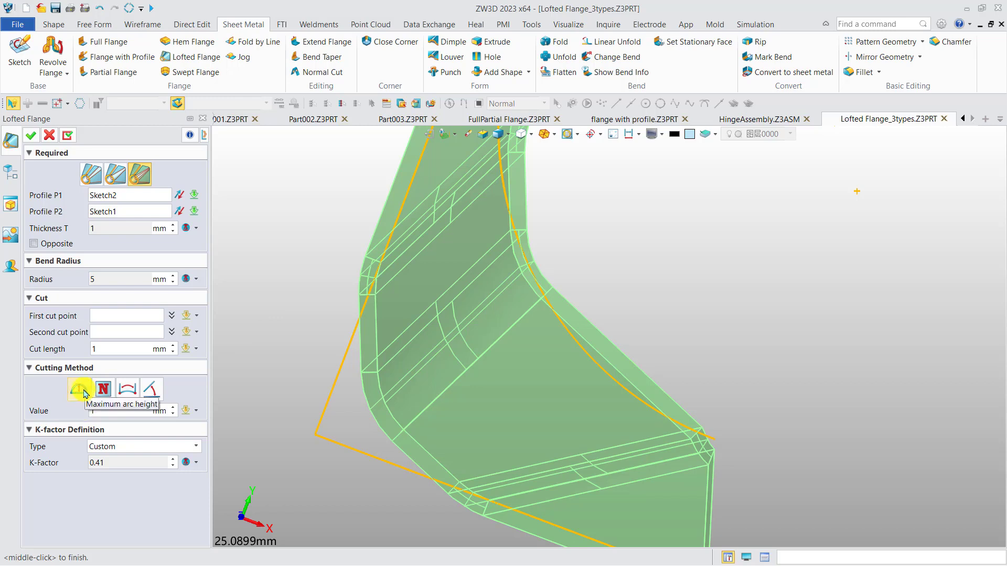
{"action": "left_click", "coordinate": [81, 391]}
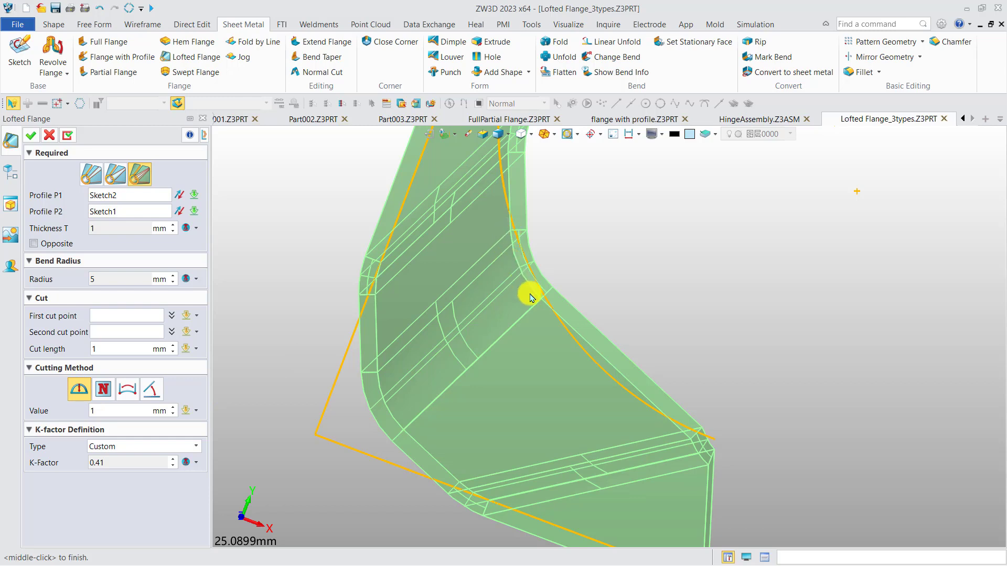
{"action": "left_click", "coordinate": [102, 411]}
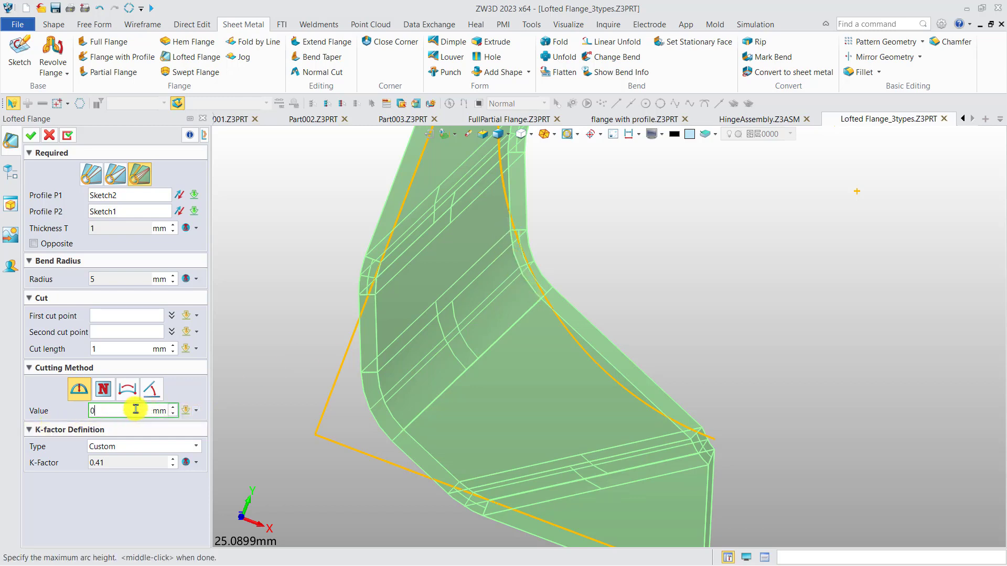
{"action": "middle_click", "coordinate": [280, 391]}
{"action": "mouse_move", "coordinate": [574, 329]}
{"action": "right_mouse_down"}
{"action": "mouse_move", "coordinate": [573, 315]}
{"action": "mouse_move", "coordinate": [579, 321]}
{"action": "right_mouse_up"}
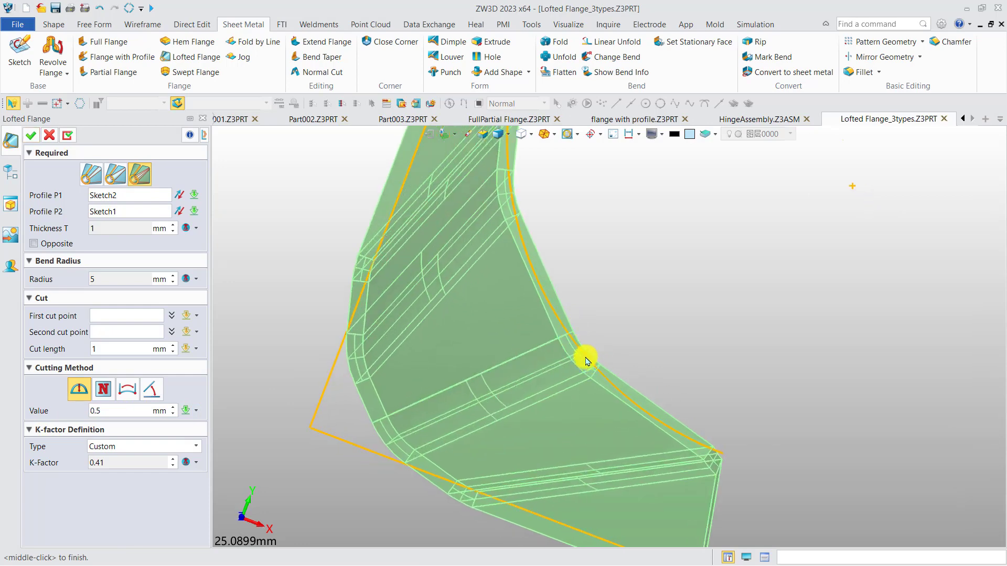
{"action": "scroll", "coordinate": [579, 352], "scroll_direction": "down", "scroll_amount": 4}
{"action": "right_click_drag", "start_coordinate": [589, 308], "coordinate": [522, 324]}
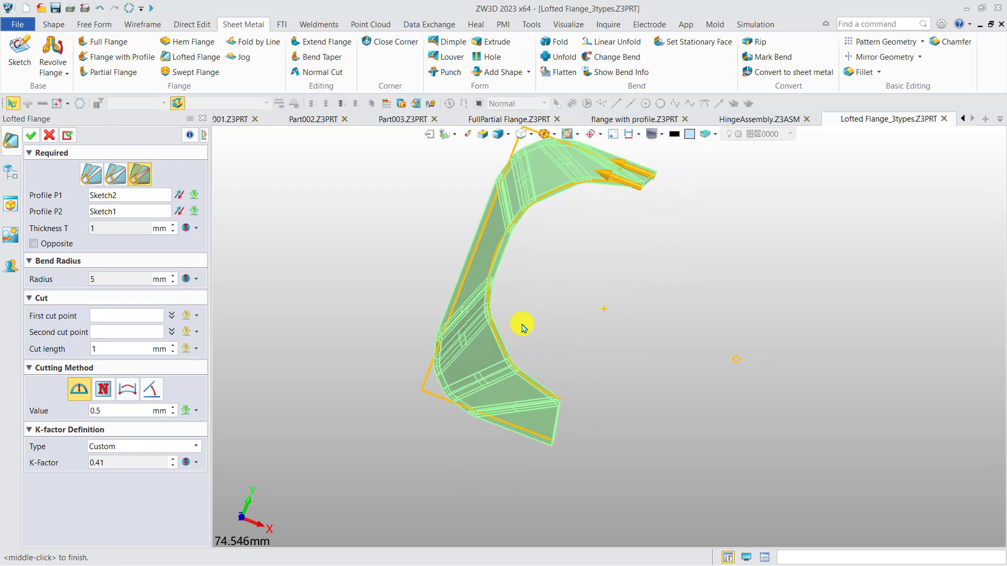
Step: Switch the cutting method to number of bends, set it to 6, and create the lofted flange
{"action": "scroll", "coordinate": [517, 326], "scroll_direction": "up", "scroll_amount": 3}
{"action": "left_click", "coordinate": [103, 389]}
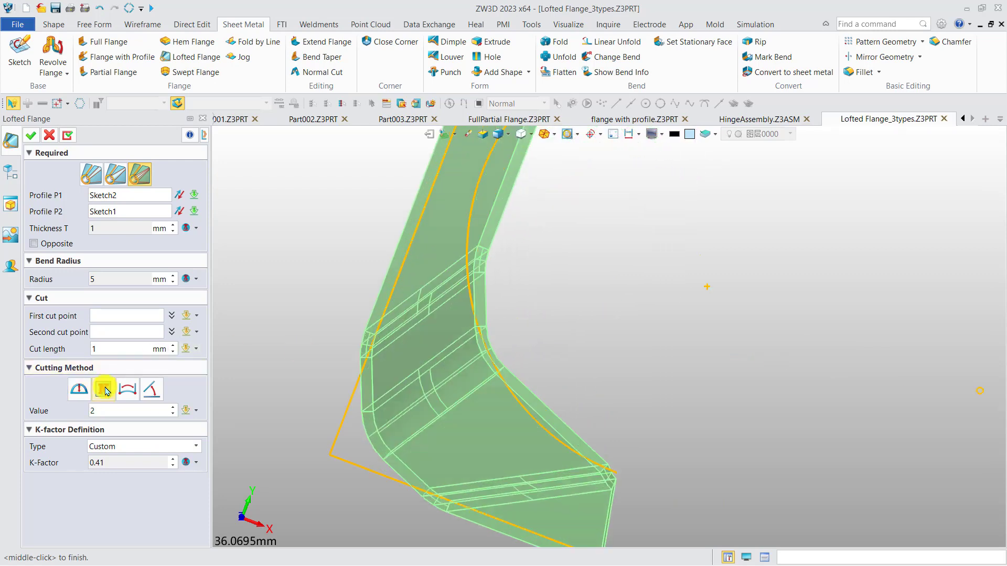
{"action": "left_click", "coordinate": [124, 410]}
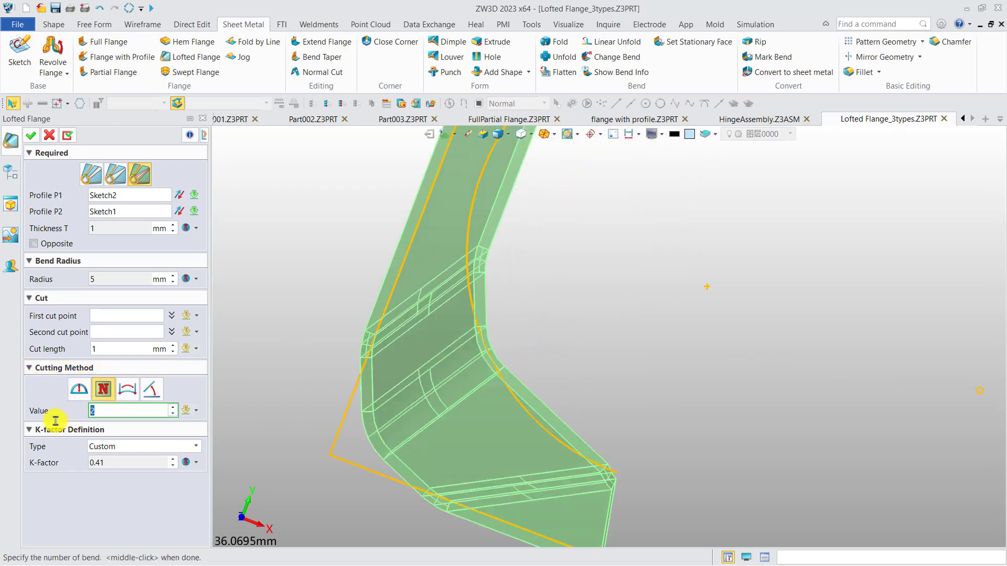
{"action": "key", "text": "Return"}
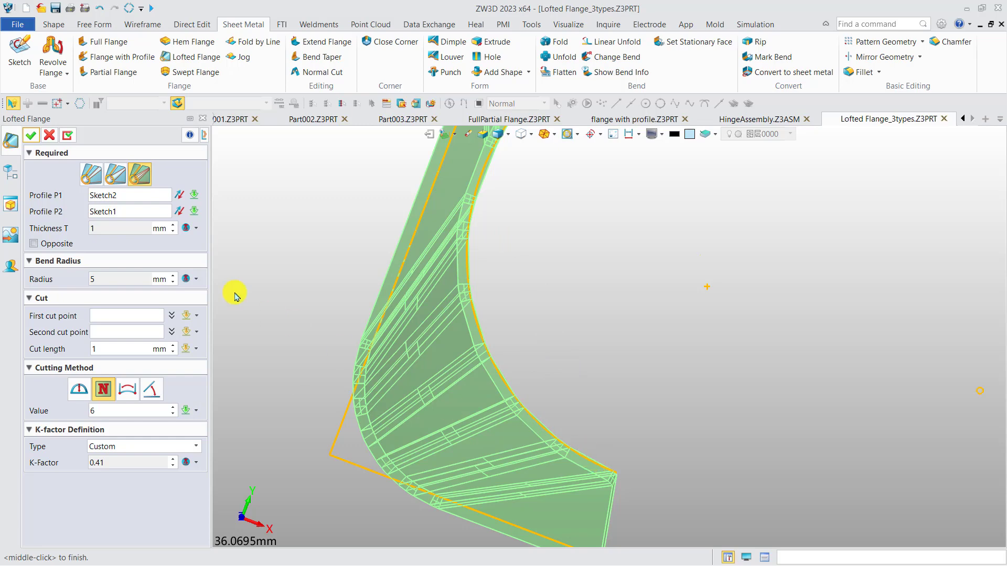
{"action": "left_click", "coordinate": [31, 135]}
{"action": "middle_click_drag", "start_coordinate": [572, 359], "coordinate": [368, 422]}
Step: Reopen the bending lofted flange, preview the 10 mm length and 30 deg angle cutting methods, and restore the 6-bend method
{"action": "double_click", "coordinate": [110, 337]}
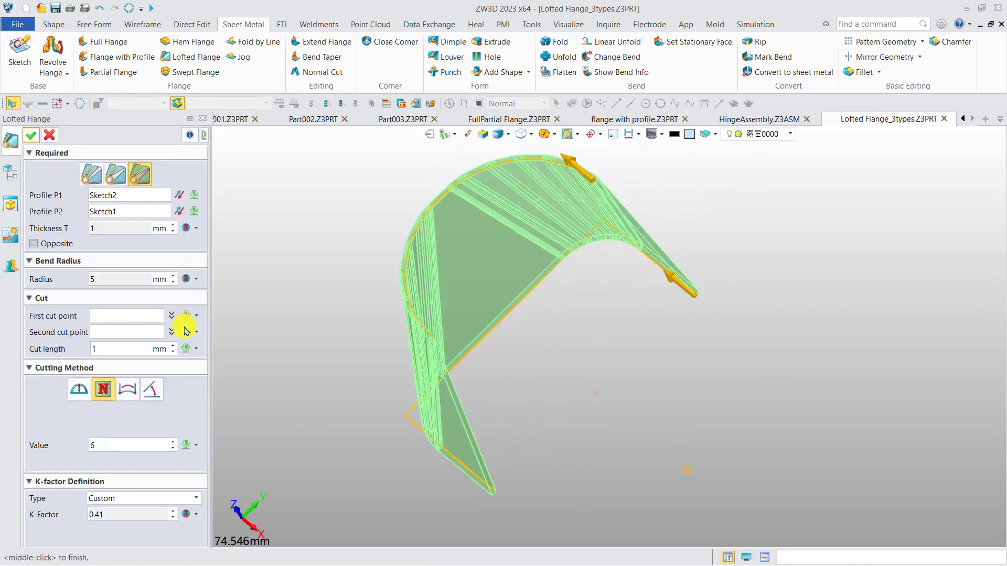
{"action": "left_click", "coordinate": [127, 391]}
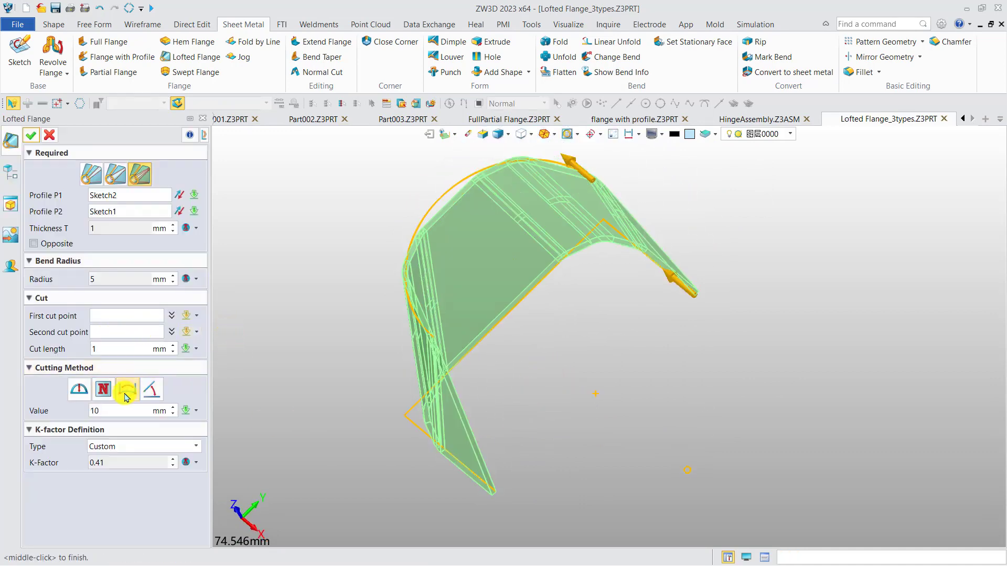
{"action": "left_click", "coordinate": [151, 389]}
{"action": "right_click_drag", "start_coordinate": [290, 355], "coordinate": [318, 373]}
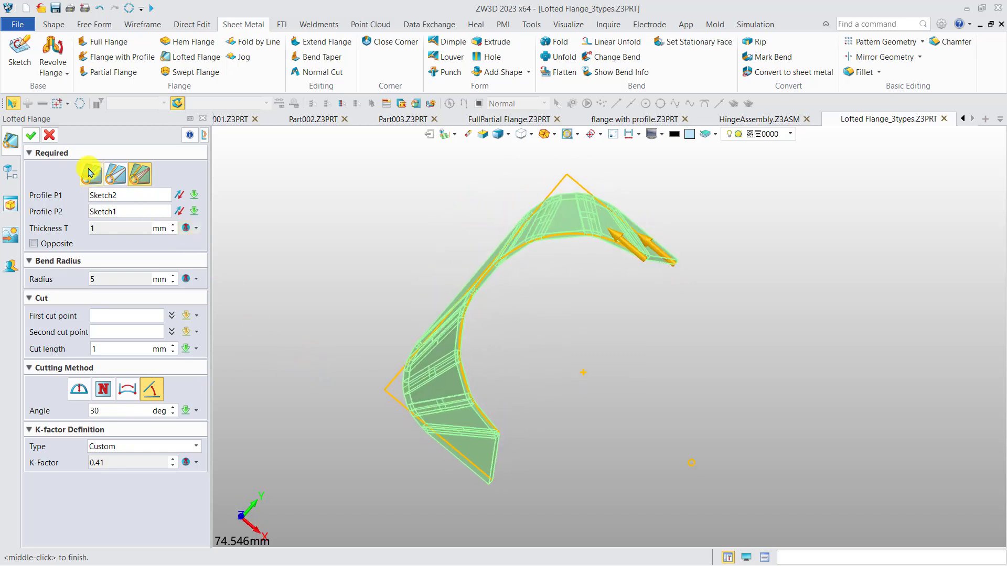
{"action": "left_click", "coordinate": [103, 389]}
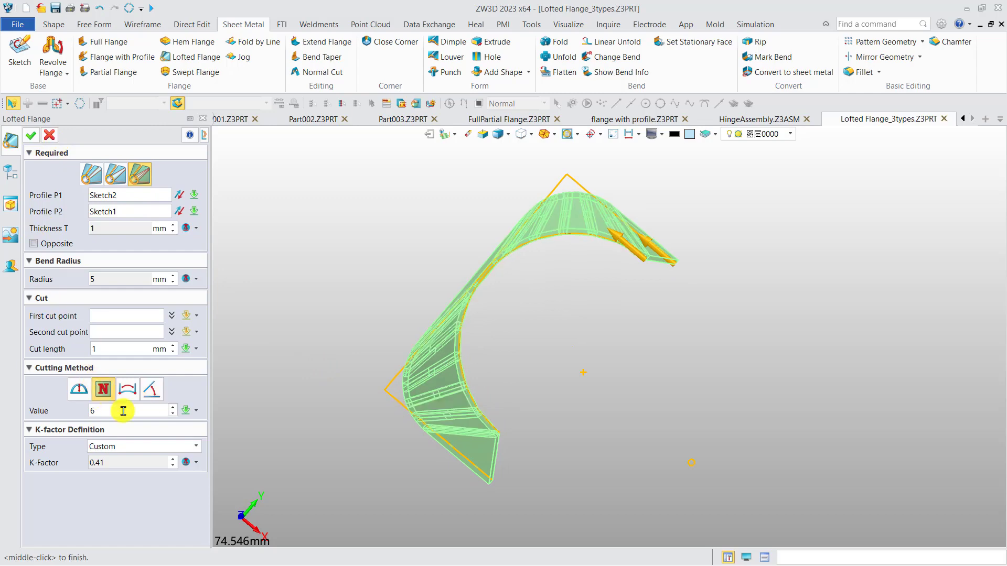
{"action": "left_click", "coordinate": [33, 138]}
Step: Unfold the 6-bend lofted flange with its flat triangular end face as the stationary face
{"action": "mouse_move", "coordinate": [420, 329]}
{"action": "right_mouse_down"}
{"action": "mouse_move", "coordinate": [378, 286]}
{"action": "mouse_move", "coordinate": [415, 303]}
{"action": "right_mouse_up"}
{"action": "left_click", "coordinate": [557, 58]}
{"action": "left_click", "coordinate": [629, 230]}
{"action": "left_click", "coordinate": [134, 207]}
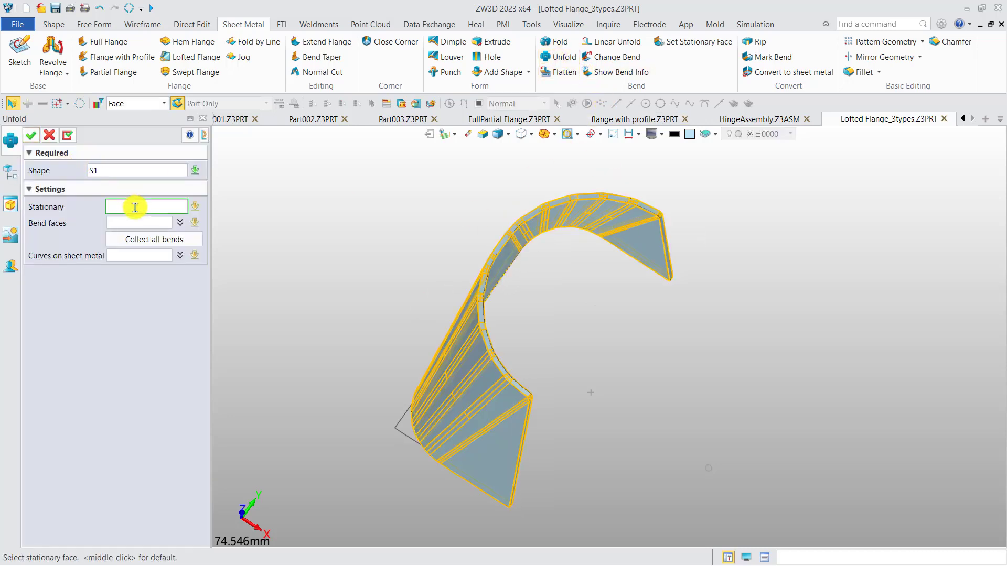
{"action": "left_click", "coordinate": [622, 246]}
{"action": "left_click", "coordinate": [31, 136]}
{"action": "scroll", "coordinate": [464, 272], "scroll_direction": "down", "scroll_amount": 3}
{"action": "middle_click_drag", "start_coordinate": [464, 262], "coordinate": [483, 317]}
{"action": "right_click_drag", "start_coordinate": [483, 317], "coordinate": [527, 224]}
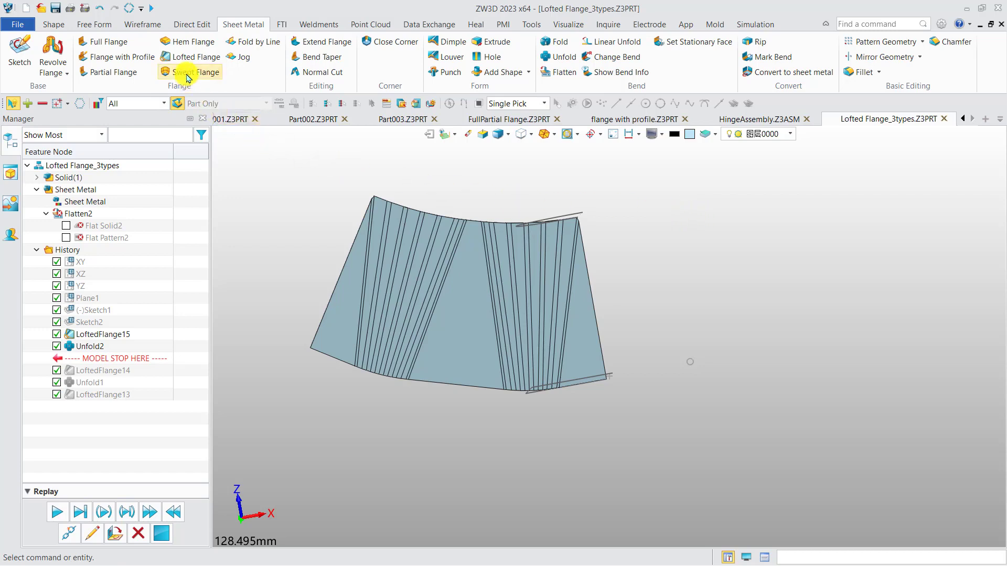
Step: Open Swept_polygon.Z3PRT from the 5.Swept_polygon folder inside 1. Flanges
{"action": "left_click", "coordinate": [42, 9]}
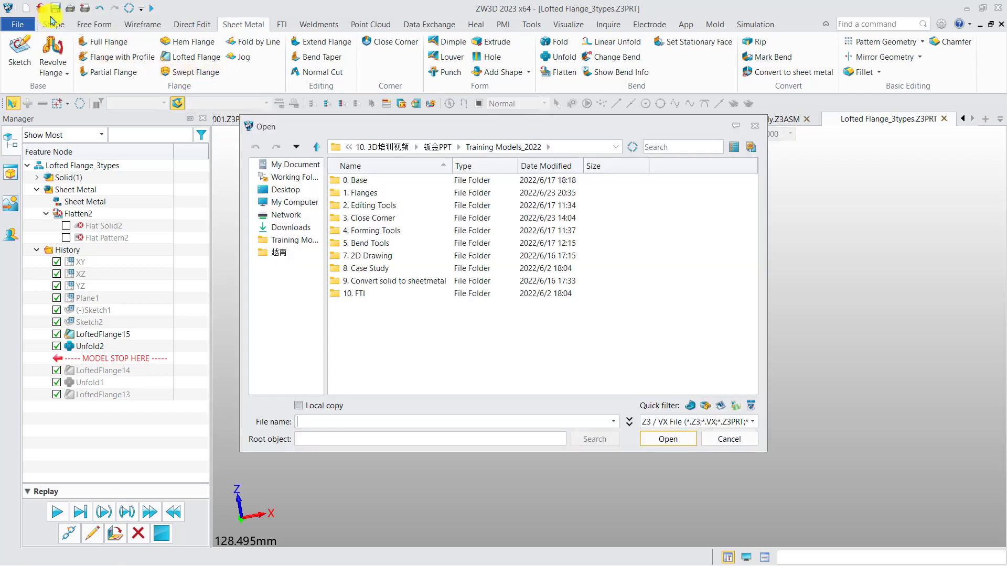
{"action": "double_click", "coordinate": [360, 193]}
{"action": "double_click", "coordinate": [376, 194]}
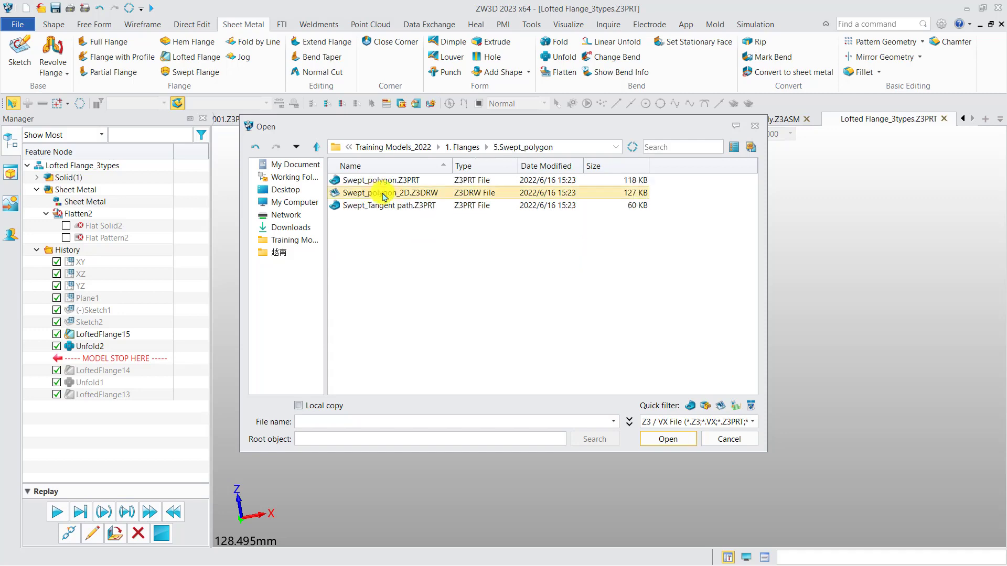
{"action": "double_click", "coordinate": [376, 180]}
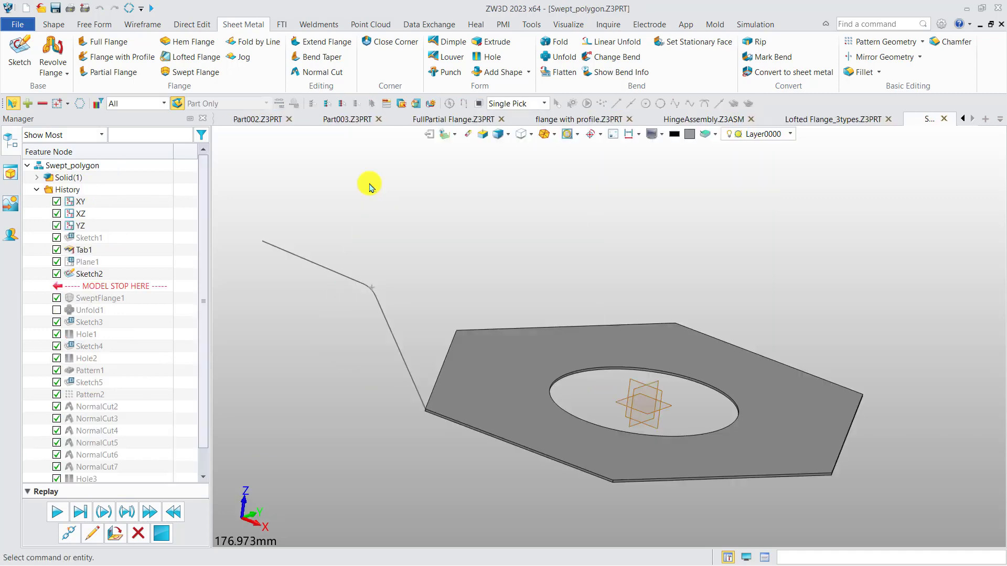
Step: Set up a swept flange with the hexagonal plate's top face as stationary, Sketch2 as profile and all six outer edges as path
{"action": "middle_click_drag", "start_coordinate": [421, 251], "coordinate": [407, 231]}
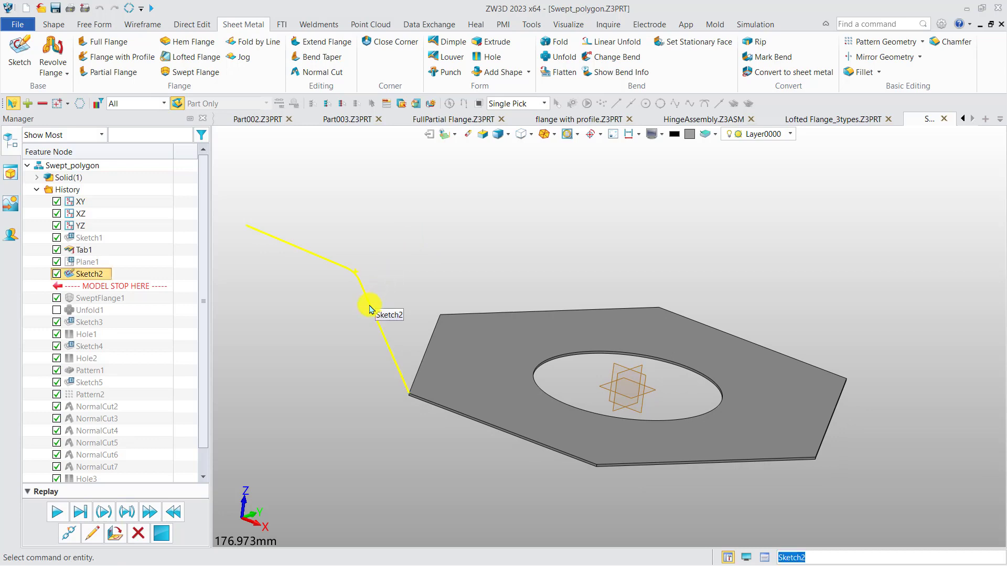
{"action": "left_click", "coordinate": [455, 415]}
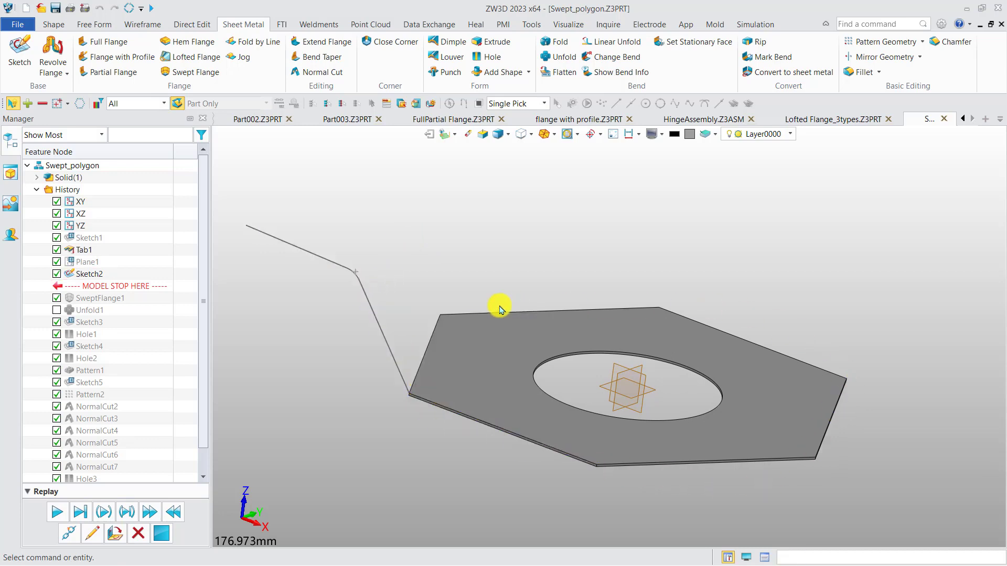
{"action": "left_click", "coordinate": [205, 72]}
{"action": "left_click", "coordinate": [444, 380]}
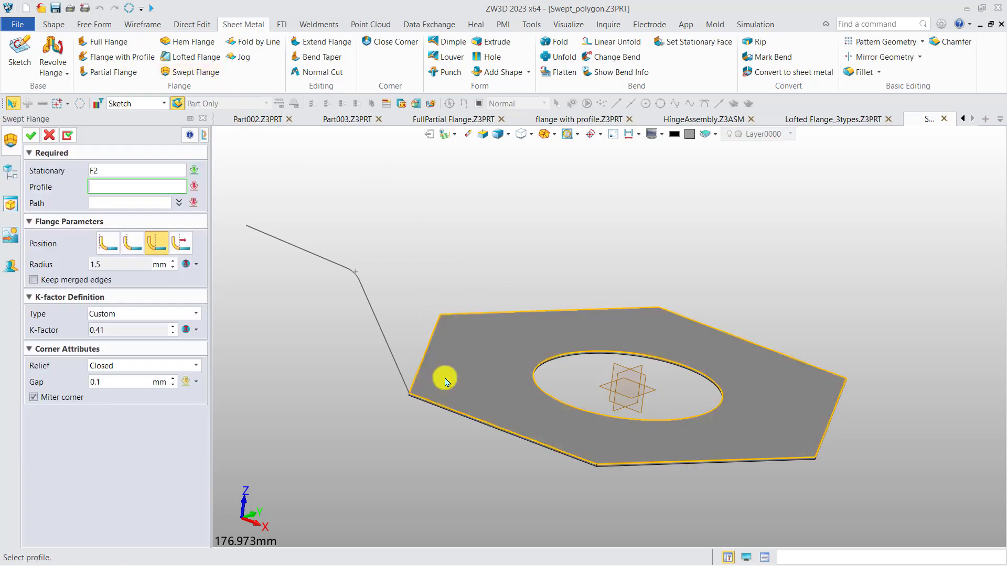
{"action": "left_click", "coordinate": [385, 343]}
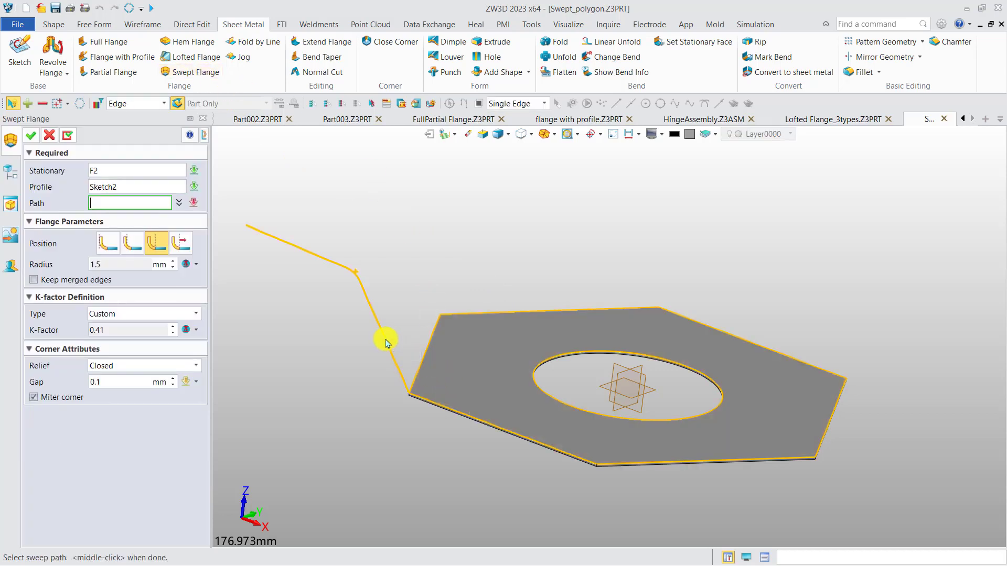
{"action": "right_click_drag", "start_coordinate": [404, 322], "coordinate": [405, 334]}
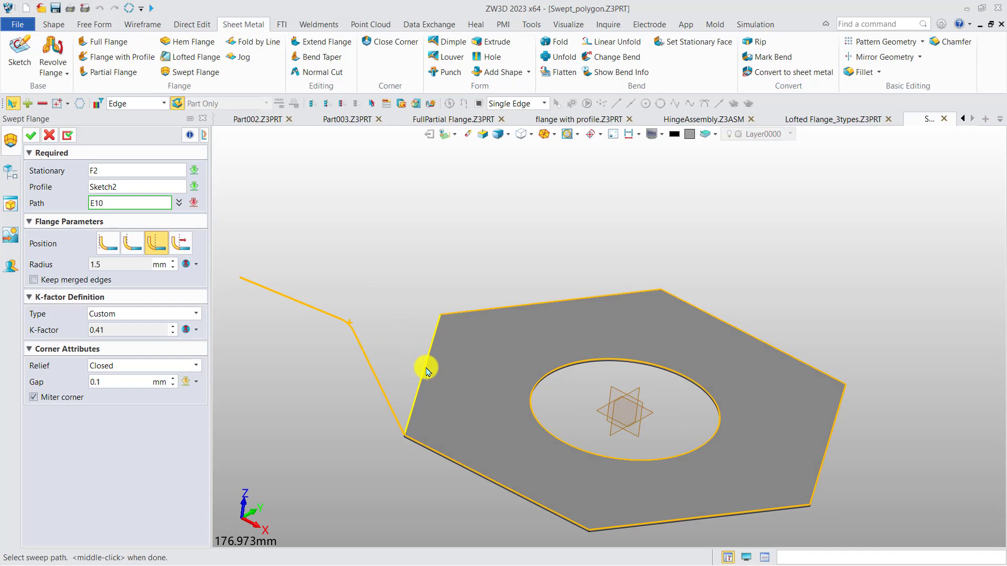
{"action": "left_click", "coordinate": [426, 371]}
{"action": "left_click", "coordinate": [479, 312]}
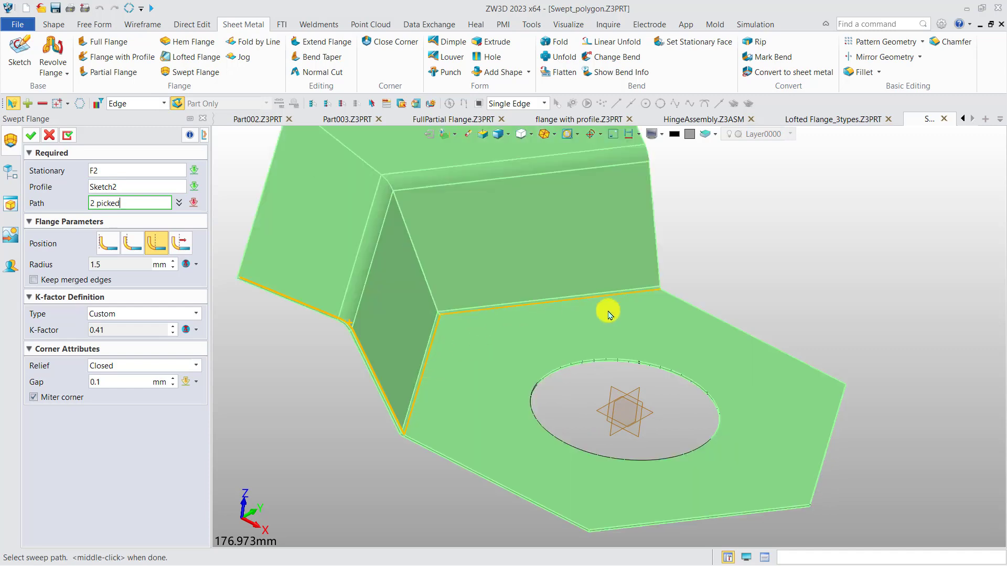
{"action": "left_click", "coordinate": [722, 325]}
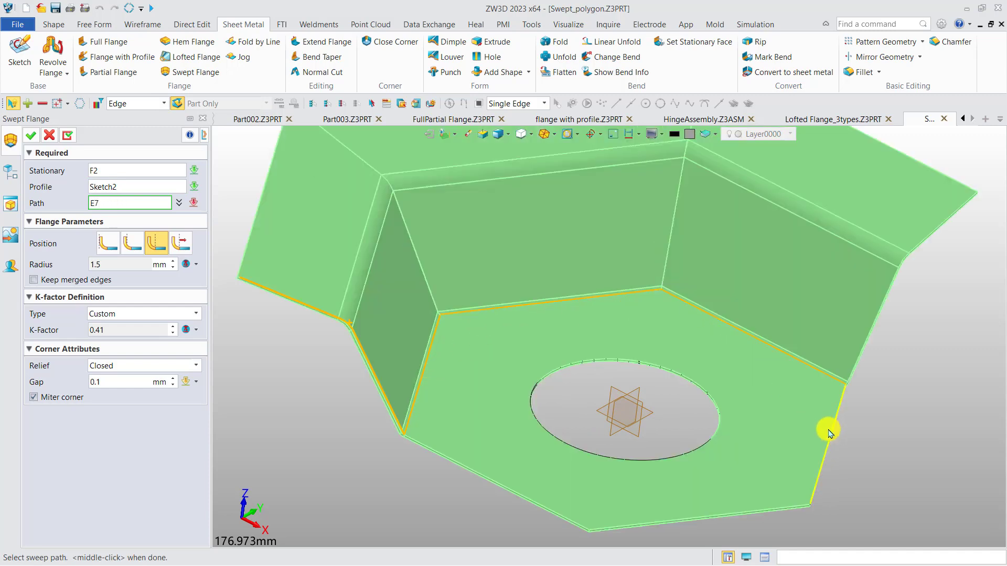
{"action": "left_click", "coordinate": [832, 432]}
{"action": "left_click", "coordinate": [745, 512]}
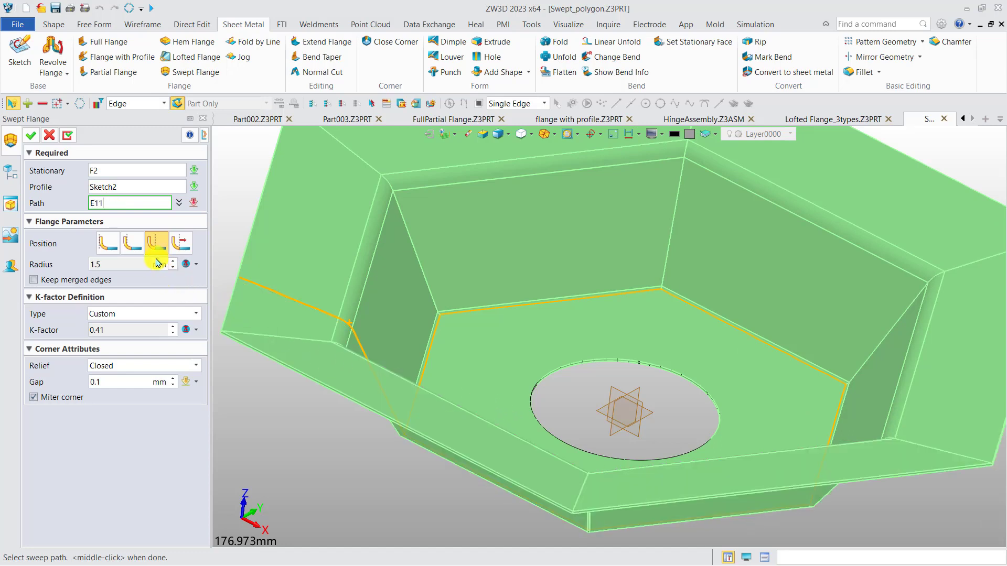
Step: Set the corner relief to Circular Cutout and create the hexagonal swept flange
{"action": "left_click", "coordinate": [145, 370]}
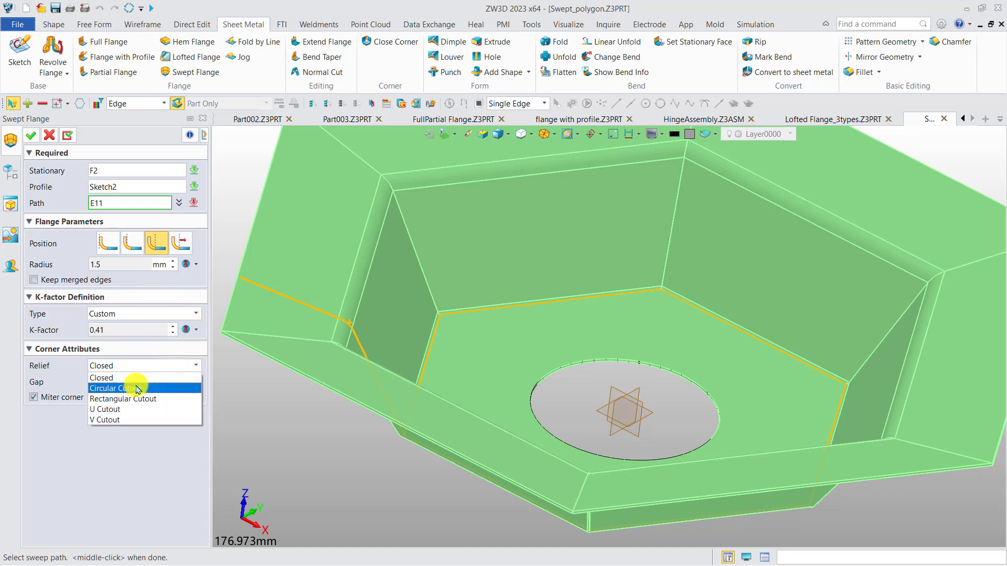
{"action": "left_click", "coordinate": [137, 379]}
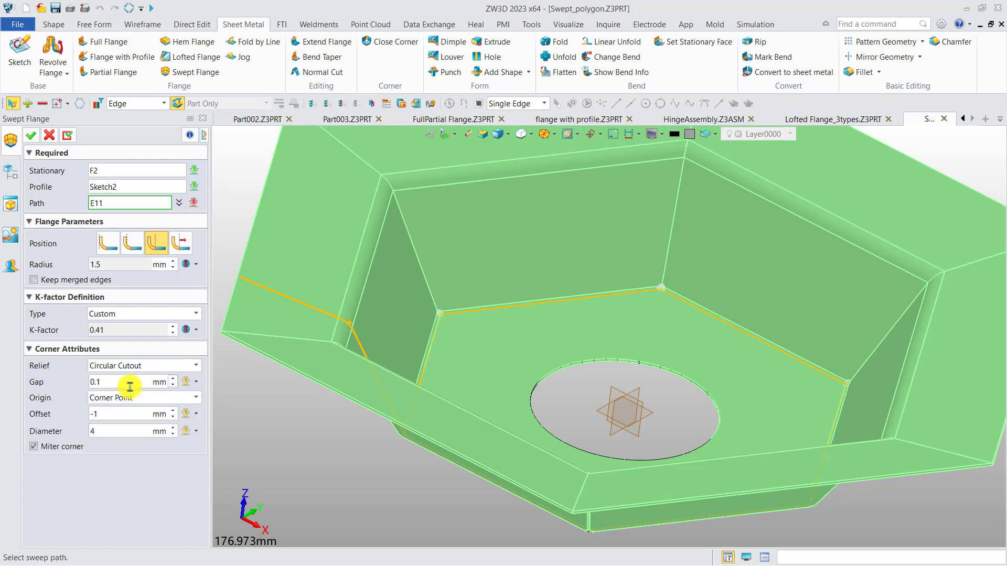
{"action": "scroll", "coordinate": [629, 308], "scroll_direction": "up", "scroll_amount": 6}
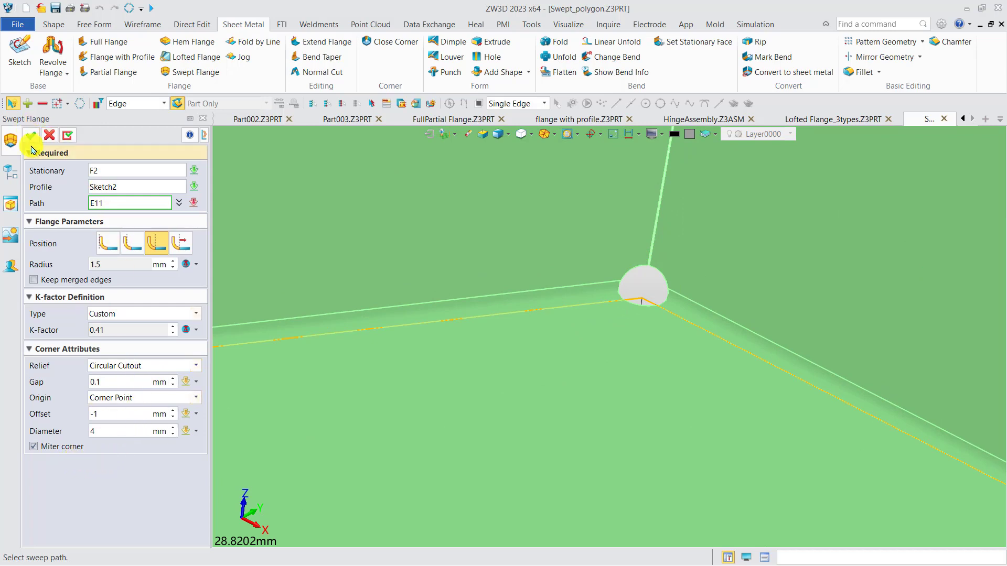
{"action": "middle_click", "coordinate": [317, 271]}
{"action": "scroll", "coordinate": [558, 313], "scroll_direction": "down", "scroll_amount": 10}
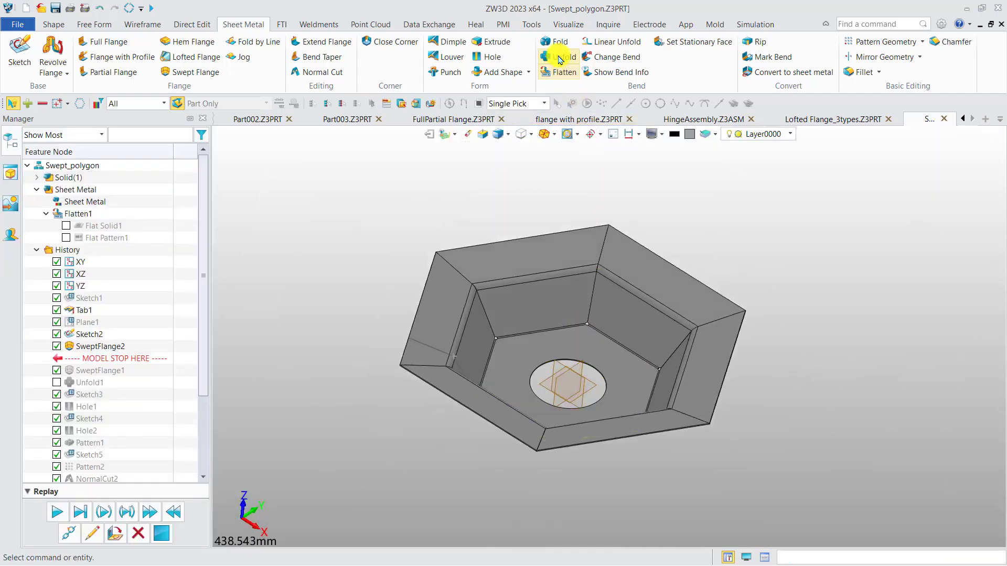
Step: Unfold the hexagonal swept flange with its inner bottom face as the stationary face
{"action": "left_click", "coordinate": [560, 56]}
{"action": "left_click", "coordinate": [590, 283]}
{"action": "left_click", "coordinate": [168, 207]}
{"action": "left_click", "coordinate": [542, 337]}
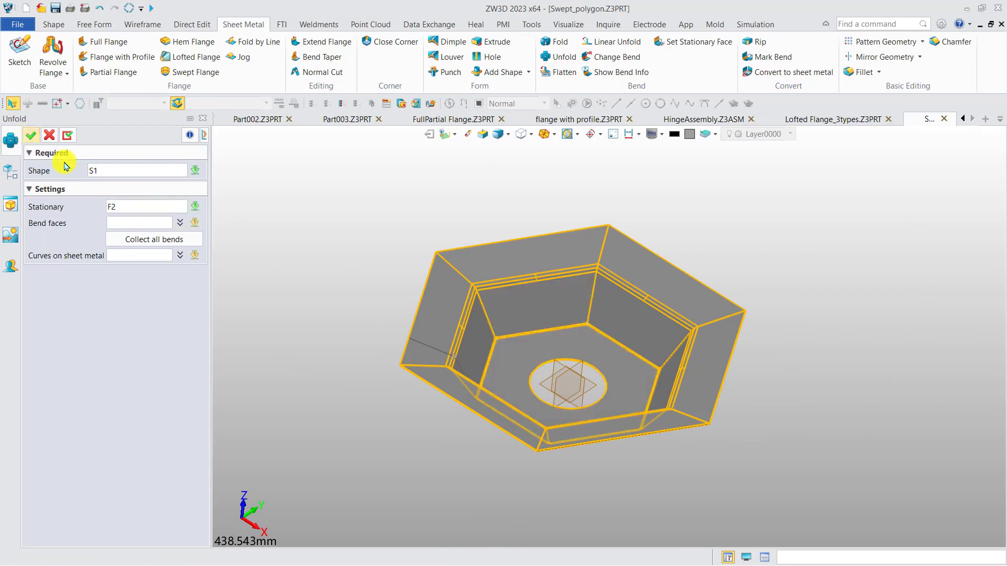
{"action": "left_click", "coordinate": [30, 135]}
{"action": "mouse_move", "coordinate": [376, 324]}
{"action": "middle_mouse_down"}
{"action": "mouse_move", "coordinate": [360, 342]}
{"action": "mouse_move", "coordinate": [378, 330]}
{"action": "middle_mouse_up"}
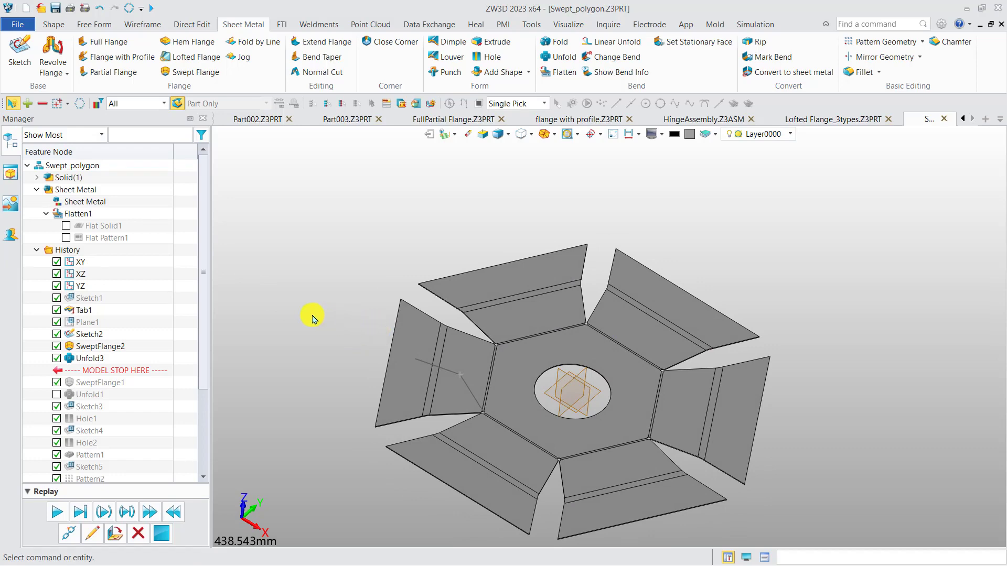
Step: Open the Swept_Tangent path part from inside the 1. Flanges folder
{"action": "left_click", "coordinate": [41, 9]}
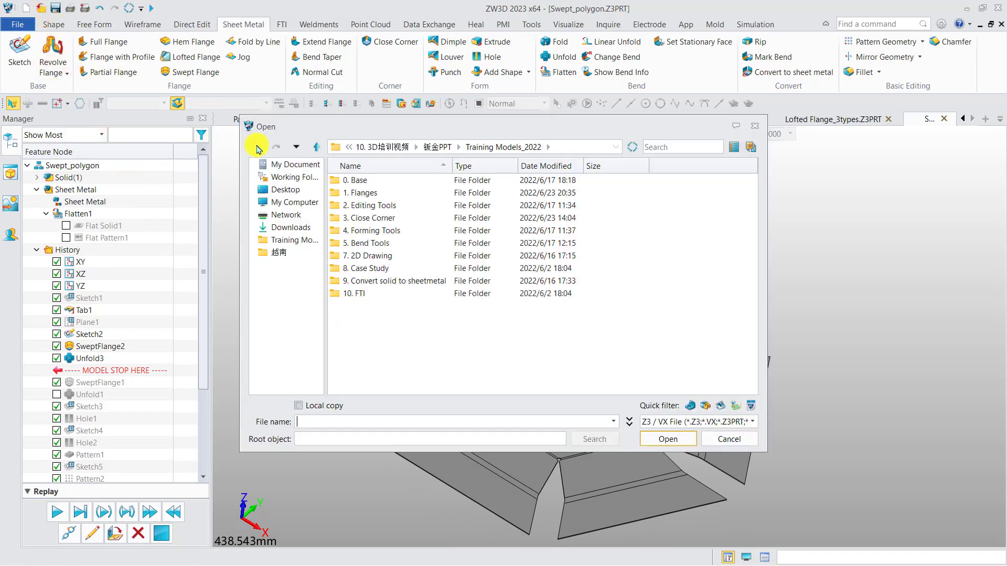
{"action": "double_click", "coordinate": [367, 193]}
{"action": "double_click", "coordinate": [371, 193]}
{"action": "double_click", "coordinate": [374, 206]}
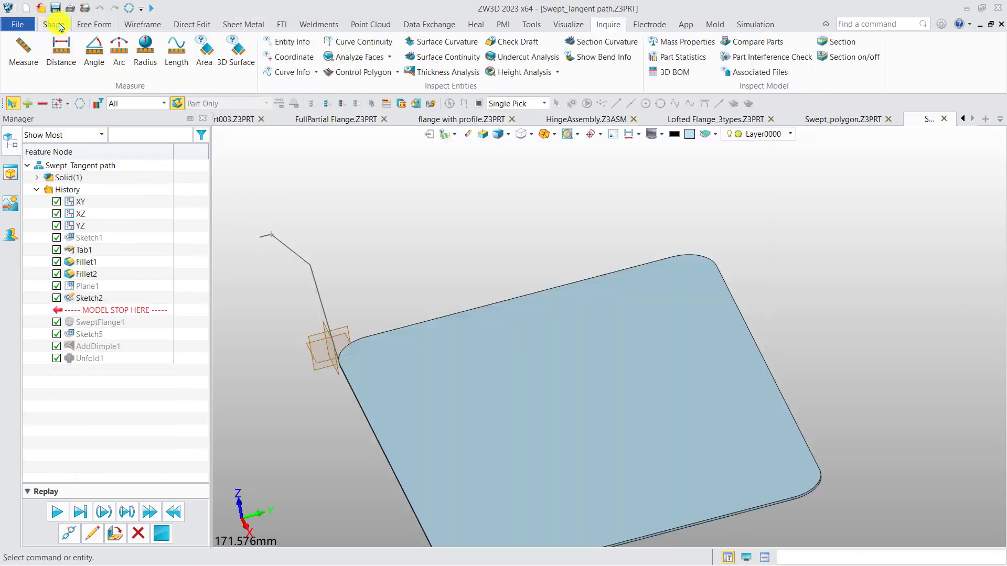
Step: Start a swept flange with the rounded plate's top face as stationary, Sketch2 as profile and the adjacent corner arc as first path edge
{"action": "left_click", "coordinate": [254, 22]}
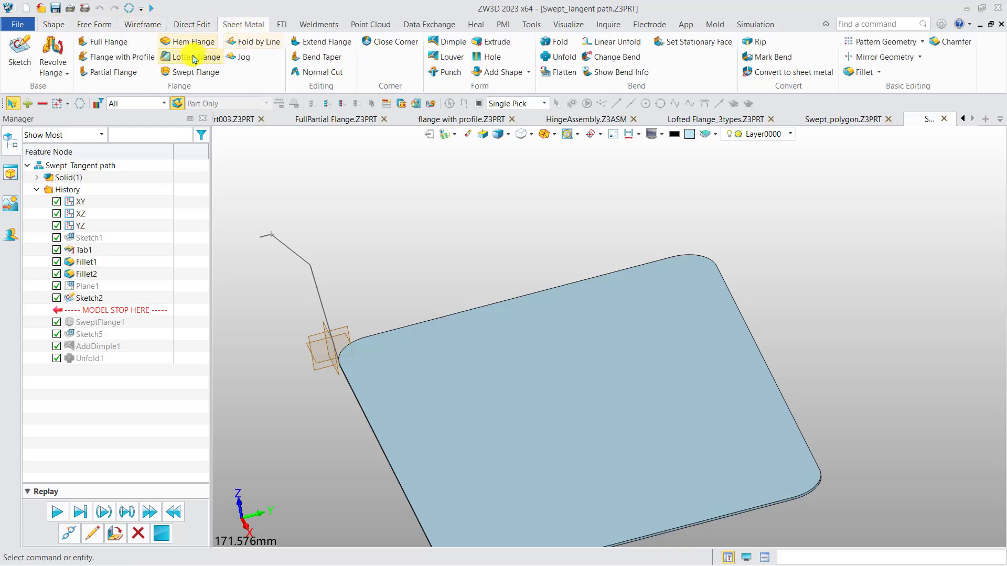
{"action": "left_click", "coordinate": [187, 76]}
{"action": "left_click", "coordinate": [395, 351]}
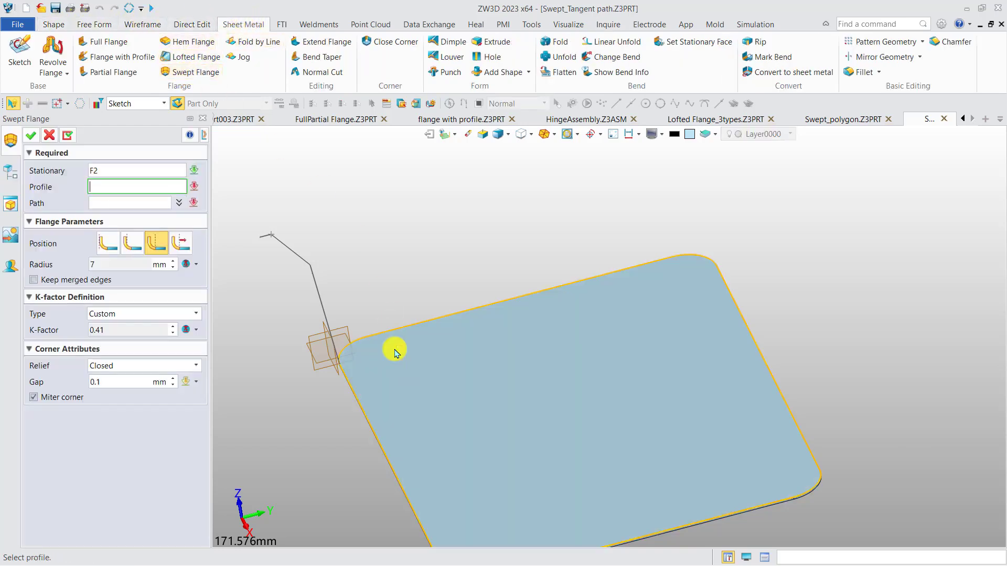
{"action": "left_click", "coordinate": [310, 266]}
{"action": "left_click", "coordinate": [354, 353]}
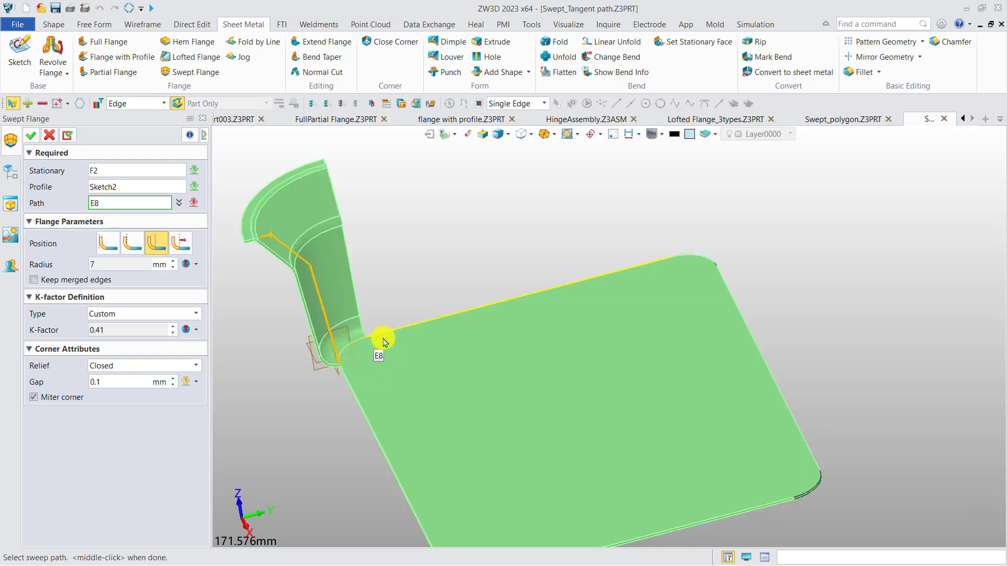
Step: Add the remaining tangent straight edges and corner arcs around the plate to the sweep path and create the swept flange
{"action": "left_click", "coordinate": [381, 339]}
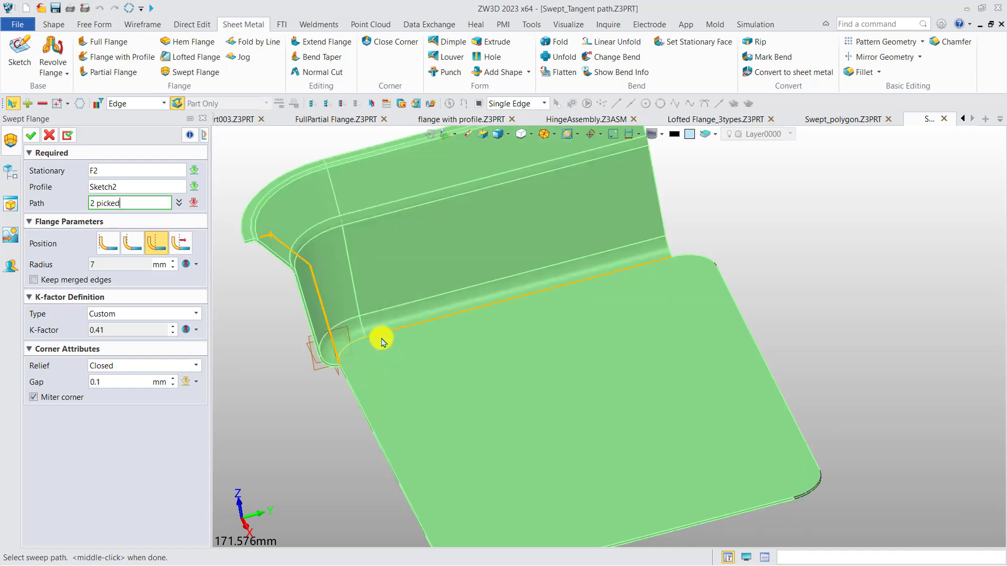
{"action": "left_click", "coordinate": [699, 260]}
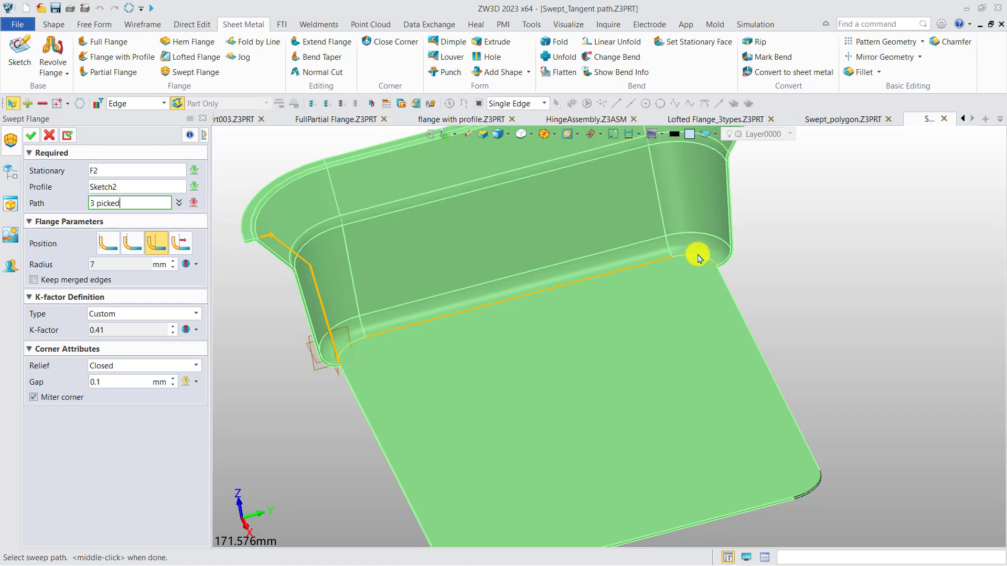
{"action": "left_click", "coordinate": [723, 286]}
{"action": "middle_click_drag", "start_coordinate": [629, 357], "coordinate": [535, 262]}
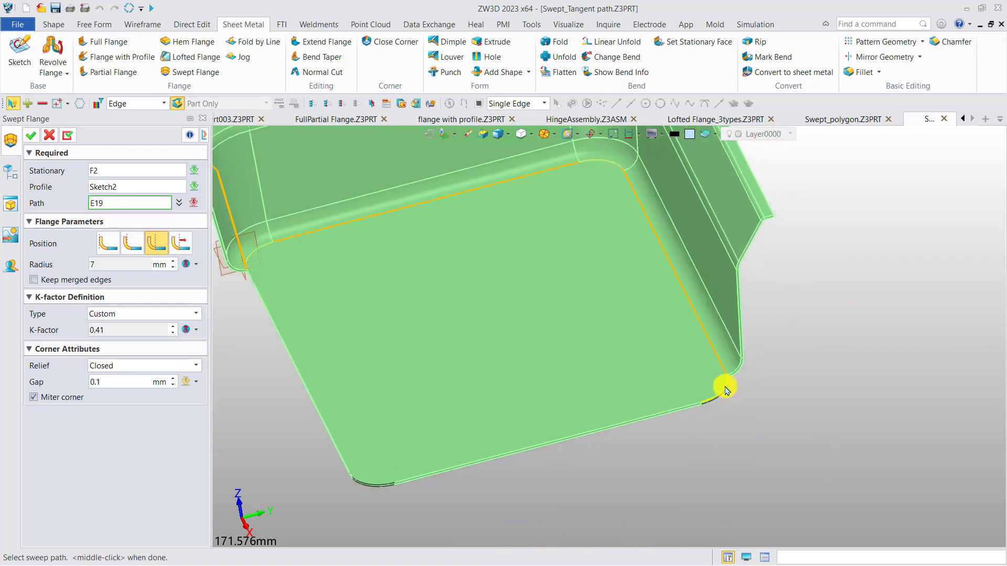
{"action": "left_click", "coordinate": [726, 391]}
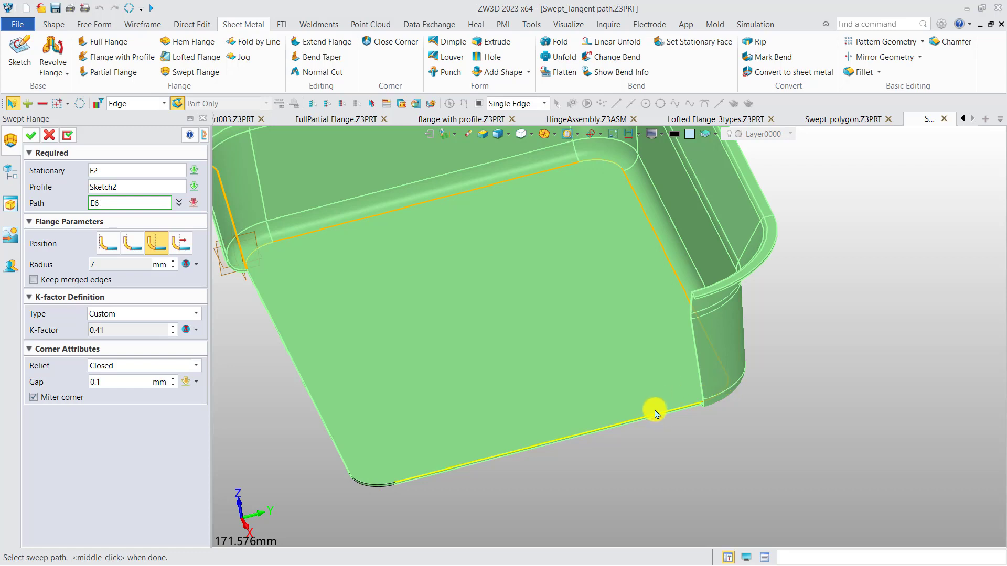
{"action": "left_click", "coordinate": [627, 419]}
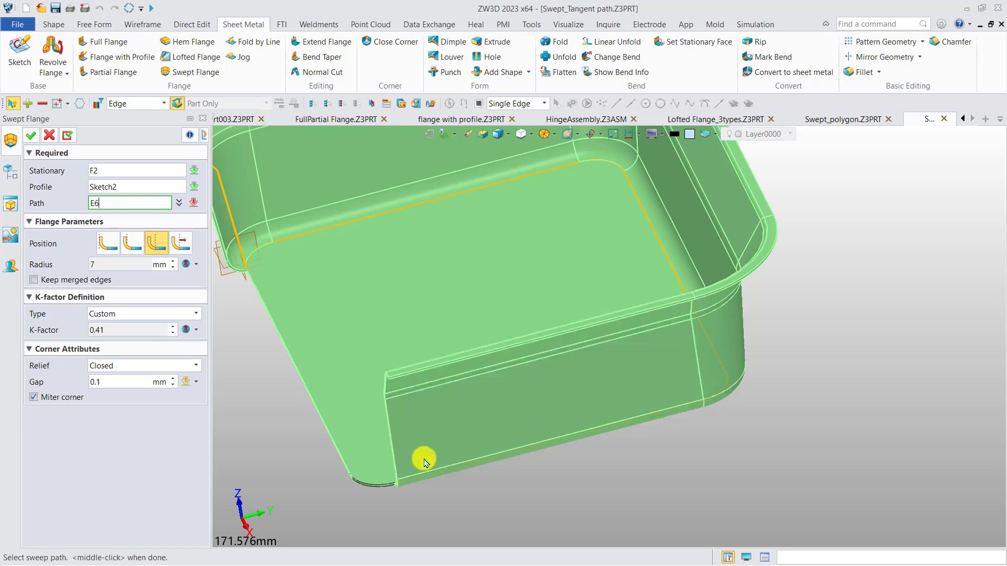
{"action": "left_click", "coordinate": [355, 483]}
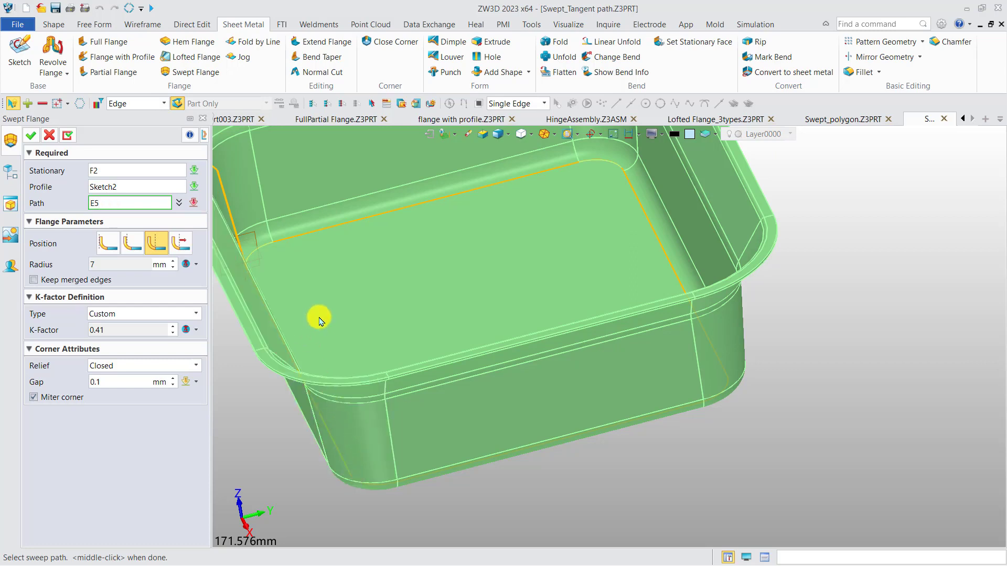
{"action": "right_click_drag", "start_coordinate": [316, 317], "coordinate": [359, 360]}
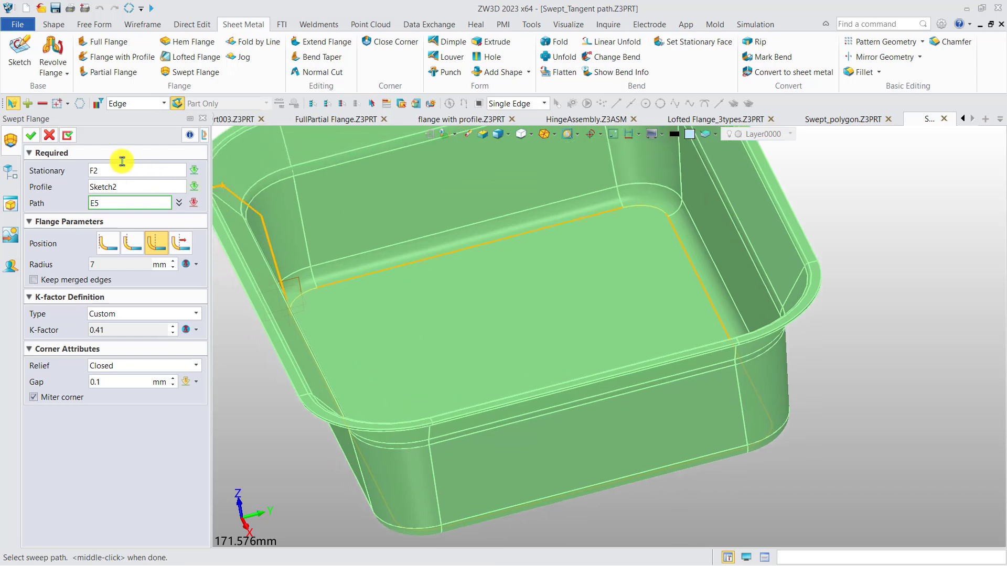
{"action": "middle_click", "coordinate": [510, 373]}
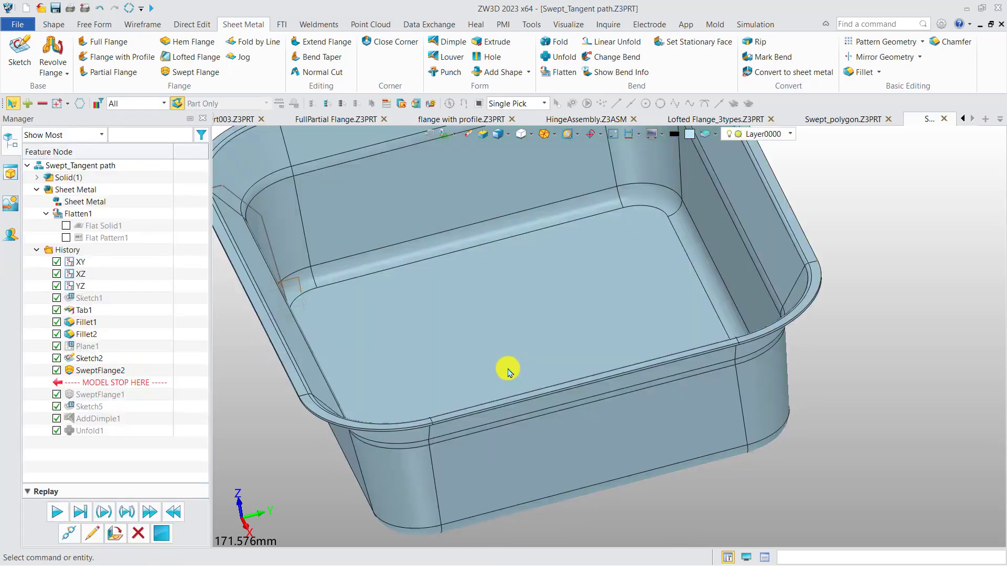
Step: Roll the model history back to just after Sketch2 so the plate is shown without the swept flange
{"action": "scroll", "coordinate": [510, 373], "scroll_direction": "down", "scroll_amount": 2}
{"action": "middle_click_drag", "start_coordinate": [499, 355], "coordinate": [561, 388]}
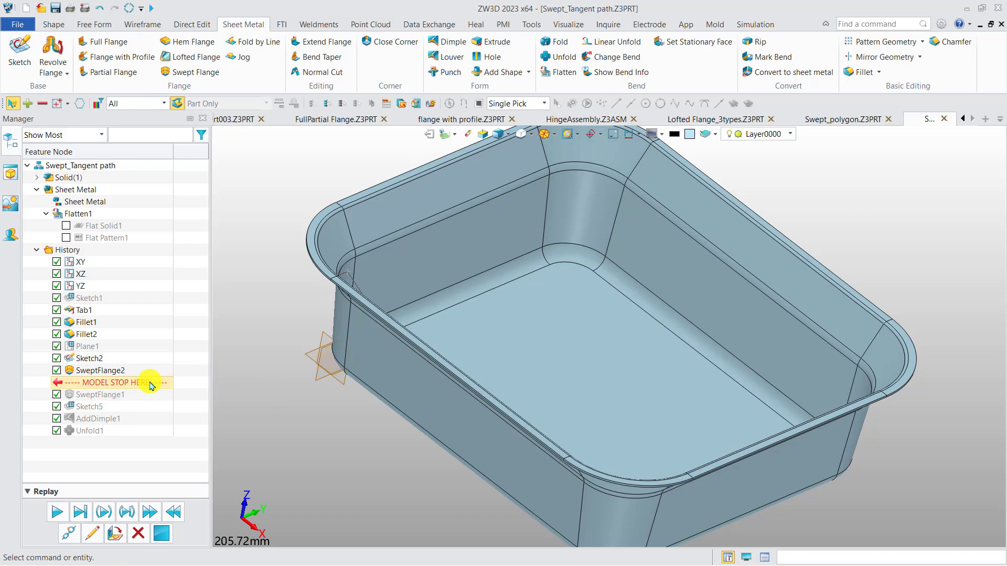
{"action": "left_click_drag", "start_coordinate": [153, 387], "coordinate": [148, 372]}
{"action": "right_click_drag", "start_coordinate": [237, 370], "coordinate": [223, 368]}
{"action": "right_click_drag", "start_coordinate": [310, 351], "coordinate": [306, 319]}
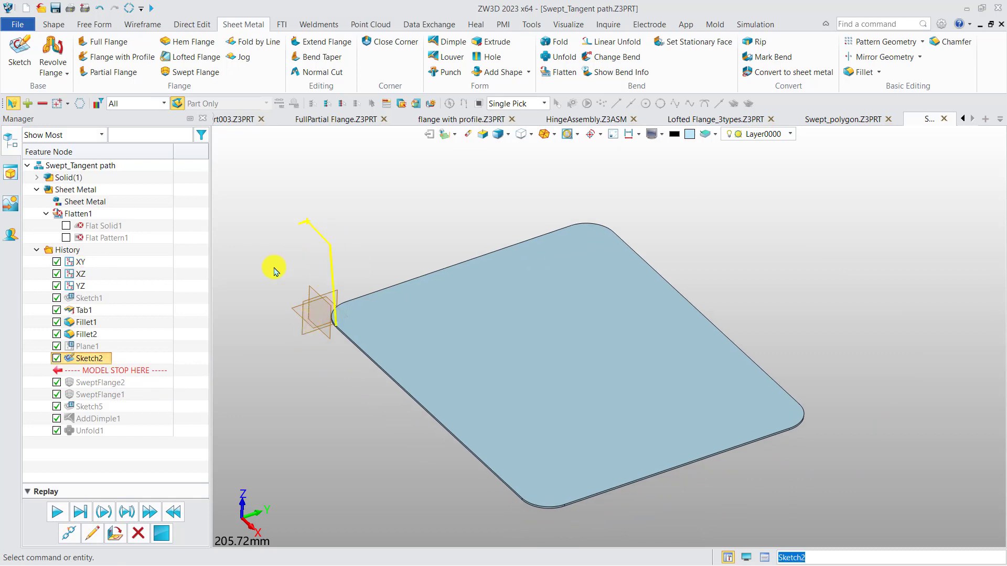
Step: Unblank Plane1, the plane that carries the sweep profile sketch
{"action": "right_click", "coordinate": [82, 347]}
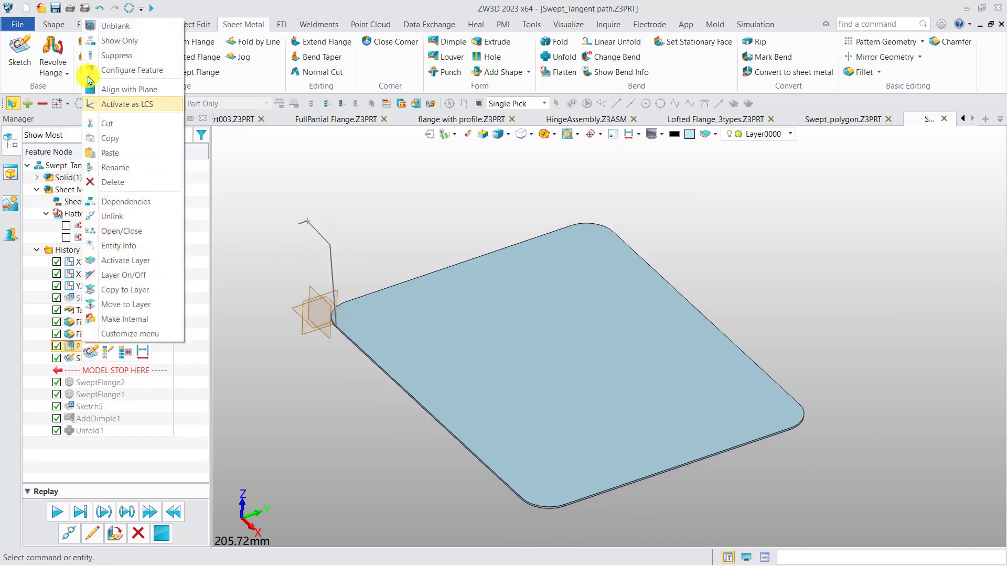
{"action": "left_click", "coordinate": [106, 27]}
{"action": "right_click_drag", "start_coordinate": [332, 278], "coordinate": [350, 295]}
{"action": "scroll", "coordinate": [325, 320], "scroll_direction": "up", "scroll_amount": 2}
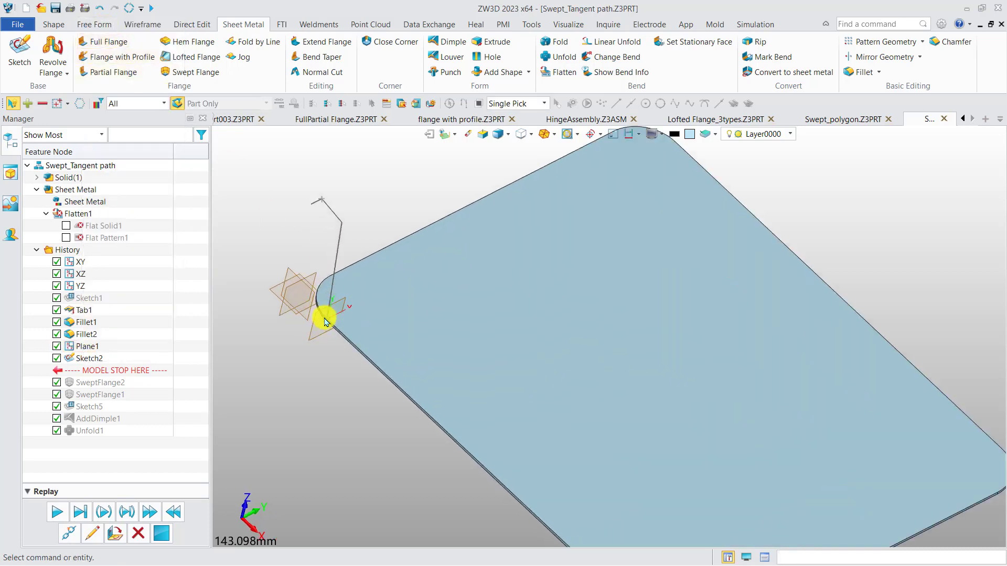
Step: Measure the angle between the plate's top face and Plane1, and examine where the profile sketch meets the plate edge
{"action": "left_click", "coordinate": [607, 27]}
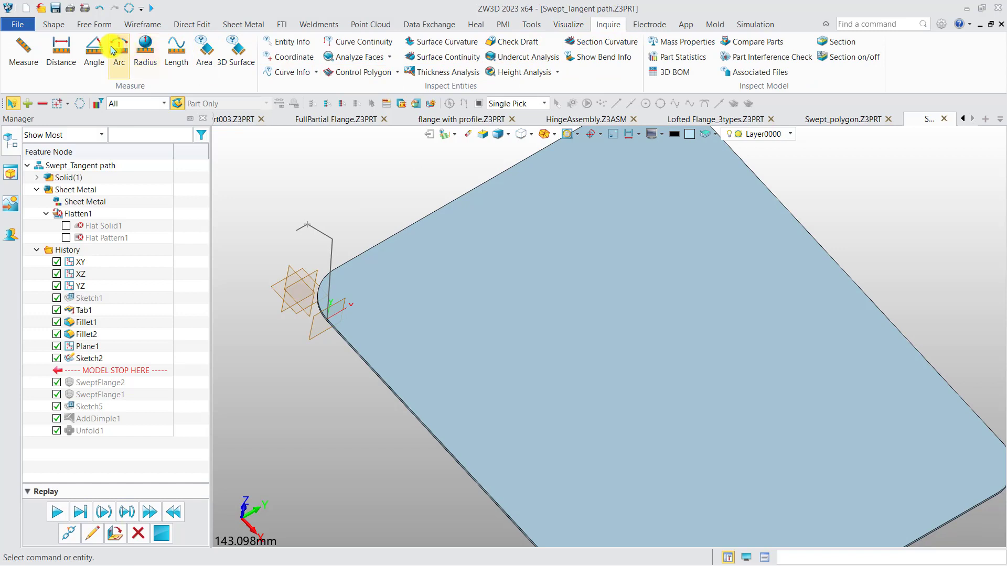
{"action": "left_click", "coordinate": [94, 50]}
{"action": "left_click", "coordinate": [343, 310]}
{"action": "left_click", "coordinate": [341, 307]}
{"action": "left_click", "coordinate": [340, 305]}
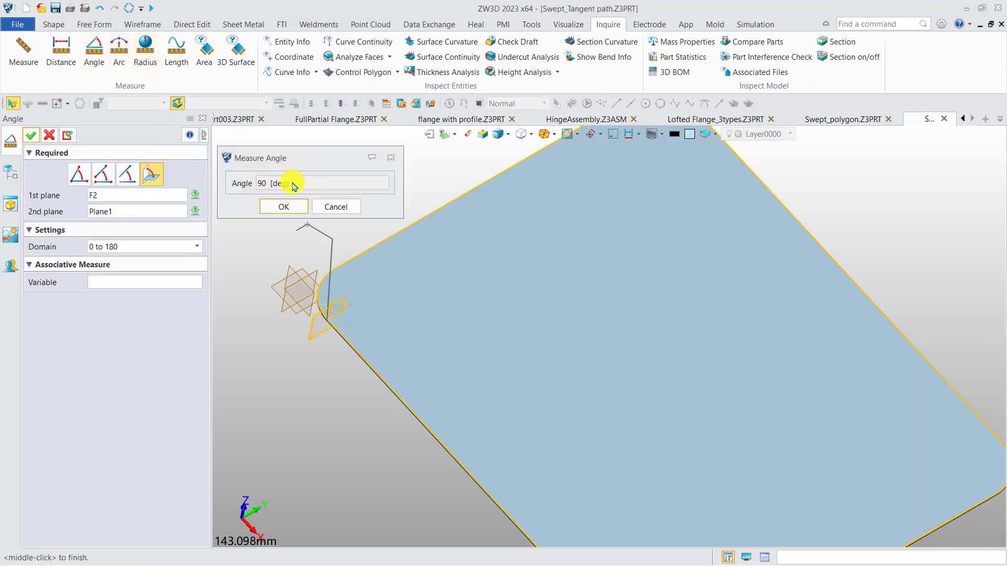
{"action": "left_click", "coordinate": [345, 208]}
{"action": "scroll", "coordinate": [326, 326], "scroll_direction": "up", "scroll_amount": 5}
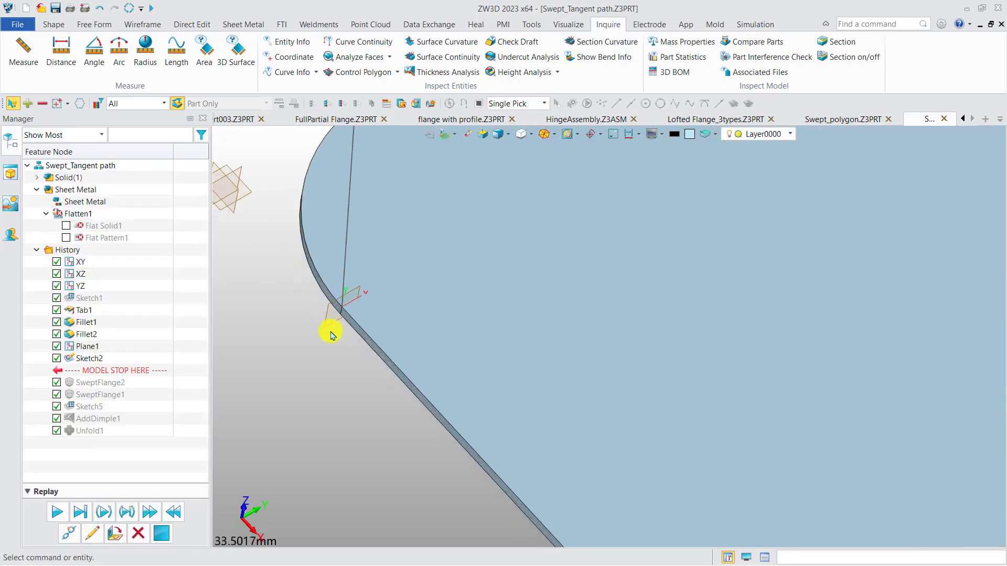
{"action": "scroll", "coordinate": [331, 334], "scroll_direction": "up", "scroll_amount": 2}
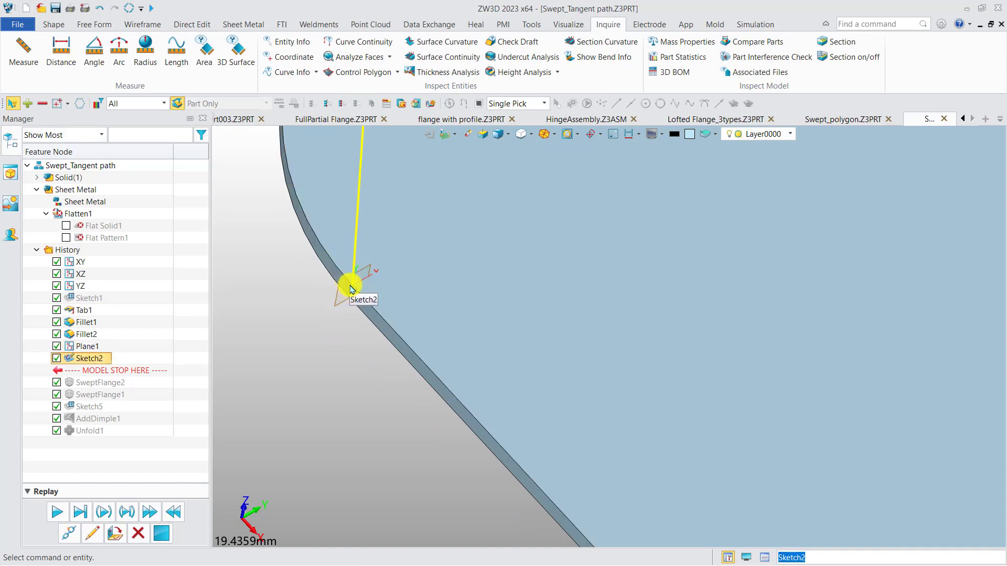
Step: Blank Plane1 so only the profile sketch shows at the plate edge
{"action": "scroll", "coordinate": [349, 288], "scroll_direction": "up", "scroll_amount": 3}
{"action": "right_click", "coordinate": [347, 283]}
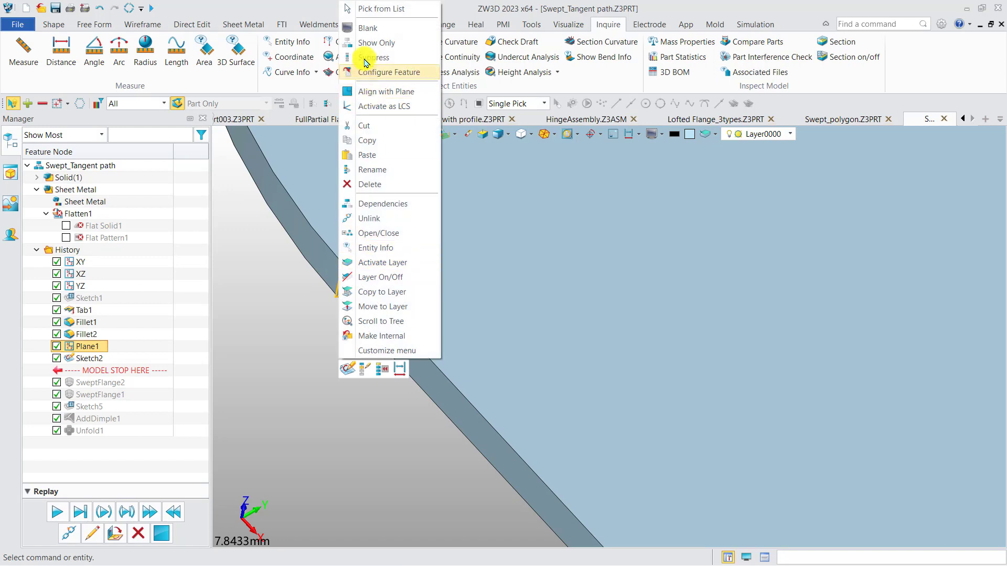
{"action": "left_click", "coordinate": [373, 58]}
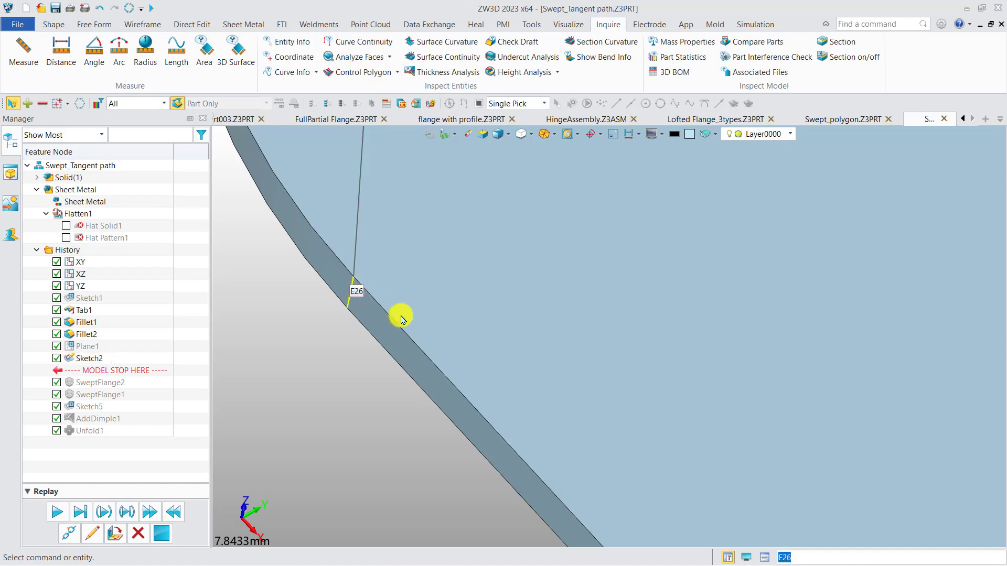
{"action": "scroll", "coordinate": [394, 313], "scroll_direction": "down", "scroll_amount": 6}
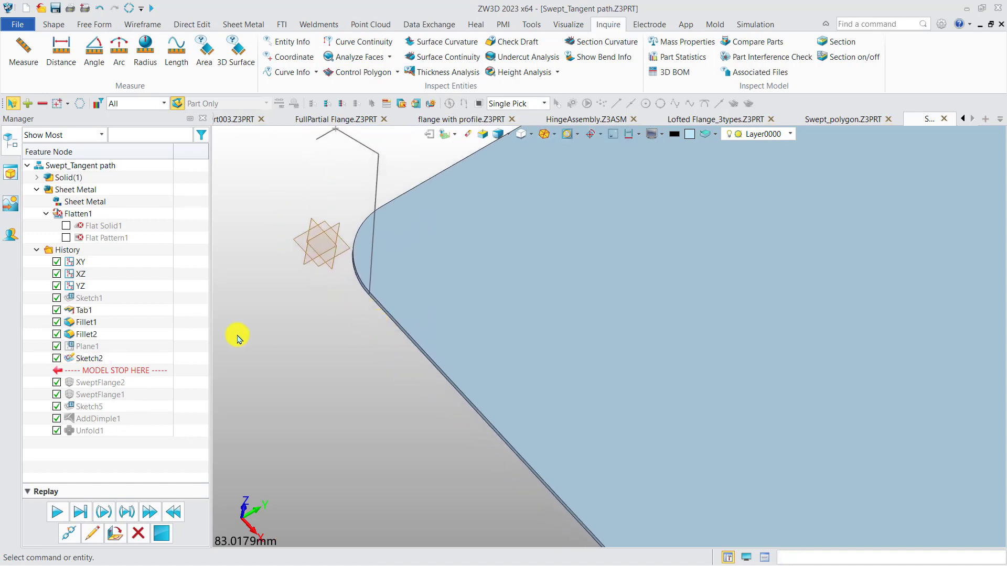
Step: Redefine Plane1 with an offset of 18 mm along the plate's straight edge, shifting the sweep profile away from the corner
{"action": "right_click", "coordinate": [90, 349]}
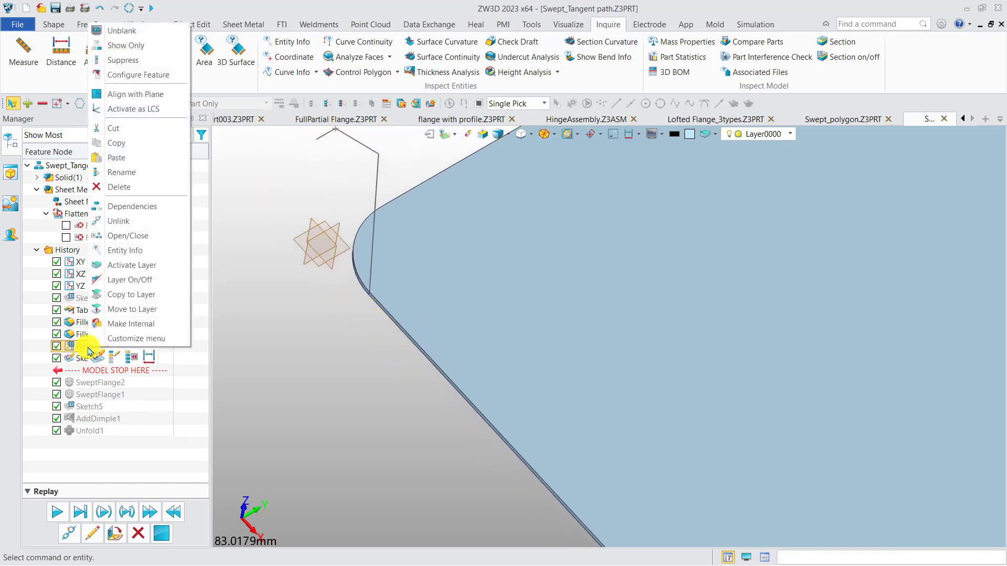
{"action": "left_click", "coordinate": [114, 357]}
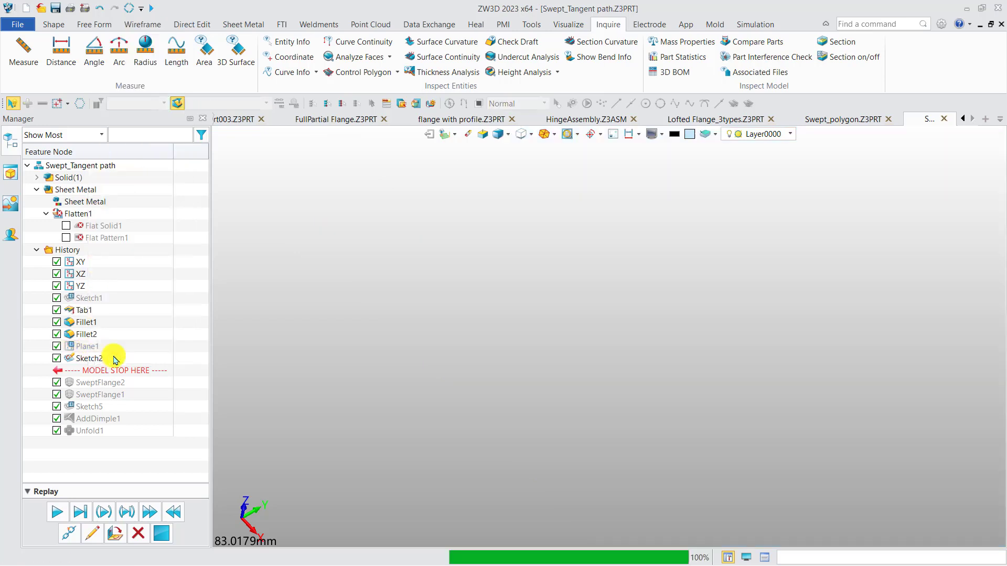
{"action": "middle_click_drag", "start_coordinate": [383, 358], "coordinate": [354, 335]}
{"action": "left_click_drag", "start_coordinate": [348, 281], "coordinate": [392, 336]}
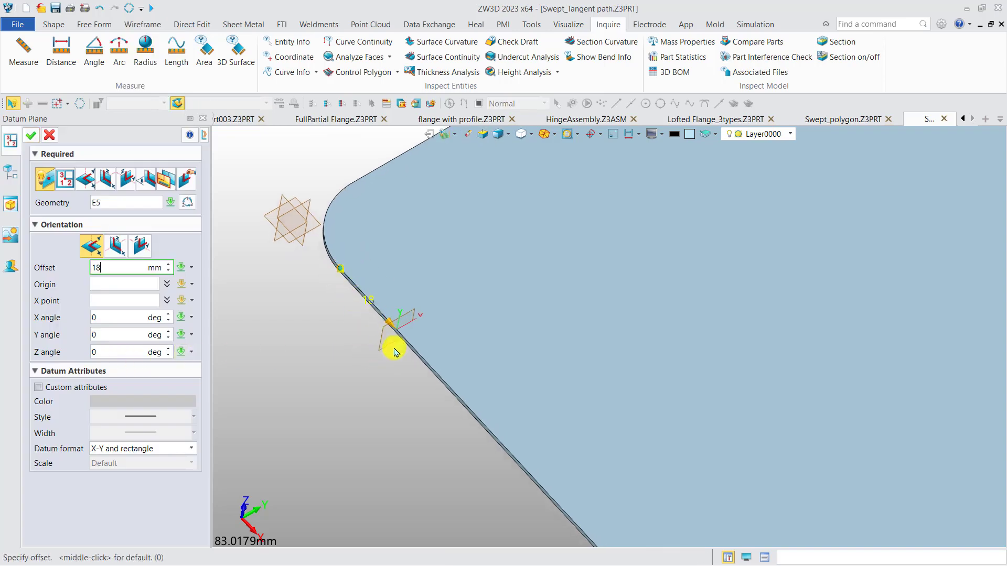
{"action": "left_click", "coordinate": [32, 136]}
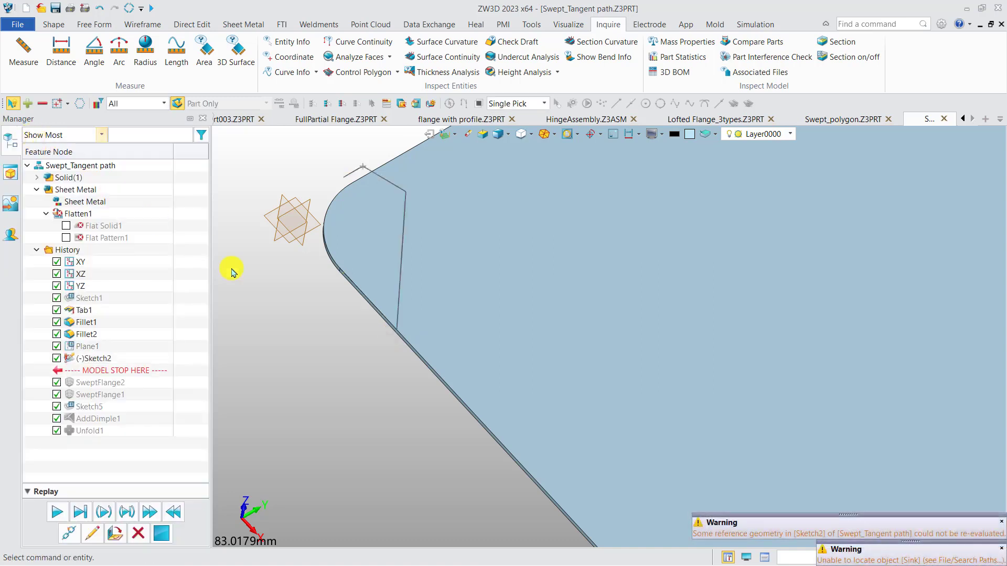
Step: Try to rebuild SweptFlange2 from the shifted profile by moving the history stop past it
{"action": "left_click_drag", "start_coordinate": [153, 369], "coordinate": [137, 384]}
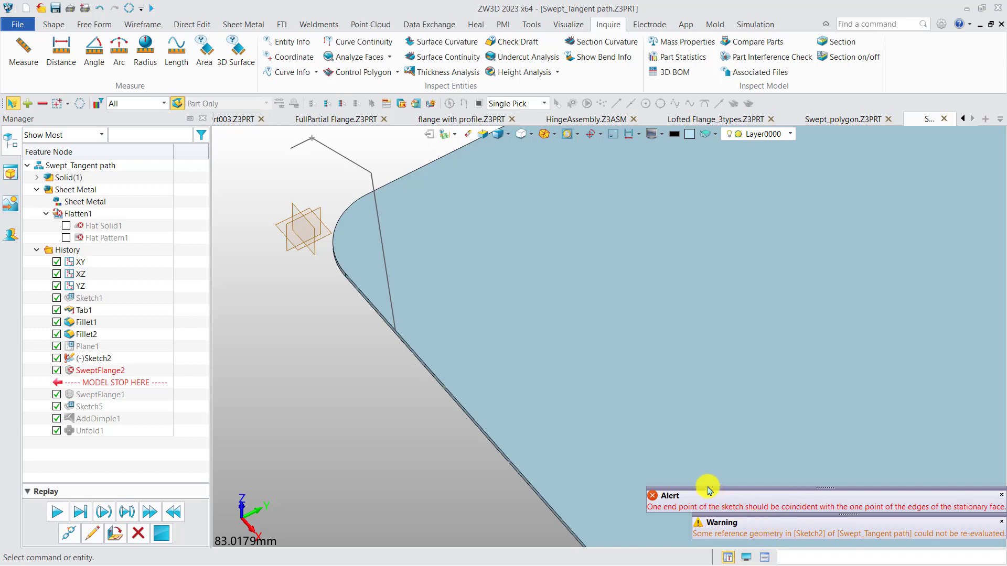
{"action": "scroll", "coordinate": [450, 380], "scroll_direction": "down", "scroll_amount": 4}
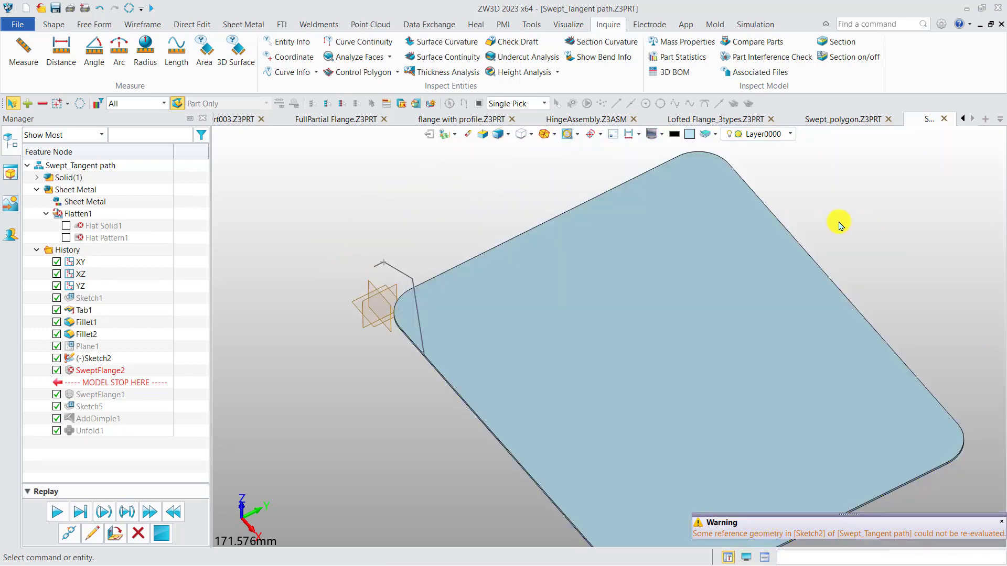
{"action": "scroll", "coordinate": [839, 226], "scroll_direction": "down", "scroll_amount": 1}
{"action": "middle_click_drag", "start_coordinate": [844, 225], "coordinate": [747, 223]}
Step: Undo the Plane1 offset change and restore the history through SweptFlange2 with the original profile position
{"action": "key", "text": "ctrl+z"}
{"action": "key", "text": "ctrl+z"}
{"action": "key", "text": "ctrl+z"}
{"action": "key", "text": "ctrl+z"}
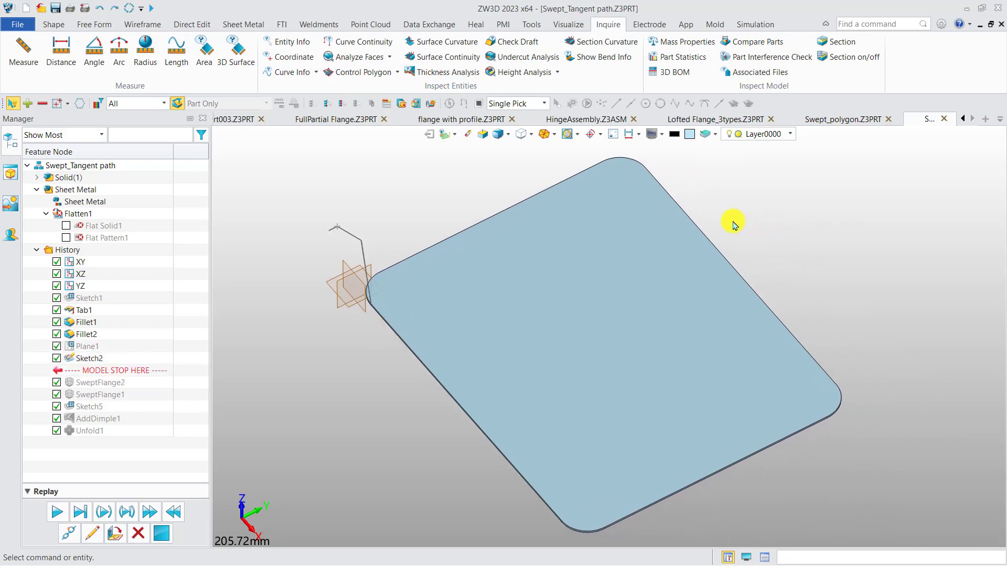
{"action": "key", "text": "ctrl+y"}
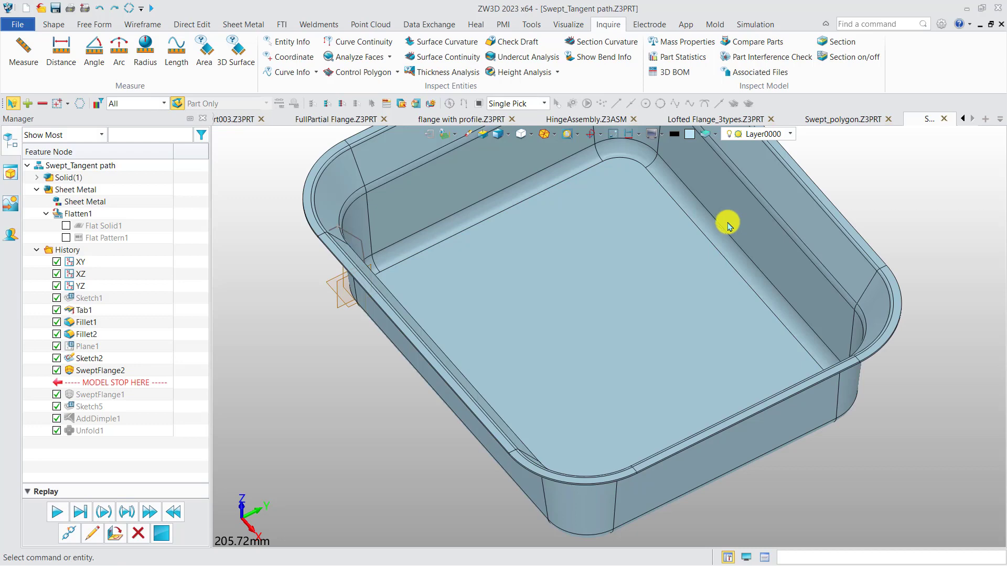
Step: Unfold the swept flange tray, using its inner bottom face as the stationary face
{"action": "scroll", "coordinate": [728, 223], "scroll_direction": "down", "scroll_amount": 2}
{"action": "middle_click_drag", "start_coordinate": [798, 236], "coordinate": [781, 266]}
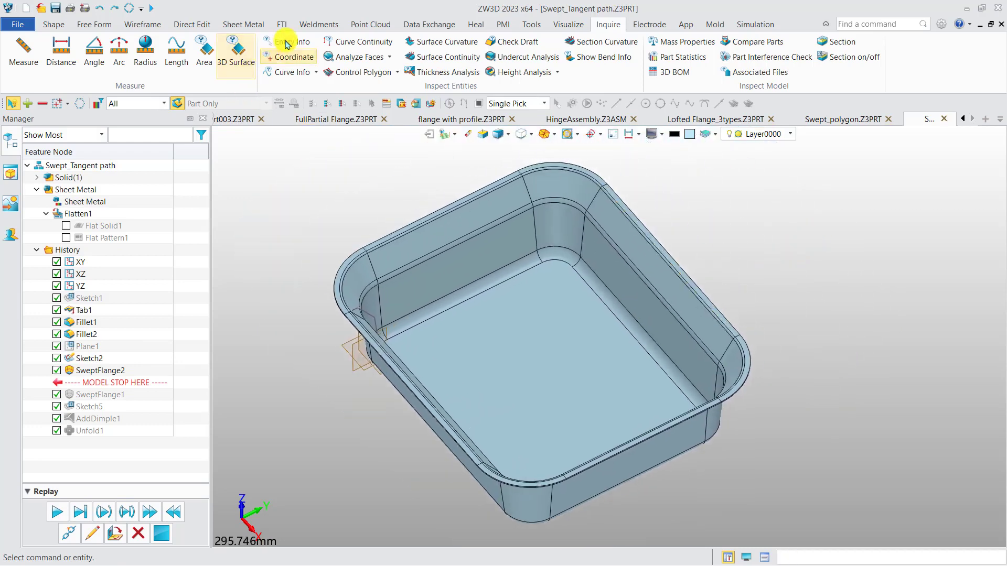
{"action": "left_click", "coordinate": [257, 25]}
{"action": "left_click", "coordinate": [562, 57]}
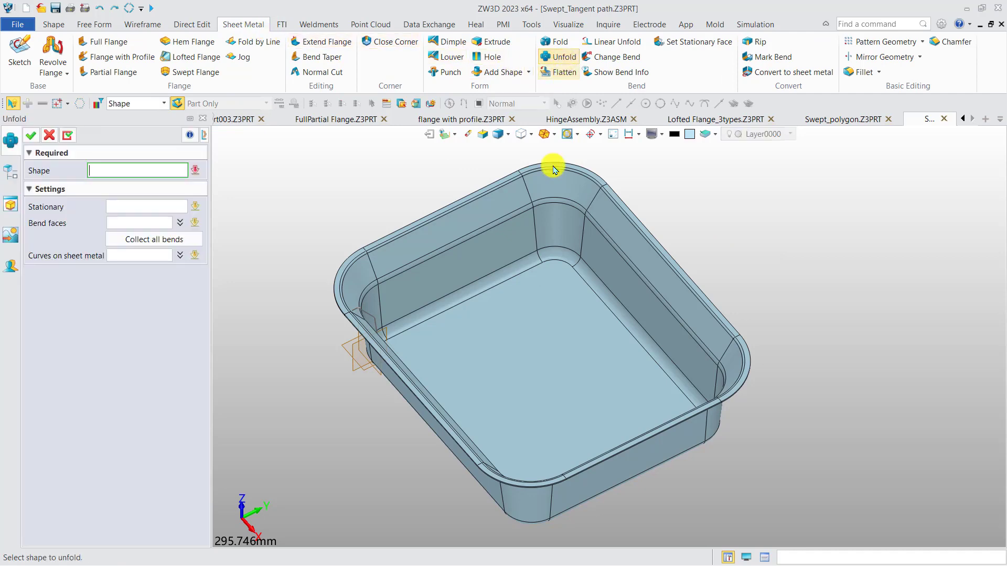
{"action": "left_click", "coordinate": [172, 202]}
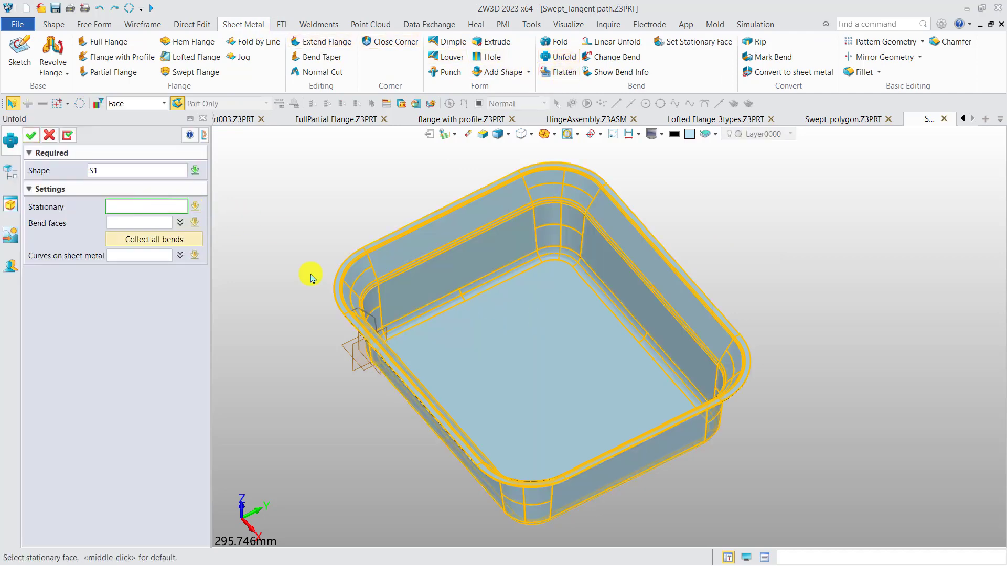
{"action": "left_click", "coordinate": [488, 337]}
{"action": "left_click", "coordinate": [32, 138]}
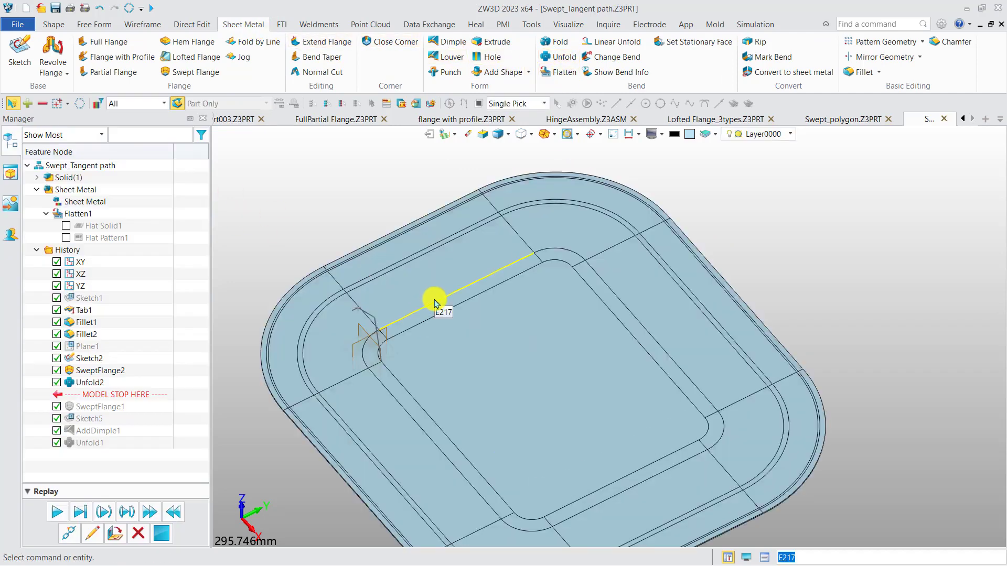
{"action": "scroll", "coordinate": [478, 282], "scroll_direction": "down", "scroll_amount": 3}
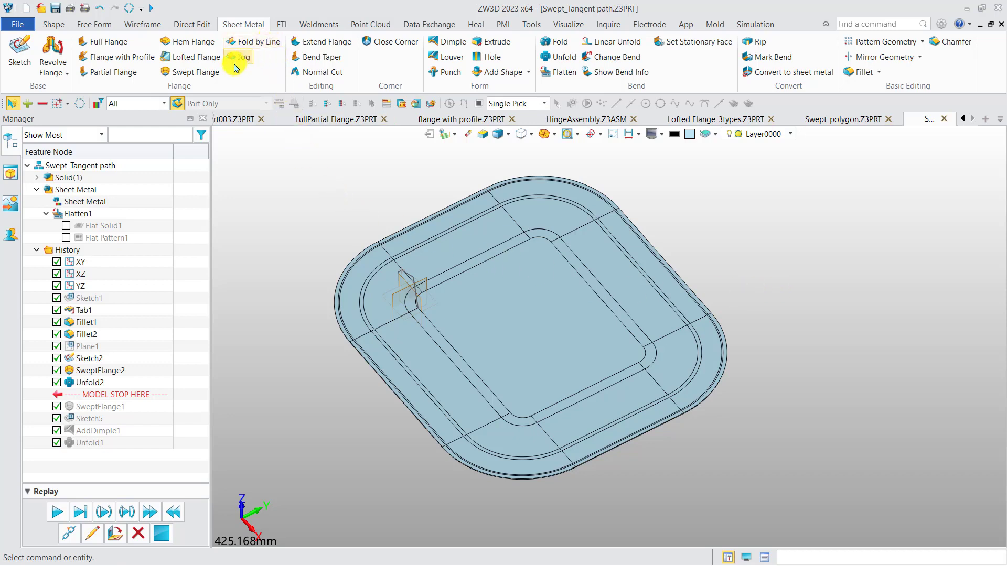
Step: Open the part file Fold by line.Z3PRT from the 1. Flanges folder
{"action": "left_click", "coordinate": [39, 11]}
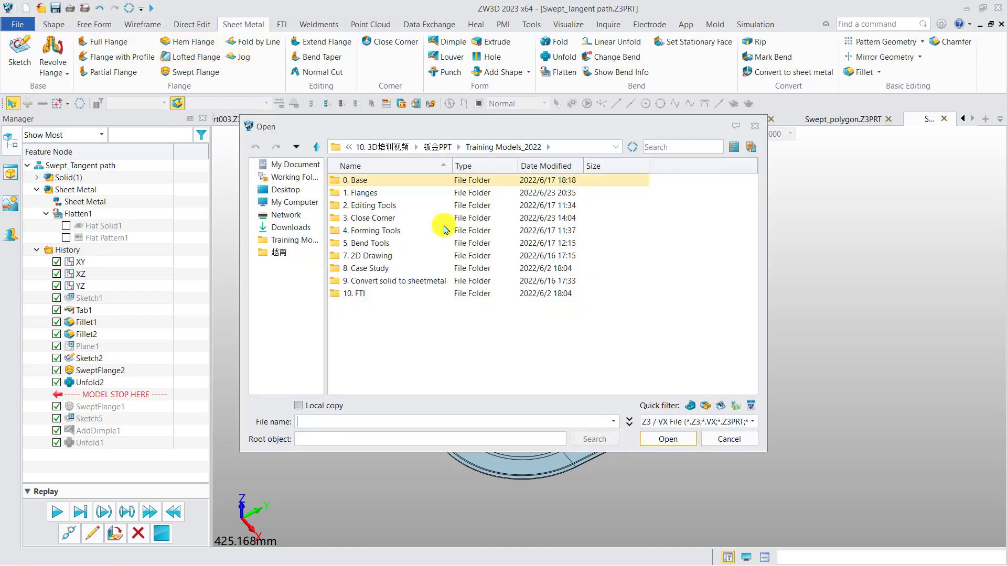
{"action": "double_click", "coordinate": [361, 193]}
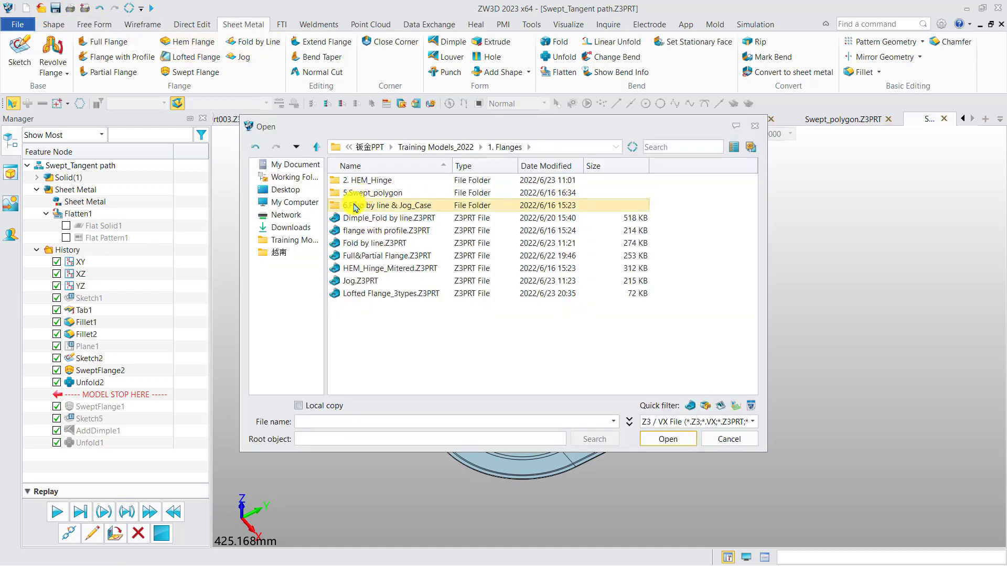
{"action": "double_click", "coordinate": [377, 243]}
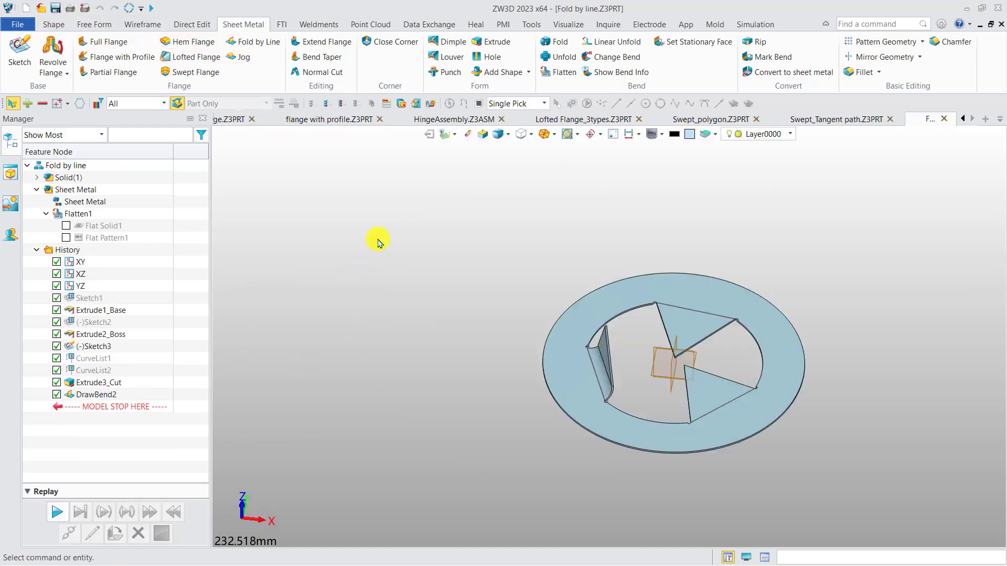
{"action": "scroll", "coordinate": [285, 244], "scroll_direction": "up", "scroll_amount": 4}
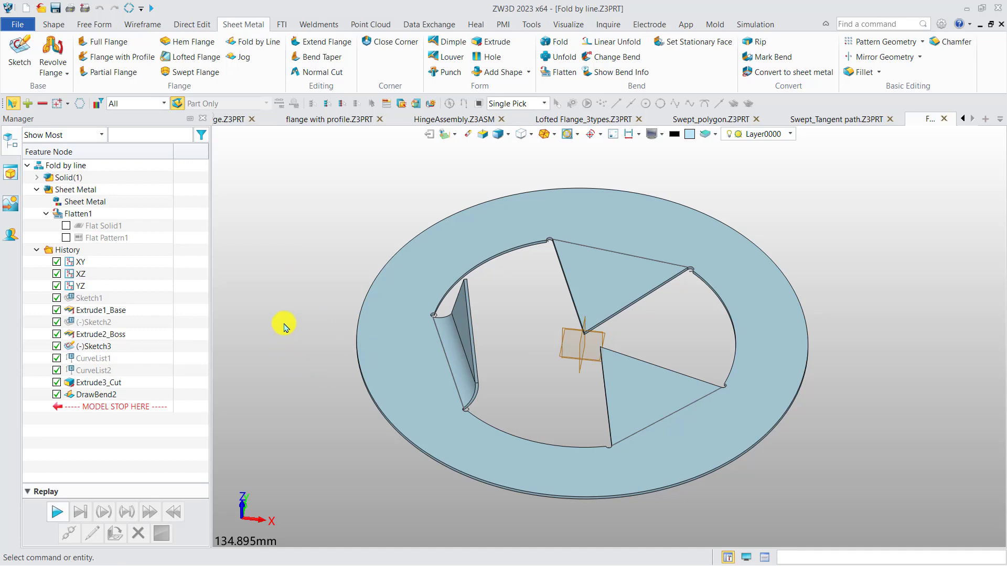
Step: Start a Fold by Line using the sketched line at the base of the lower-right triangular tab and the ring's top face
{"action": "left_click", "coordinate": [250, 42]}
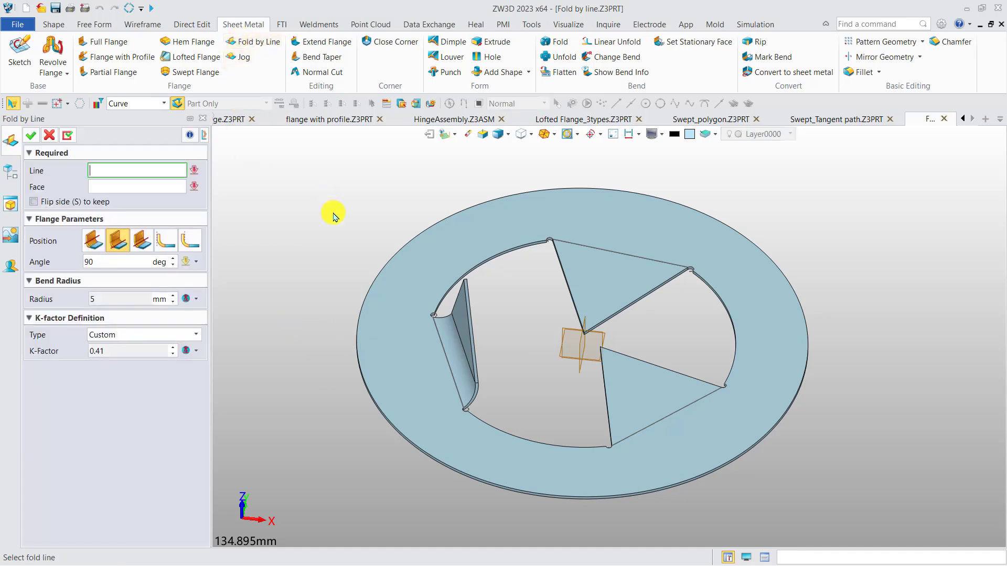
{"action": "left_click", "coordinate": [682, 416]}
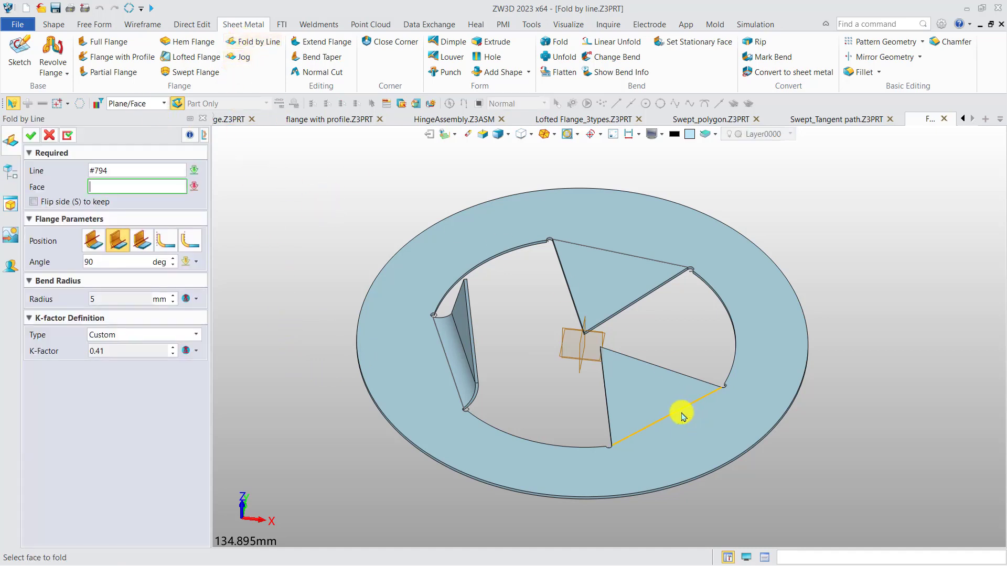
{"action": "left_click", "coordinate": [683, 416]}
{"action": "middle_click_drag", "start_coordinate": [682, 416], "coordinate": [631, 402]}
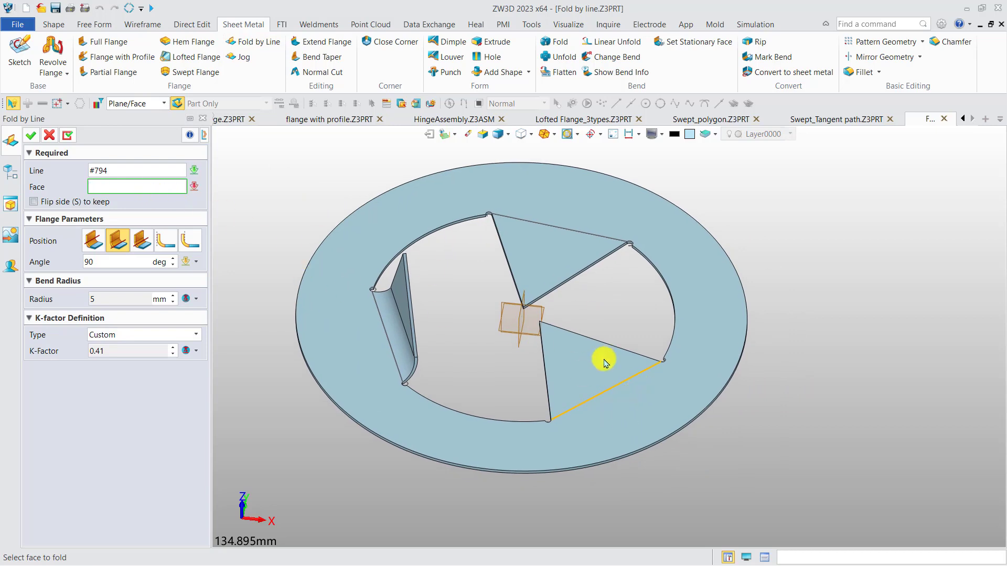
{"action": "left_click", "coordinate": [604, 377]}
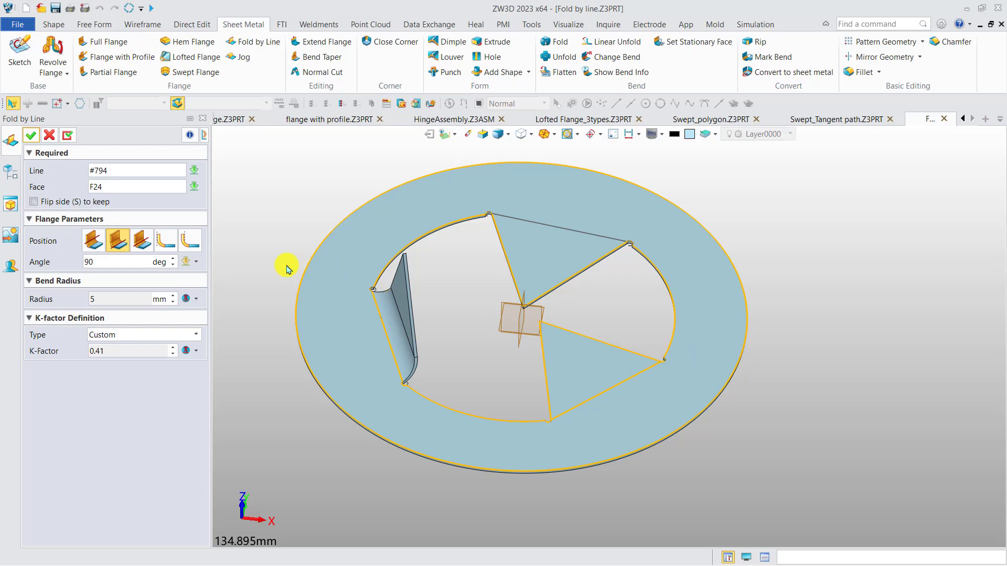
Step: Preview the other bend position options for the fold and settle on the first one
{"action": "left_click", "coordinate": [93, 242]}
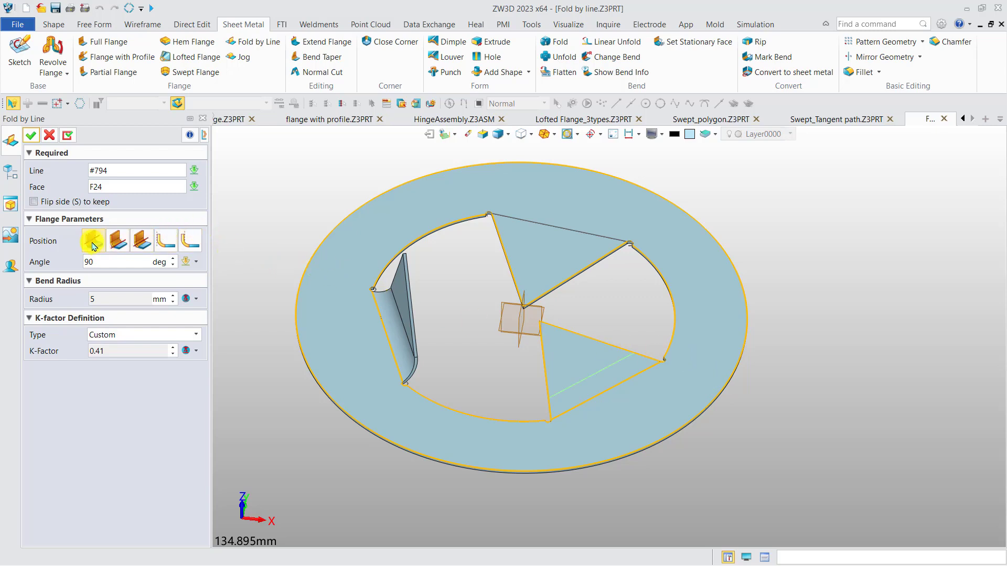
{"action": "left_click", "coordinate": [140, 246]}
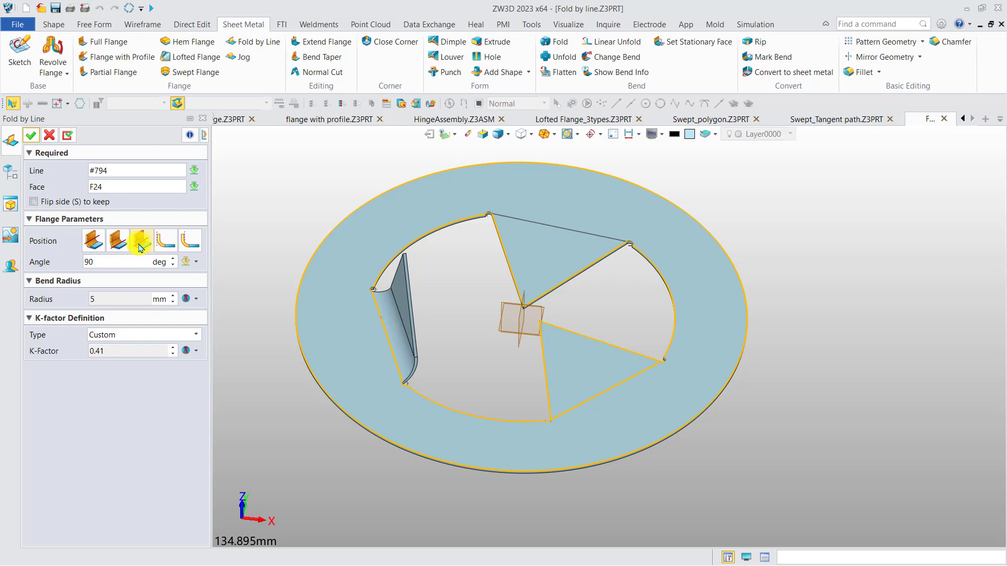
{"action": "left_click", "coordinate": [169, 246]}
{"action": "left_click", "coordinate": [189, 245]}
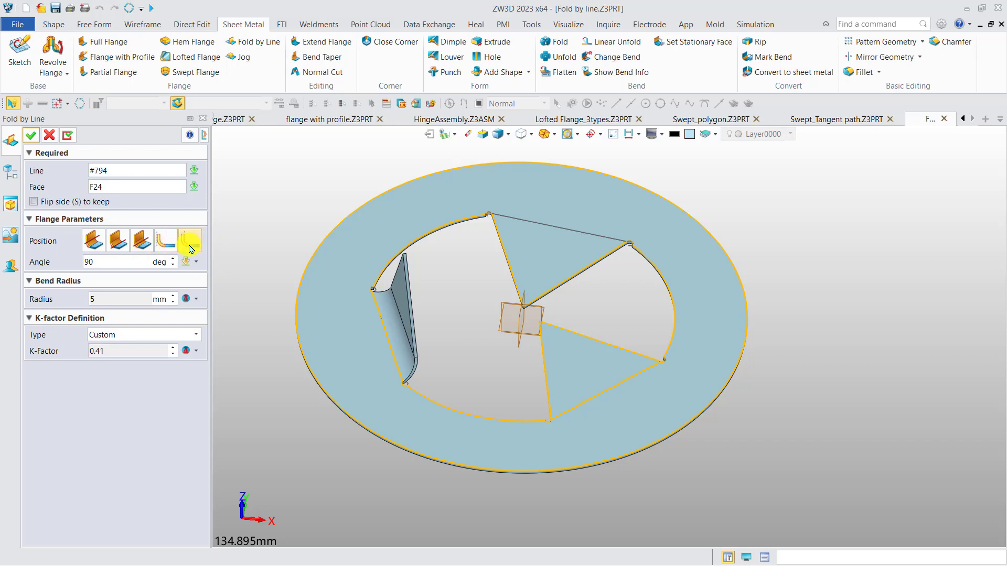
{"action": "left_click", "coordinate": [92, 245]}
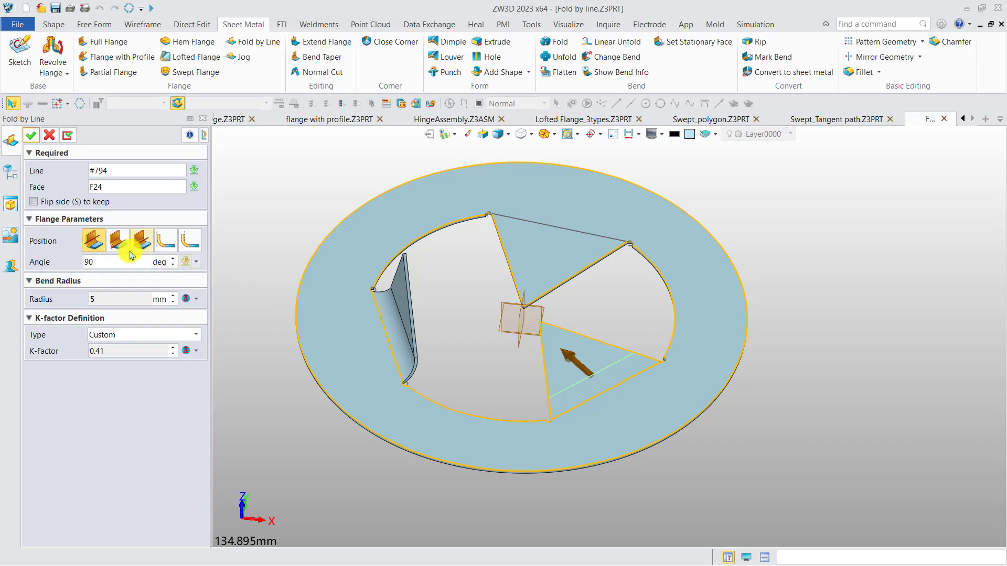
Step: Set the bend angle to 45 degrees, create the fold and inspect the bent triangular tab
{"action": "double_click", "coordinate": [87, 262]}
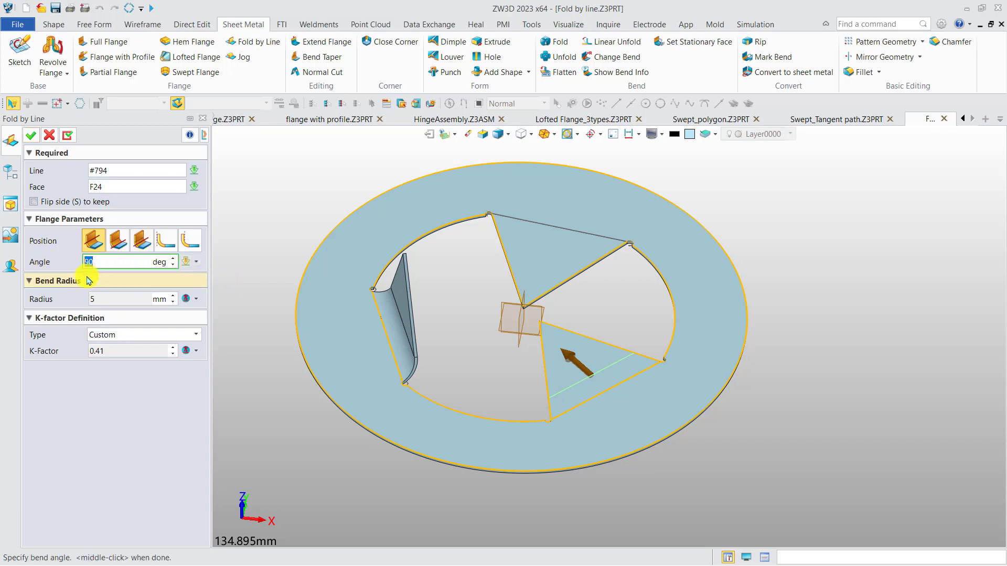
{"action": "left_click", "coordinate": [30, 136]}
{"action": "right_click_drag", "start_coordinate": [439, 340], "coordinate": [509, 377]}
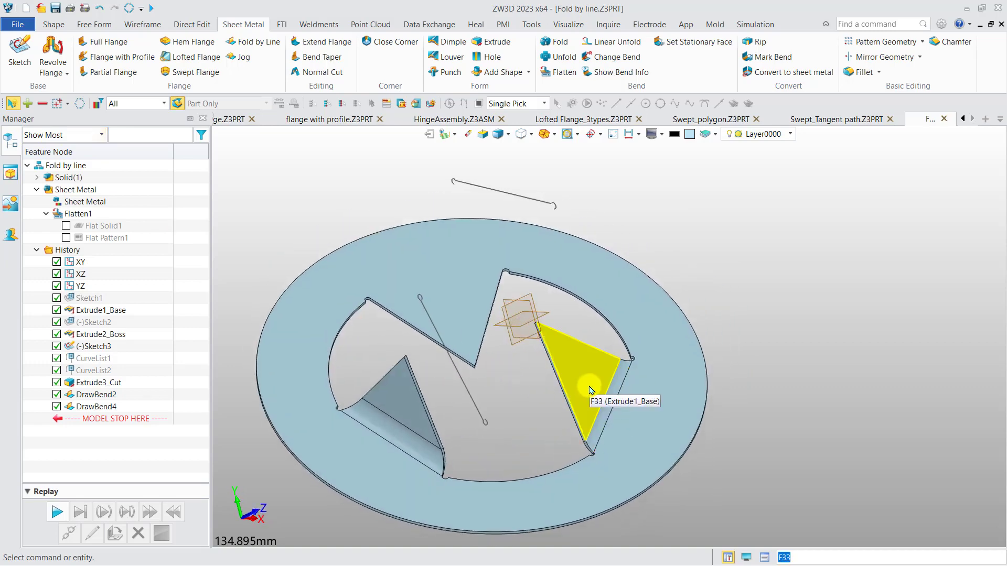
{"action": "right_click_drag", "start_coordinate": [587, 386], "coordinate": [574, 373]}
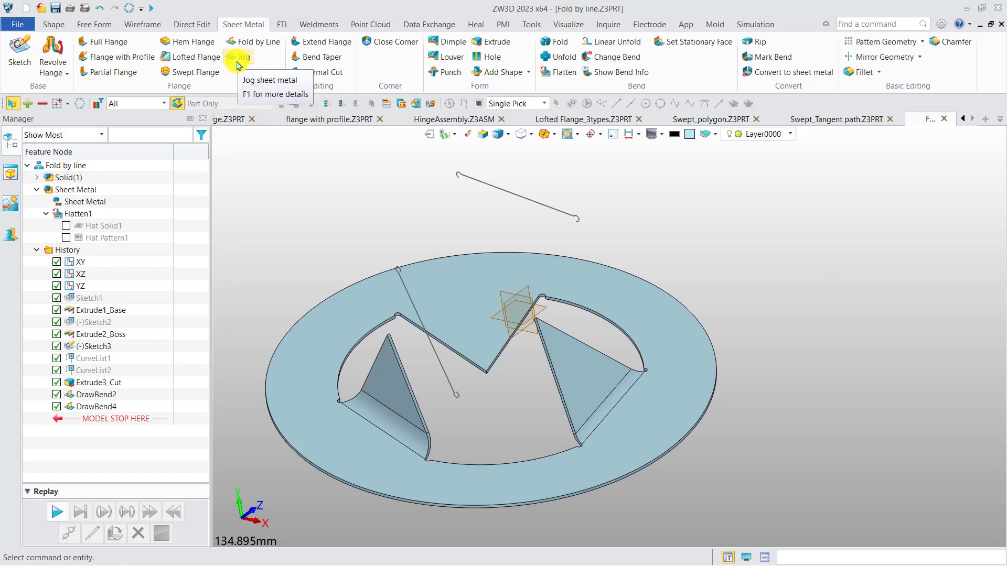
Step: Open the part file Jog.Z3PRT from the 1. Flanges folder
{"action": "left_click", "coordinate": [40, 9]}
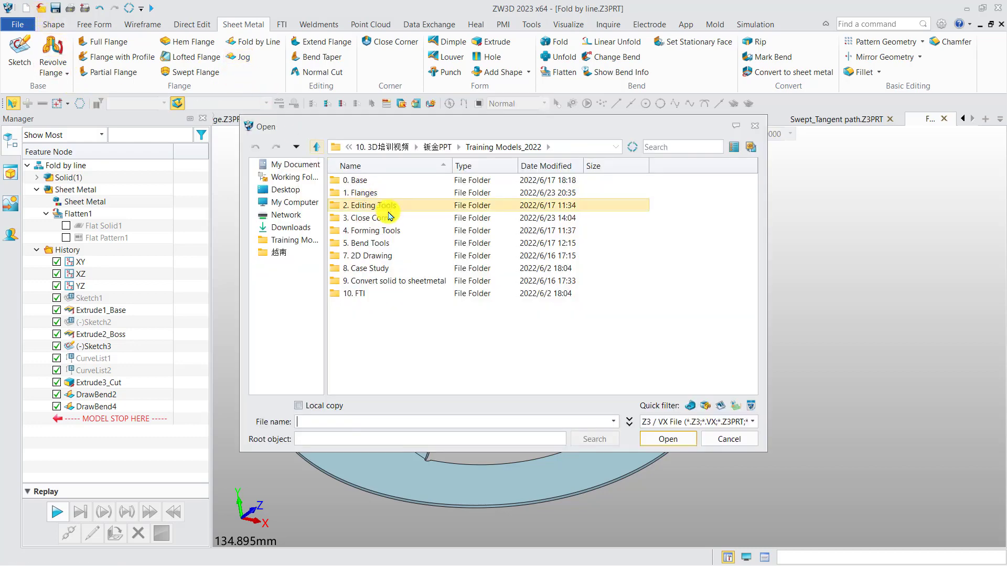
{"action": "double_click", "coordinate": [367, 193]}
{"action": "double_click", "coordinate": [367, 281]}
{"action": "right_click_drag", "start_coordinate": [511, 291], "coordinate": [538, 257]}
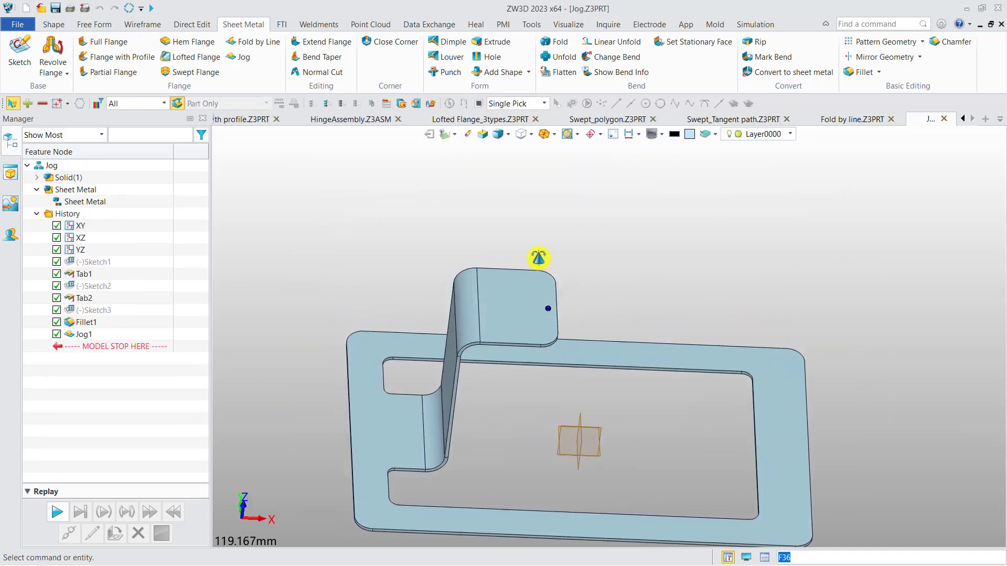
Step: Roll the history back to just before Jog1 so the flat tab and its bend line are shown
{"action": "left_click", "coordinate": [84, 335]}
{"action": "left_click_drag", "start_coordinate": [94, 348], "coordinate": [93, 334]}
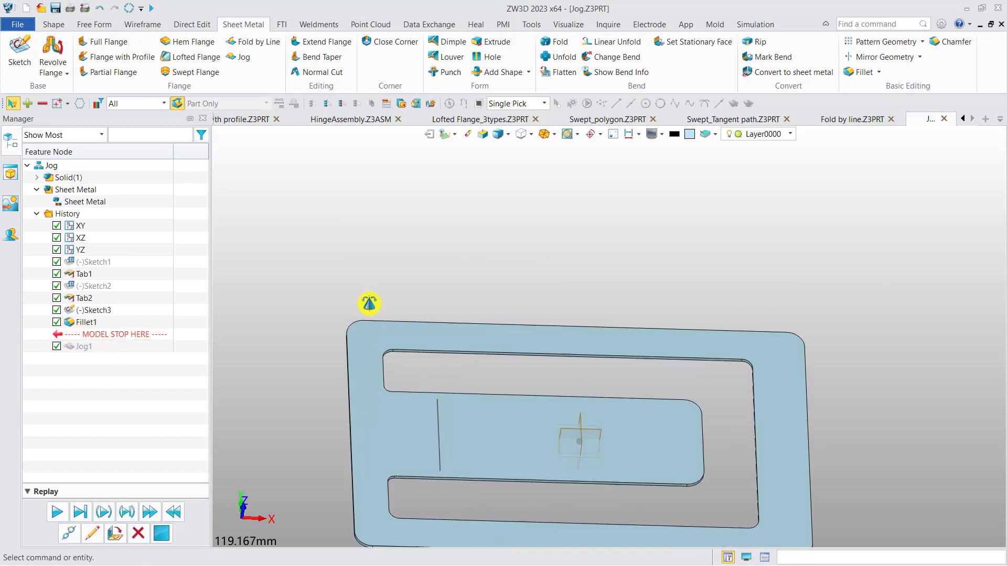
{"action": "middle_click_drag", "start_coordinate": [370, 303], "coordinate": [373, 226]}
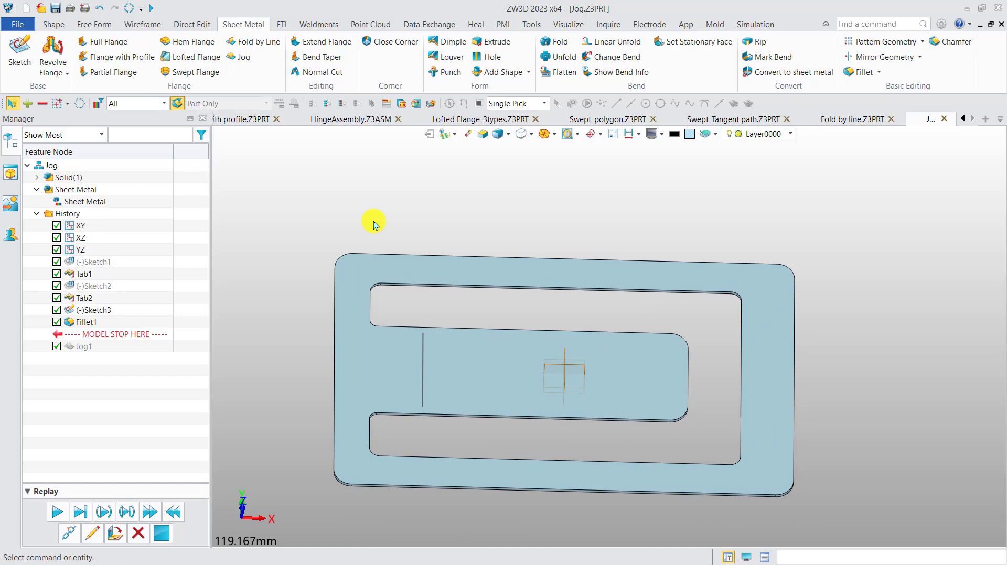
Step: Create a 40 mm high jog on the flat tab using the Sketch3 bend line and the tab's face
{"action": "left_click", "coordinate": [241, 58]}
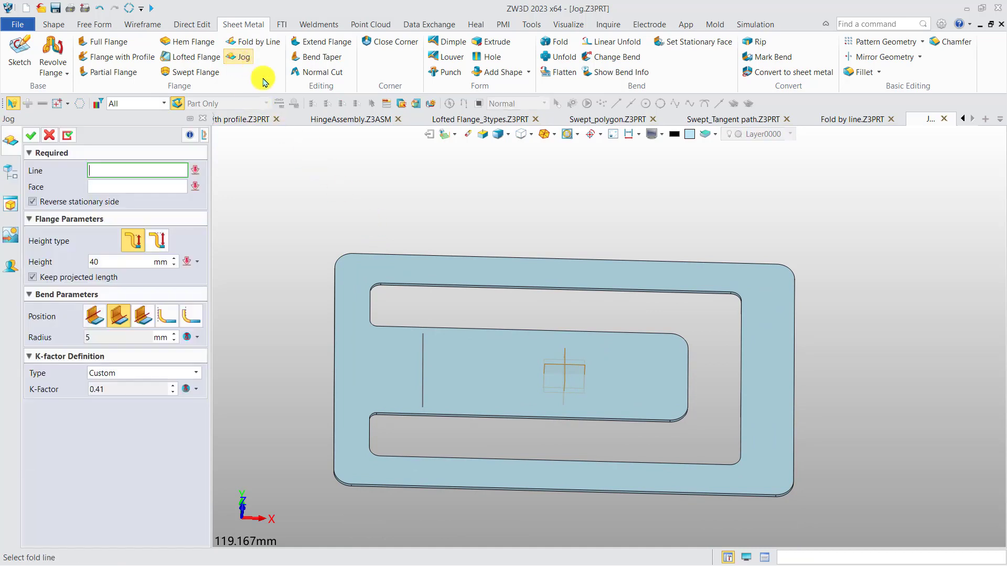
{"action": "middle_click_drag", "start_coordinate": [435, 216], "coordinate": [411, 175]}
{"action": "left_click", "coordinate": [395, 326]}
{"action": "left_click", "coordinate": [368, 313]}
{"action": "middle_click_drag", "start_coordinate": [467, 332], "coordinate": [490, 288]}
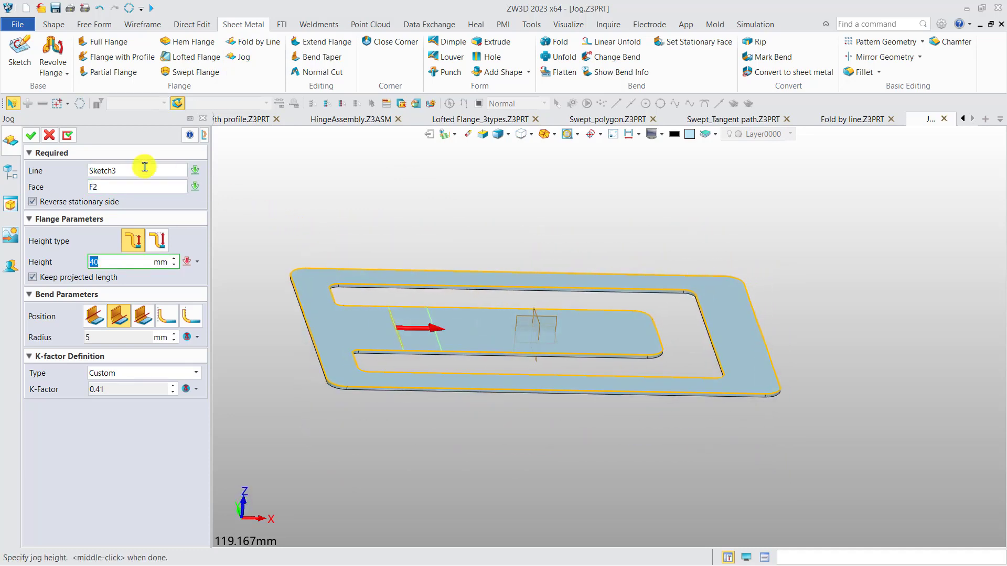
{"action": "left_click", "coordinate": [31, 136]}
Step: Inspect the two bend faces of the new jog from the side, then clear the selection
{"action": "middle_click_drag", "start_coordinate": [454, 288], "coordinate": [396, 196]}
{"action": "left_click", "coordinate": [394, 183]}
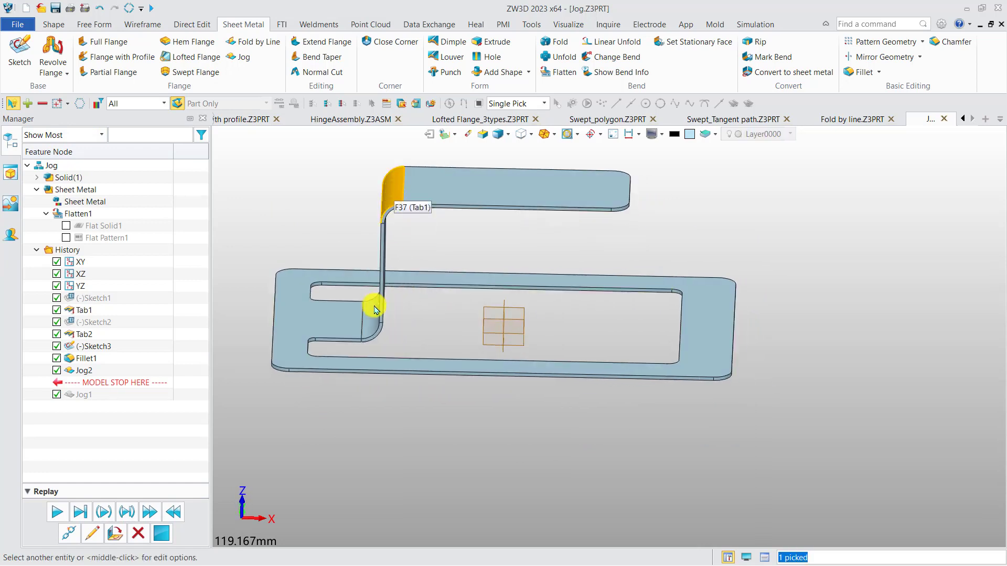
{"action": "left_click", "coordinate": [374, 315]}
{"action": "middle_click_drag", "start_coordinate": [429, 316], "coordinate": [443, 314]}
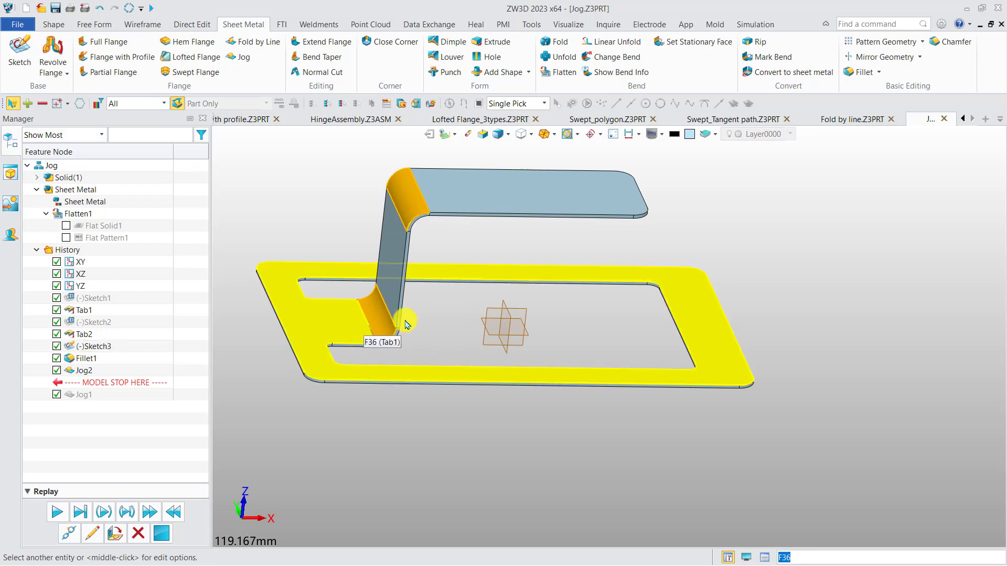
{"action": "key", "text": "Escape"}
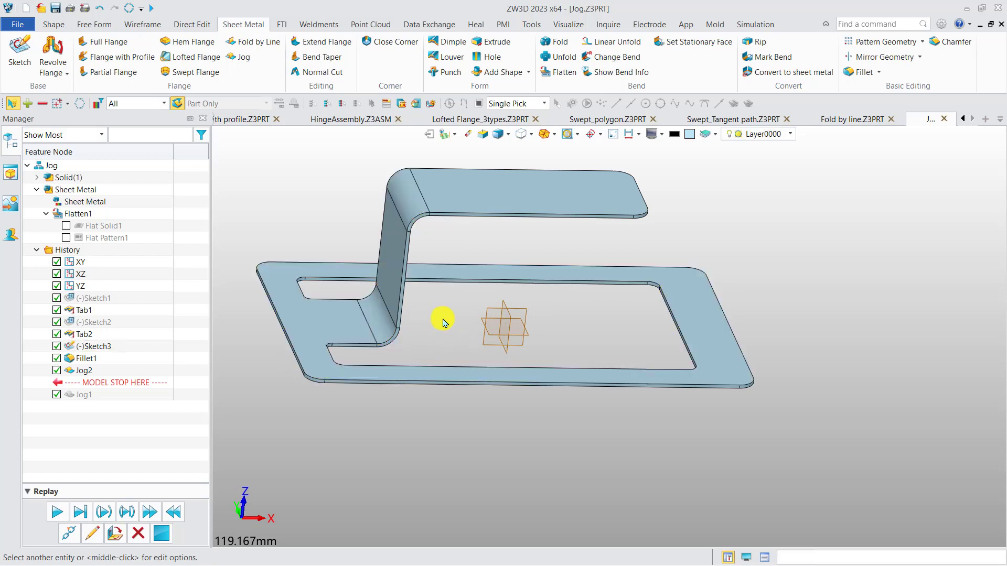
Step: Edit the jog to disable Reverse stationary side, apply it and inspect which side of the bend line moves
{"action": "left_click", "coordinate": [84, 370]}
{"action": "double_click", "coordinate": [86, 371]}
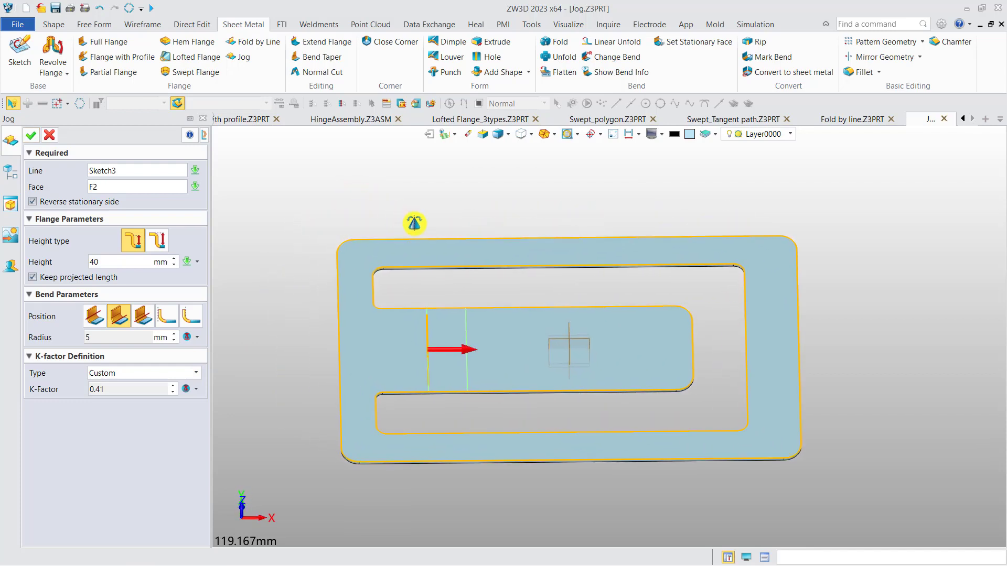
{"action": "left_click", "coordinate": [33, 201]}
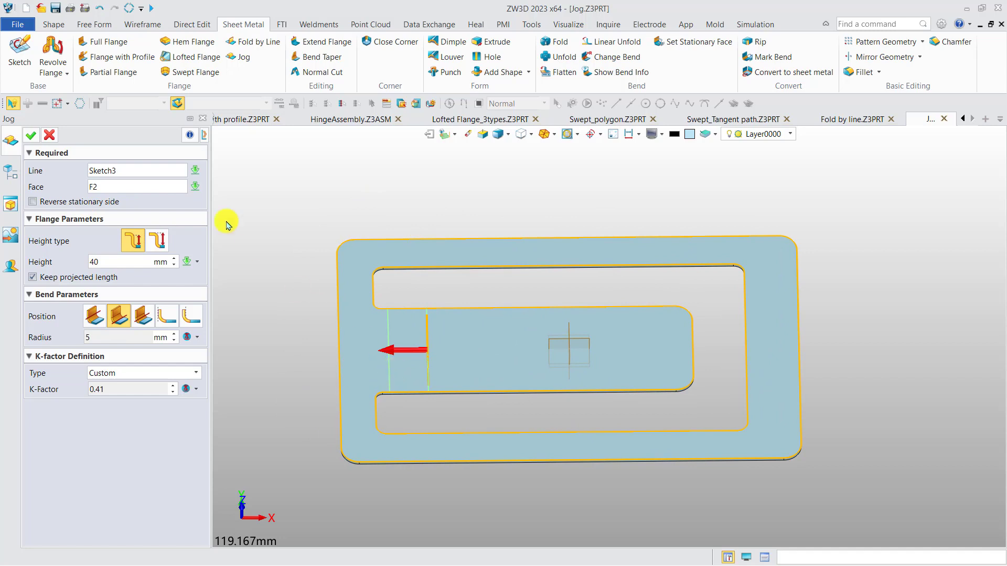
{"action": "left_click", "coordinate": [49, 136]}
{"action": "middle_click_drag", "start_coordinate": [364, 311], "coordinate": [348, 270]}
{"action": "left_click", "coordinate": [490, 392]}
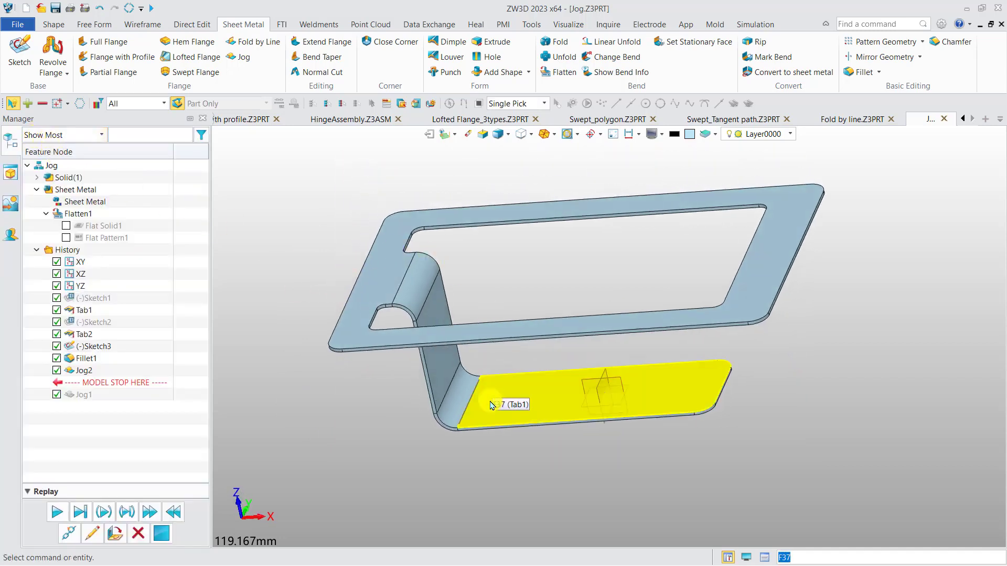
Step: Re-enable Reverse stationary side for the jog, set its height to 20 mm and apply the changes
{"action": "double_click", "coordinate": [84, 371]}
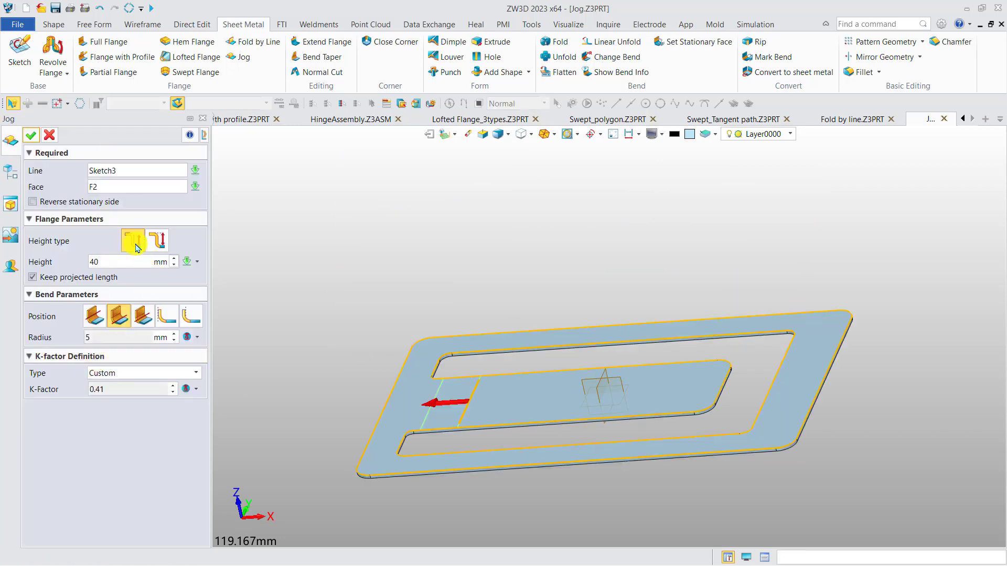
{"action": "left_click", "coordinate": [55, 203]}
{"action": "mouse_move", "coordinate": [332, 259]}
{"action": "middle_mouse_down"}
{"action": "mouse_move", "coordinate": [298, 241]}
{"action": "mouse_move", "coordinate": [332, 241]}
{"action": "mouse_move", "coordinate": [339, 255]}
{"action": "middle_mouse_up"}
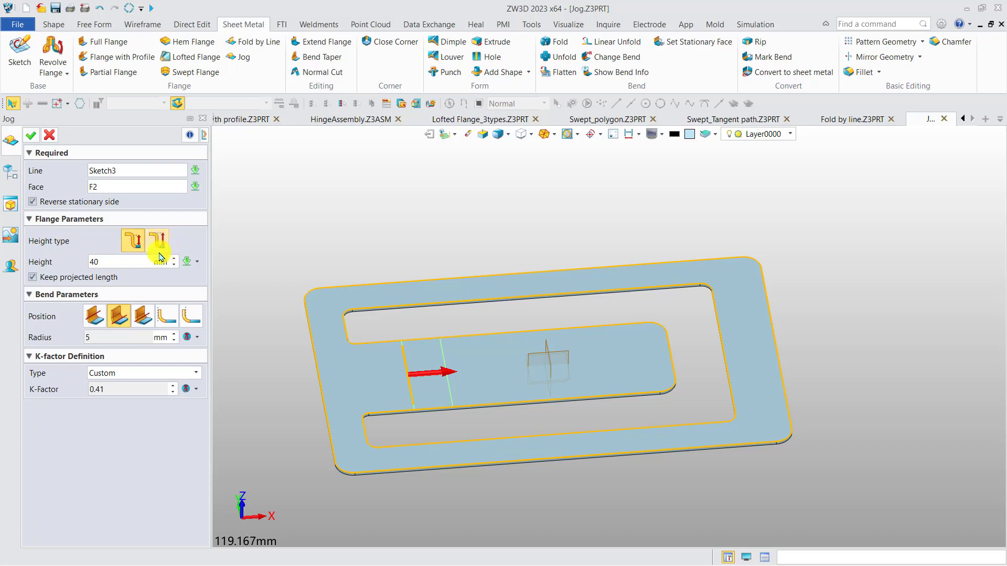
{"action": "left_click", "coordinate": [105, 262]}
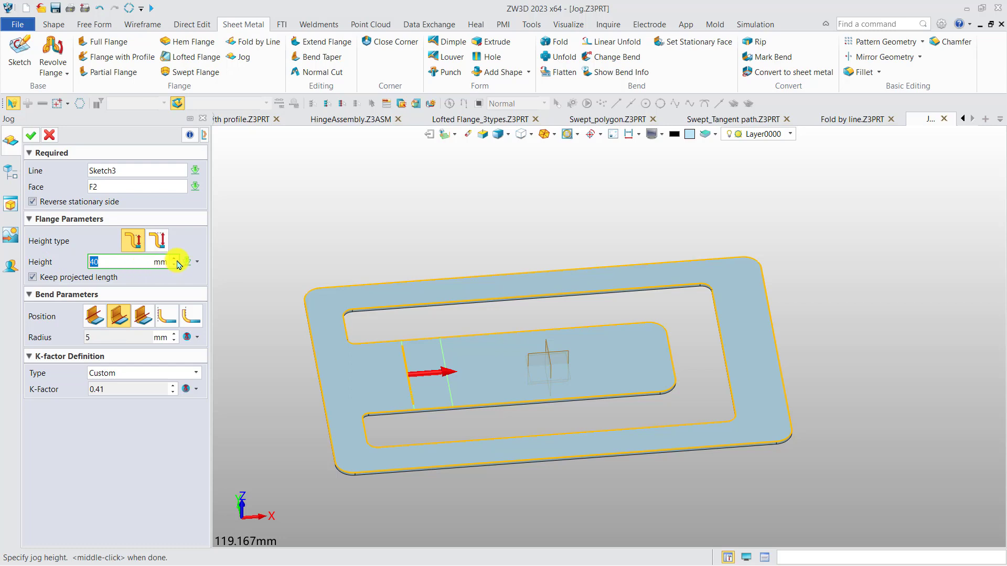
{"action": "type", "text": "20"}
{"action": "key", "text": "Return"}
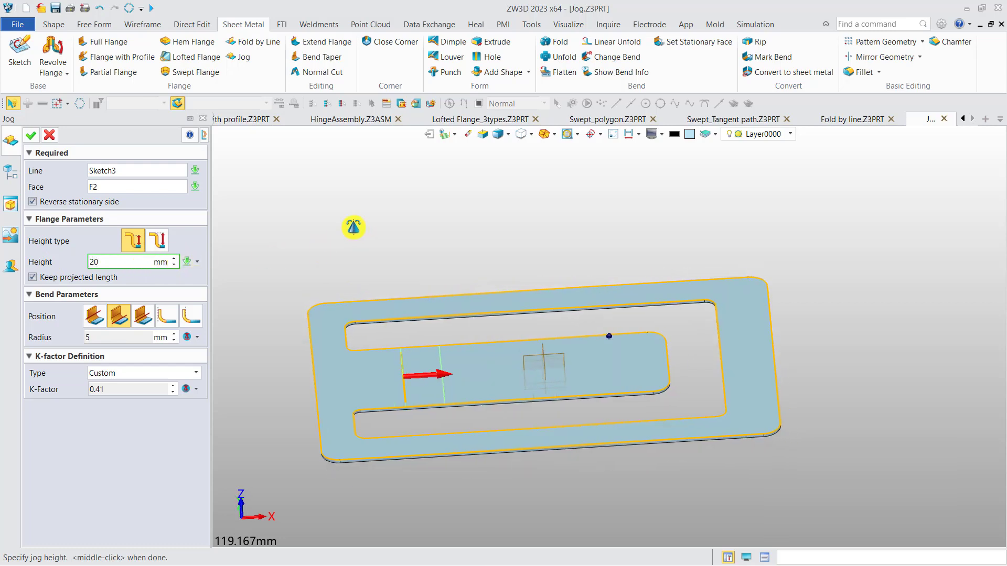
{"action": "left_click", "coordinate": [31, 135]}
{"action": "middle_click_drag", "start_coordinate": [325, 273], "coordinate": [406, 267]}
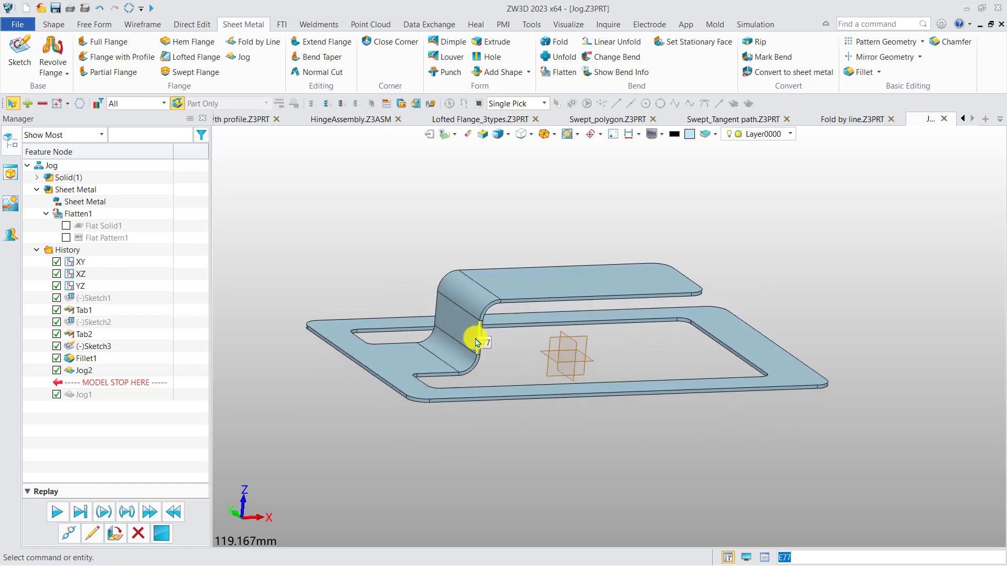
Step: Measure the length of the straight vertical edge between the jog's two bends
{"action": "left_click", "coordinate": [477, 340]}
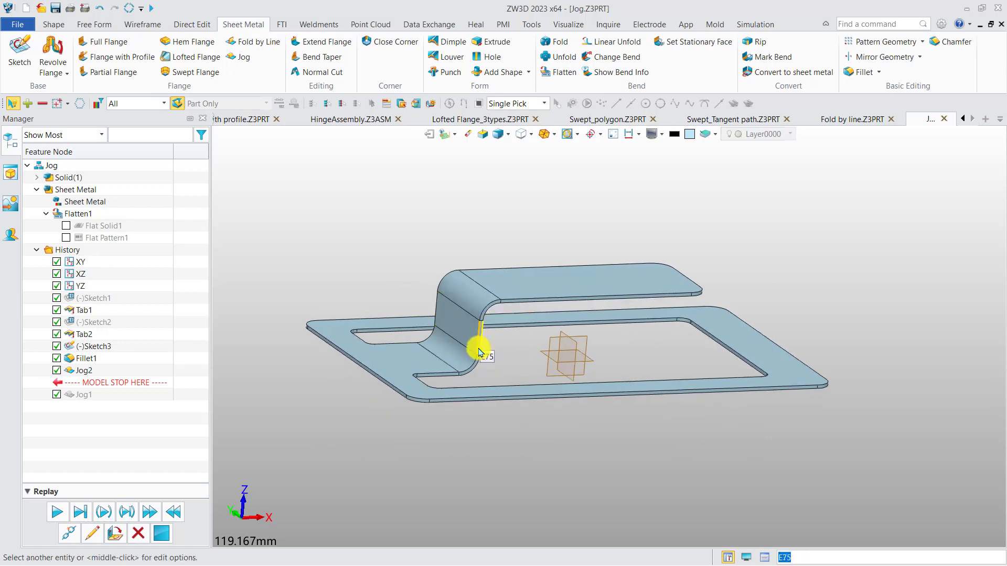
{"action": "middle_click", "coordinate": [491, 367]}
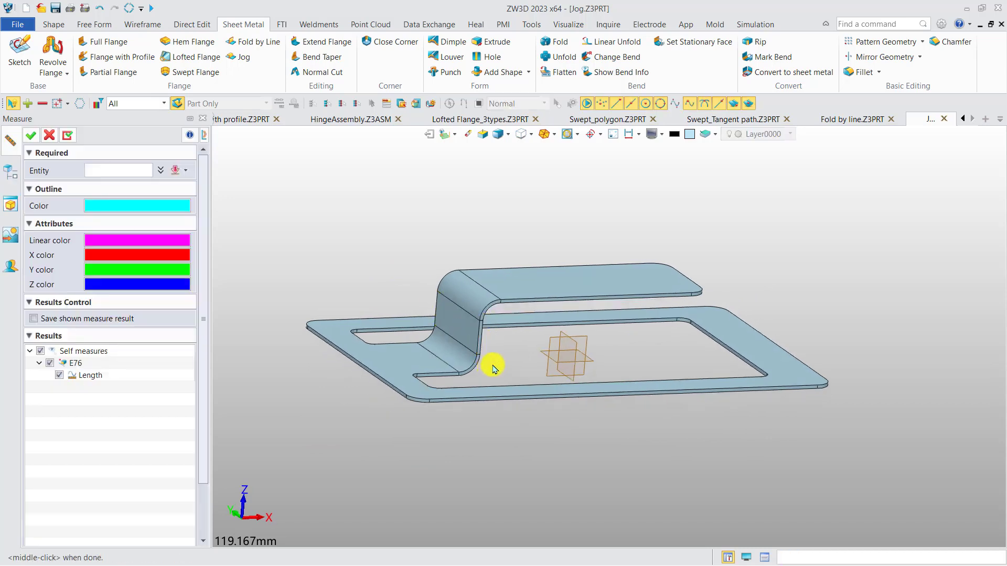
{"action": "left_click", "coordinate": [477, 330]}
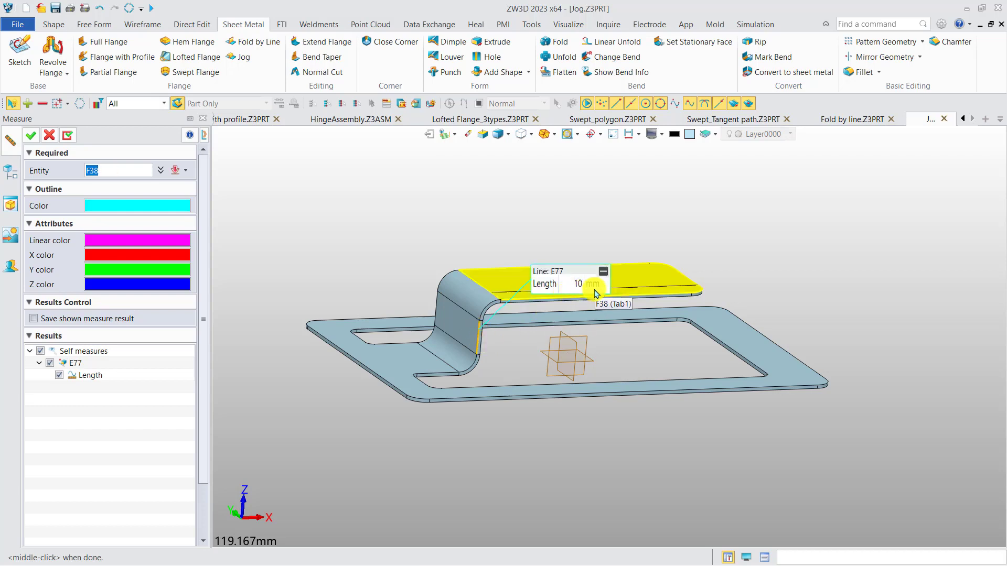
{"action": "left_click", "coordinate": [51, 134]}
{"action": "middle_click_drag", "start_coordinate": [393, 241], "coordinate": [374, 243]}
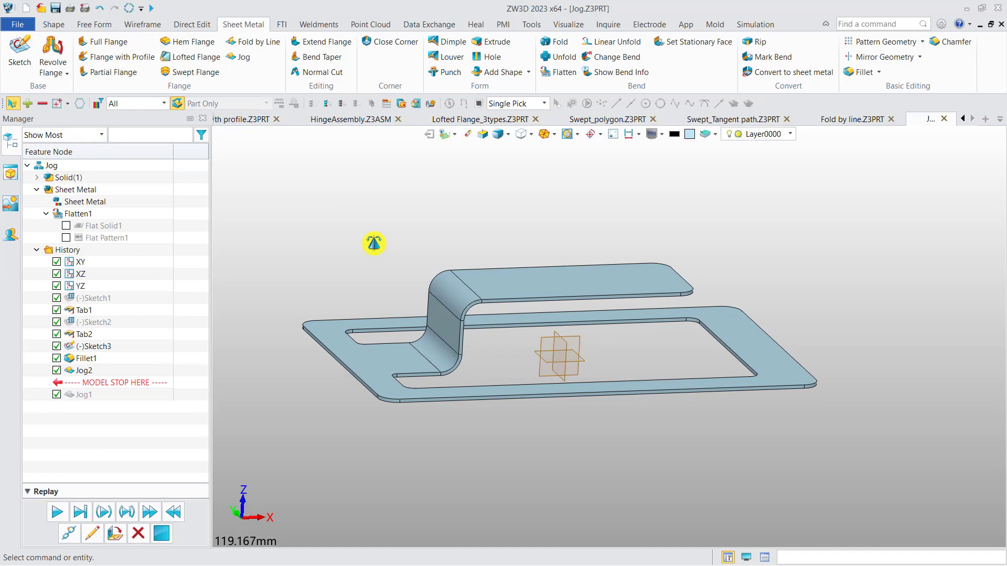
Step: Review the jog's Keep projected length setting and examine the tab's extent in a top view
{"action": "double_click", "coordinate": [92, 373]}
{"action": "middle_click_drag", "start_coordinate": [266, 285], "coordinate": [270, 286]}
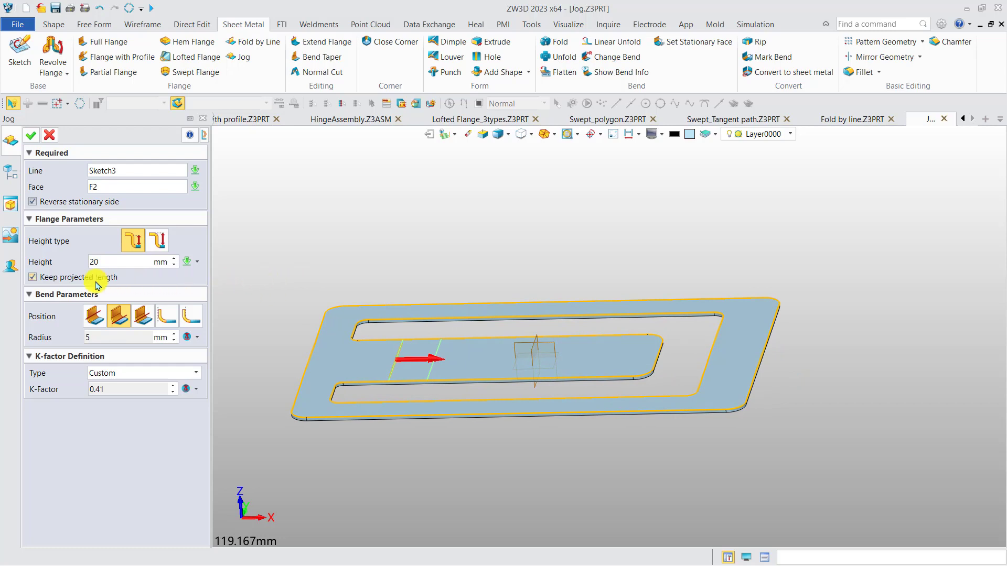
{"action": "right_click_drag", "start_coordinate": [442, 283], "coordinate": [441, 321]}
{"action": "key", "text": "F8"}
{"action": "middle_click_drag", "start_coordinate": [499, 323], "coordinate": [501, 248]}
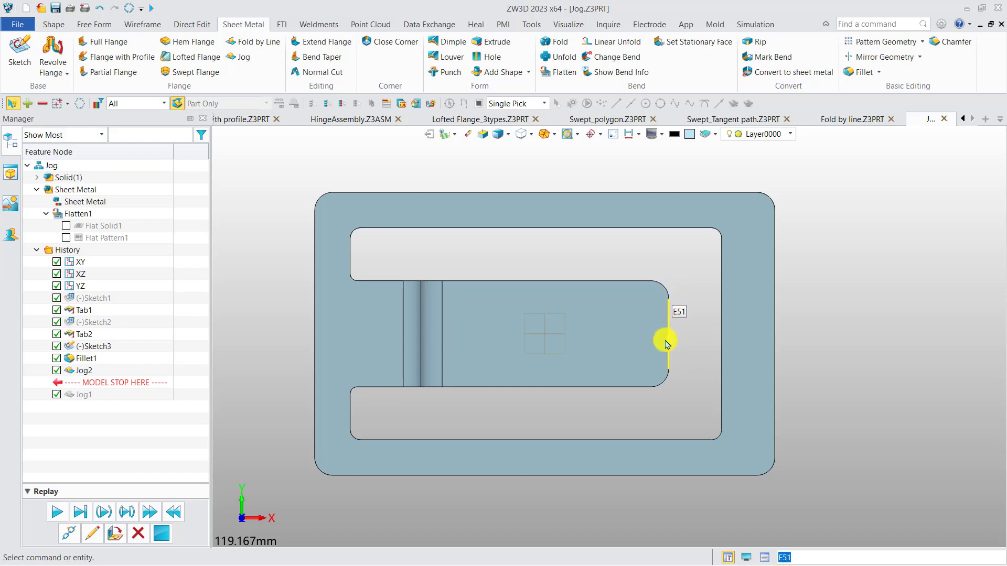
Step: Disable Keep projected length for the jog, apply it and inspect the resulting tab length
{"action": "double_click", "coordinate": [82, 371]}
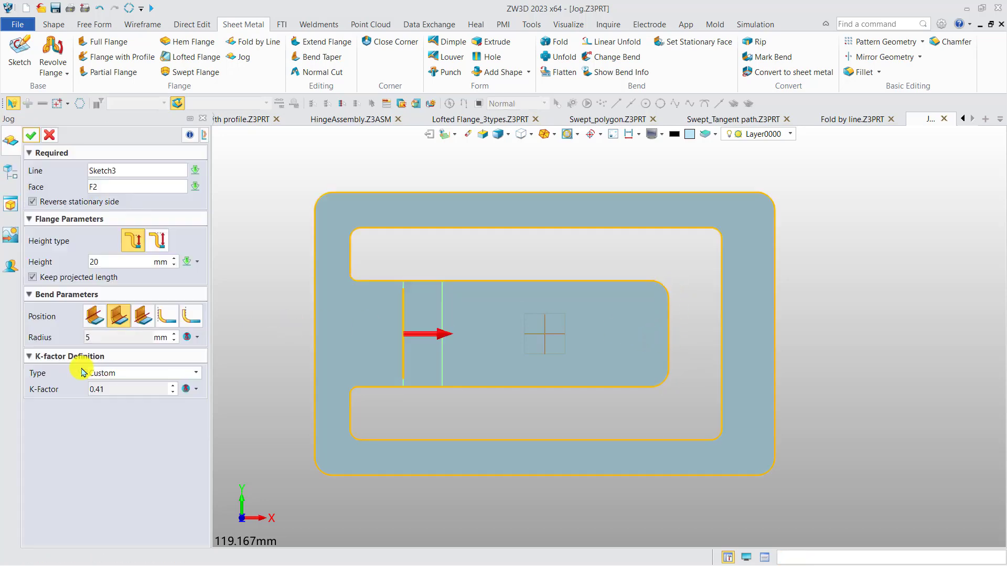
{"action": "left_click", "coordinate": [66, 278]}
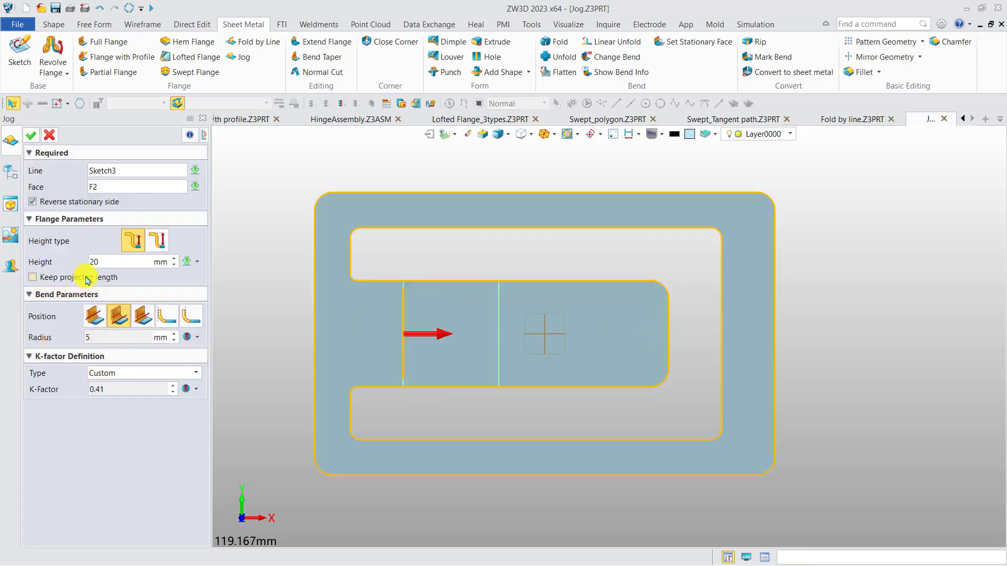
{"action": "left_click", "coordinate": [31, 135]}
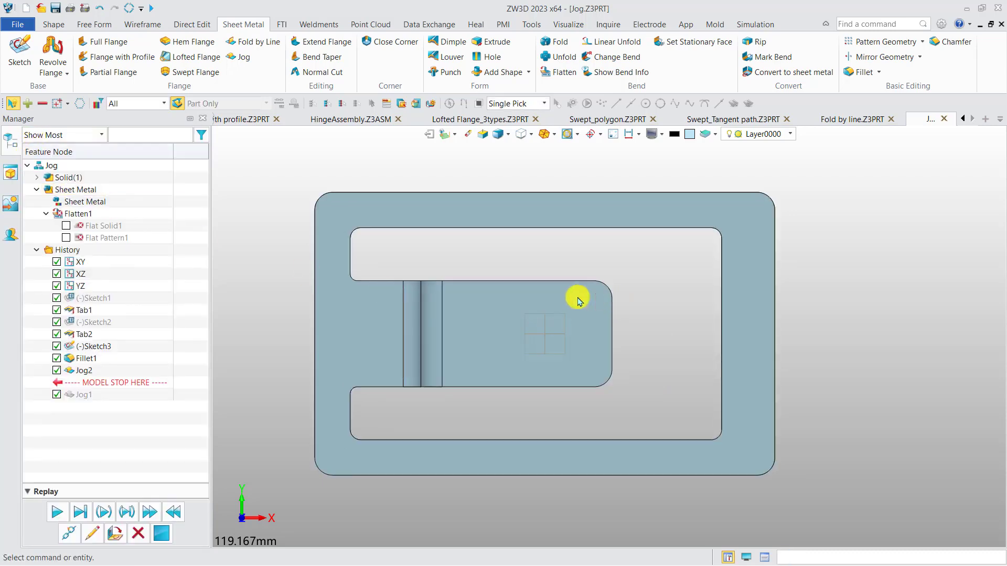
{"action": "double_click", "coordinate": [84, 371]}
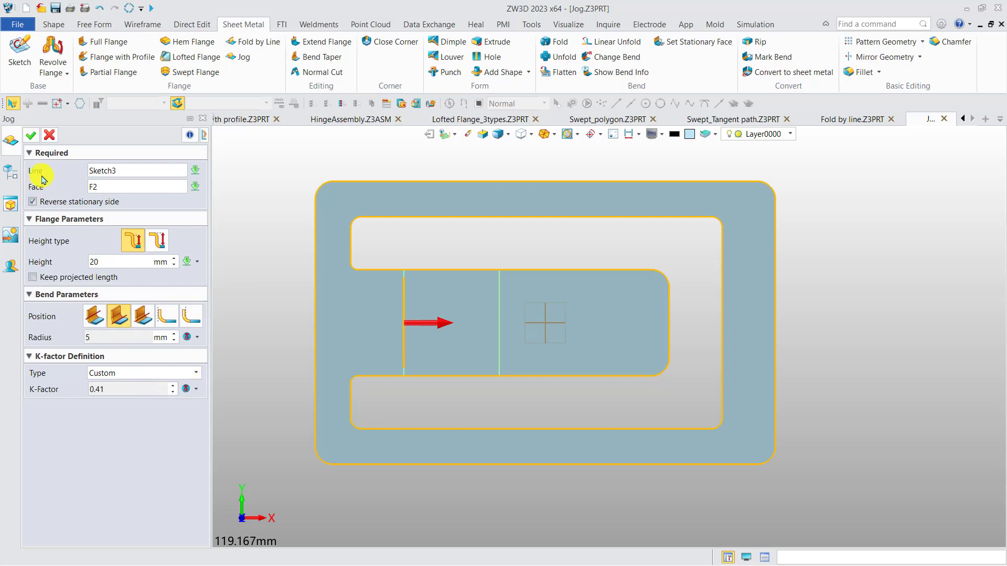
{"action": "left_click", "coordinate": [31, 136]}
{"action": "middle_click_drag", "start_coordinate": [342, 343], "coordinate": [342, 259]}
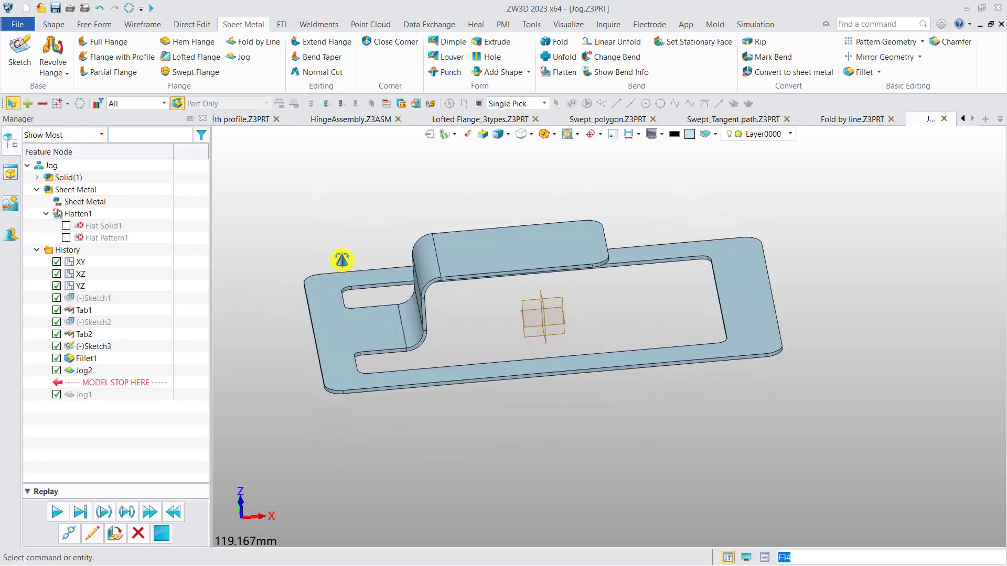